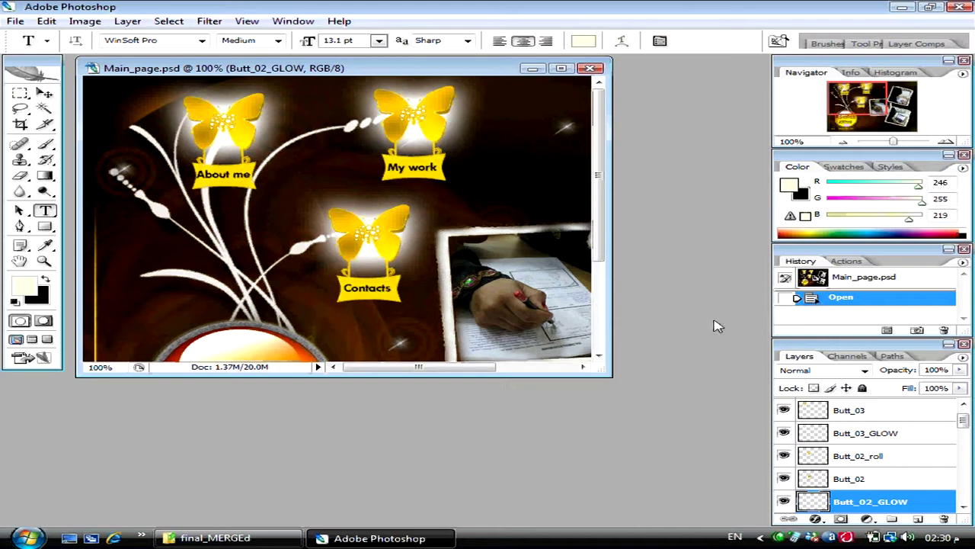
- Enlarge the Main_page.psd window to reveal the whole page, including the name badge and bottom links
{"action": "left_click_drag", "start_coordinate": [607, 372], "coordinate": [735, 503]}
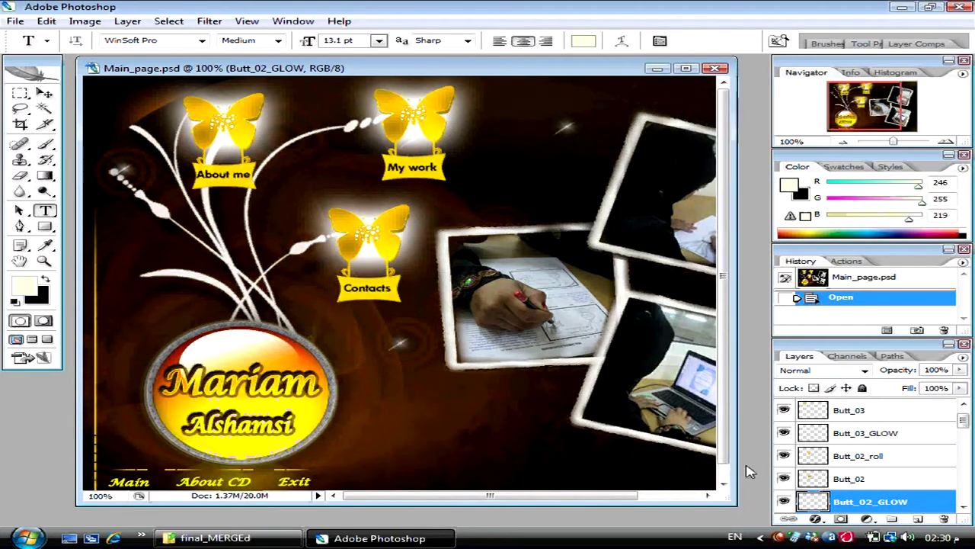
{"action": "scroll", "coordinate": [595, 200], "scroll_direction": "down", "scroll_amount": 1}
{"action": "scroll", "coordinate": [594, 200], "scroll_direction": "up", "scroll_amount": 1}
- Enlarge the Main_page.psd document window a little more so the page edges show
{"action": "left_click_drag", "start_coordinate": [734, 503], "coordinate": [765, 517]}
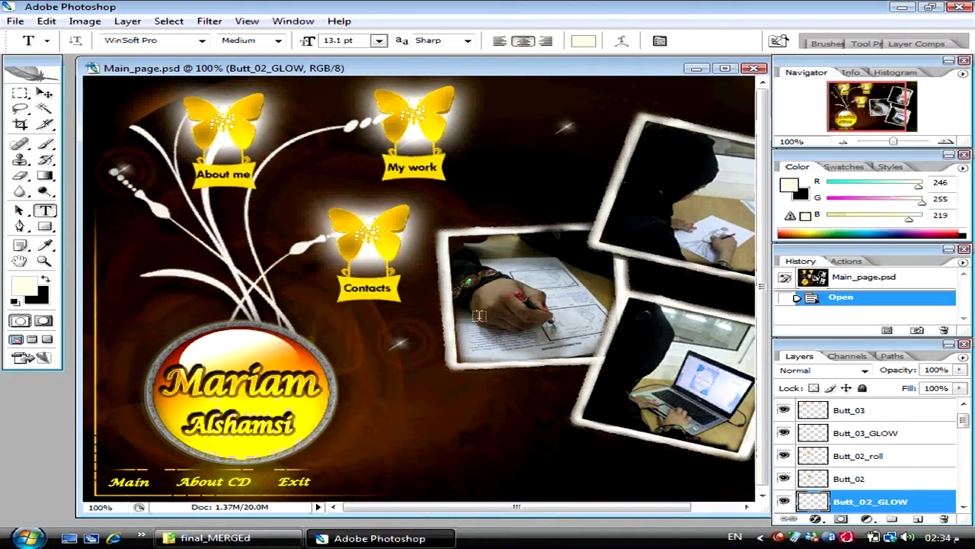
{"action": "key", "text": "v"}
{"action": "left_click_drag", "start_coordinate": [223, 481], "coordinate": [315, 417]}
{"action": "key", "text": "ctrl+z"}
{"action": "left_click_drag", "start_coordinate": [305, 480], "coordinate": [298, 451]}
{"action": "key", "text": "ctrl+z"}
{"action": "mouse_move", "coordinate": [127, 487]}
{"action": "left_mouse_down"}
{"action": "mouse_move", "coordinate": [153, 456]}
{"action": "mouse_move", "coordinate": [127, 488]}
{"action": "left_mouse_up"}
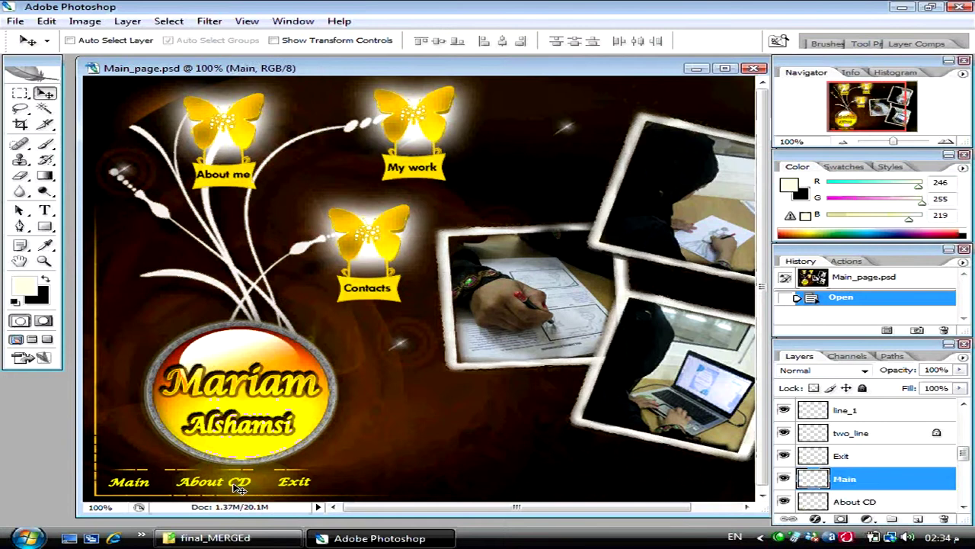
{"action": "left_click", "coordinate": [234, 485]}
{"action": "scroll", "coordinate": [926, 470], "scroll_direction": "down", "scroll_amount": 2}
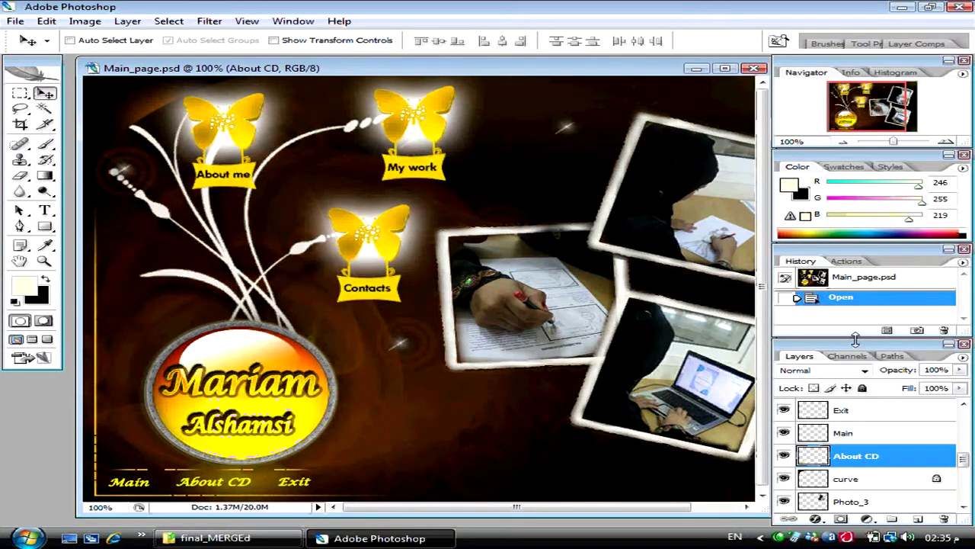
- Make the Layers list taller and select the Main, About CD and Exit layers
{"action": "left_click_drag", "start_coordinate": [853, 339], "coordinate": [840, 183]}
{"action": "scroll", "coordinate": [855, 262], "scroll_direction": "up", "scroll_amount": 2}
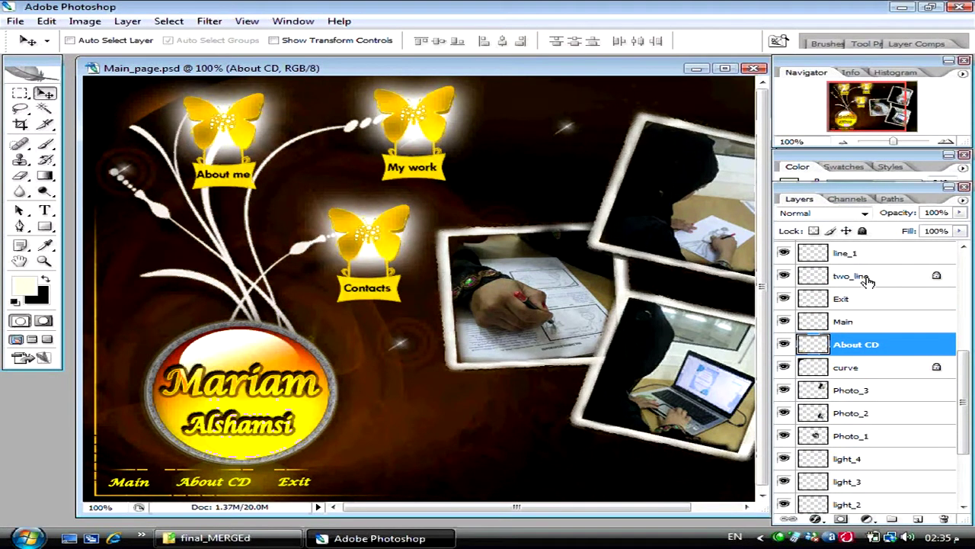
{"action": "left_click", "coordinate": [863, 324], "text": "shift"}
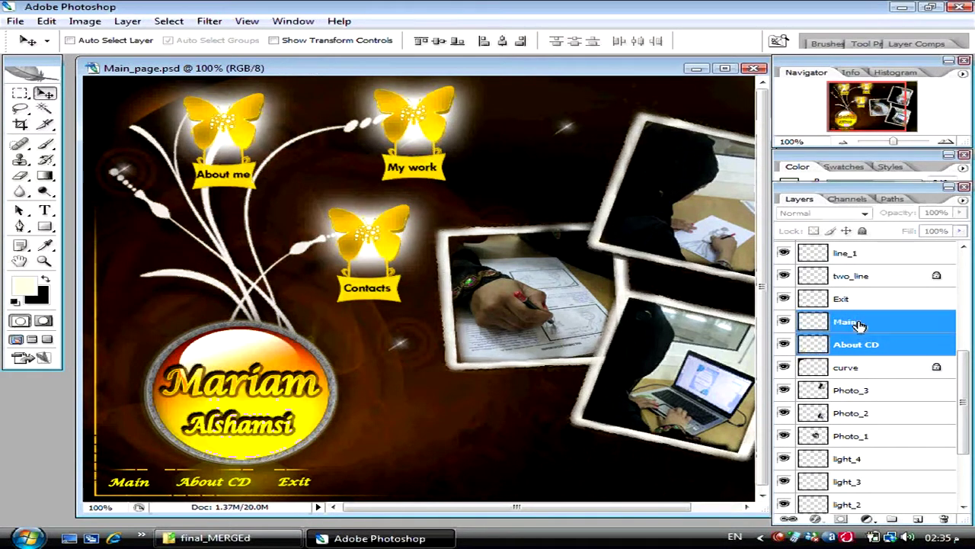
{"action": "left_click", "coordinate": [860, 305], "text": "shift"}
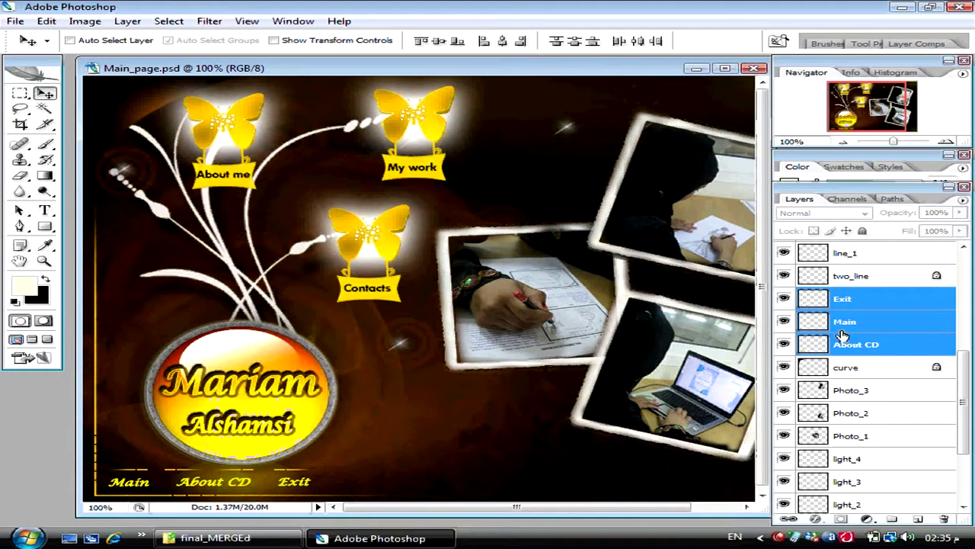
- Try moving and then merging the three link text layers, undoing both changes
{"action": "left_click_drag", "start_coordinate": [279, 428], "coordinate": [365, 256]}
{"action": "key", "text": "ctrl+z"}
{"action": "key", "text": "ctrl+e"}
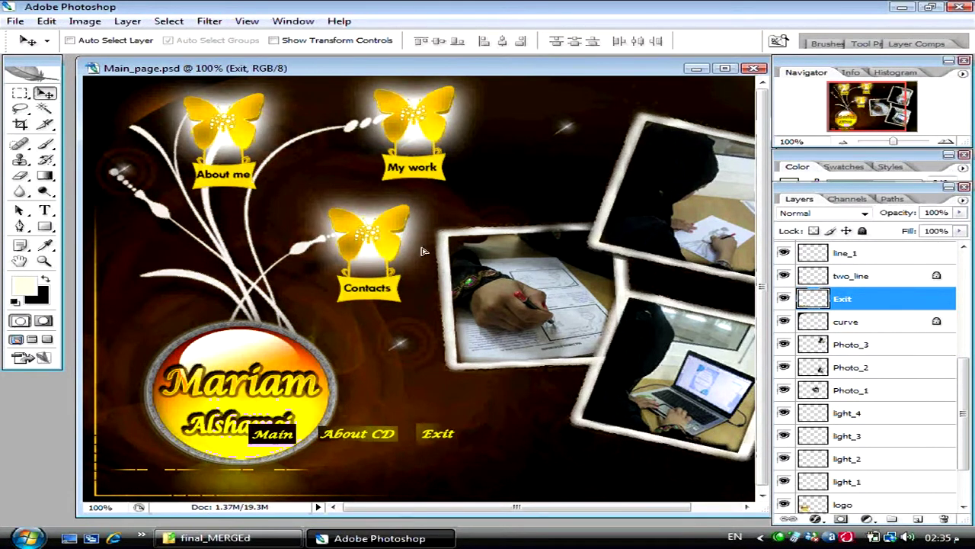
{"action": "key", "text": "ctrl+z"}
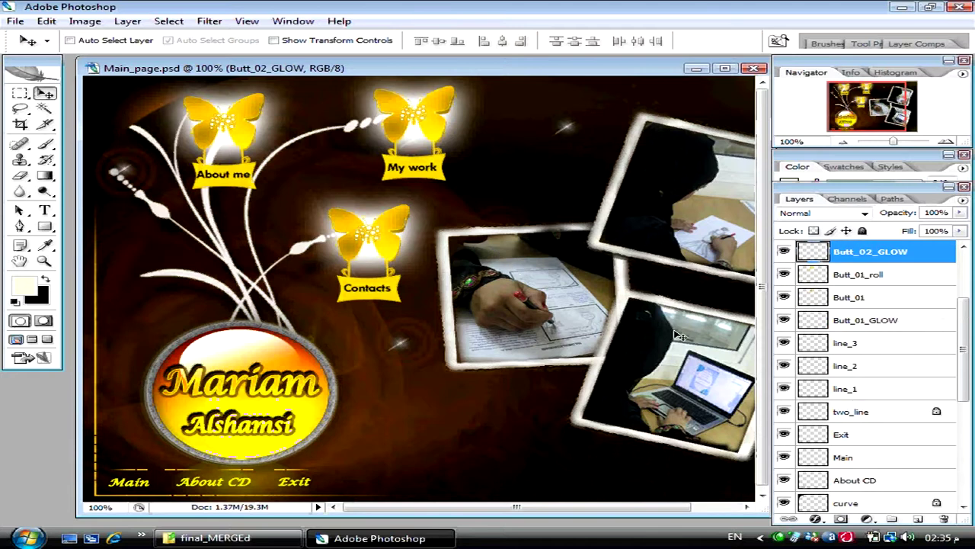
{"action": "scroll", "coordinate": [821, 326], "scroll_direction": "up", "scroll_amount": 2}
{"action": "scroll", "coordinate": [821, 326], "scroll_direction": "up", "scroll_amount": 1}
{"action": "scroll", "coordinate": [821, 326], "scroll_direction": "down", "scroll_amount": 3}
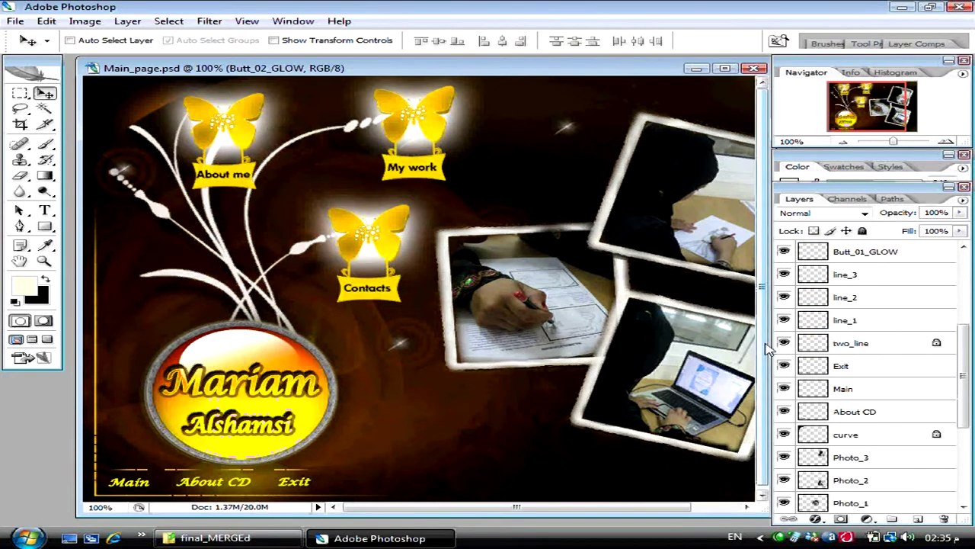
- Select the Main layer and create a new blank document with default settings
{"action": "left_click", "coordinate": [135, 480], "text": "ctrl"}
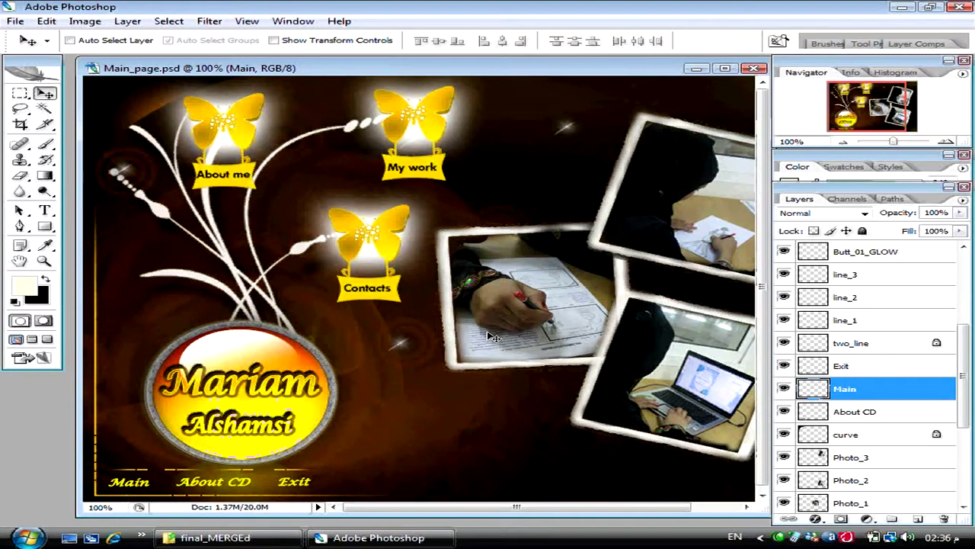
{"action": "key", "text": "ctrl+n"}
{"action": "key", "text": "Return"}
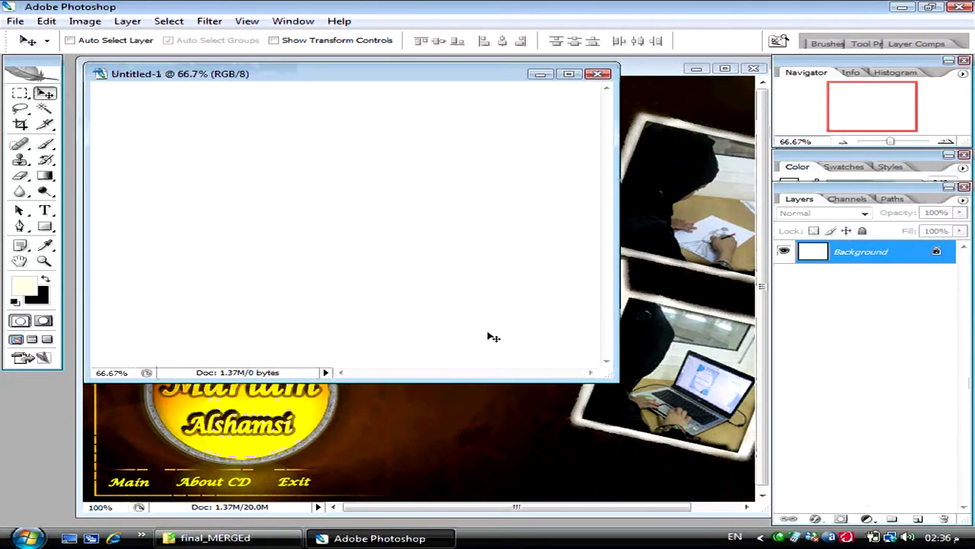
- Marquee a rectangle in the middle of the blank canvas on a new layer
{"action": "left_click", "coordinate": [20, 94]}
{"action": "left_click_drag", "start_coordinate": [227, 126], "coordinate": [473, 299]}
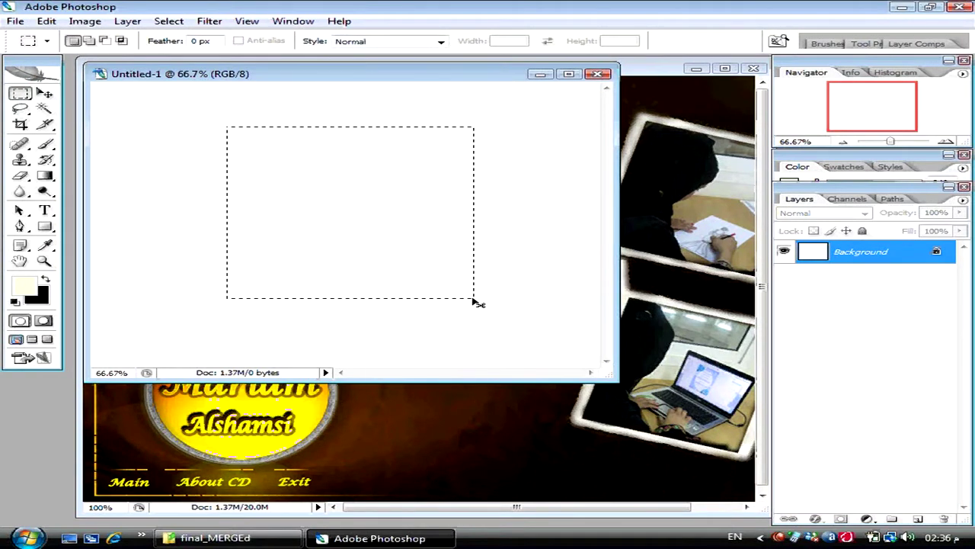
{"action": "key", "text": "ctrl+shift+n"}
{"action": "key", "text": "Return"}
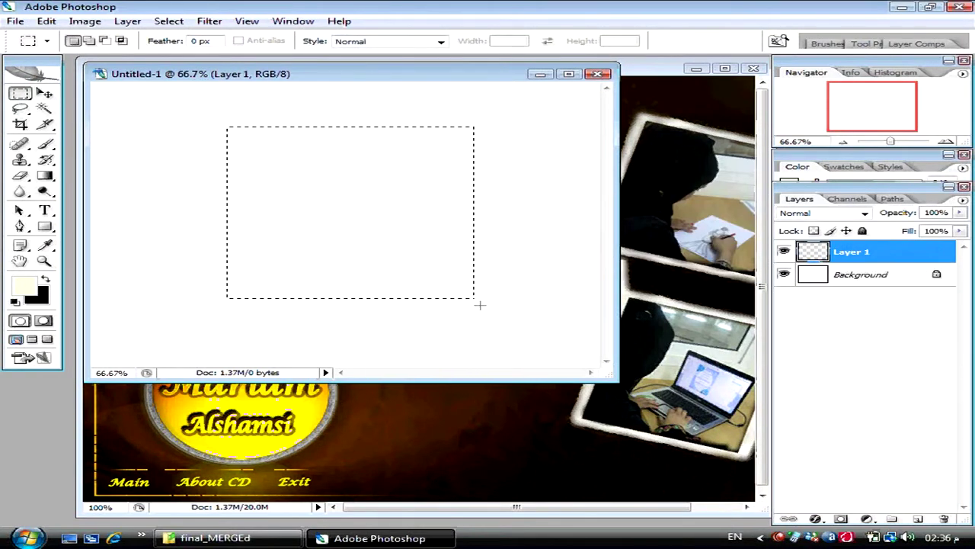
- Fill the rectangle with dark brown sampled from the page design, viewed at 100% full screen
{"action": "left_click", "coordinate": [36, 295]}
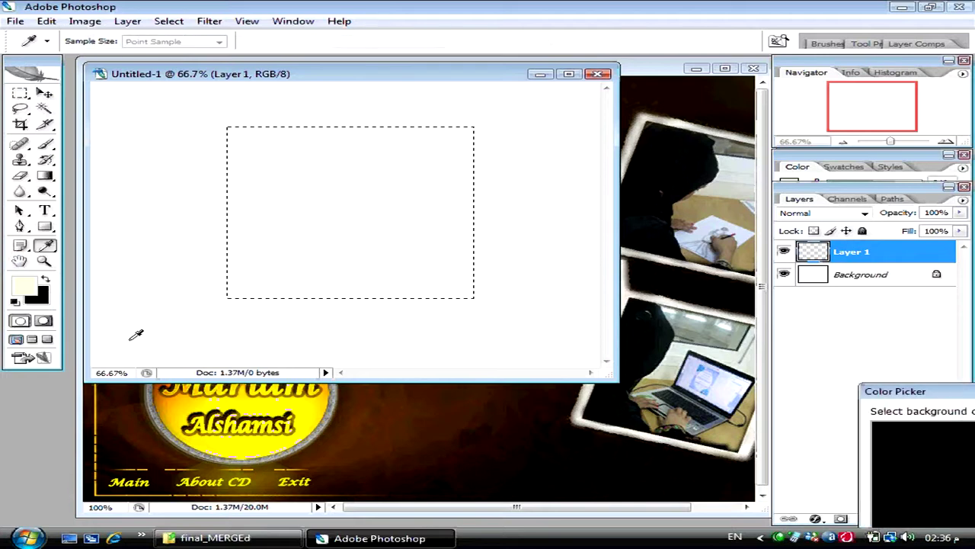
{"action": "left_click", "coordinate": [444, 431]}
{"action": "key", "text": "Return"}
{"action": "key", "text": "m"}
{"action": "key", "text": "ctrl+BackSpace"}
{"action": "key", "text": "ctrl+d"}
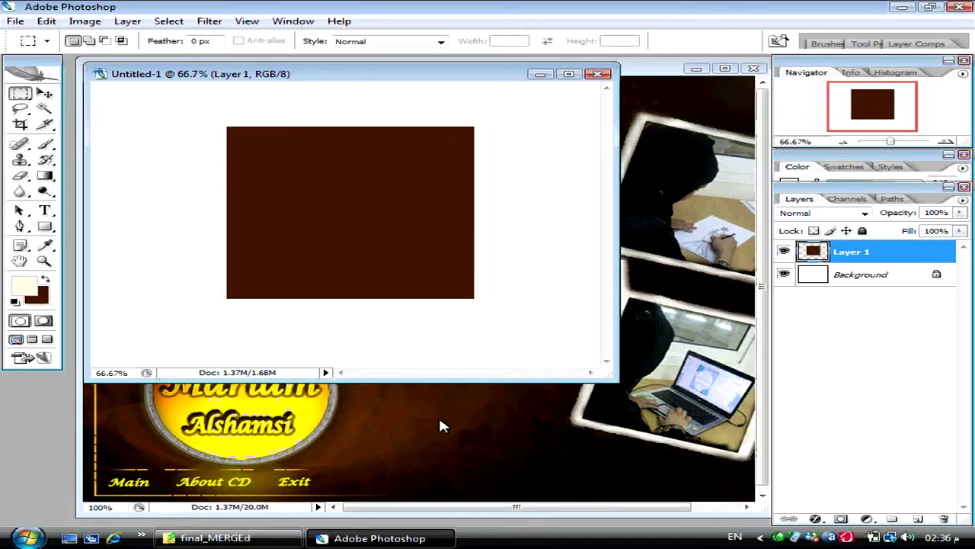
{"action": "key", "text": "ctrl+alt+0"}
{"action": "key", "text": "f"}
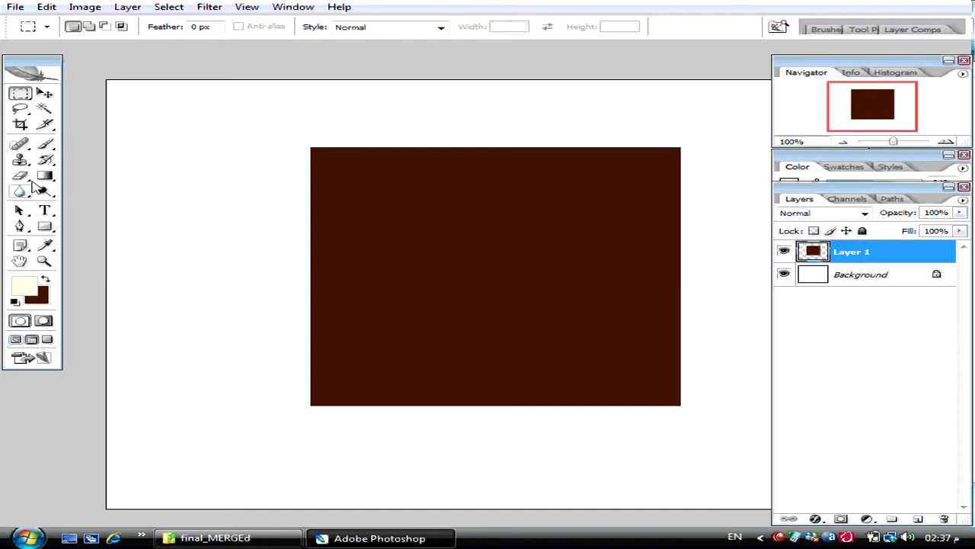
{"action": "left_click", "coordinate": [45, 210]}
{"action": "left_click", "coordinate": [345, 176]}
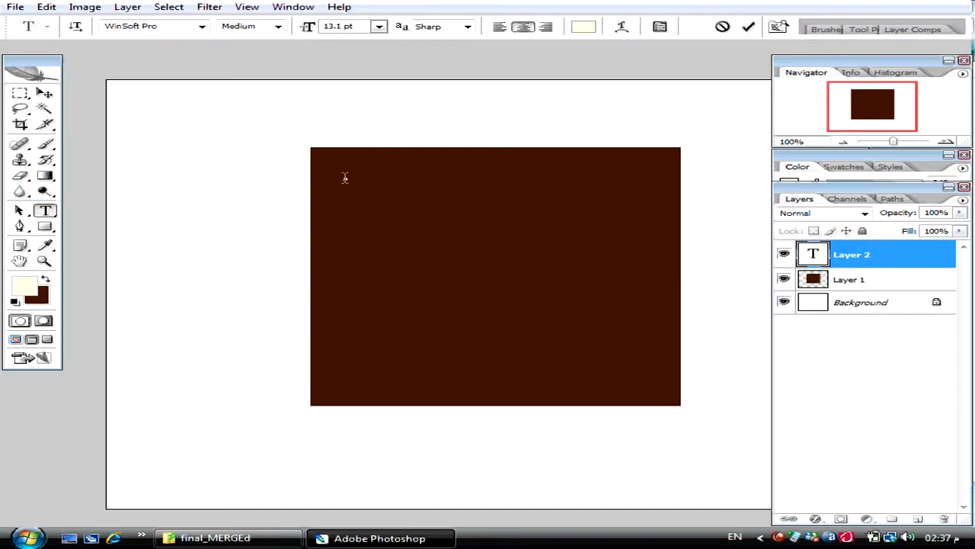
{"action": "type", "text": "www"}
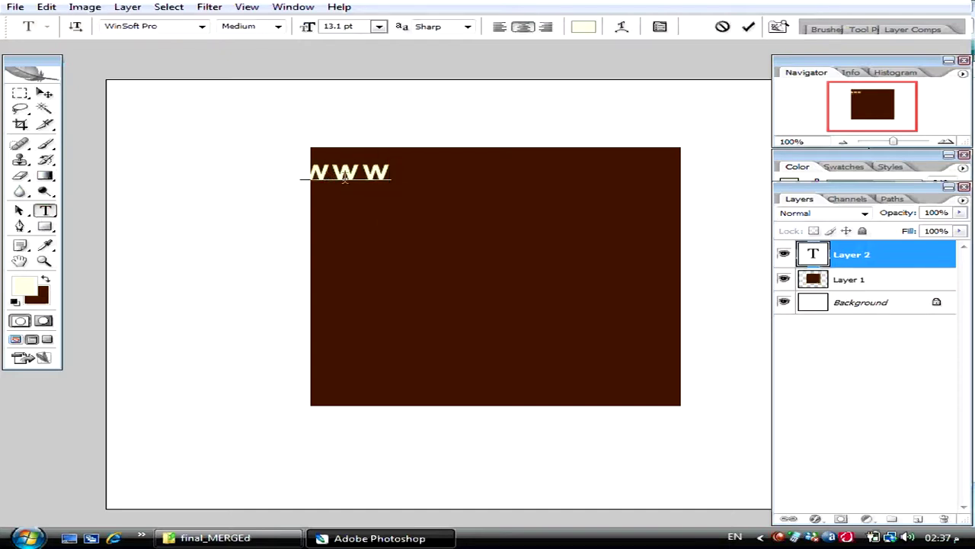
{"action": "type", "text": ".ahmedhabib"}
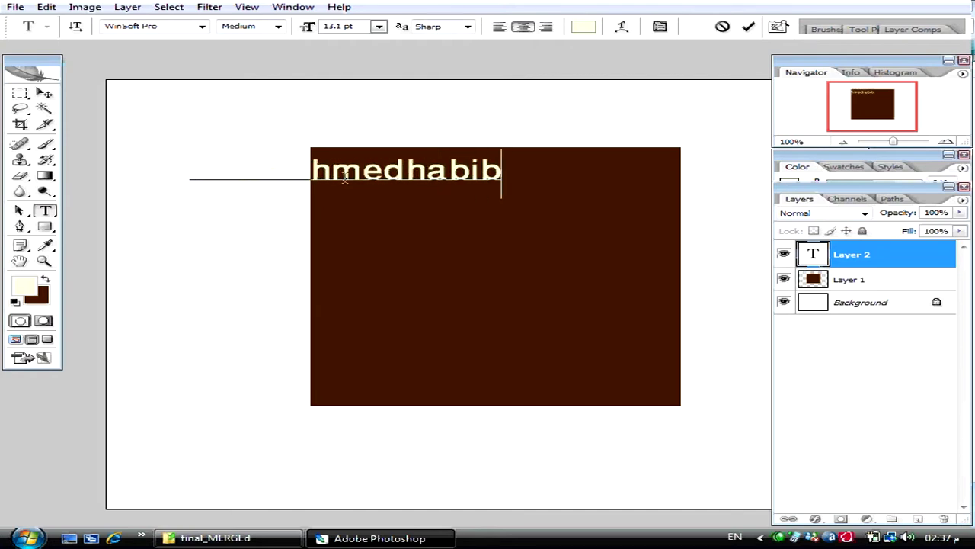
{"action": "type", "text": ".net"}
{"action": "key", "text": "ctrl+Return"}
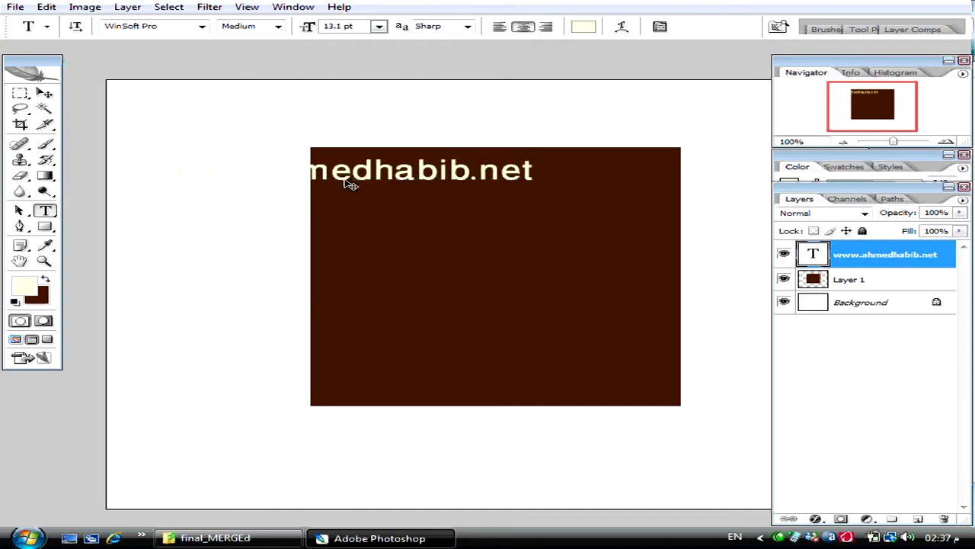
{"action": "left_click_drag", "start_coordinate": [515, 236], "coordinate": [638, 244]}
{"action": "left_click_drag", "start_coordinate": [586, 211], "coordinate": [592, 392]}
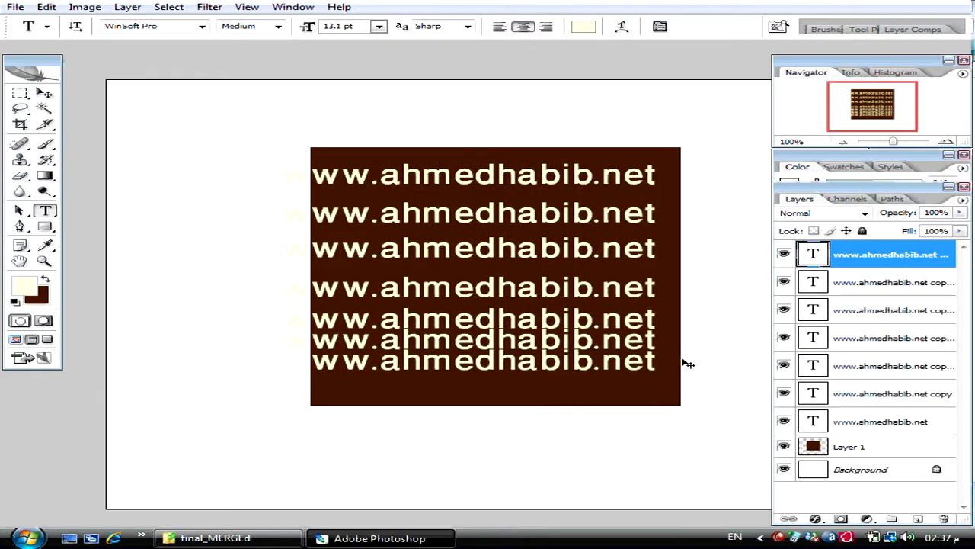
- Select all seven web-address text layers and merge them into one layer
{"action": "left_click", "coordinate": [844, 286], "text": "ctrl"}
{"action": "left_click", "coordinate": [843, 308], "text": "ctrl"}
{"action": "left_click", "coordinate": [841, 335], "text": "ctrl"}
{"action": "left_click", "coordinate": [838, 369]}
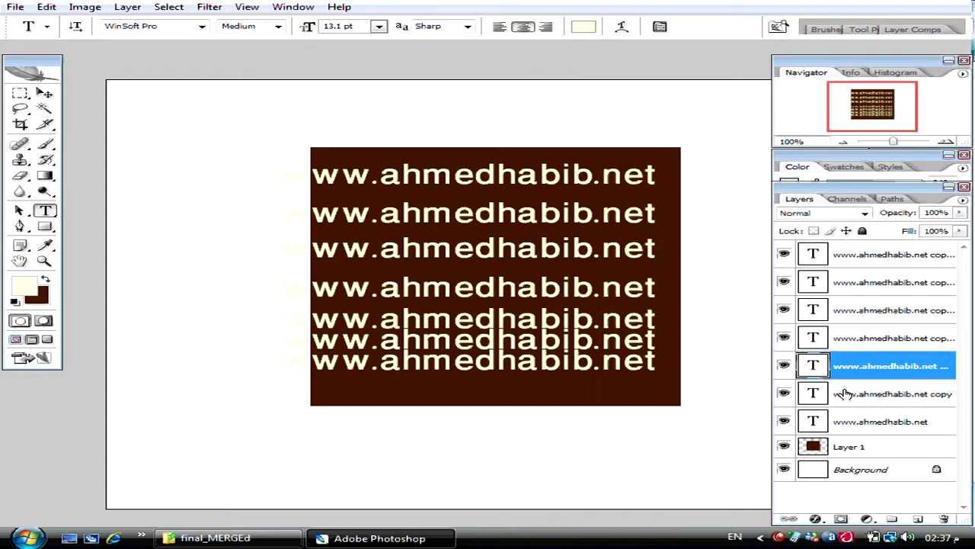
{"action": "left_click", "coordinate": [844, 394], "text": "ctrl"}
{"action": "left_click", "coordinate": [844, 421], "text": "ctrl"}
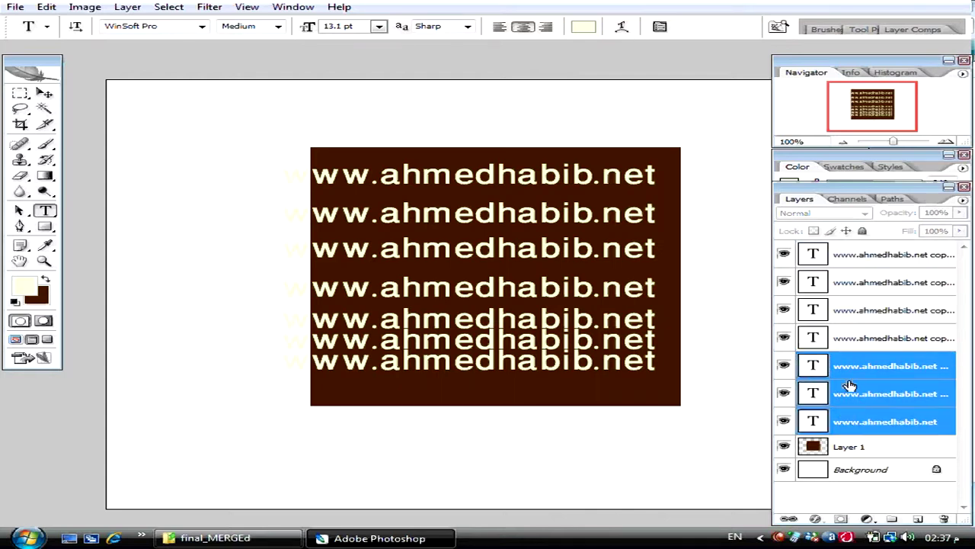
{"action": "left_click", "coordinate": [855, 339], "text": "ctrl"}
{"action": "left_click", "coordinate": [852, 311], "text": "ctrl"}
{"action": "left_click", "coordinate": [856, 286], "text": "ctrl"}
{"action": "left_click", "coordinate": [859, 265], "text": "ctrl"}
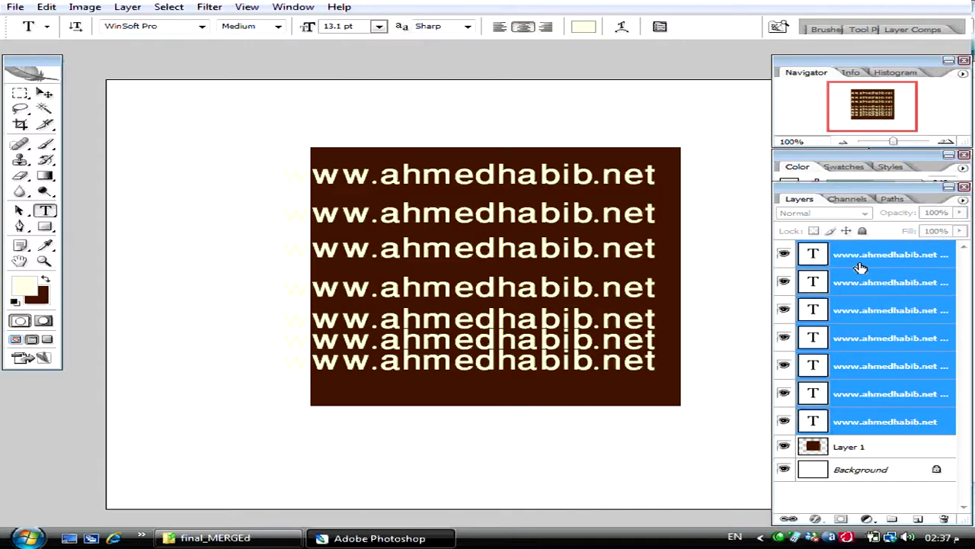
{"action": "key", "text": "ctrl+e"}
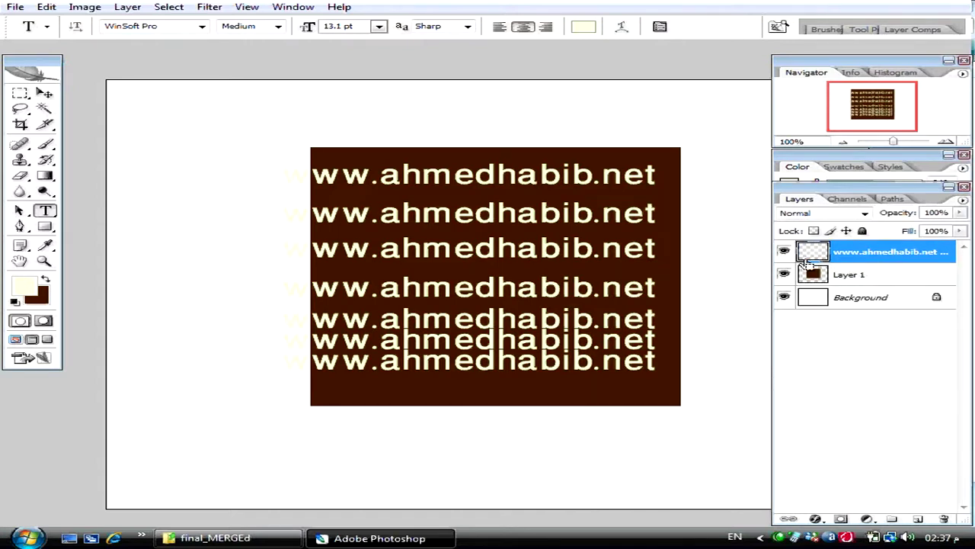
- Duplicate the merged text layer and fill the copy with bright yellow
{"action": "key", "text": "ctrl+j"}
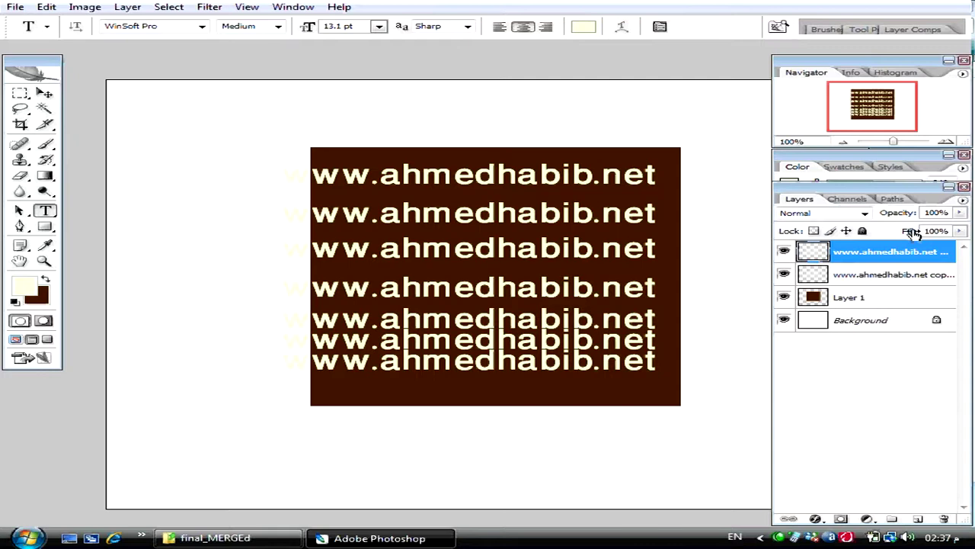
{"action": "left_click", "coordinate": [783, 275]}
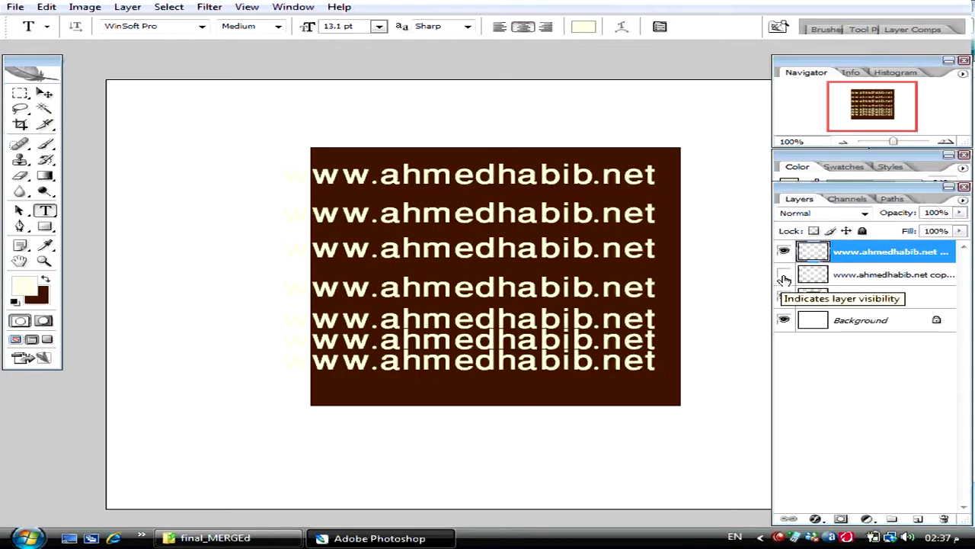
{"action": "left_click", "coordinate": [814, 230]}
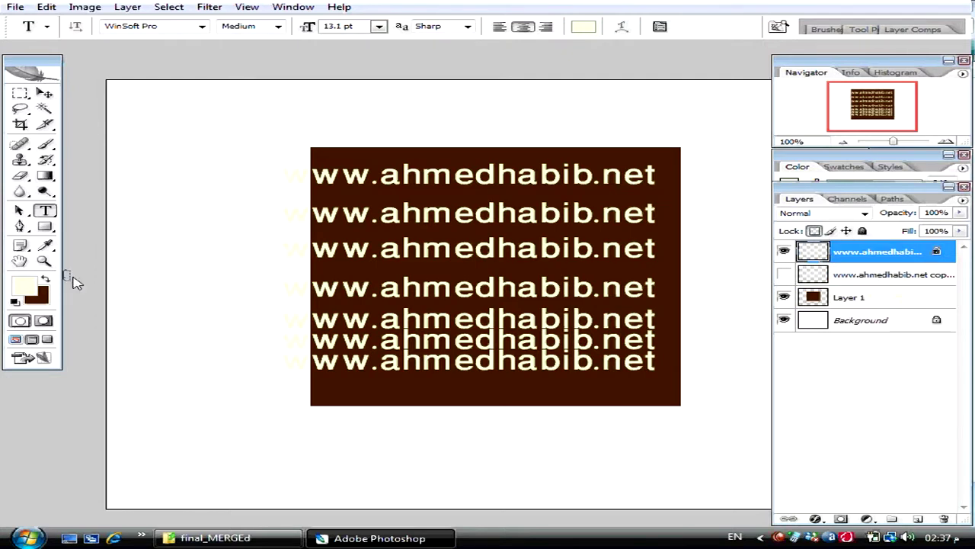
{"action": "left_click", "coordinate": [26, 287]}
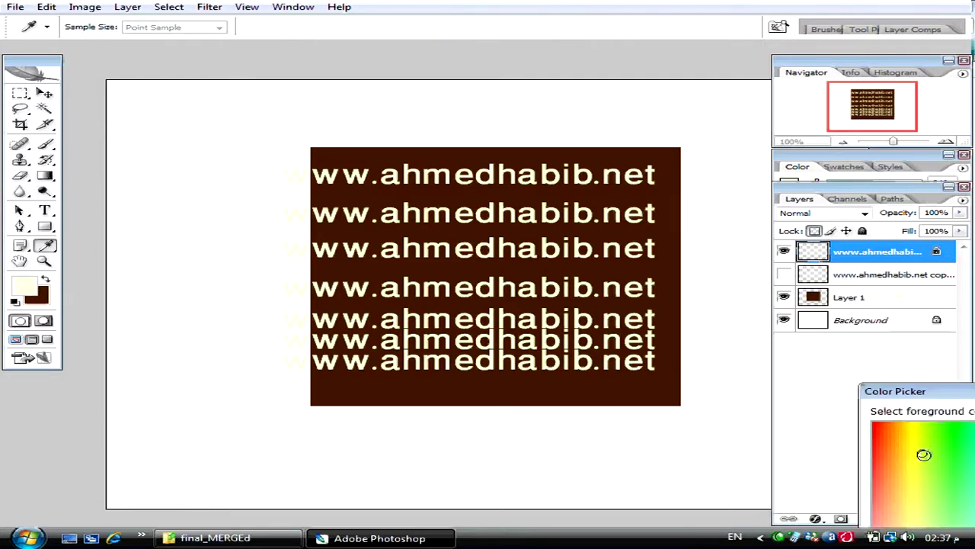
{"action": "left_click", "coordinate": [910, 425]}
{"action": "key", "text": "Return"}
{"action": "key", "text": "alt+BackSpace"}
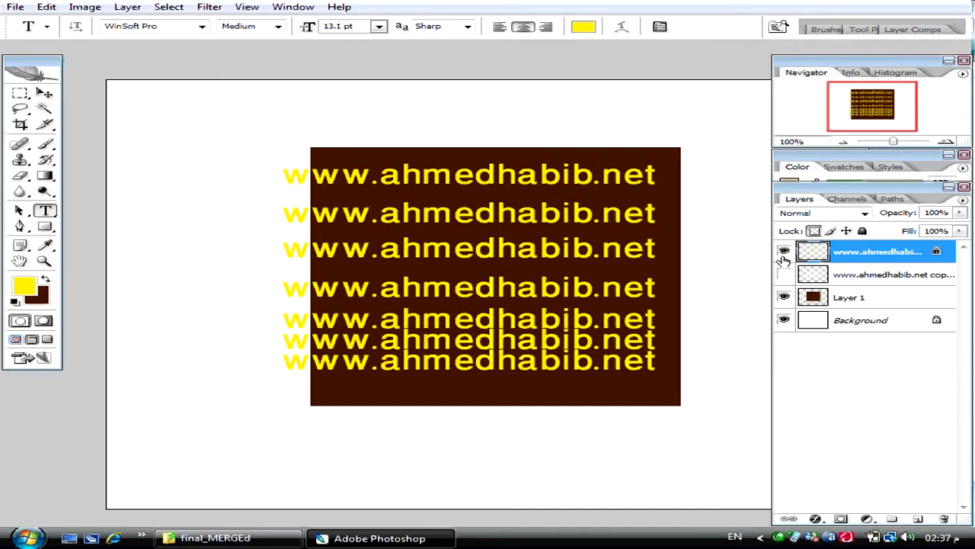
- Scale the yellow text to 87.6% and centre it on the brown rectangle
{"action": "key", "text": "ctrl+t"}
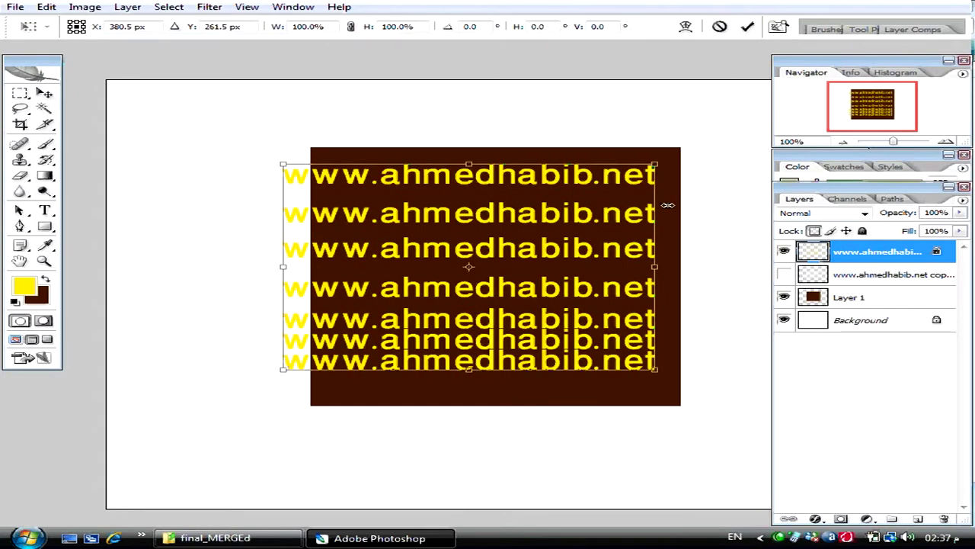
{"action": "left_click_drag", "start_coordinate": [656, 163], "coordinate": [633, 177]}
{"action": "key", "text": "Return"}
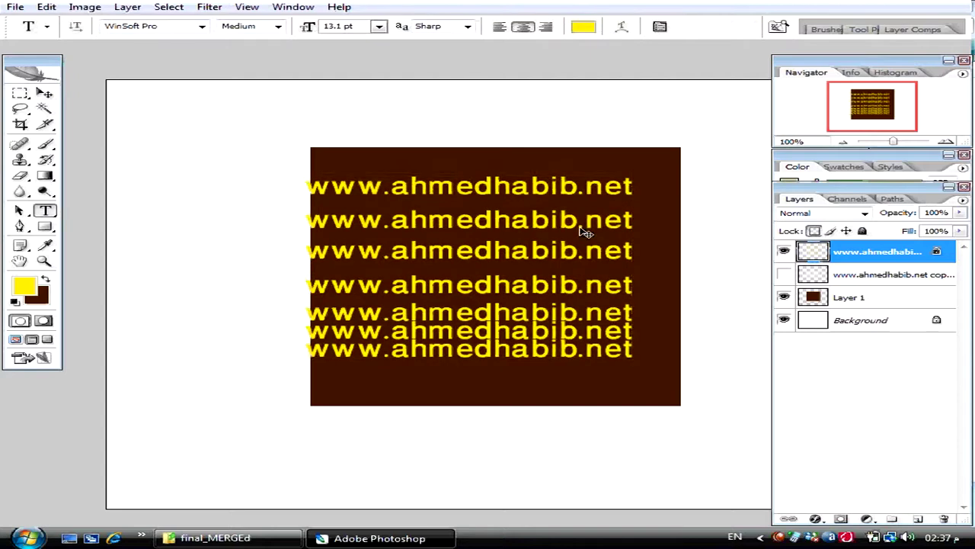
{"action": "left_click_drag", "start_coordinate": [585, 231], "coordinate": [612, 231]}
- Compare the yellow and cream text layers, ending with yellow hidden and cream visible
{"action": "left_click", "coordinate": [784, 275]}
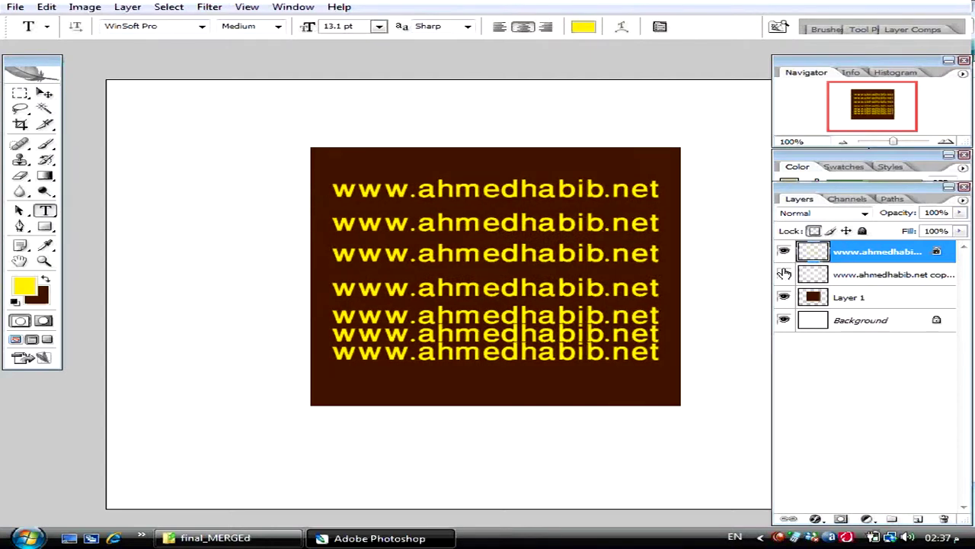
{"action": "left_click", "coordinate": [783, 253]}
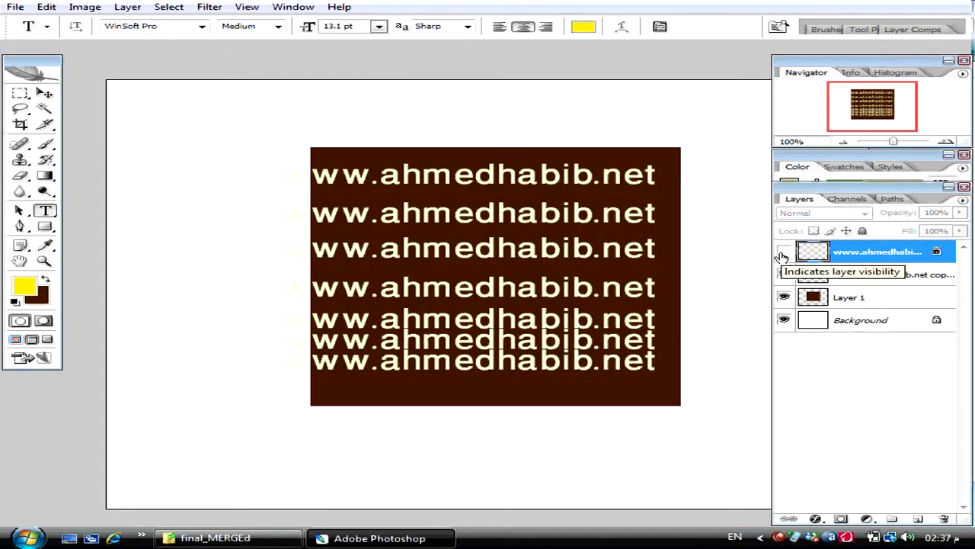
{"action": "left_click", "coordinate": [784, 275]}
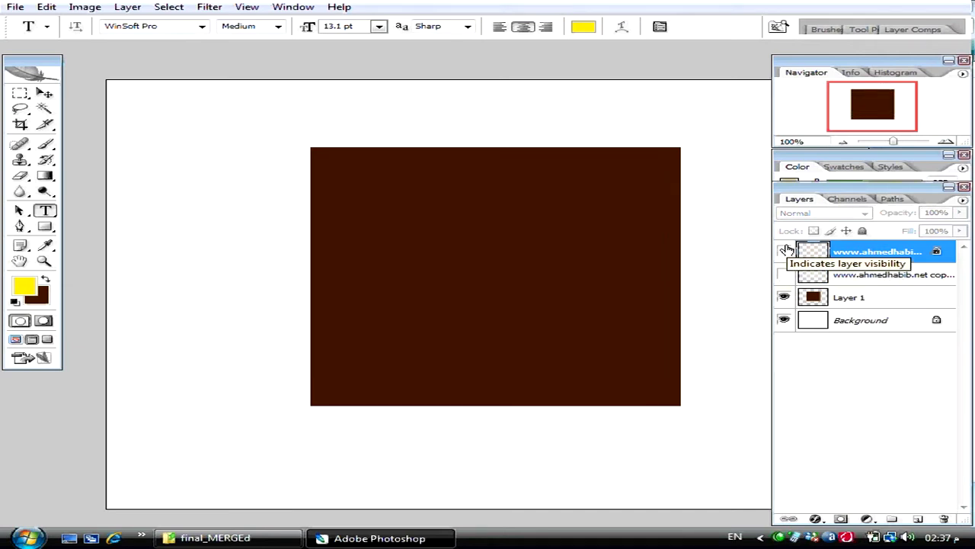
{"action": "left_click", "coordinate": [786, 252]}
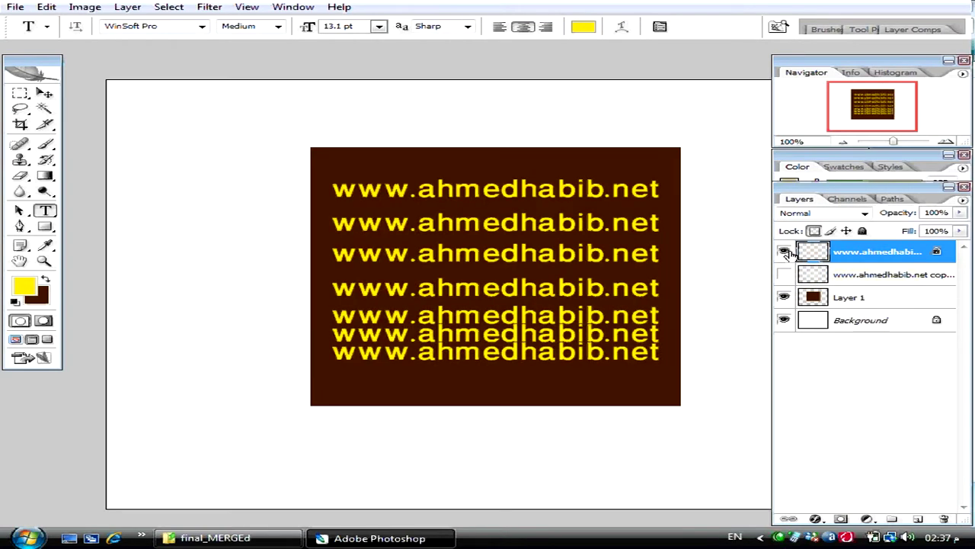
{"action": "left_click", "coordinate": [786, 251]}
{"action": "left_click", "coordinate": [784, 274]}
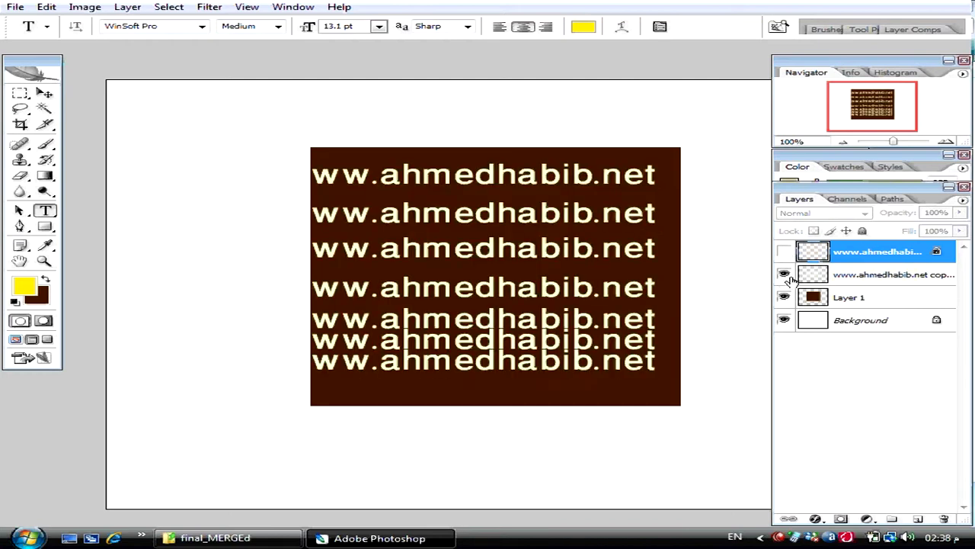
- Rename the cream text layer txt_01 and the yellow text layer txt_02
{"action": "double_click", "coordinate": [846, 274]}
{"action": "type", "text": "txt"}
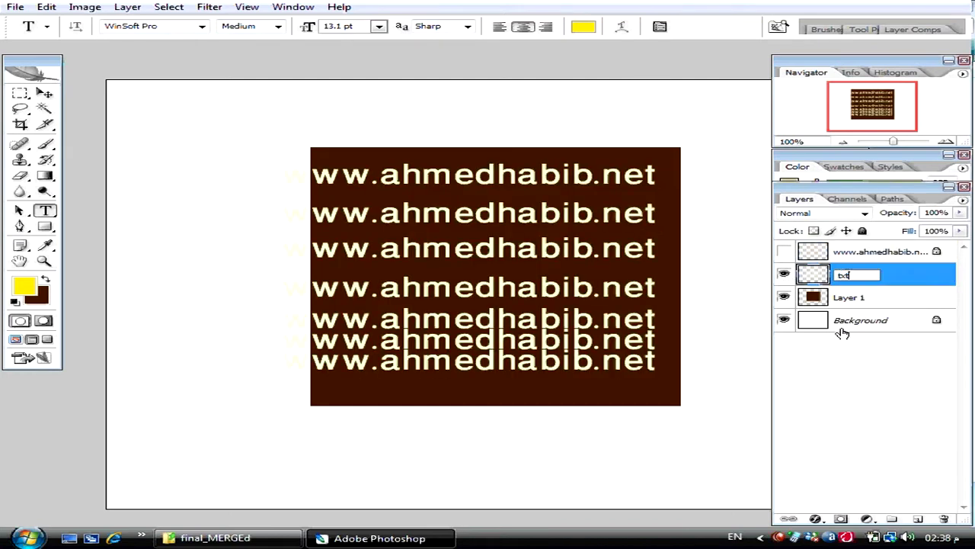
{"action": "type", "text": "_01"}
{"action": "key", "text": "Return"}
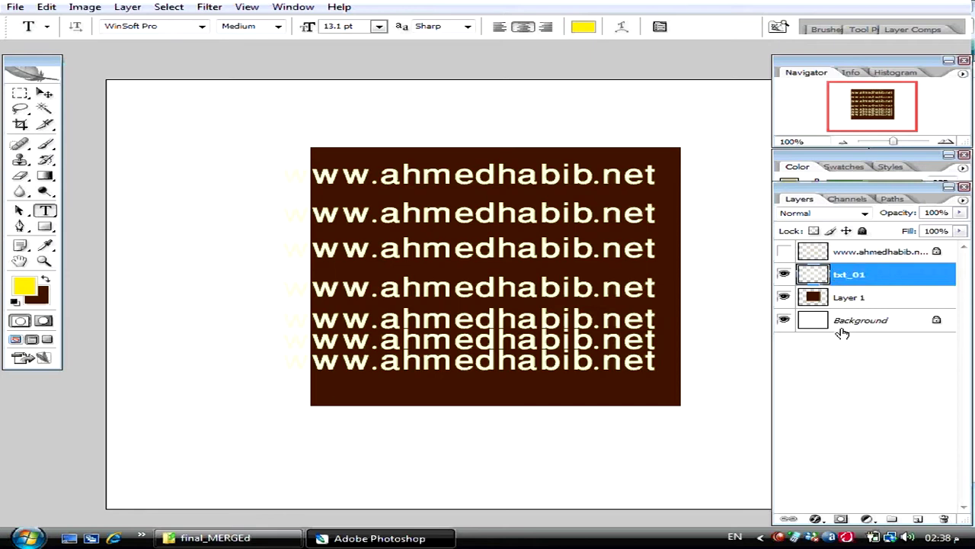
{"action": "double_click", "coordinate": [853, 276]}
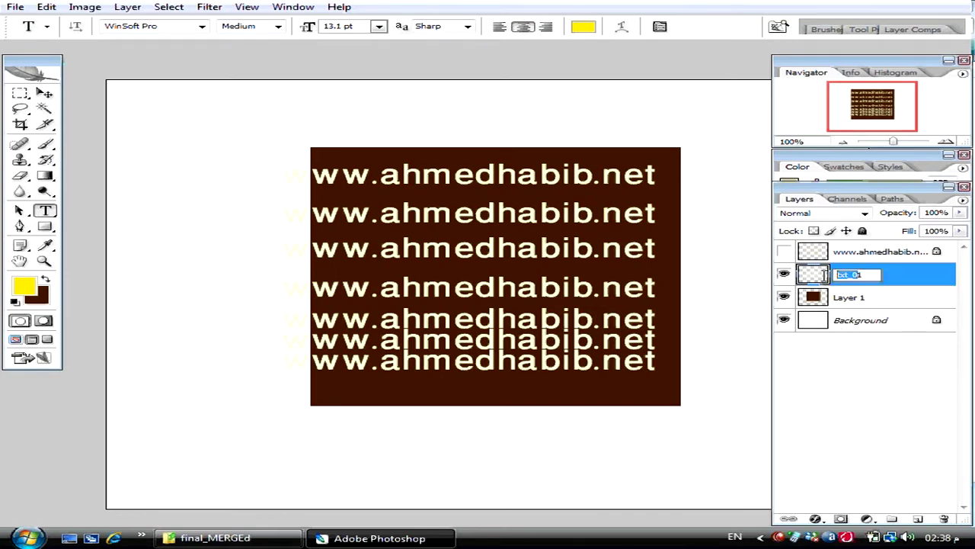
{"action": "double_click", "coordinate": [853, 254]}
{"action": "type", "text": "txt_02"}
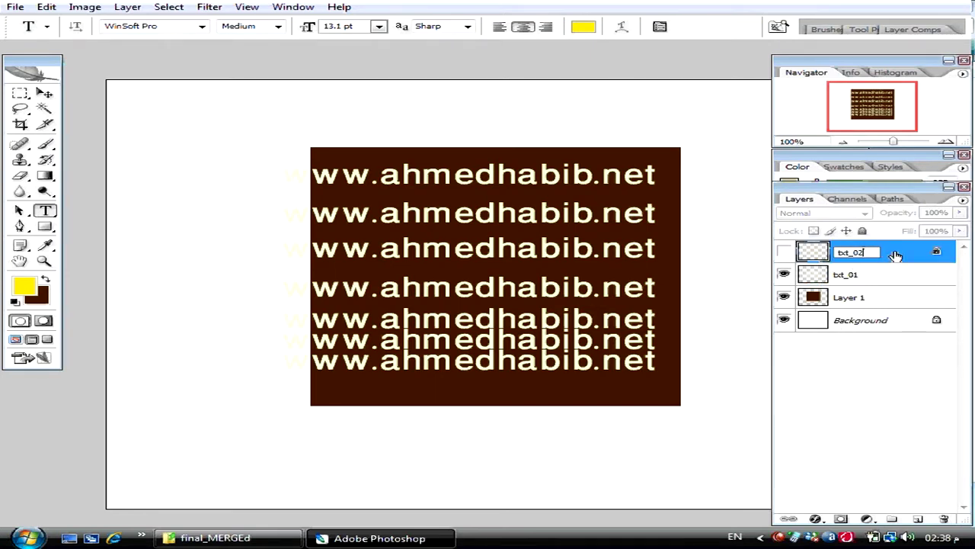
{"action": "key", "text": "Return"}
- Compare txt_01 and txt_02 by toggling visibility, leaving only txt_02 showing
{"action": "left_click", "coordinate": [785, 256]}
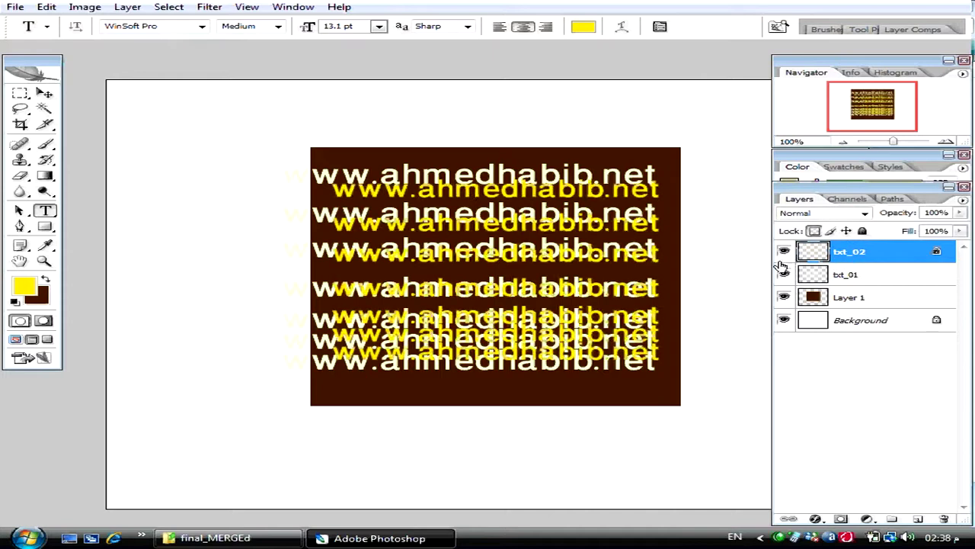
{"action": "left_click", "coordinate": [785, 256]}
{"action": "left_click", "coordinate": [785, 275]}
{"action": "left_click", "coordinate": [785, 251]}
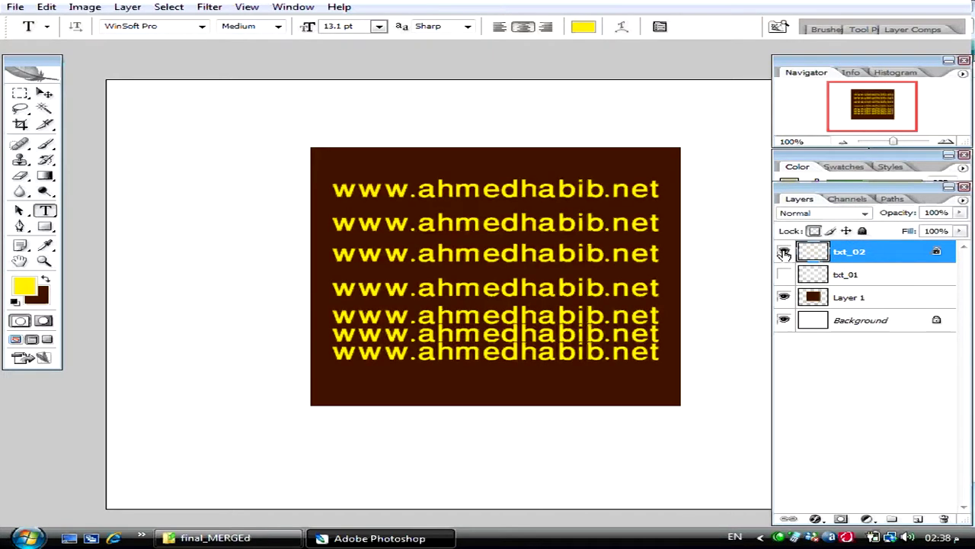
{"action": "left_click", "coordinate": [785, 252]}
{"action": "left_click", "coordinate": [783, 273]}
{"action": "left_click", "coordinate": [783, 273]}
{"action": "left_click", "coordinate": [783, 254]}
{"action": "left_click", "coordinate": [784, 254]}
{"action": "left_click", "coordinate": [784, 274]}
{"action": "left_click", "coordinate": [783, 251]}
{"action": "left_click", "coordinate": [783, 274]}
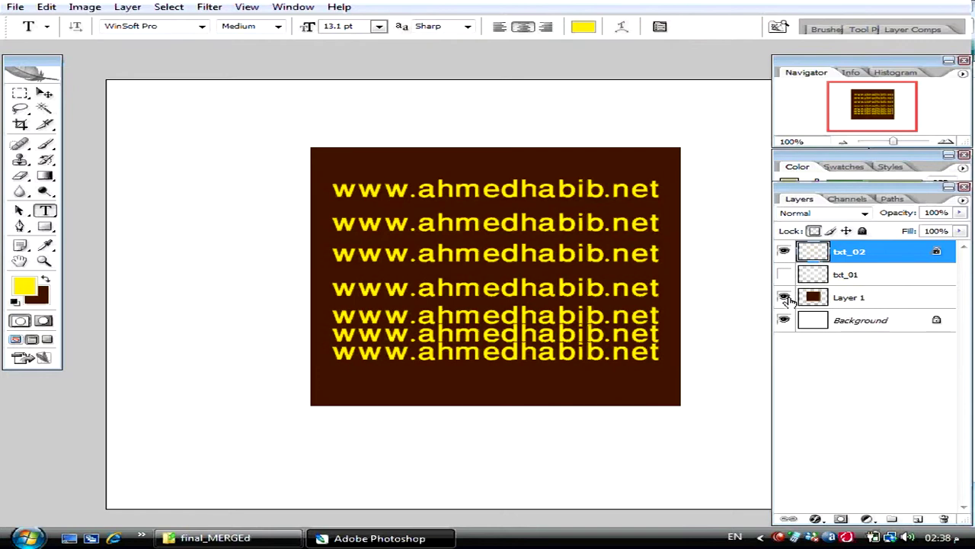
- Check the brown rectangle layer, select Background, and close the text document
{"action": "left_click", "coordinate": [784, 298]}
{"action": "left_click", "coordinate": [784, 297]}
{"action": "left_click", "coordinate": [816, 324]}
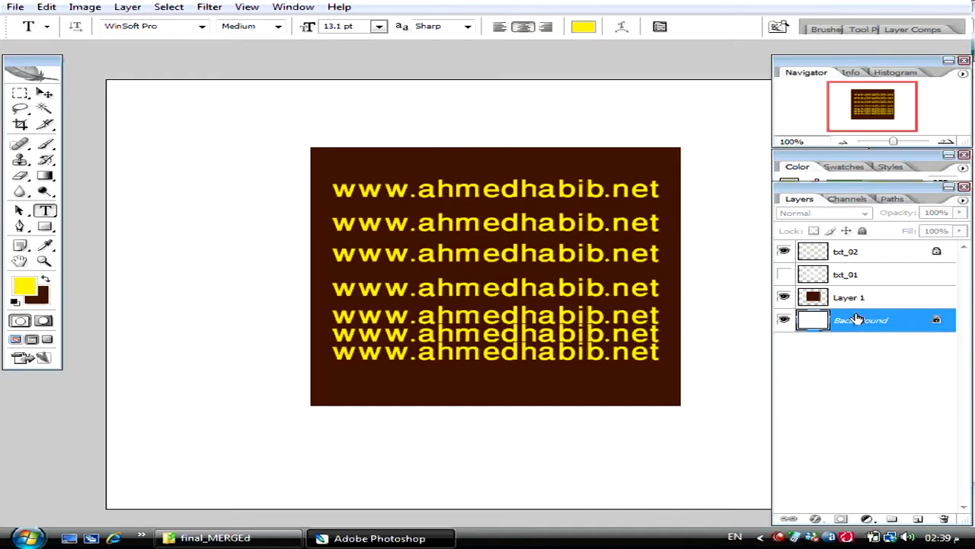
{"action": "key", "text": "ctrl+w"}
- Discard the text document's changes and look over Main_page.psd's layers
{"action": "left_click", "coordinate": [503, 211]}
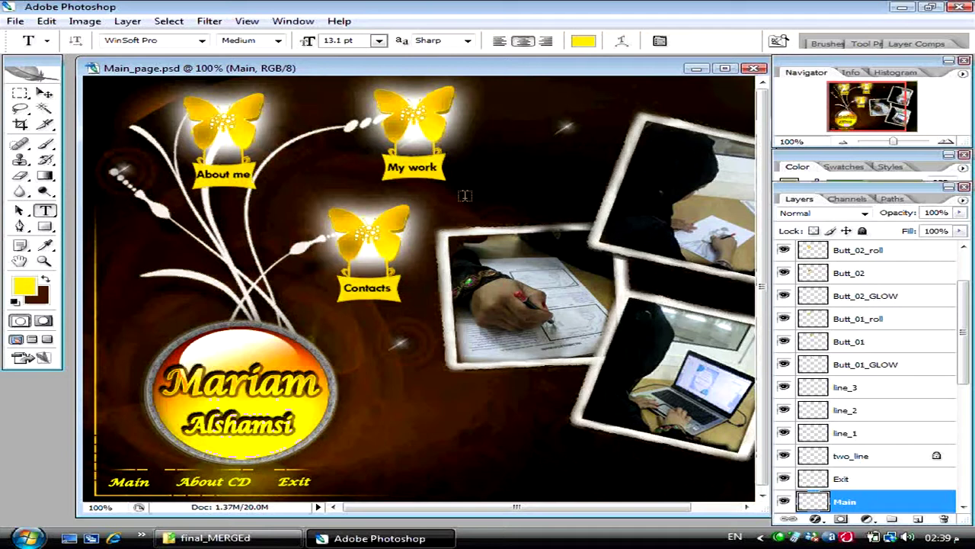
{"action": "scroll", "coordinate": [915, 323], "scroll_direction": "up", "scroll_amount": 1}
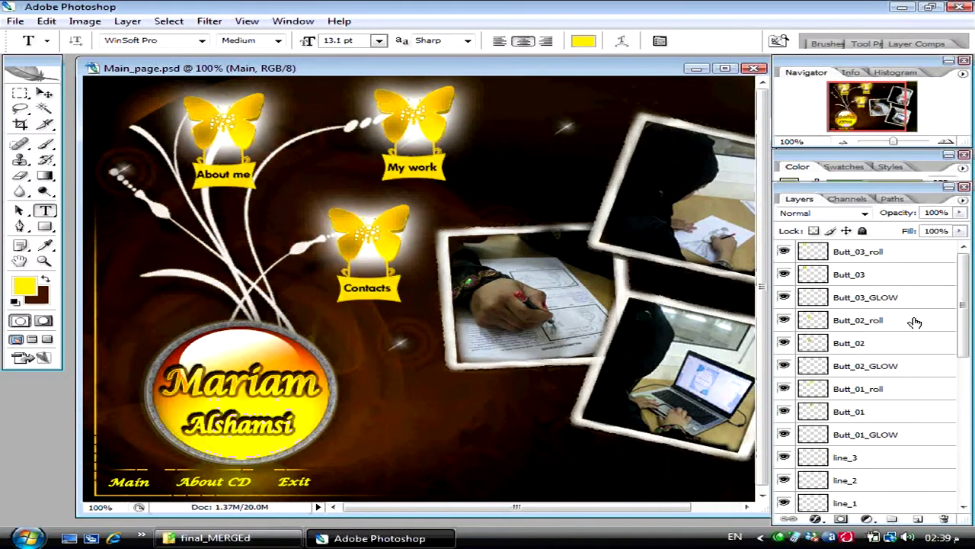
{"action": "scroll", "coordinate": [914, 323], "scroll_direction": "down", "scroll_amount": 5}
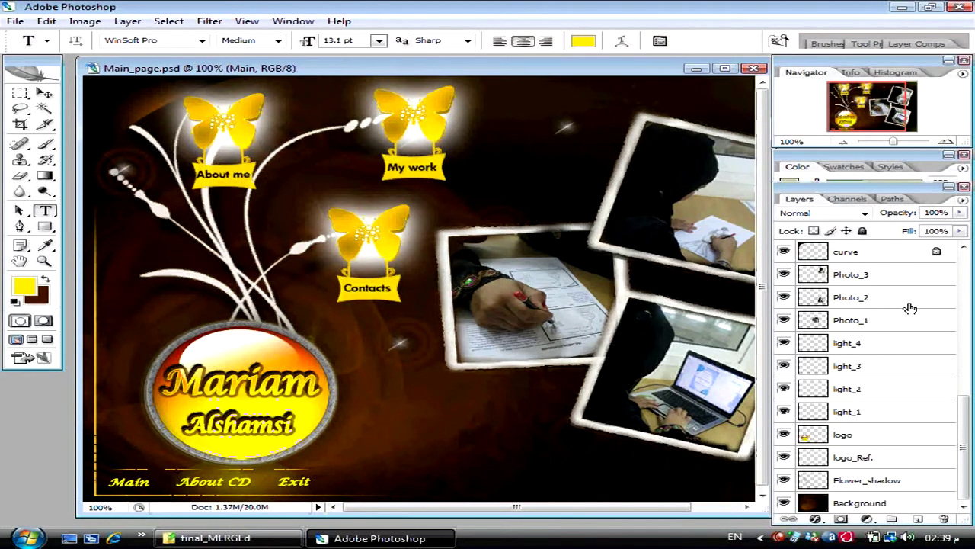
- Close Main_page.psd without saving, after cancelling a Save As
{"action": "key", "text": "ctrl+shift+s"}
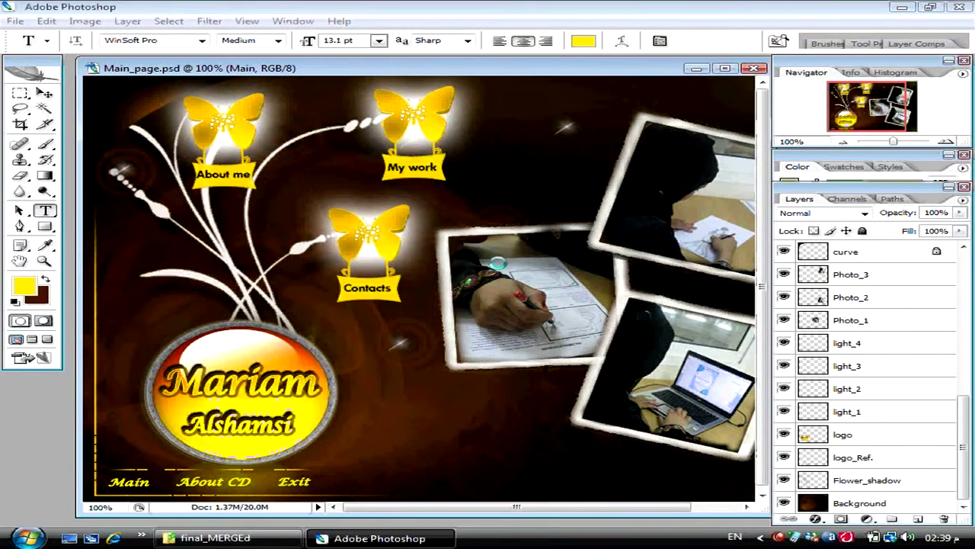
{"action": "key", "text": "Escape"}
{"action": "key", "text": "ctrl+w"}
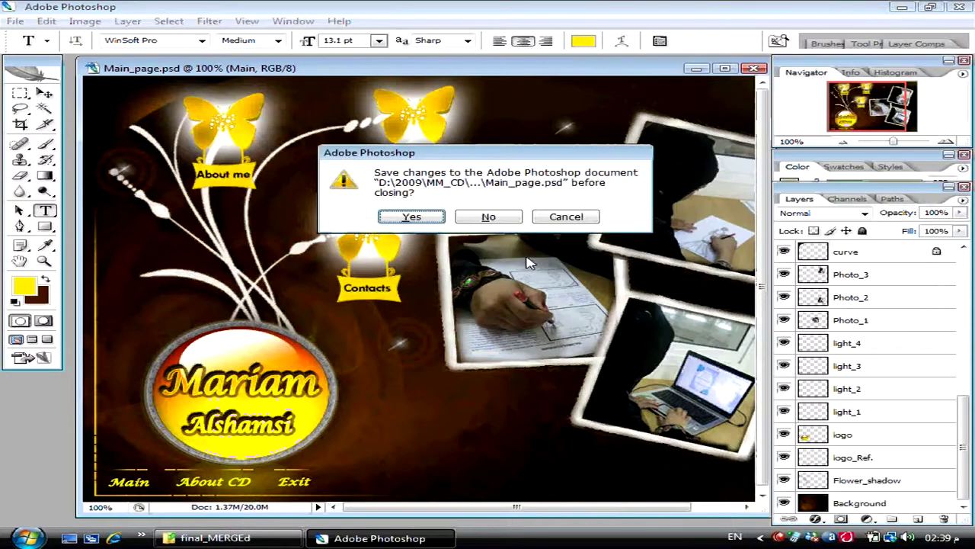
{"action": "key", "text": "n"}
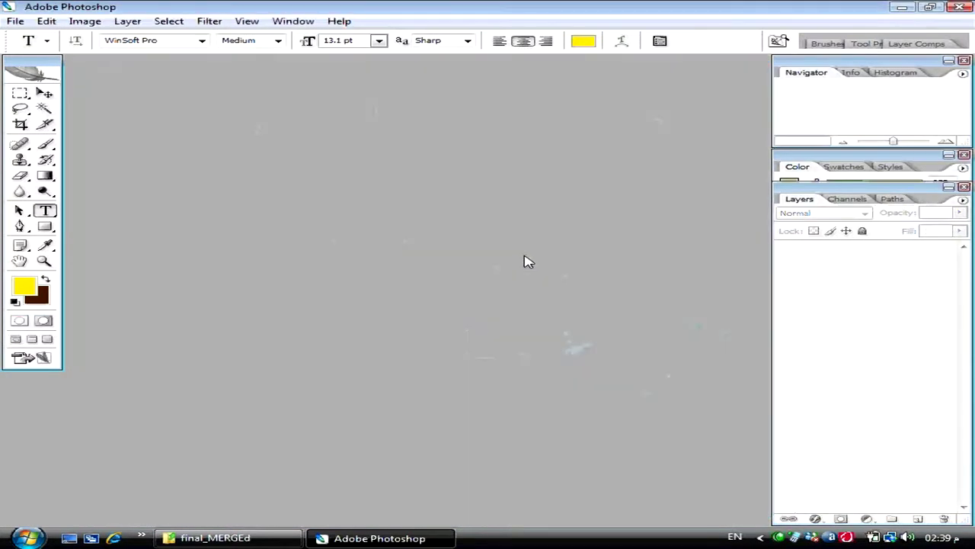
- Launch Macromedia Director MX from the Start menu's programs list
{"action": "key", "text": "super"}
{"action": "mouse_move", "coordinate": [144, 381]}
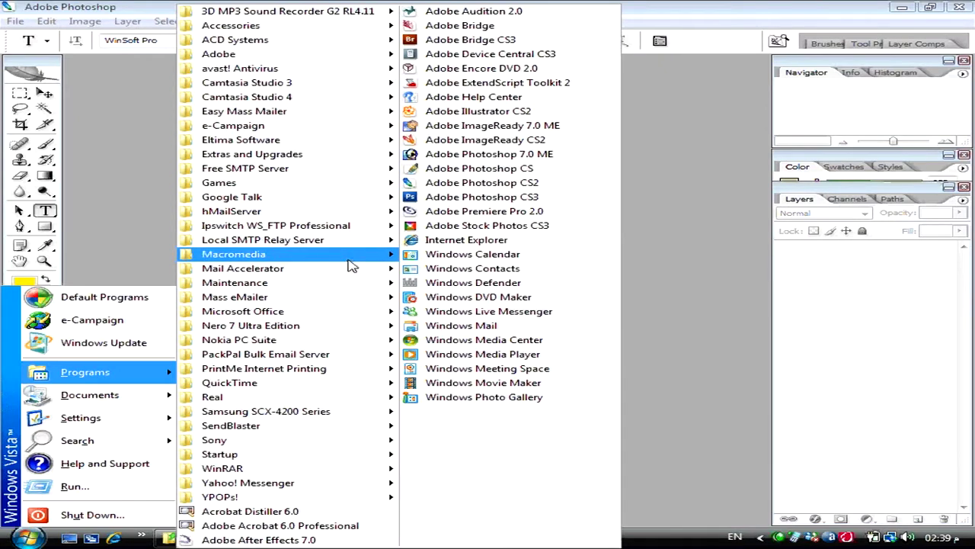
{"action": "mouse_move", "coordinate": [369, 259]}
{"action": "left_click", "coordinate": [460, 272]}
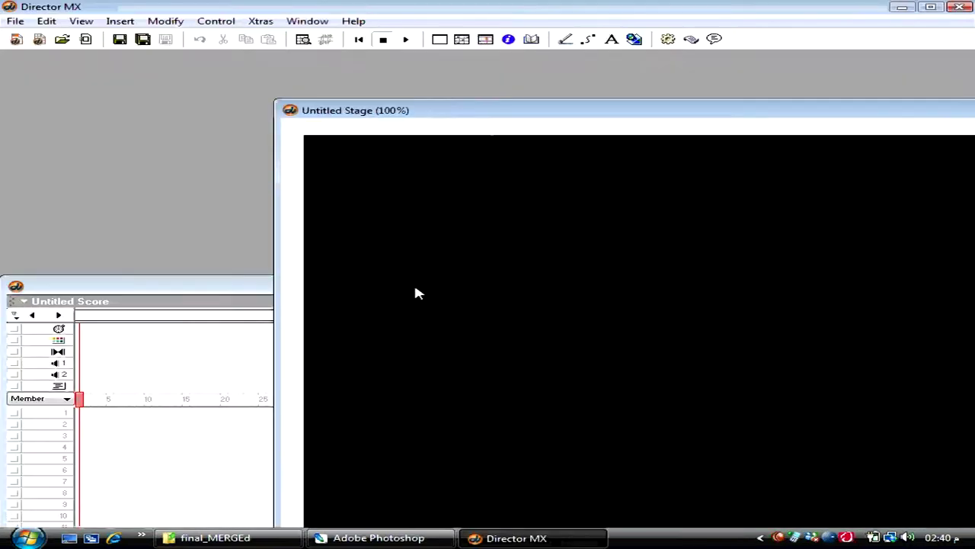
- Maximise the Stage and open the Score and Cast windows beneath it
{"action": "double_click", "coordinate": [441, 110]}
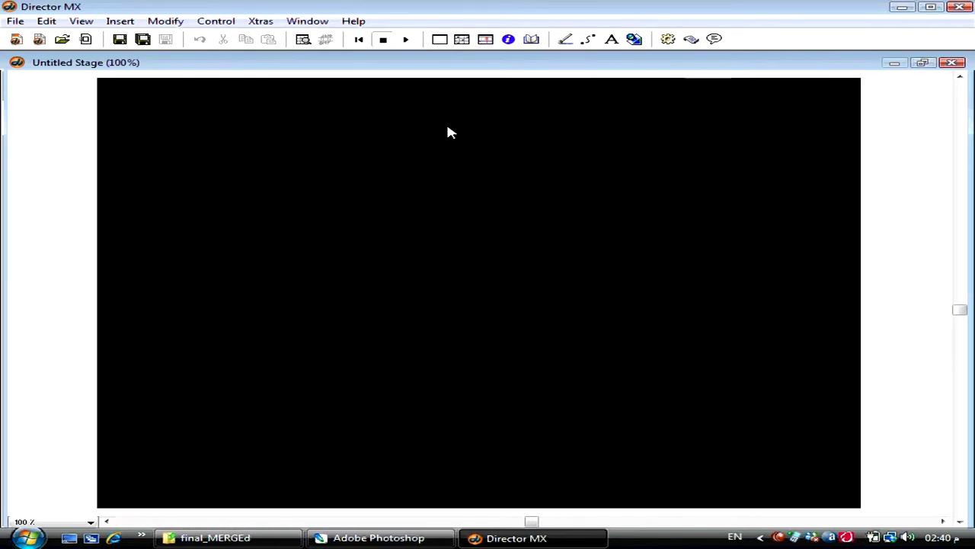
{"action": "key", "text": "ctrl+4"}
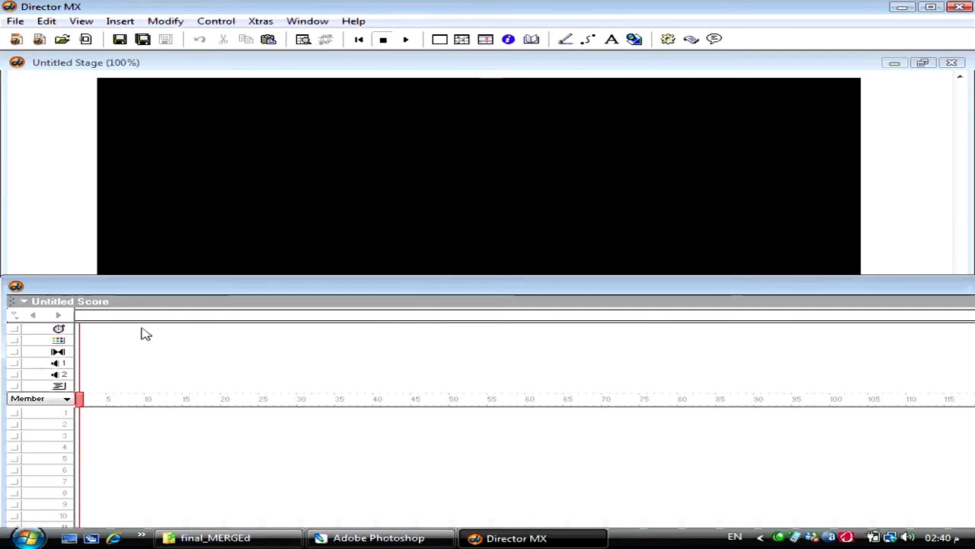
{"action": "left_click_drag", "start_coordinate": [124, 288], "coordinate": [124, 267]}
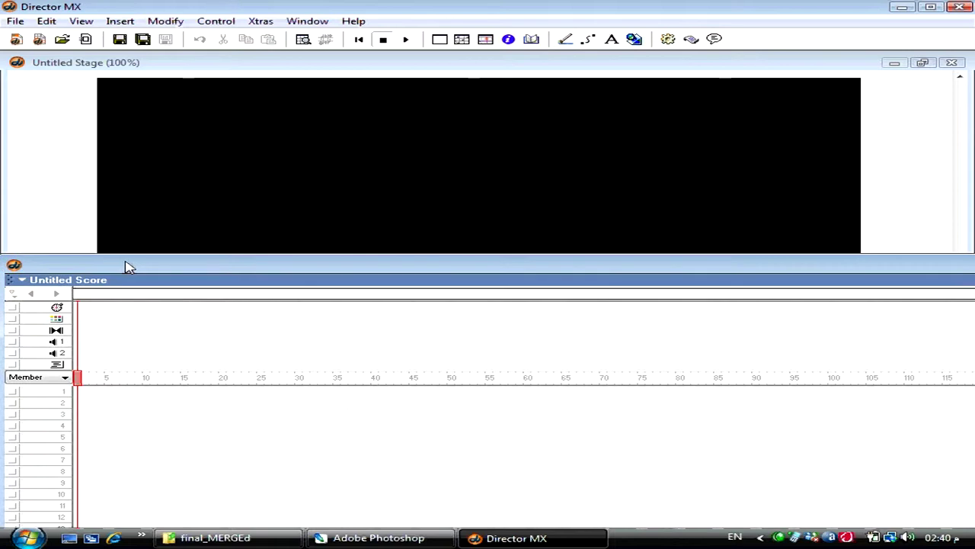
{"action": "key", "text": "ctrl+3"}
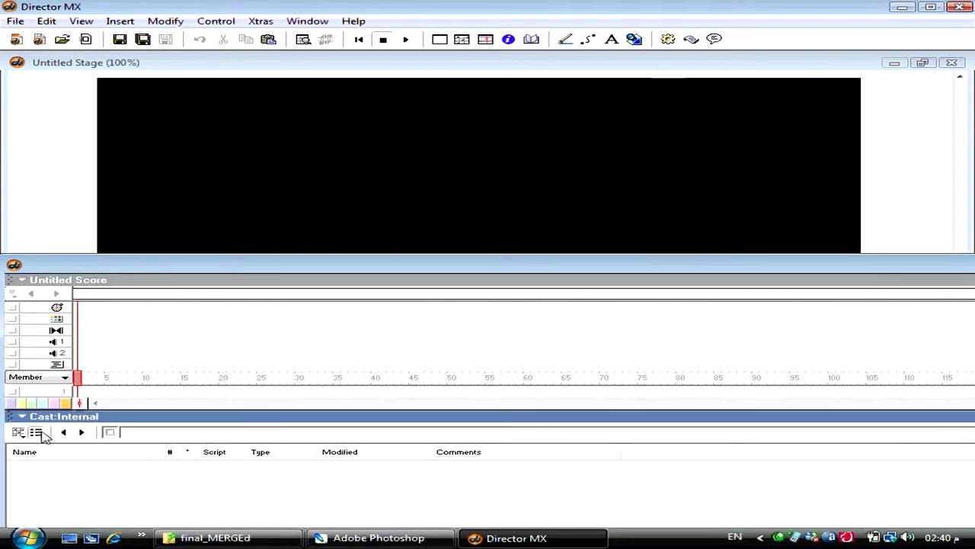
- Switch the Cast to thumbnail view, browse the Insert and Window menus, then hide panels with F4
{"action": "left_click", "coordinate": [35, 432]}
{"action": "left_click", "coordinate": [120, 21]}
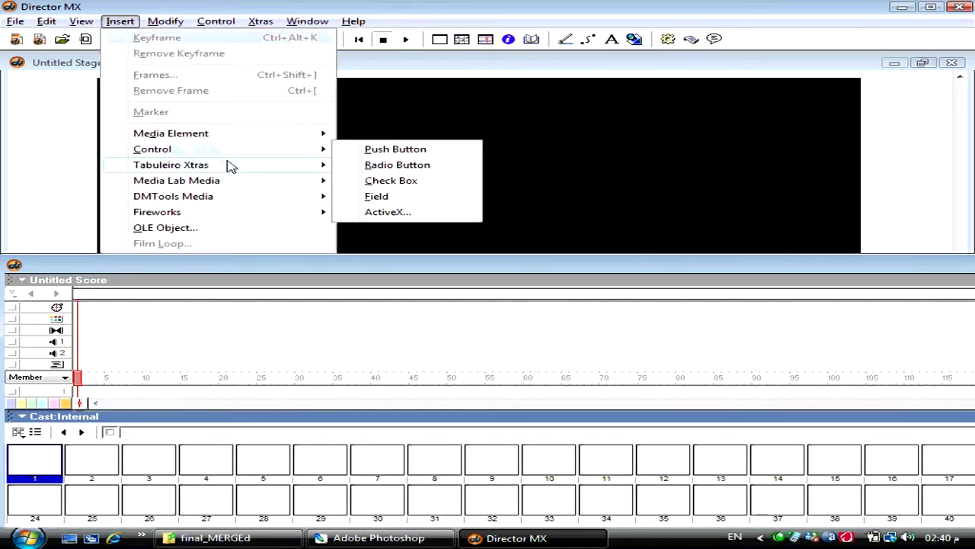
{"action": "left_click", "coordinate": [341, 6]}
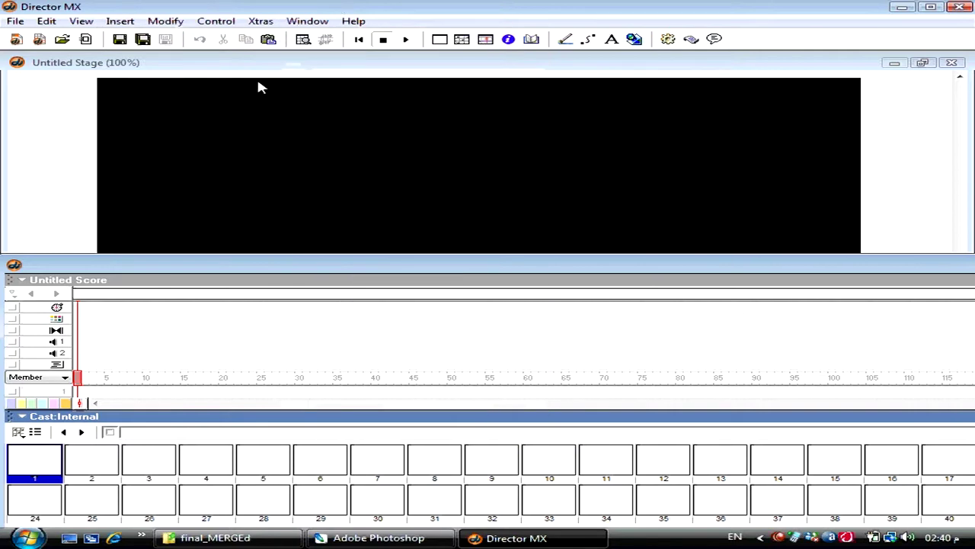
{"action": "left_click", "coordinate": [308, 22]}
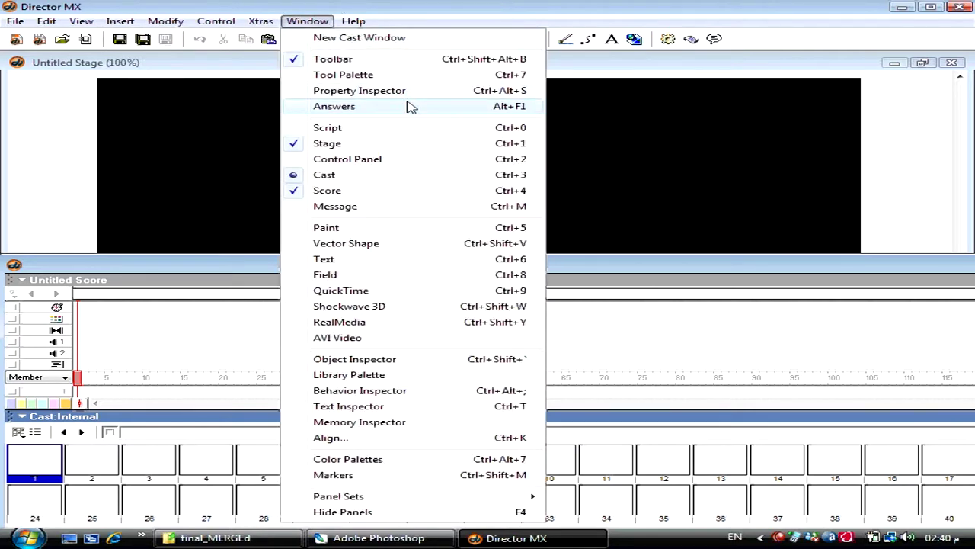
{"action": "left_click", "coordinate": [671, 122]}
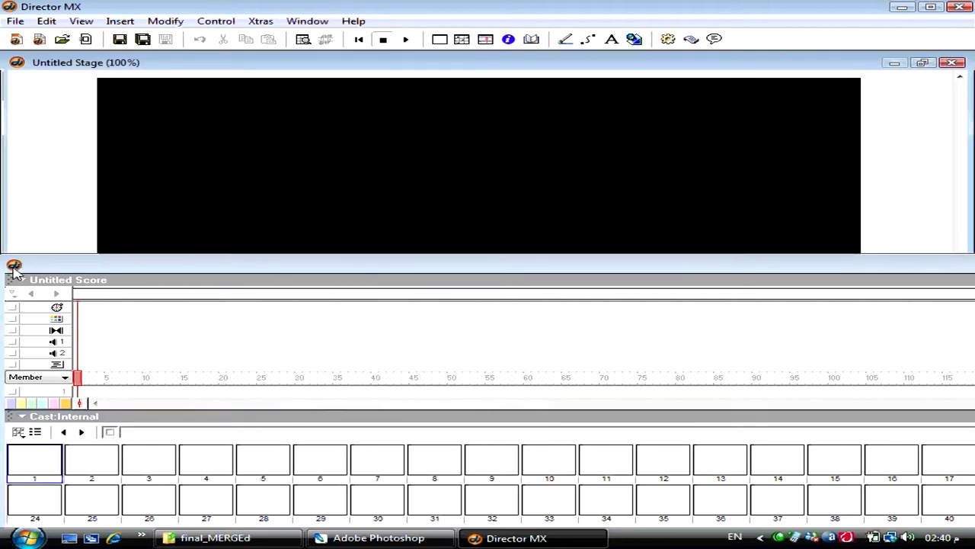
{"action": "key", "text": "F4"}
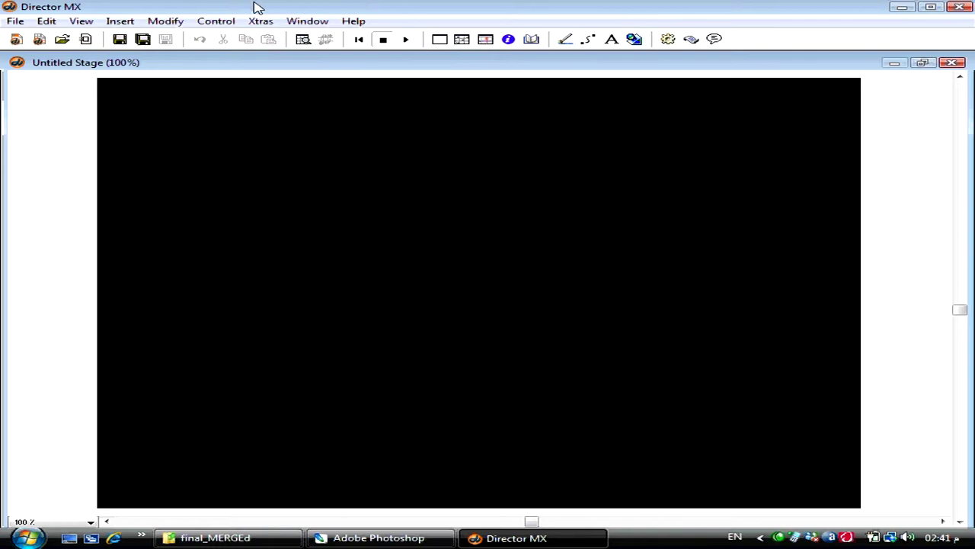
- Dismiss the Xtras menu and show the drawing Tools palette with Ctrl+7
{"action": "left_click", "coordinate": [268, 22]}
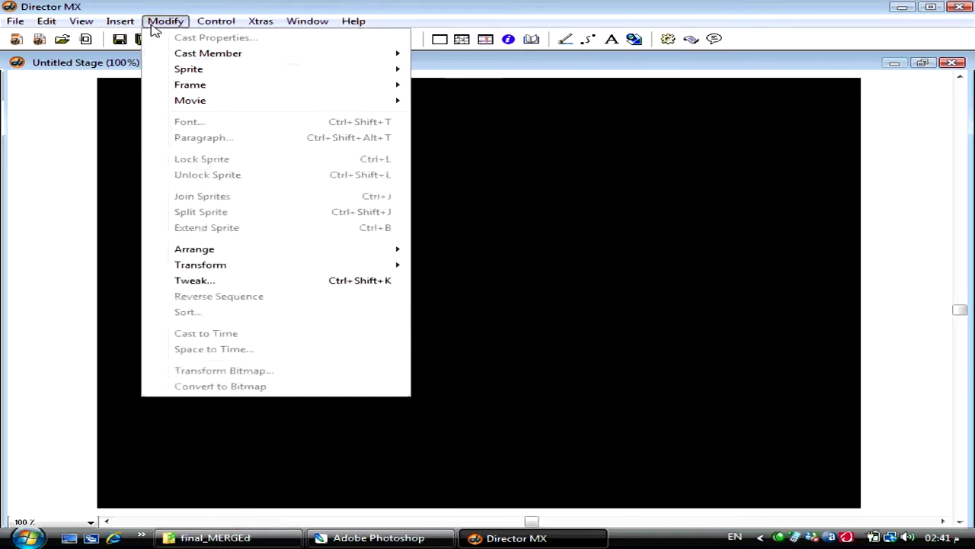
{"action": "left_click", "coordinate": [340, 4]}
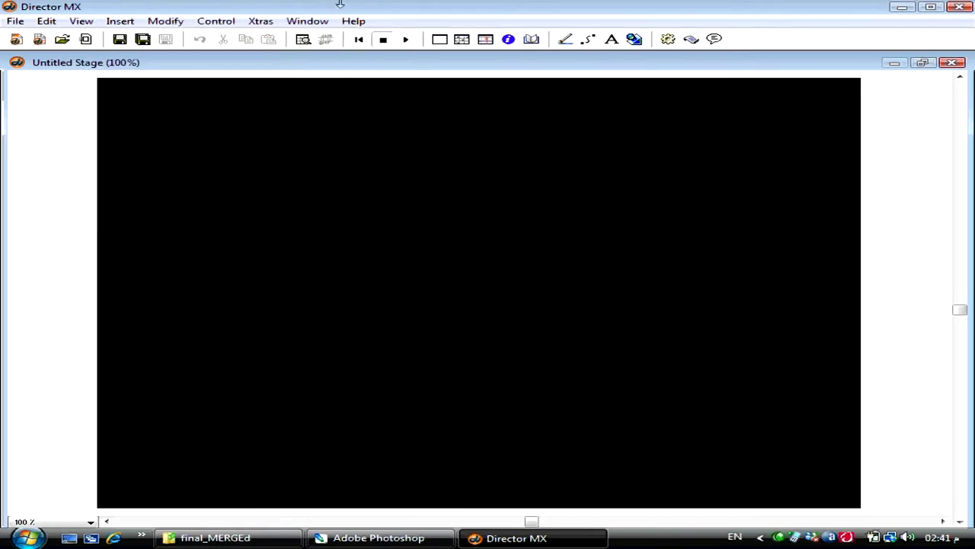
{"action": "key", "text": "ctrl+7"}
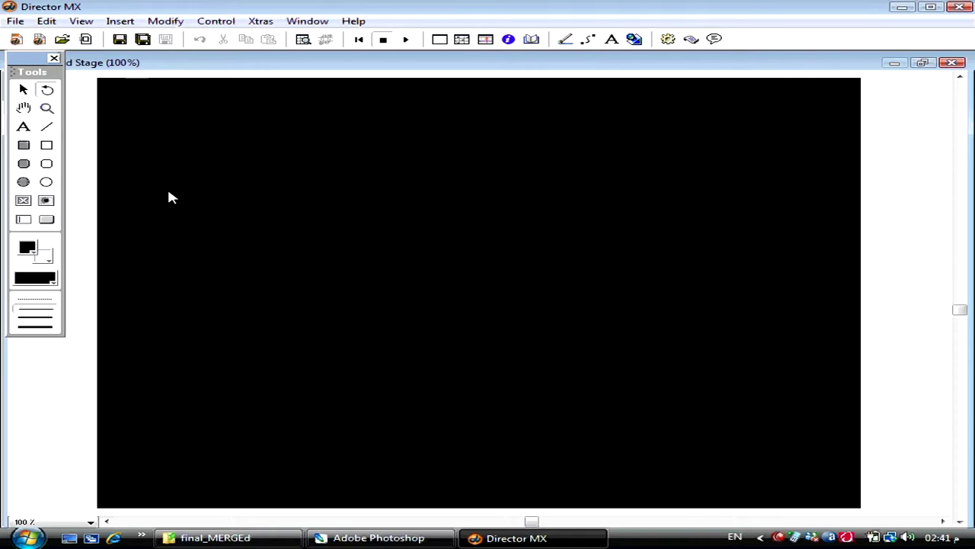
- Open a movie script, type and erase test text, then close it without saving any script
{"action": "key", "text": "ctrl+0"}
{"action": "double_click", "coordinate": [214, 77]}
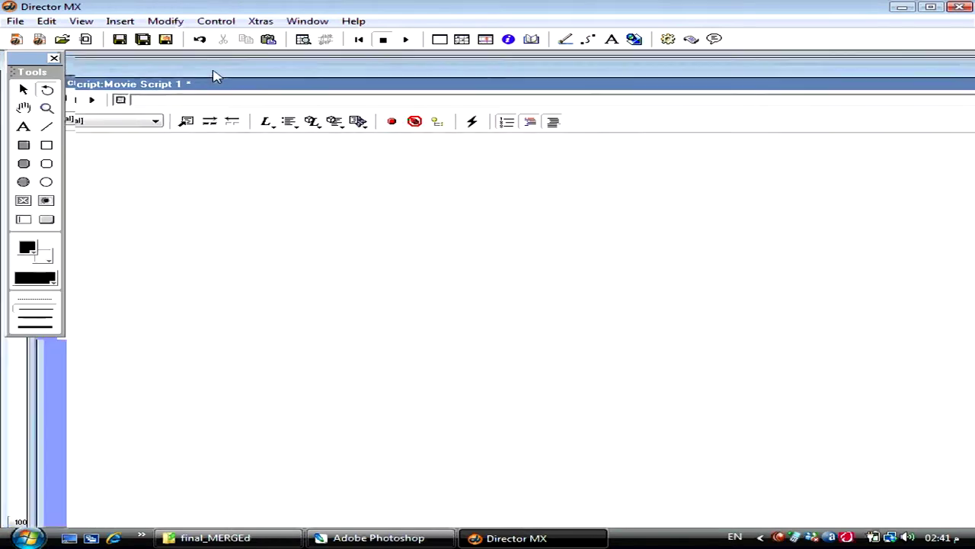
{"action": "type", "text": "f dfsdfdsf"}
{"action": "key", "text": "ctrl+a"}
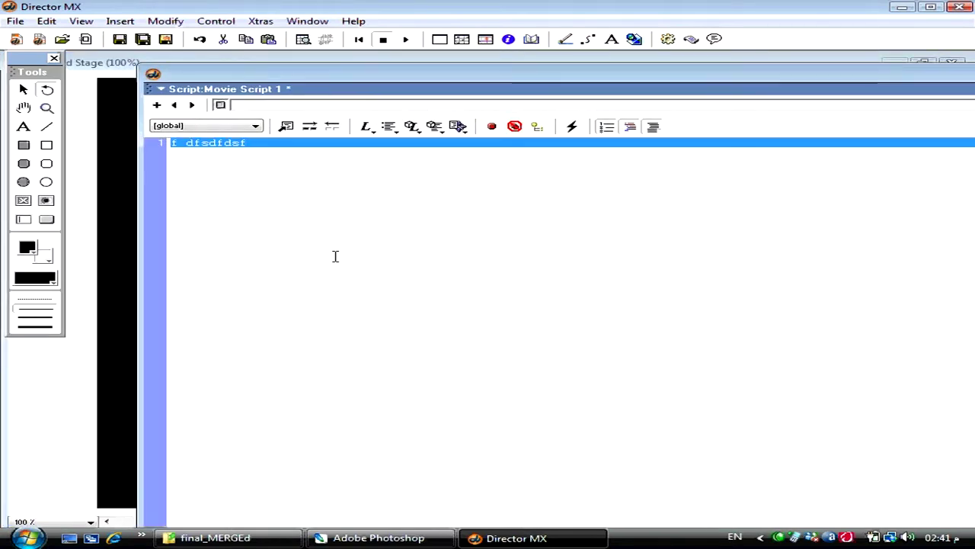
{"action": "type", "text": "on mouse"}
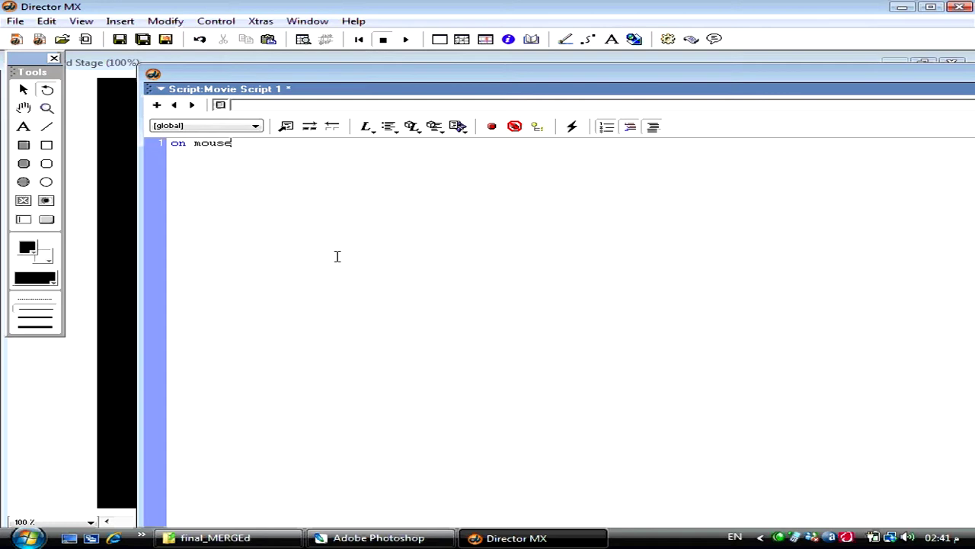
{"action": "key", "text": "BackSpace"}
{"action": "key", "text": "BackSpace"}
{"action": "key", "text": "BackSpace"}
{"action": "key", "text": "BackSpace"}
{"action": "key", "text": "BackSpace"}
{"action": "key", "text": "BackSpace"}
{"action": "key", "text": "BackSpace"}
{"action": "key", "text": "BackSpace"}
{"action": "key", "text": "ctrl+0"}
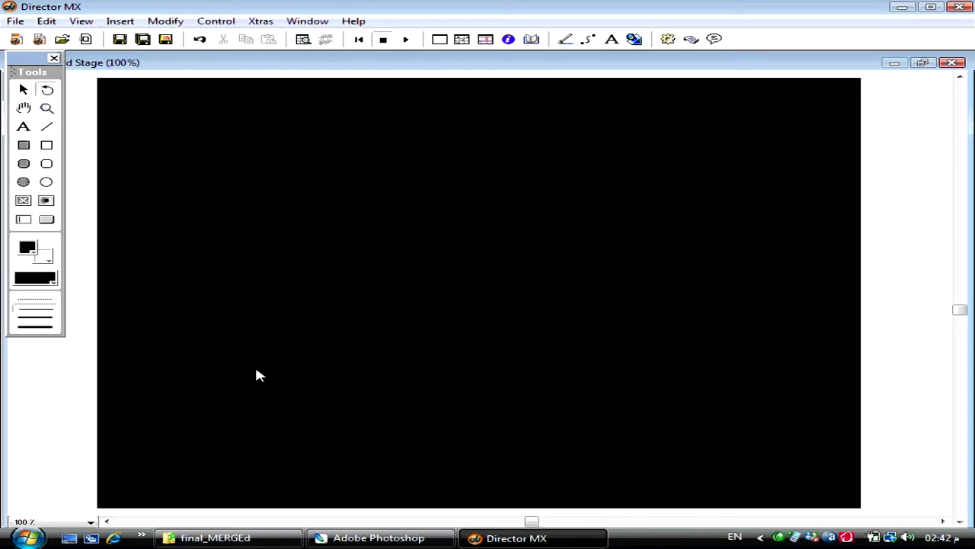
- Launch Internet Explorer, sign in to the proxy with the password, and go to ahmedhabib.net/vb
{"action": "left_click", "coordinate": [112, 538]}
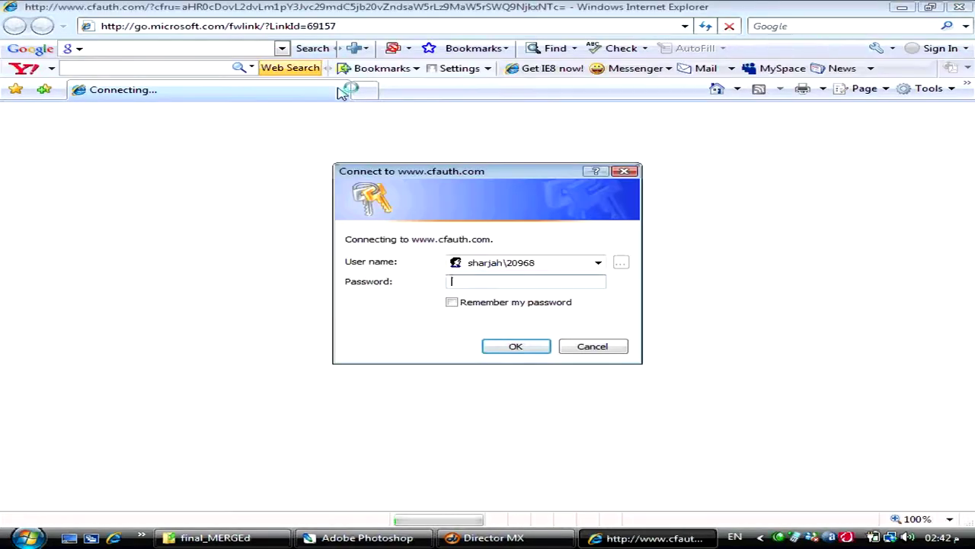
{"action": "type", "text": "********"}
{"action": "key", "text": "Return"}
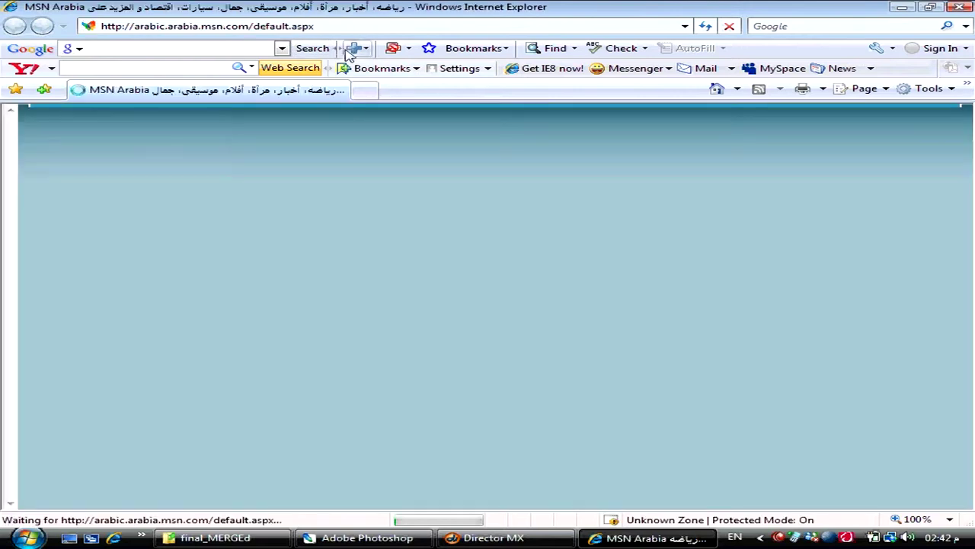
{"action": "left_click", "coordinate": [342, 30]}
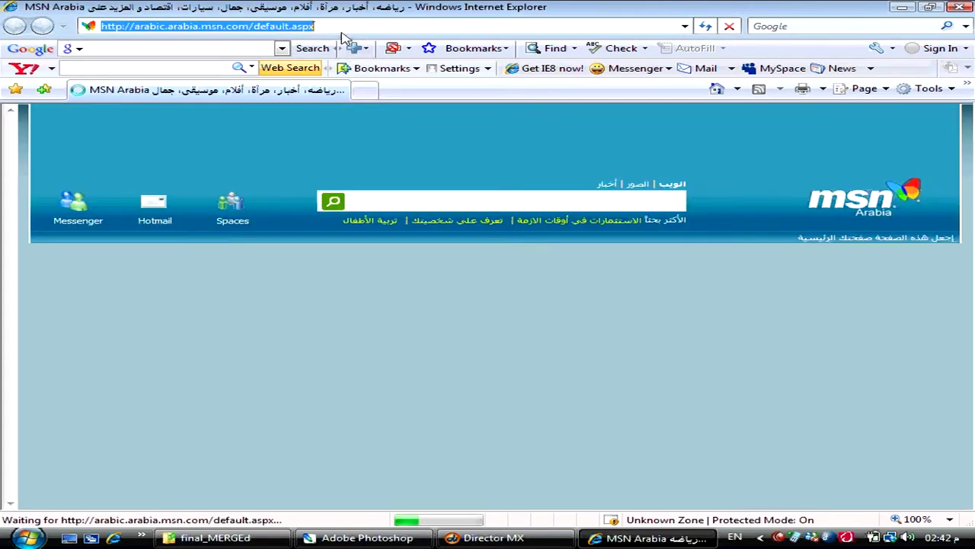
{"action": "type", "text": "ahmed"}
{"action": "key", "text": "Down"}
{"action": "key", "text": "Down"}
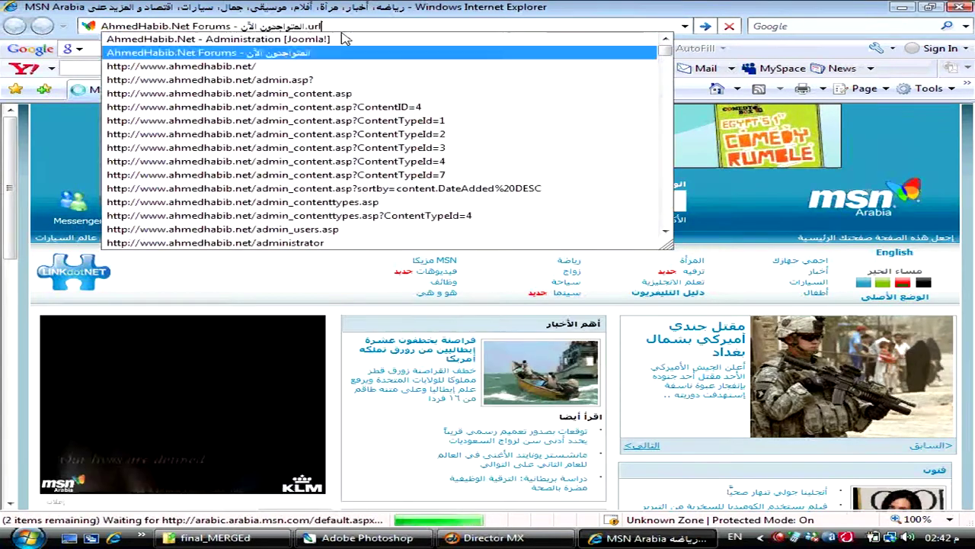
{"action": "key", "text": "Down"}
{"action": "type", "text": "vb"}
{"action": "key", "text": "Return"}
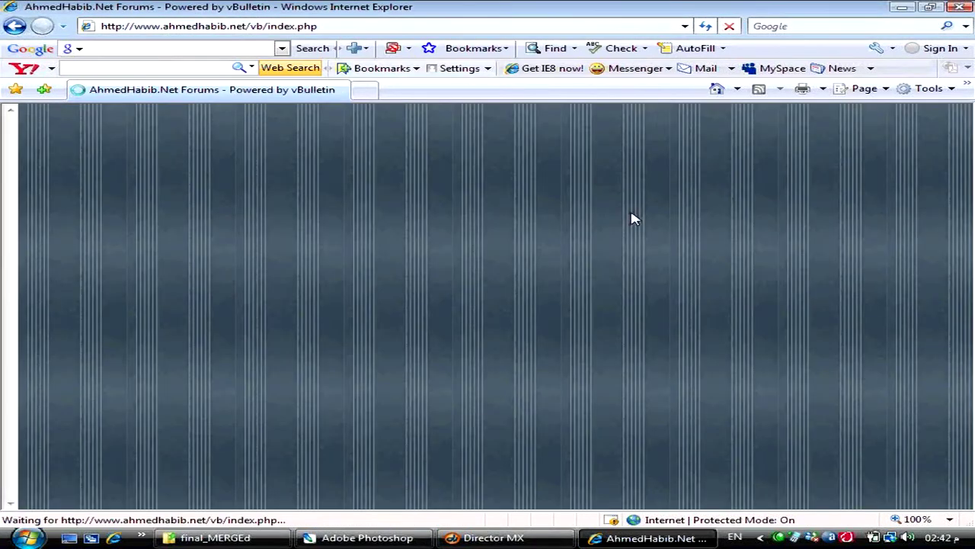
- Open the site owner's news sub-forum and the thread about making TV competition games
{"action": "scroll", "coordinate": [632, 218], "scroll_direction": "down", "scroll_amount": 8}
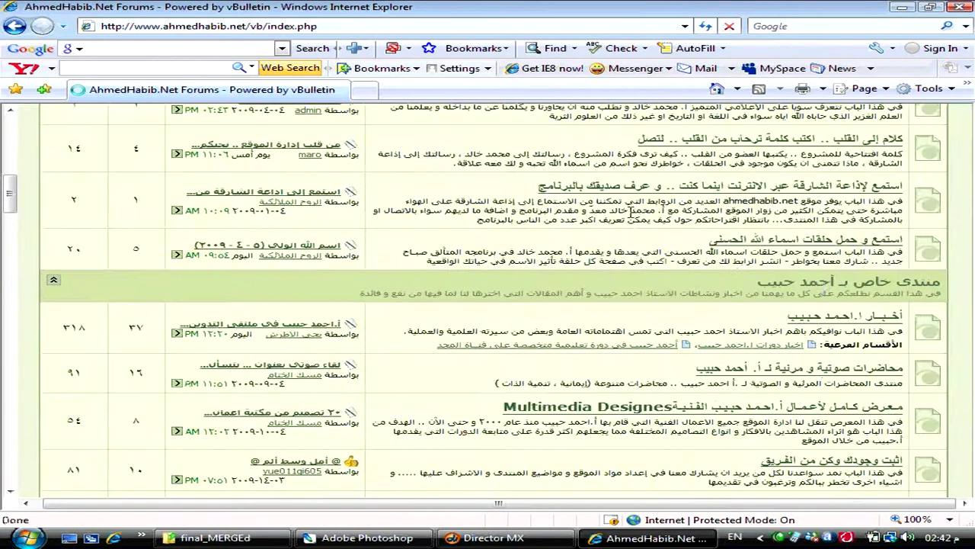
{"action": "left_click", "coordinate": [825, 324]}
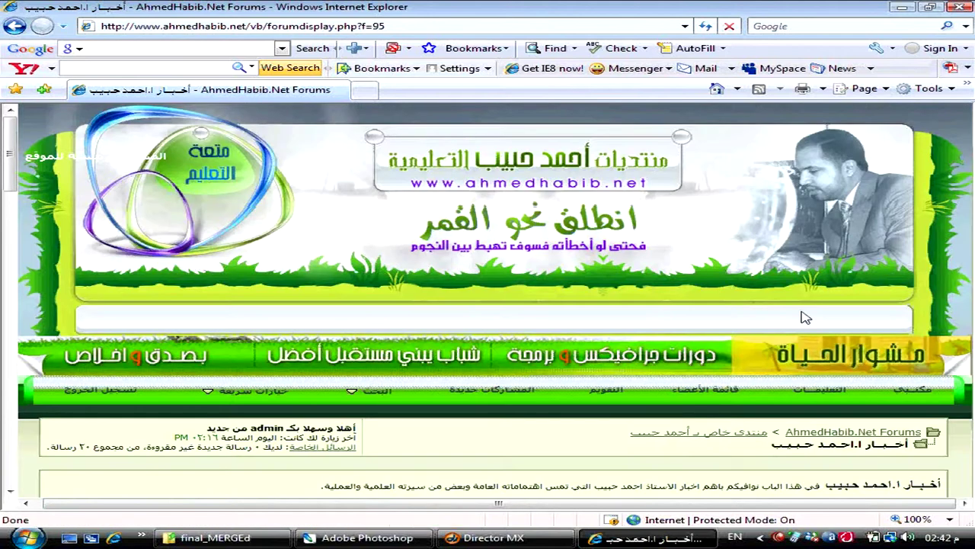
{"action": "scroll", "coordinate": [807, 317], "scroll_direction": "down", "scroll_amount": 5}
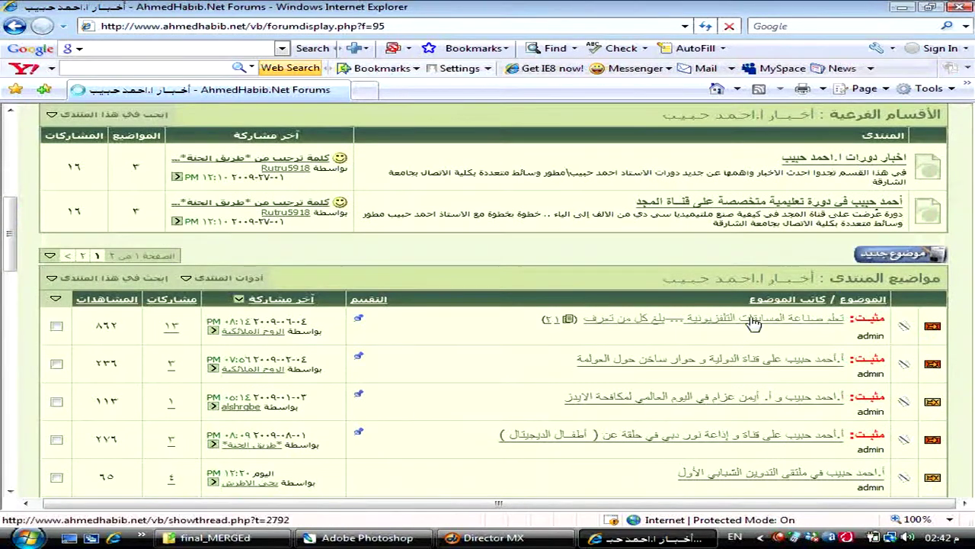
{"action": "left_click", "coordinate": [753, 320]}
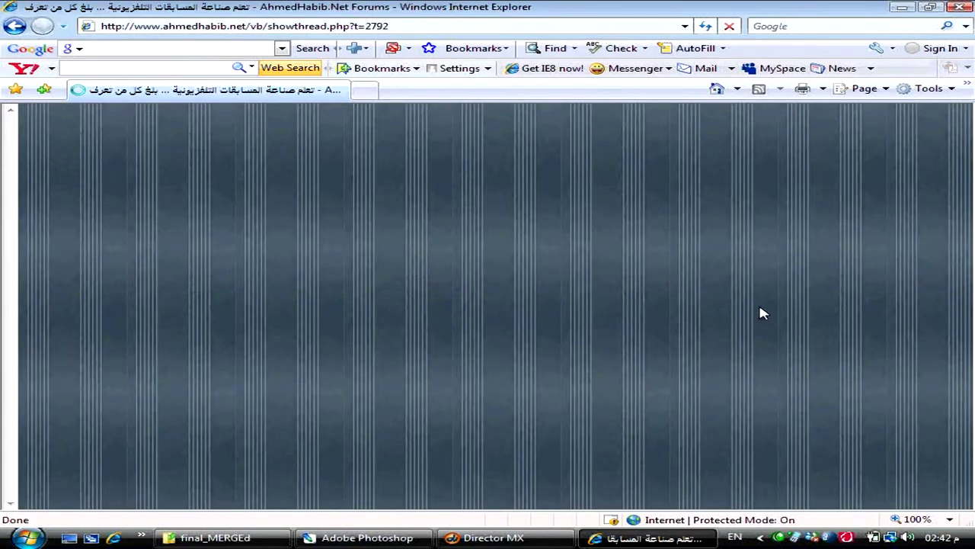
- Read the thread's opening, selecting the heading الشارقة وجهتكم and the broadcast time figure
{"action": "scroll", "coordinate": [762, 316], "scroll_direction": "down", "scroll_amount": 3}
{"action": "scroll", "coordinate": [762, 313], "scroll_direction": "down", "scroll_amount": 3}
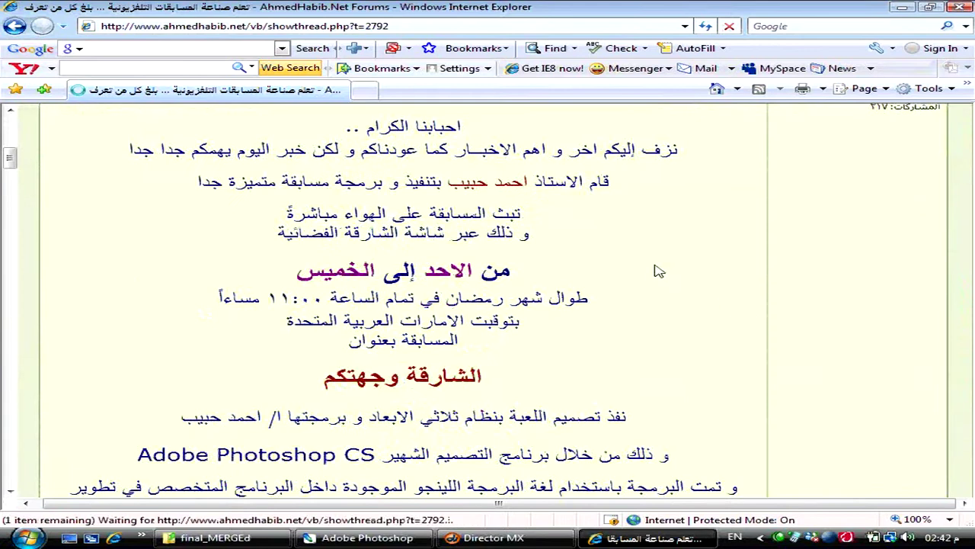
{"action": "scroll", "coordinate": [657, 270], "scroll_direction": "down", "scroll_amount": 3}
{"action": "scroll", "coordinate": [654, 263], "scroll_direction": "down", "scroll_amount": 4}
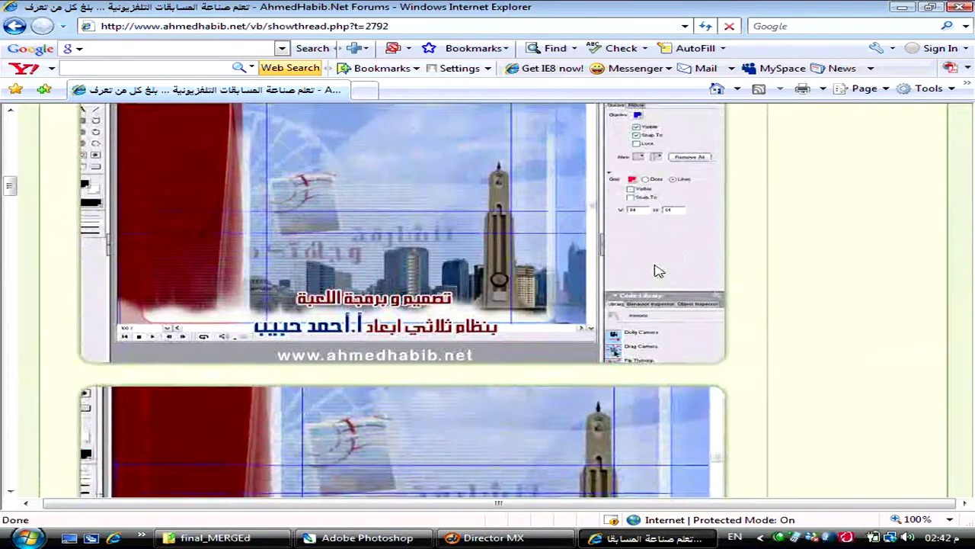
{"action": "scroll", "coordinate": [653, 269], "scroll_direction": "up", "scroll_amount": 1}
{"action": "scroll", "coordinate": [461, 203], "scroll_direction": "up", "scroll_amount": 5}
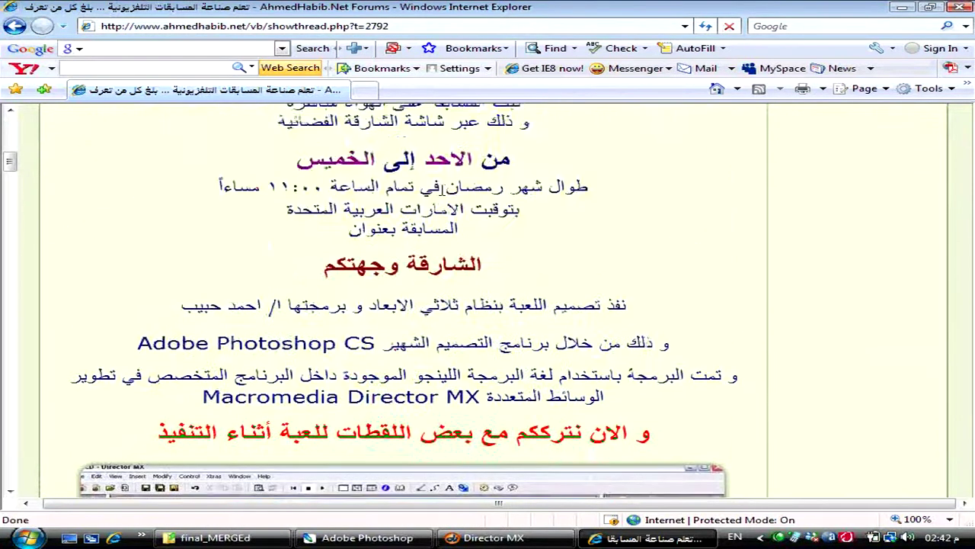
{"action": "scroll", "coordinate": [462, 204], "scroll_direction": "up", "scroll_amount": 1}
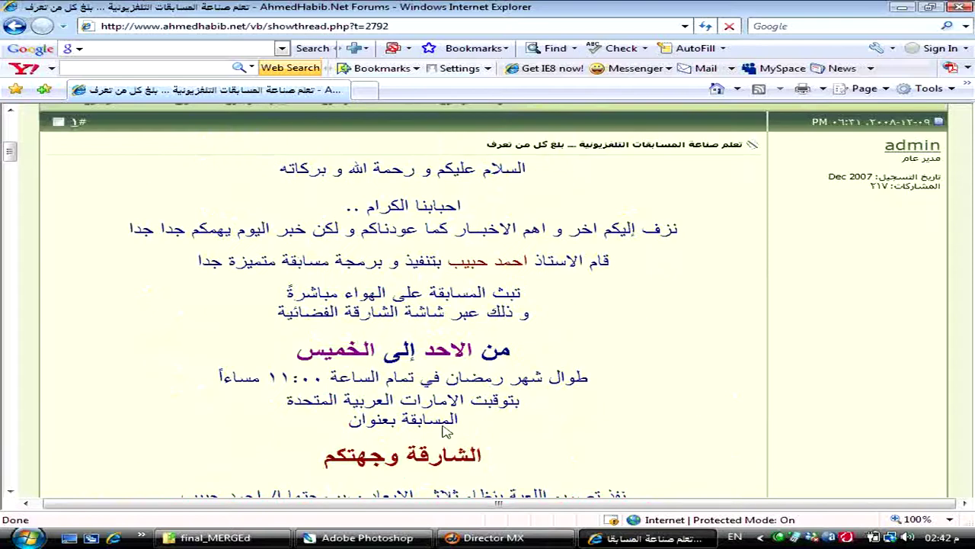
{"action": "left_click_drag", "start_coordinate": [448, 449], "coordinate": [387, 448]}
{"action": "left_click_drag", "start_coordinate": [294, 377], "coordinate": [277, 376]}
{"action": "left_click", "coordinate": [462, 343]}
- Scroll through the rest of the thread down to the Lingo course link
{"action": "scroll", "coordinate": [471, 337], "scroll_direction": "up", "scroll_amount": 1}
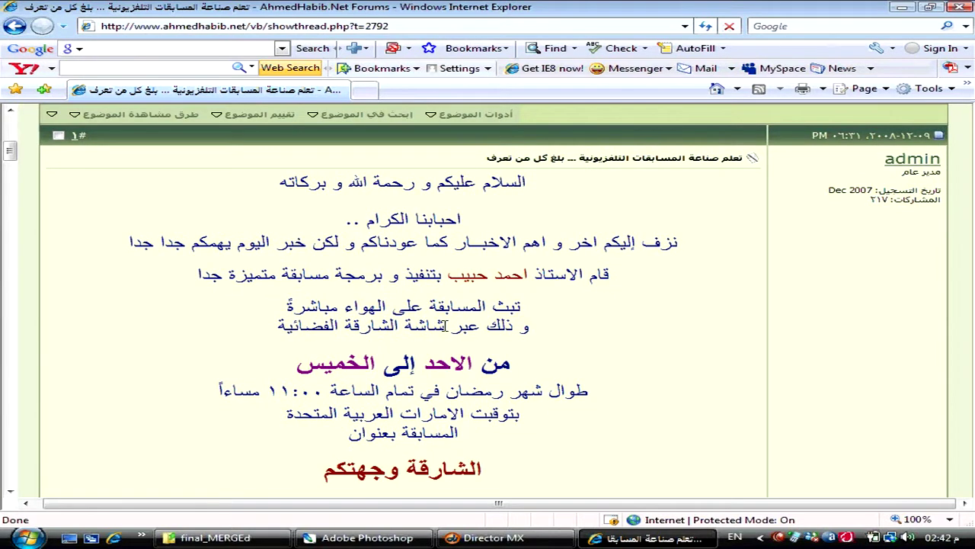
{"action": "scroll", "coordinate": [474, 300], "scroll_direction": "down", "scroll_amount": 10}
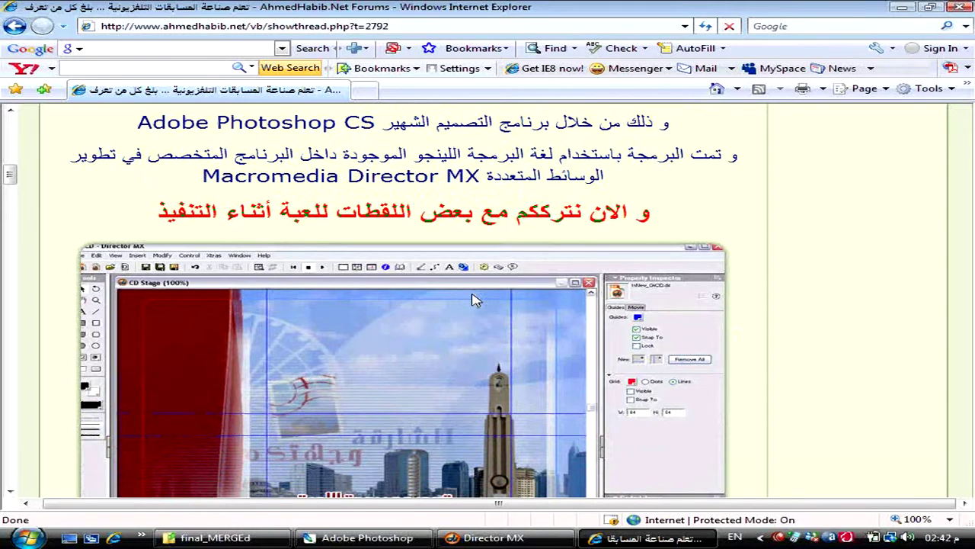
{"action": "scroll", "coordinate": [473, 299], "scroll_direction": "down", "scroll_amount": 3}
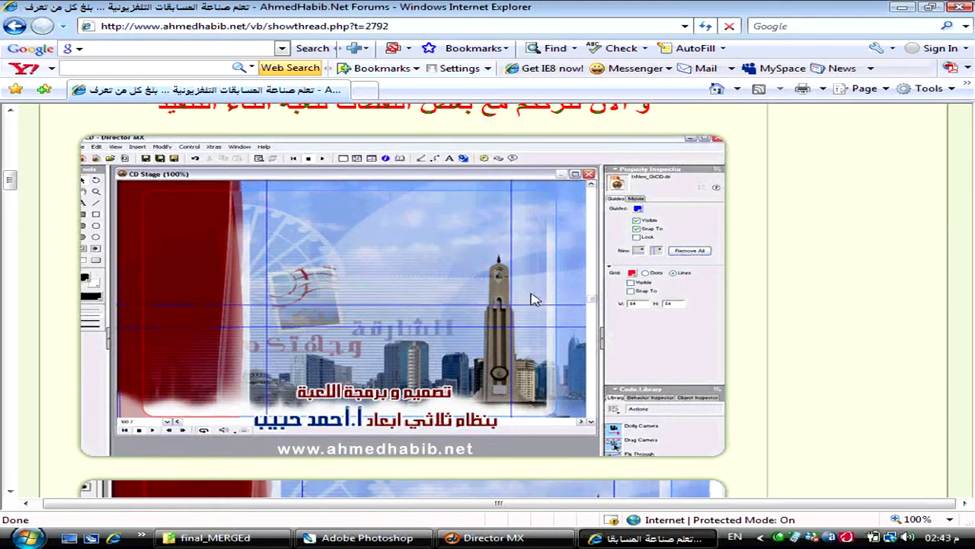
{"action": "scroll", "coordinate": [536, 300], "scroll_direction": "down", "scroll_amount": 5}
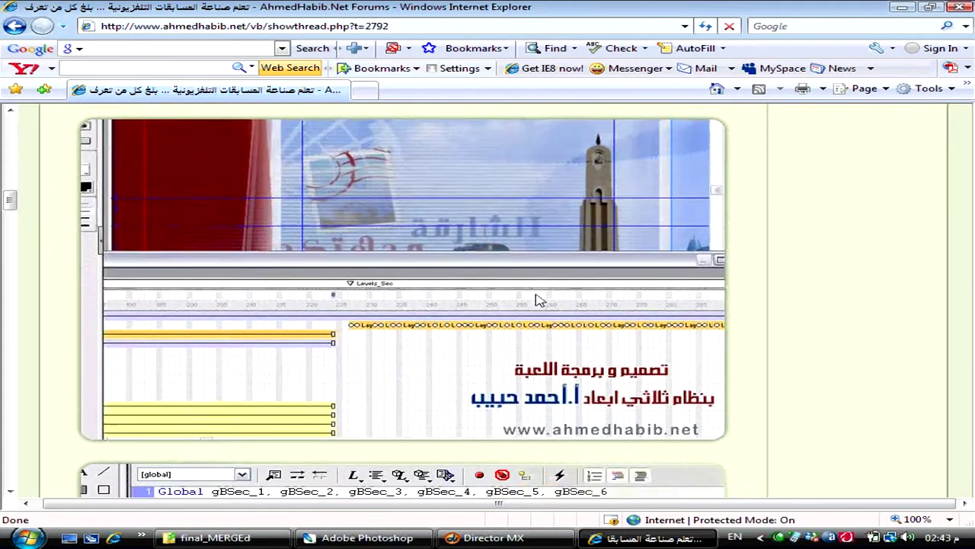
{"action": "scroll", "coordinate": [536, 300], "scroll_direction": "down", "scroll_amount": 3}
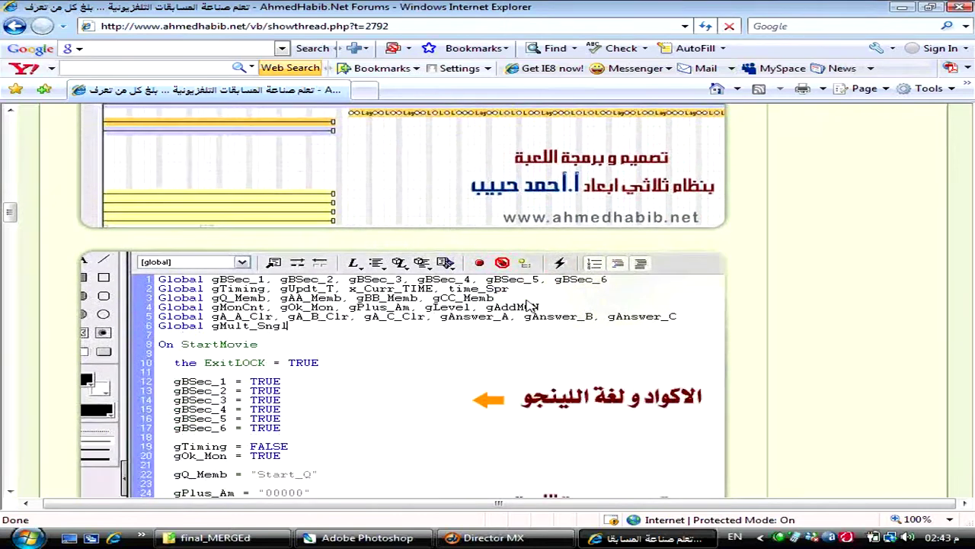
{"action": "scroll", "coordinate": [461, 340], "scroll_direction": "down", "scroll_amount": 3}
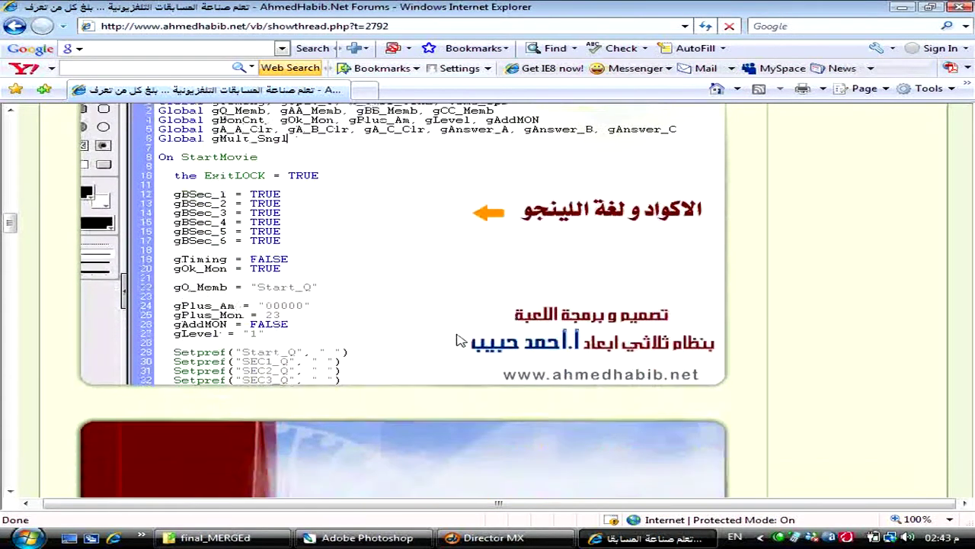
{"action": "scroll", "coordinate": [460, 341], "scroll_direction": "down", "scroll_amount": 10}
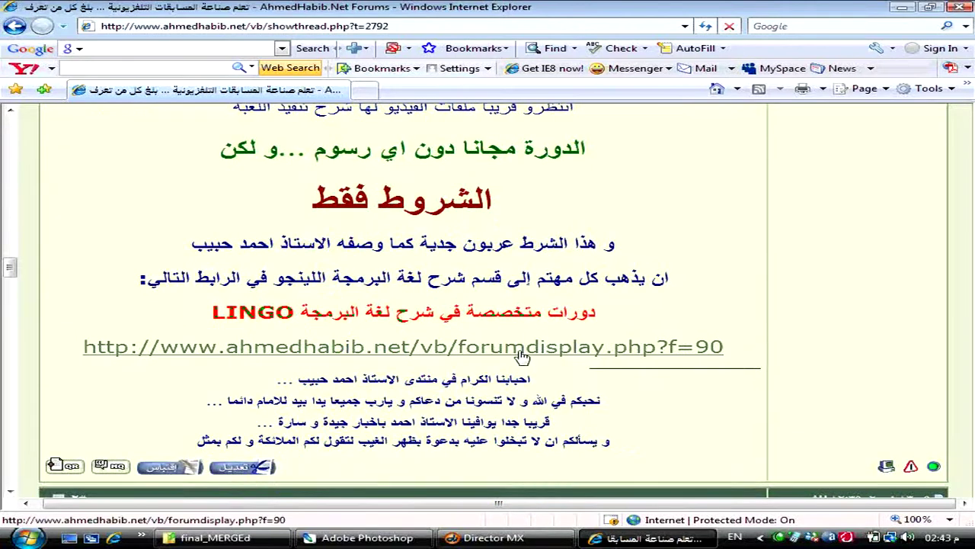
- Open the LINGO courses forum (forumdisplay.php?f=90), browse its topics, then return to Director MX
{"action": "left_click", "coordinate": [524, 349]}
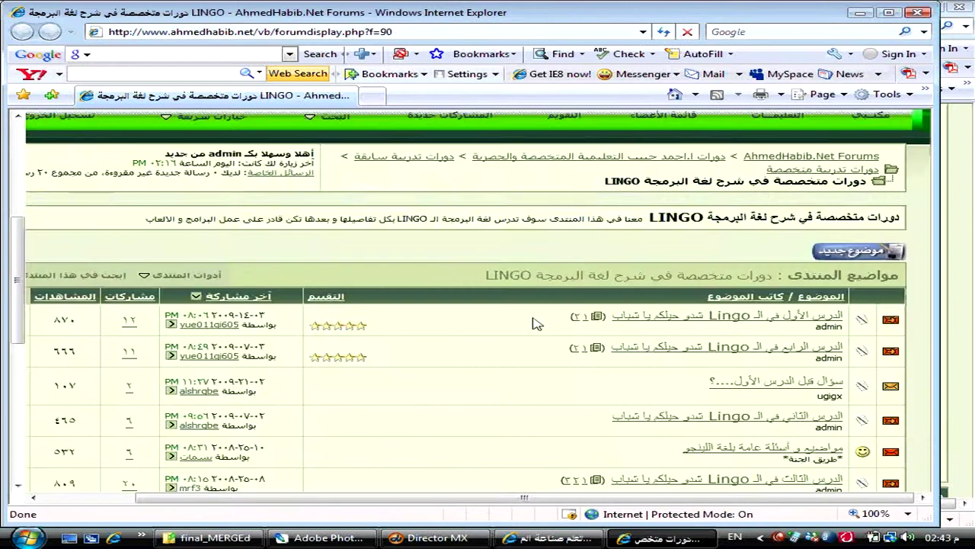
{"action": "scroll", "coordinate": [533, 327], "scroll_direction": "down", "scroll_amount": 3}
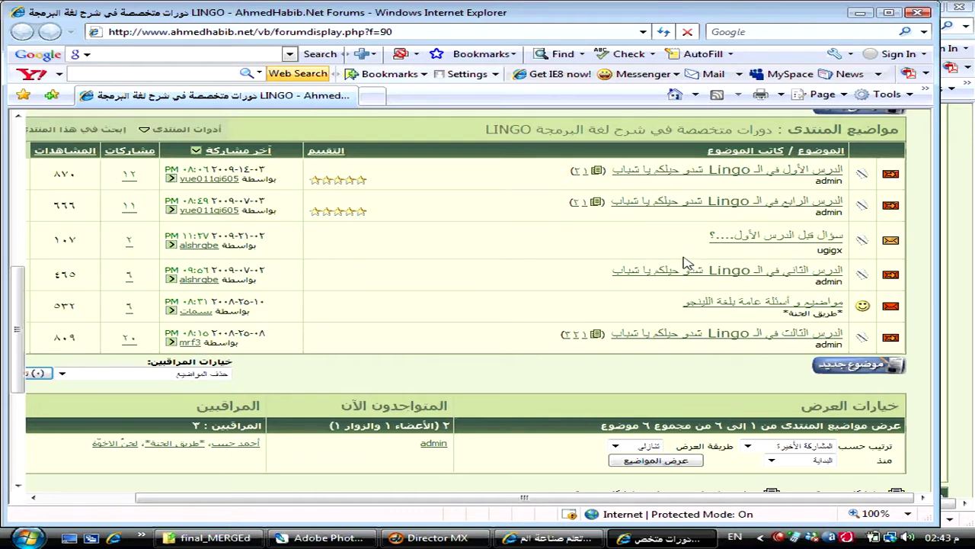
{"action": "scroll", "coordinate": [684, 263], "scroll_direction": "up", "scroll_amount": 3}
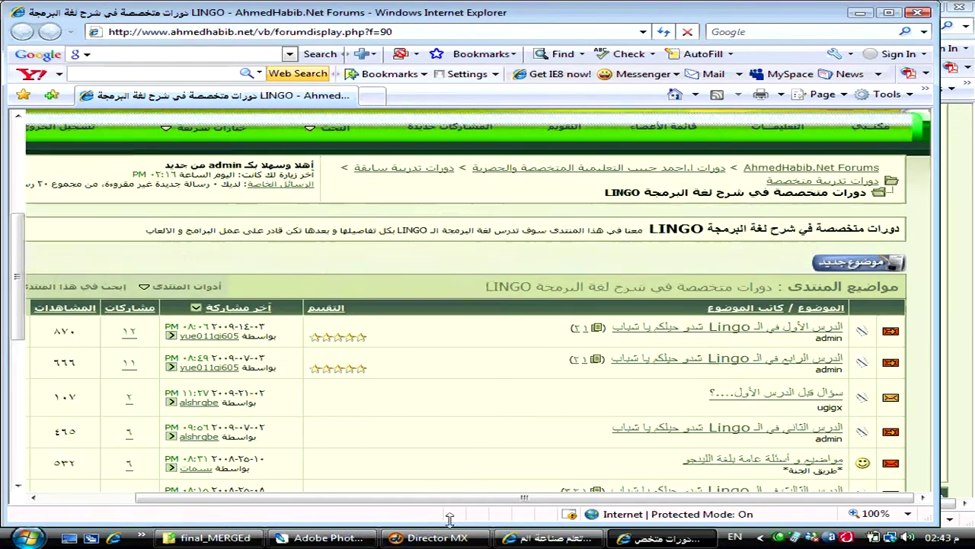
{"action": "left_click", "coordinate": [438, 537]}
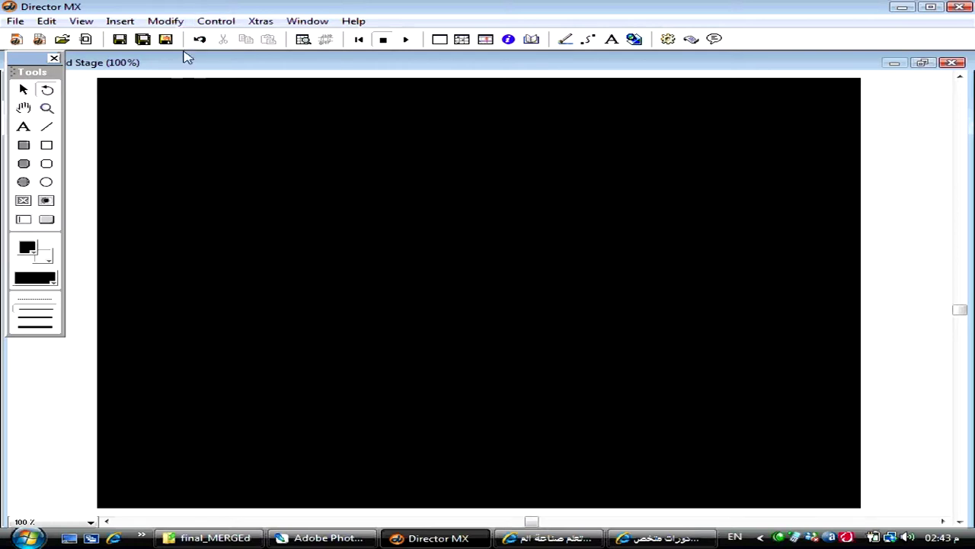
- Look at Insert > Media Lab Media for PhotoCaster, then close the menu without inserting
{"action": "left_click", "coordinate": [123, 21]}
{"action": "mouse_move", "coordinate": [239, 181]}
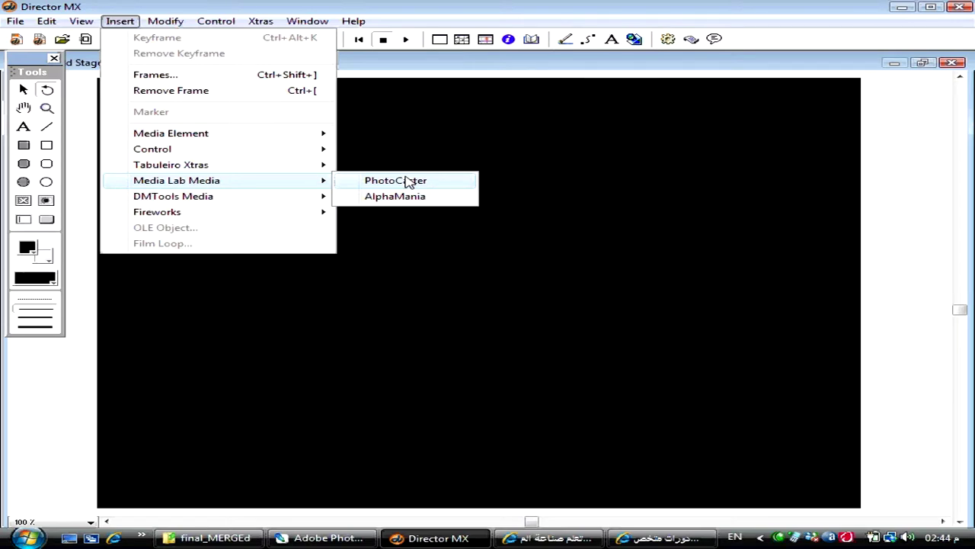
{"action": "left_click", "coordinate": [573, 195]}
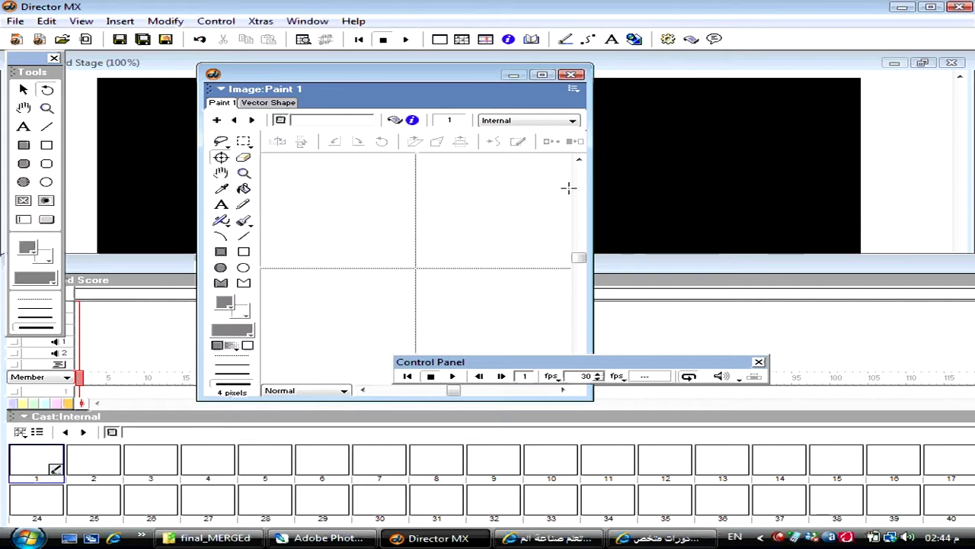
- Open a Windows Explorer window over Director with Win+E
{"action": "key", "text": "super+e"}
- Go to E:\Business_CD\Projects\GAMES\Adventure_Game and launch the Game application
{"action": "double_click", "coordinate": [719, 113]}
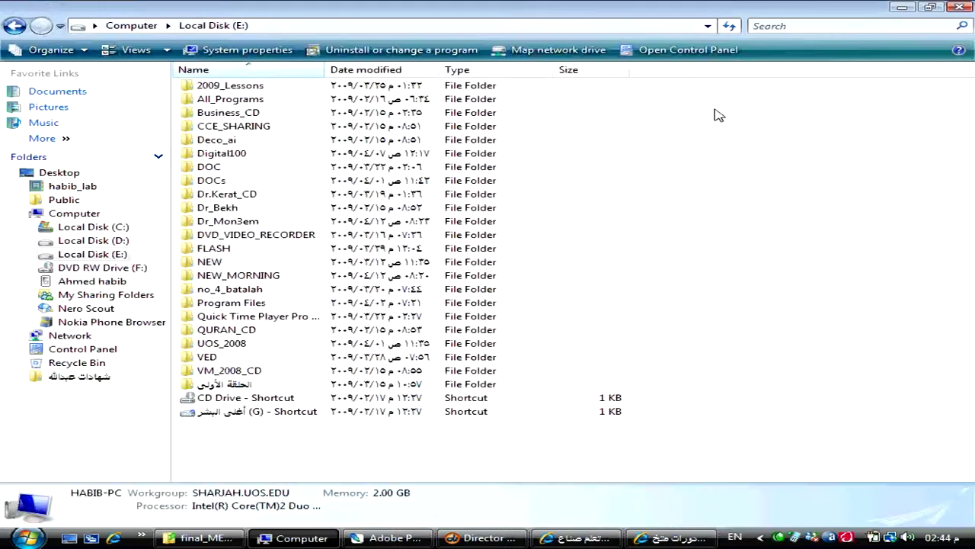
{"action": "double_click", "coordinate": [336, 114]}
{"action": "double_click", "coordinate": [297, 116]}
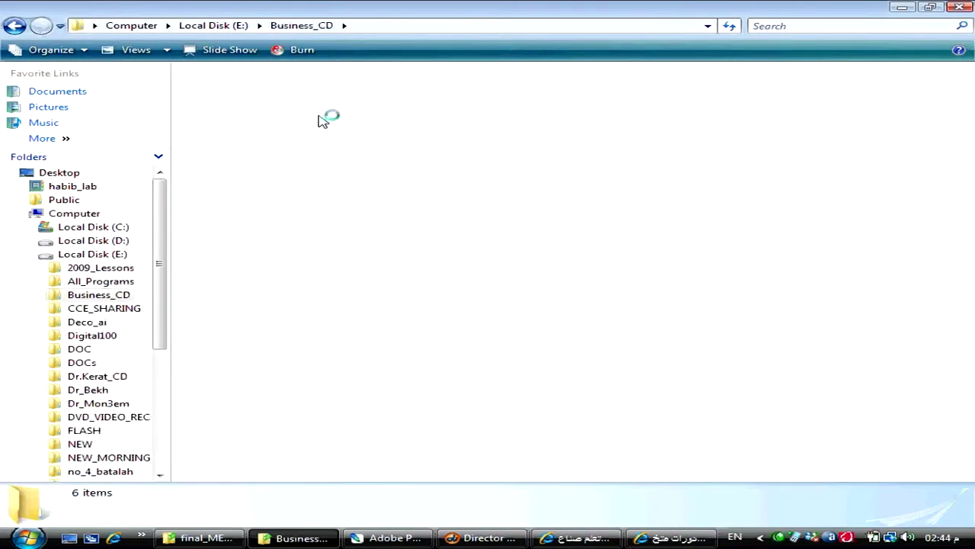
{"action": "double_click", "coordinate": [294, 127]}
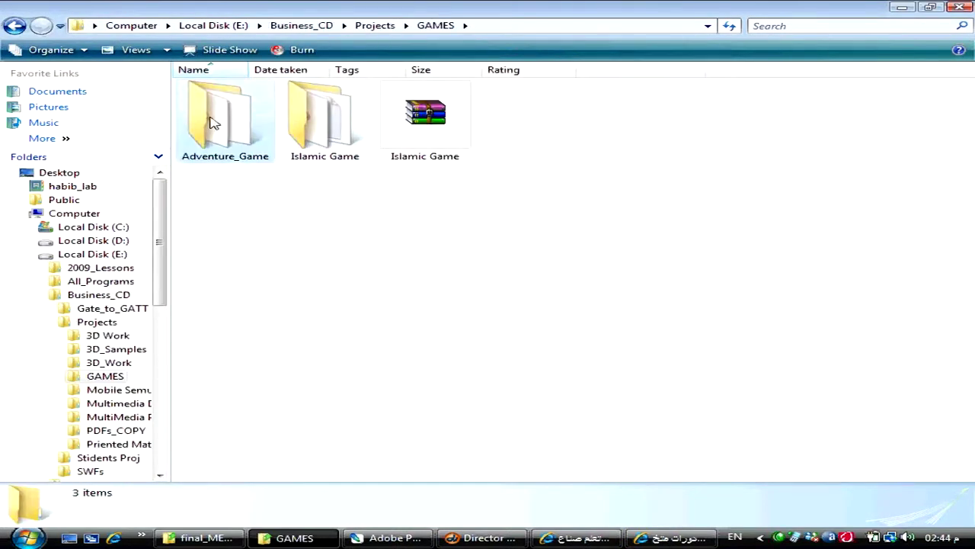
{"action": "double_click", "coordinate": [234, 143]}
{"action": "double_click", "coordinate": [236, 208]}
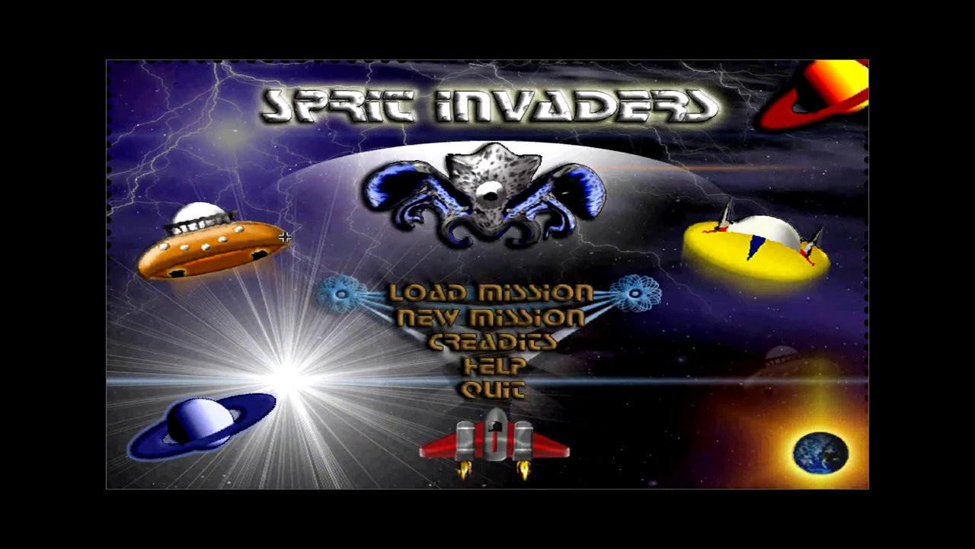
{"action": "left_click", "coordinate": [526, 292]}
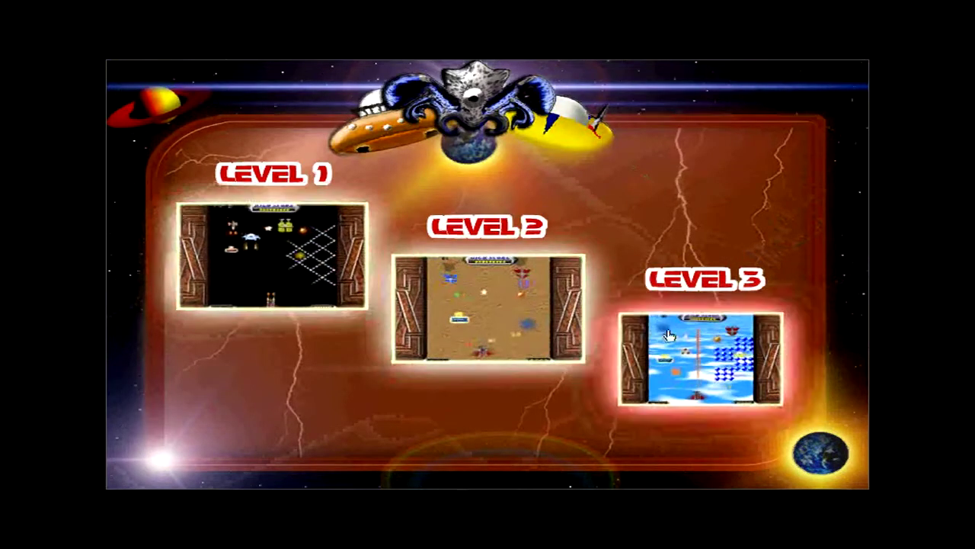
{"action": "key", "text": "Left"}
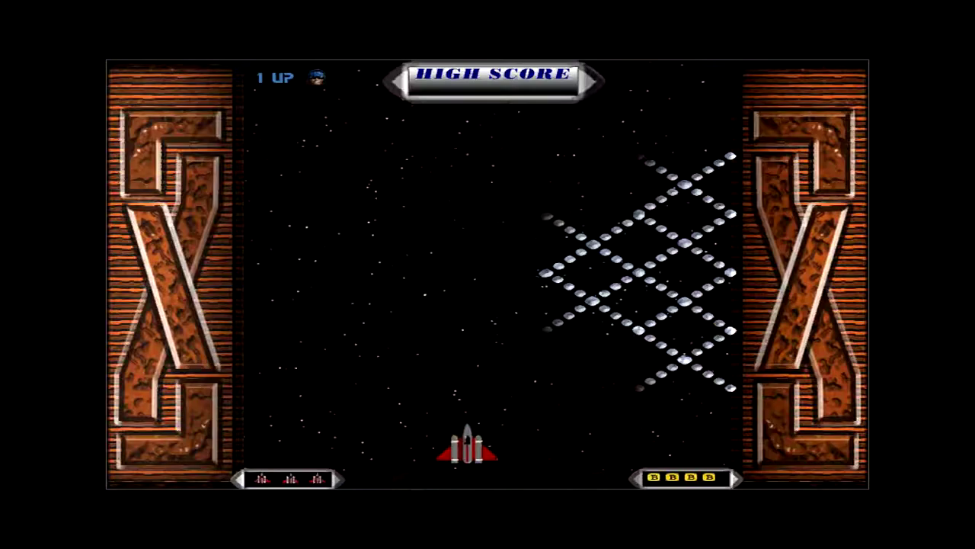
{"action": "key", "text": "Right"}
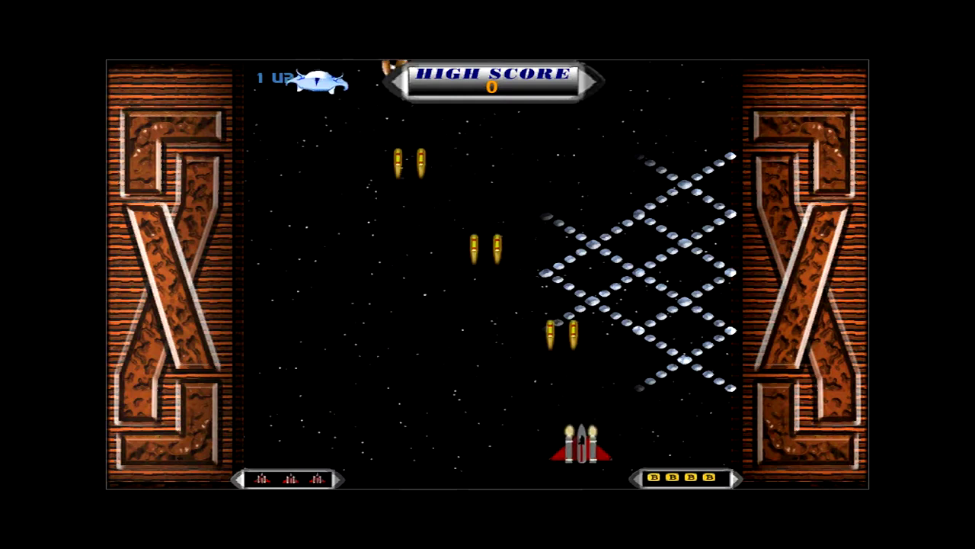
{"action": "key", "text": "Left"}
{"action": "key", "text": "Right"}
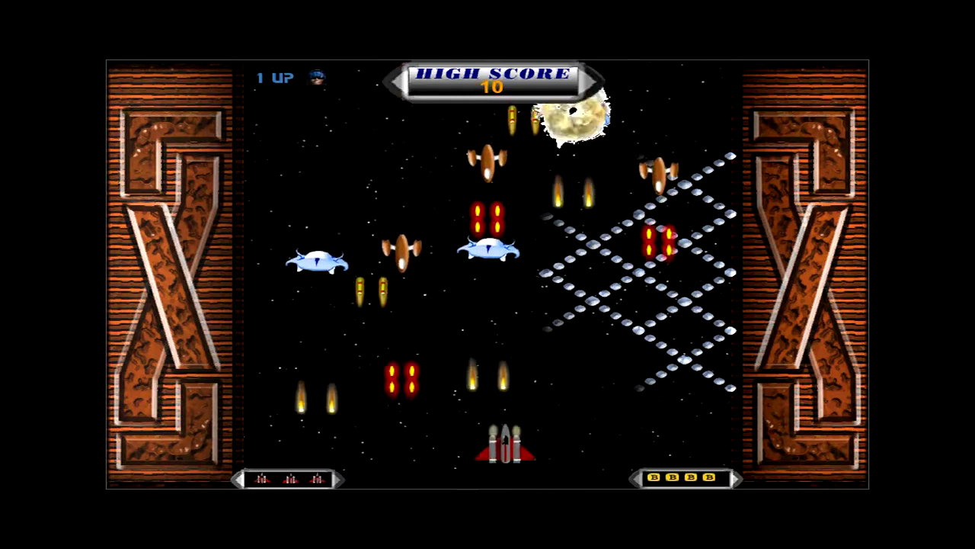
{"action": "key", "text": "Left"}
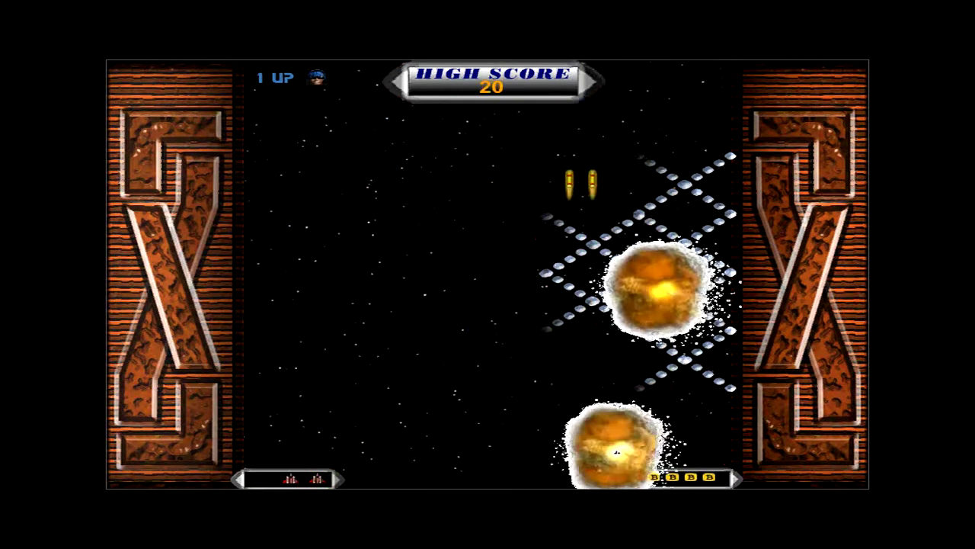
{"action": "key", "text": "Left"}
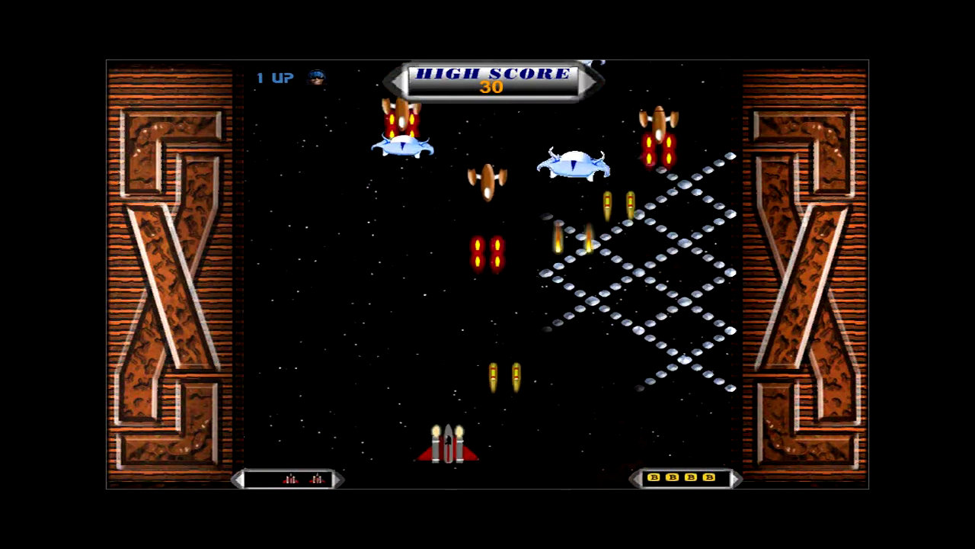
{"action": "key", "text": "Right"}
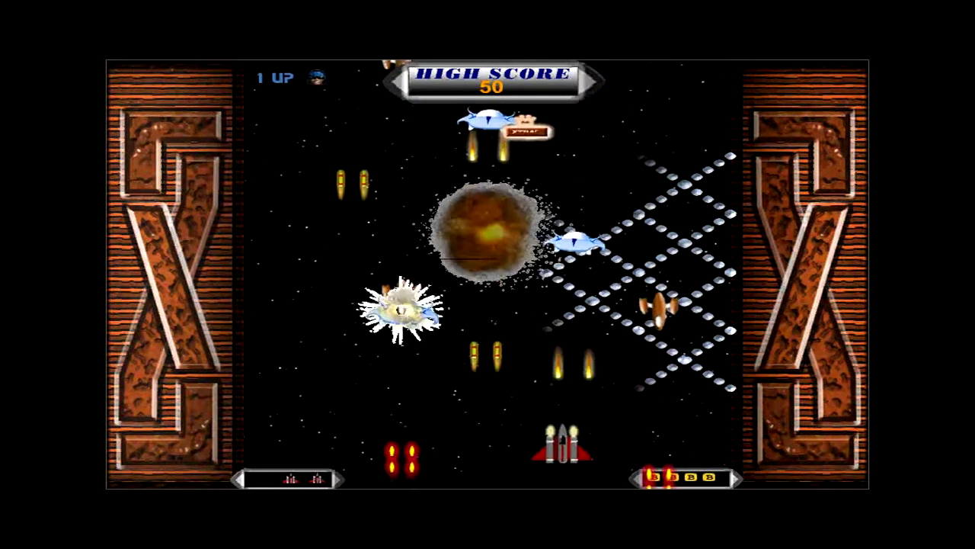
{"action": "key", "text": "Left"}
{"action": "key", "text": "Left"}
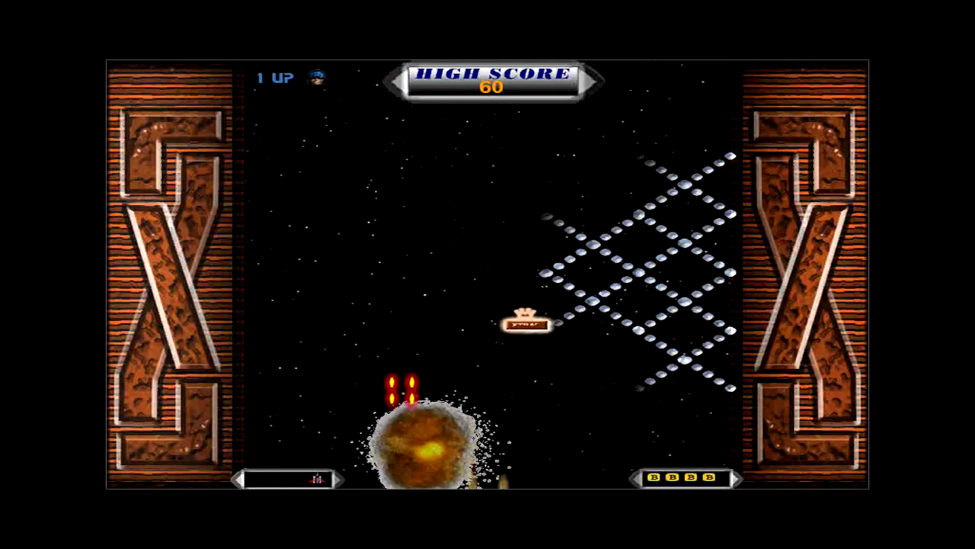
{"action": "key", "text": "Left"}
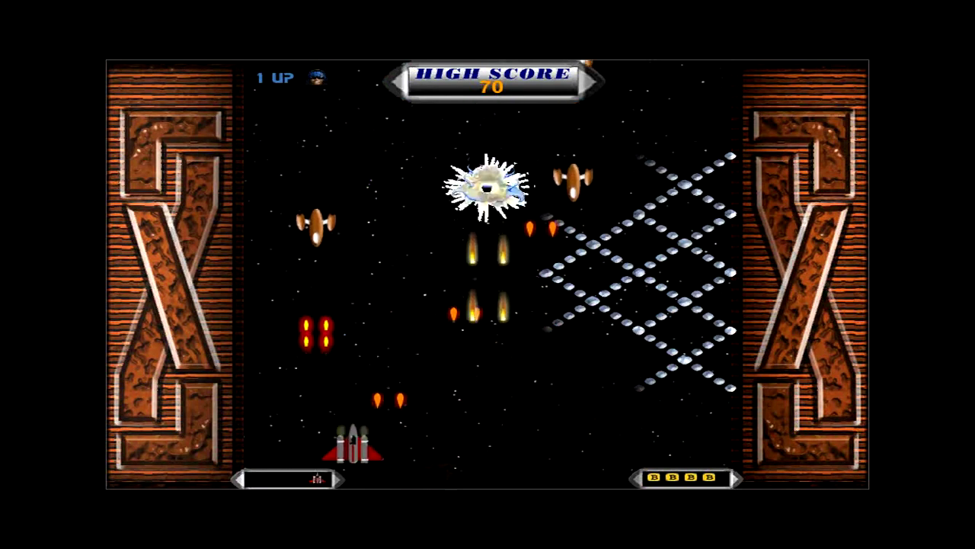
{"action": "key", "text": "Right"}
{"action": "key", "text": "Left"}
{"action": "key", "text": "Right"}
{"action": "key", "text": "Right"}
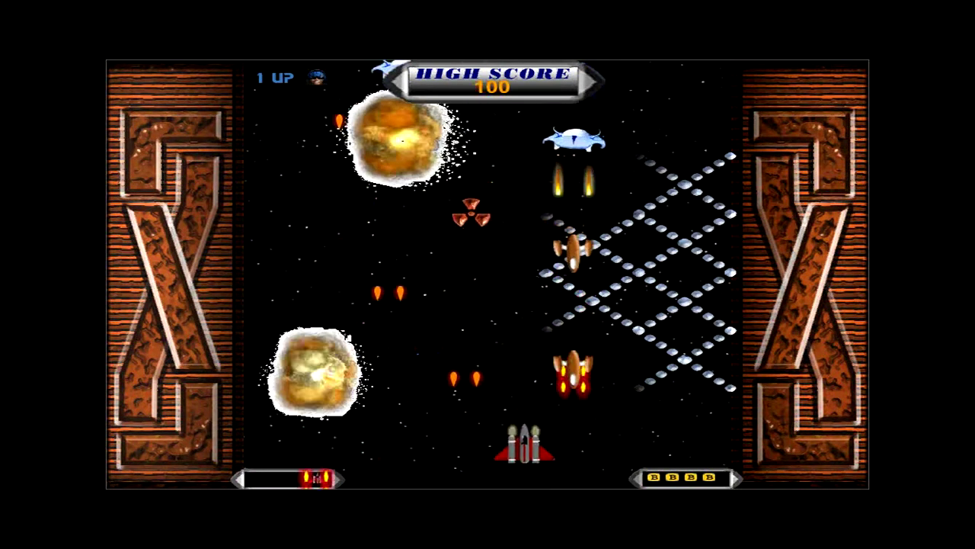
{"action": "key", "text": "Left"}
{"action": "key", "text": "Right"}
{"action": "key", "text": "Left"}
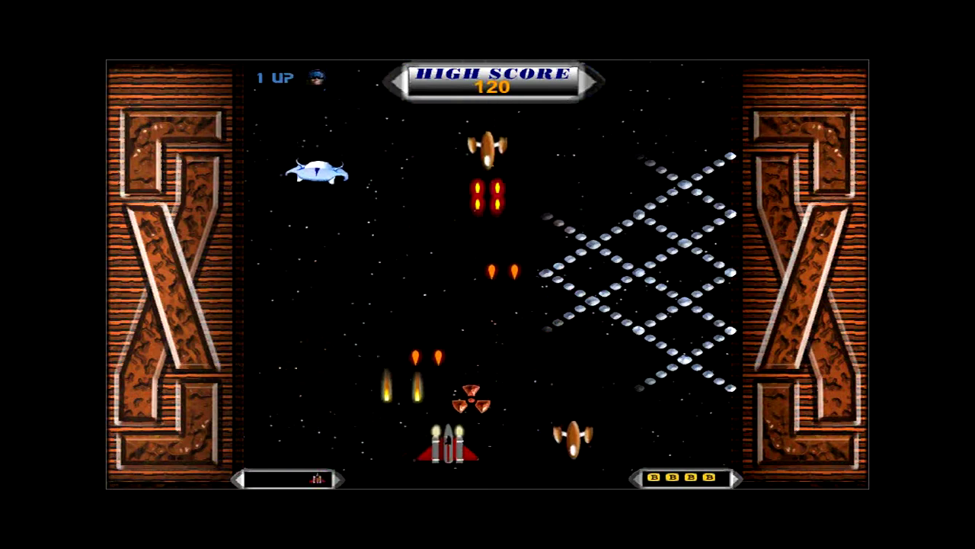
{"action": "key", "text": "Right"}
{"action": "key", "text": "Left"}
{"action": "key", "text": "Right"}
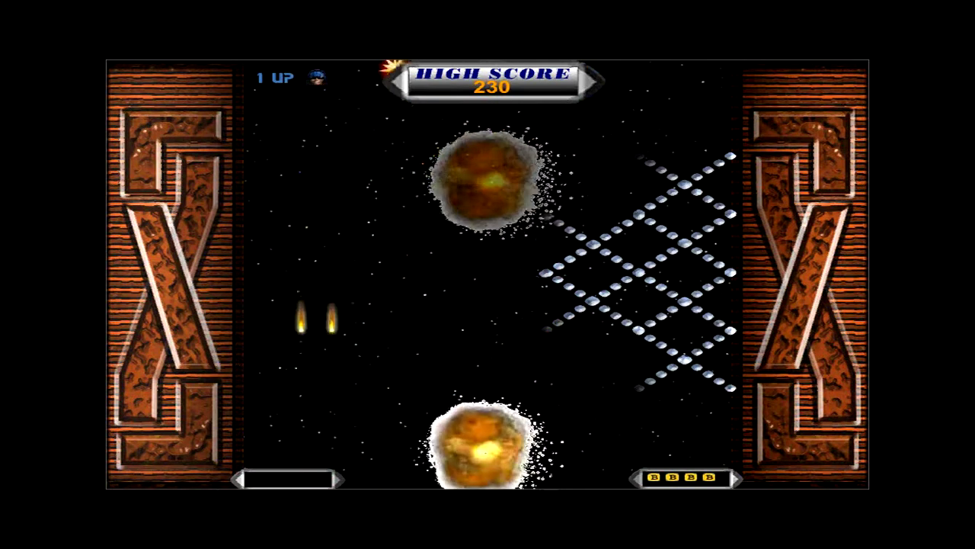
{"action": "key", "text": "Left"}
{"action": "key", "text": "Left"}
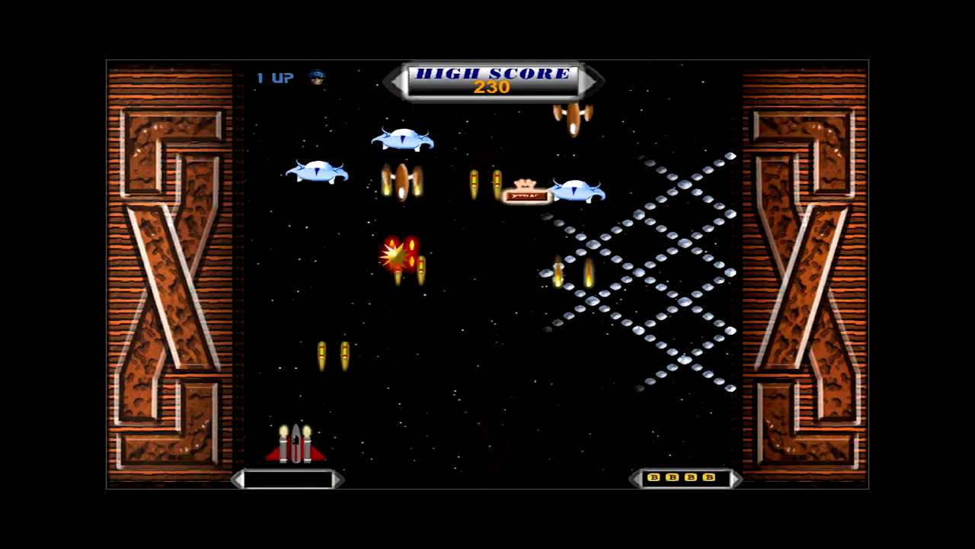
{"action": "key", "text": "Right"}
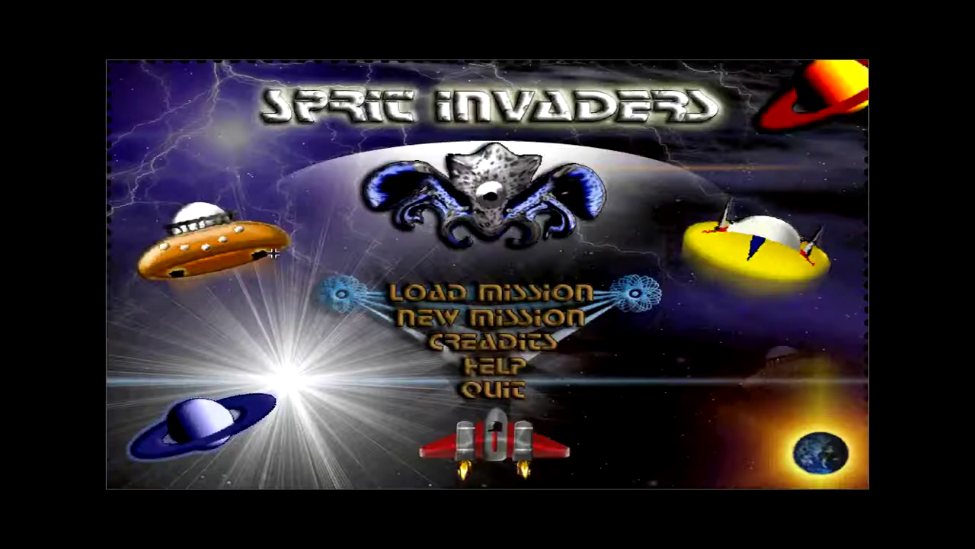
- Open the Creadits screen, view the top team member's details, then quit Sprite Invaders
{"action": "left_click", "coordinate": [542, 343]}
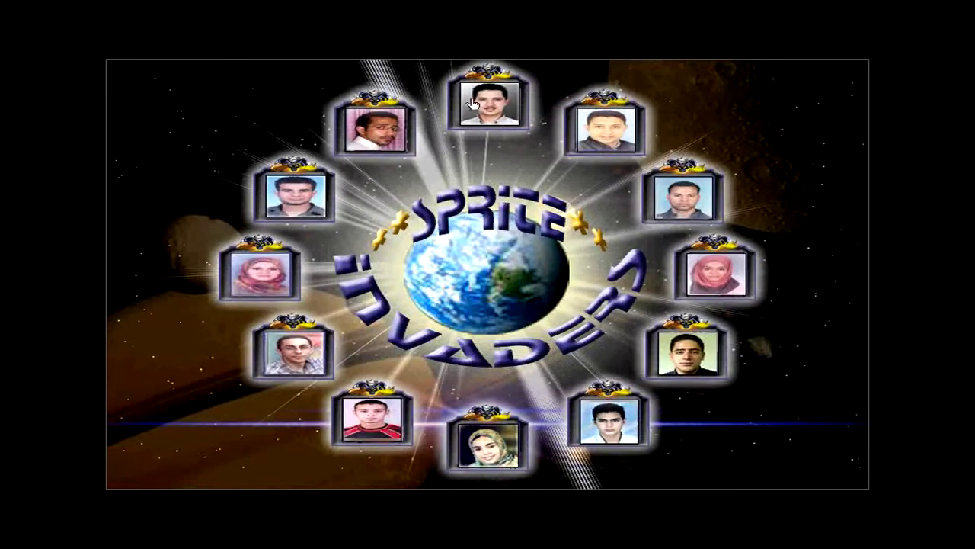
{"action": "left_click", "coordinate": [473, 104]}
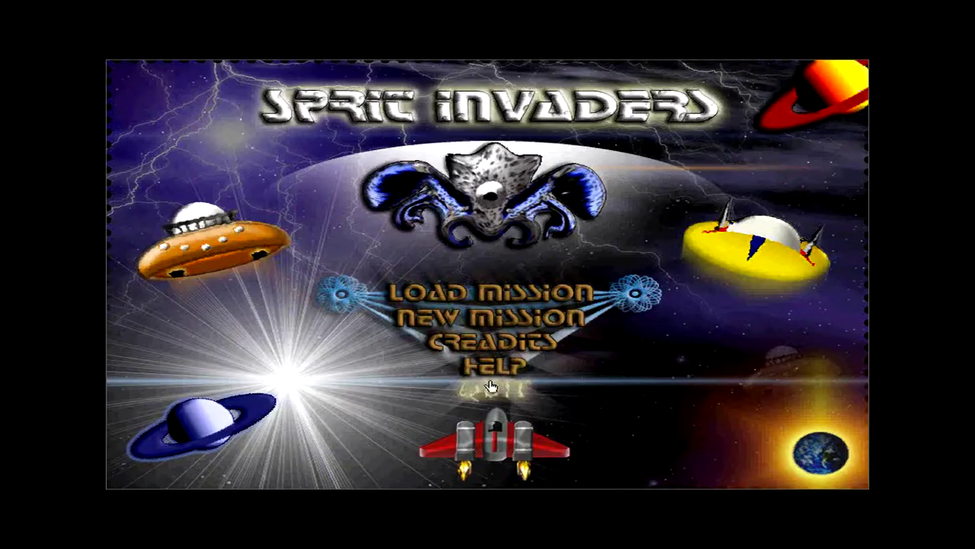
{"action": "left_click", "coordinate": [488, 385]}
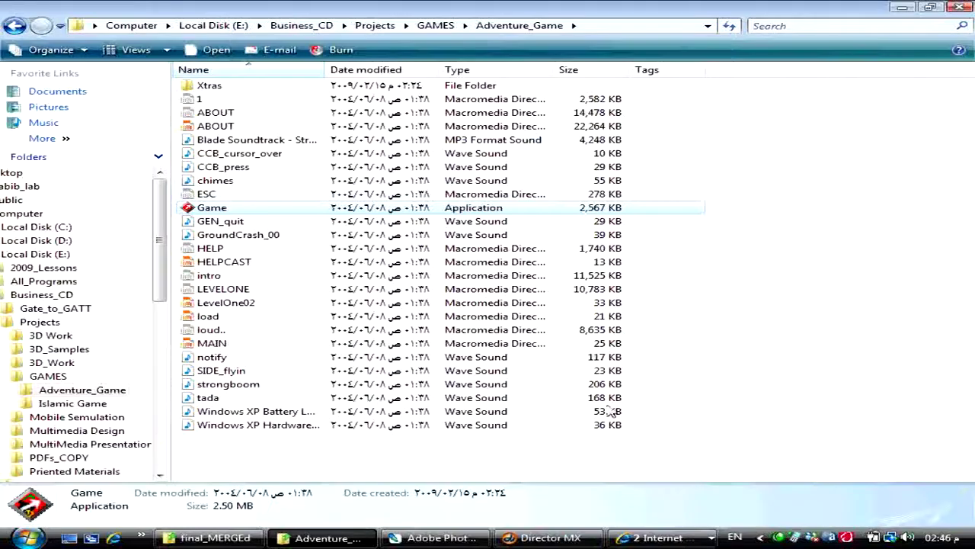
- Return to Director MX, close the Paint window, and check Insert > Media Lab Media for PhotoCaster
{"action": "left_click", "coordinate": [550, 537]}
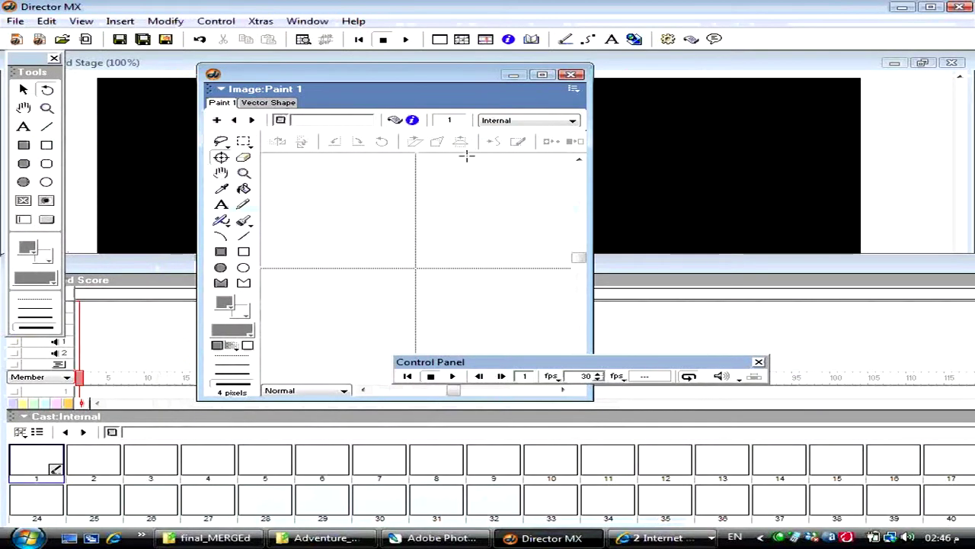
{"action": "left_click", "coordinate": [572, 73]}
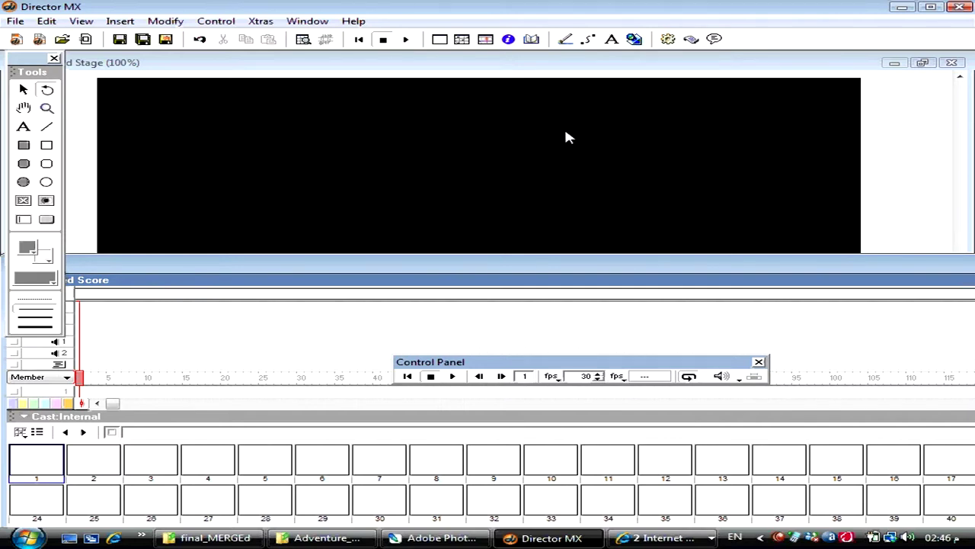
{"action": "left_click", "coordinate": [121, 21]}
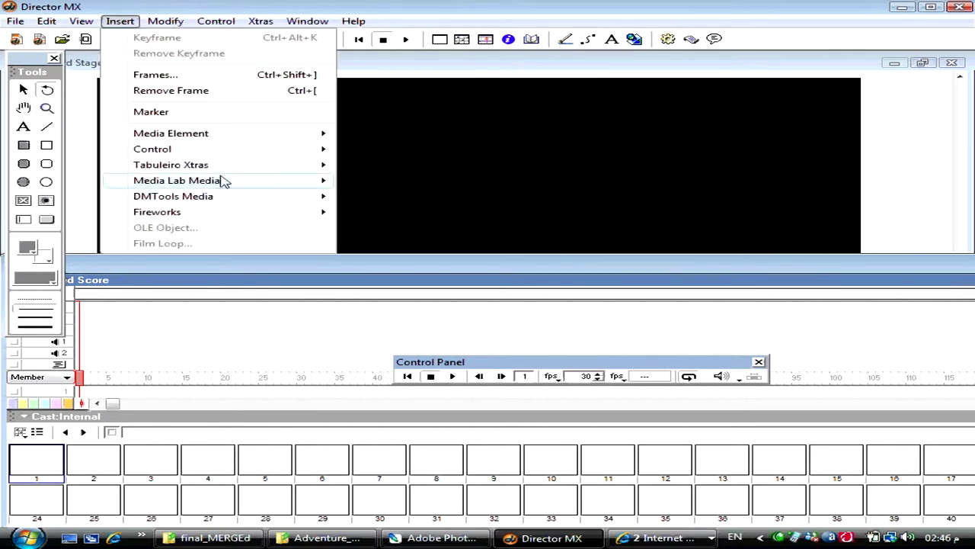
{"action": "mouse_move", "coordinate": [243, 183]}
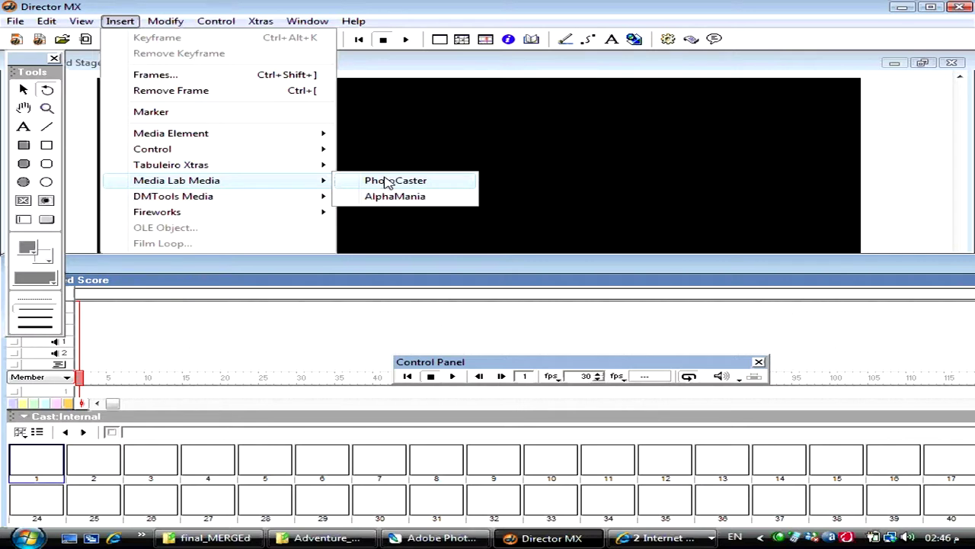
{"action": "left_click", "coordinate": [441, 84]}
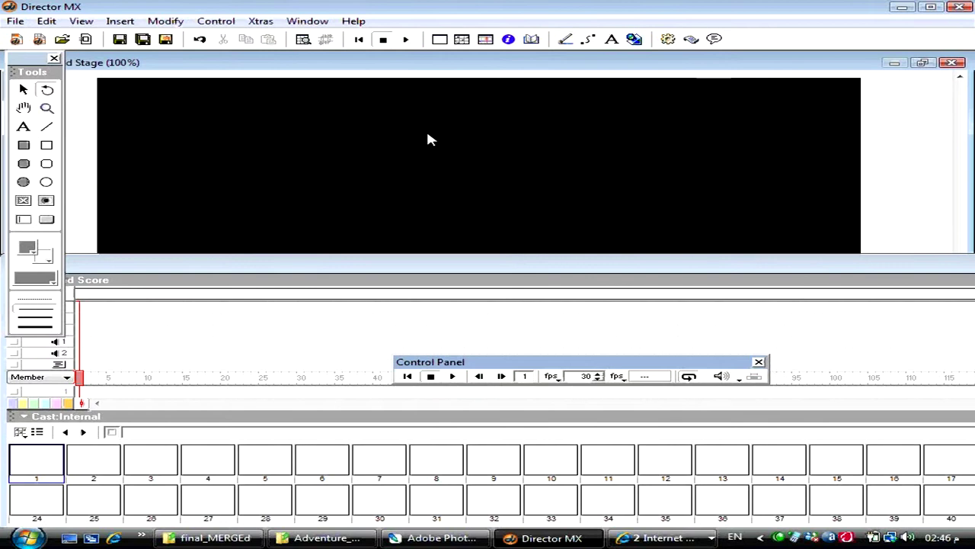
- Navigate from Adventure_Game through Xtras > Xtras > Put In Xtras Folder into Media Lab Xtras
{"action": "left_click", "coordinate": [324, 537]}
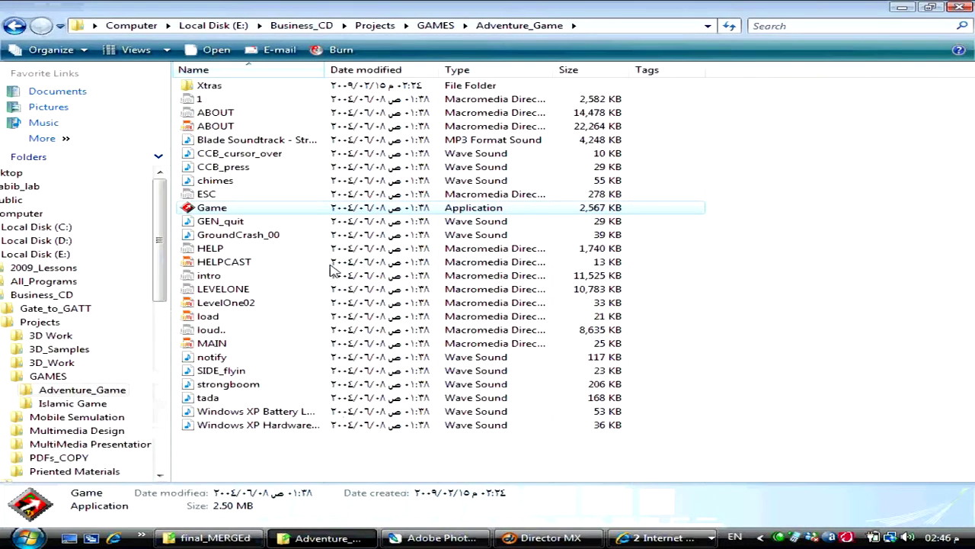
{"action": "double_click", "coordinate": [235, 90]}
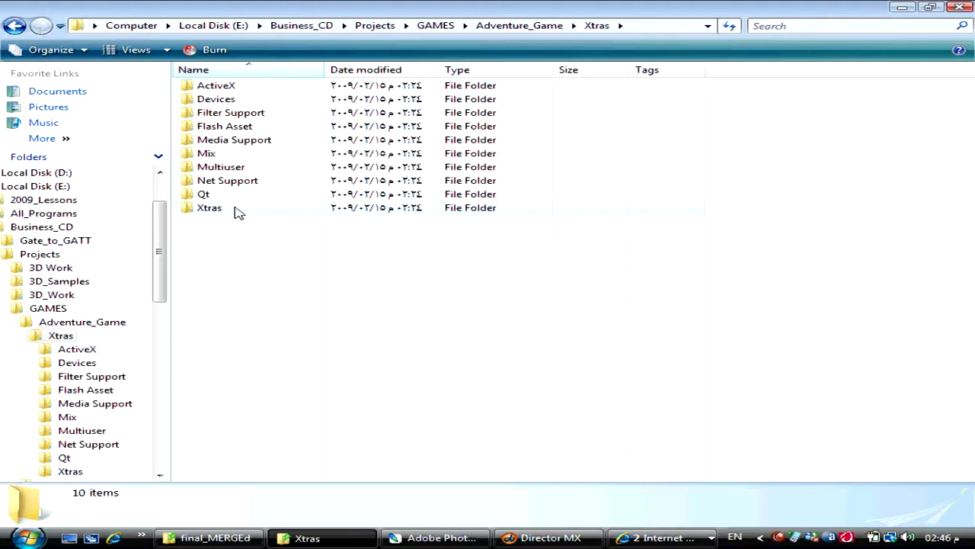
{"action": "double_click", "coordinate": [210, 208]}
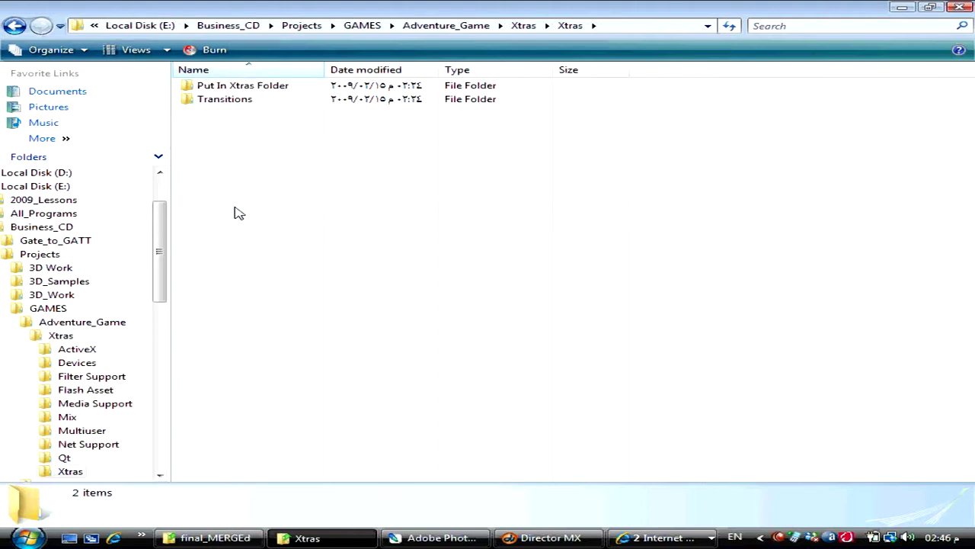
{"action": "double_click", "coordinate": [252, 87]}
{"action": "double_click", "coordinate": [252, 87]}
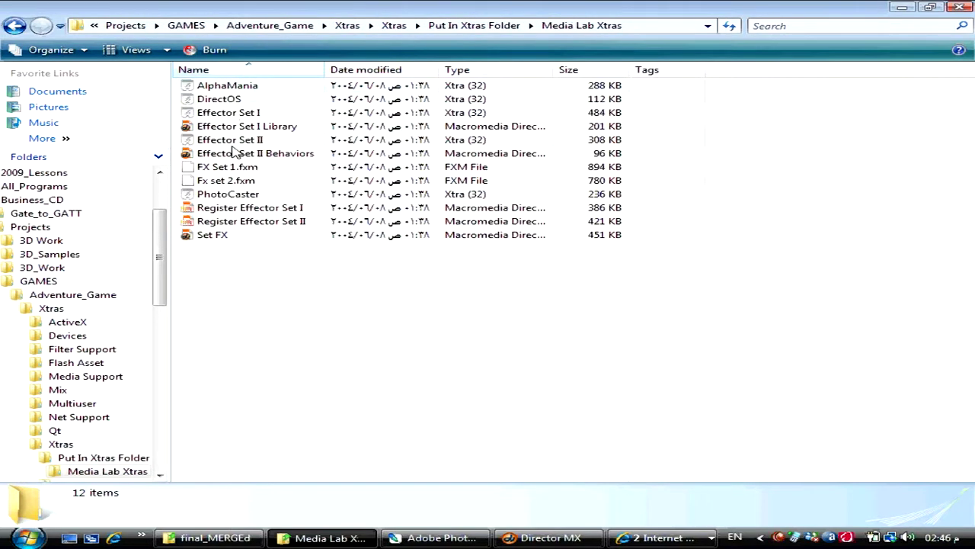
- Copy the PhotoCaster Xtra file and clear the selection
{"action": "left_click", "coordinate": [237, 196]}
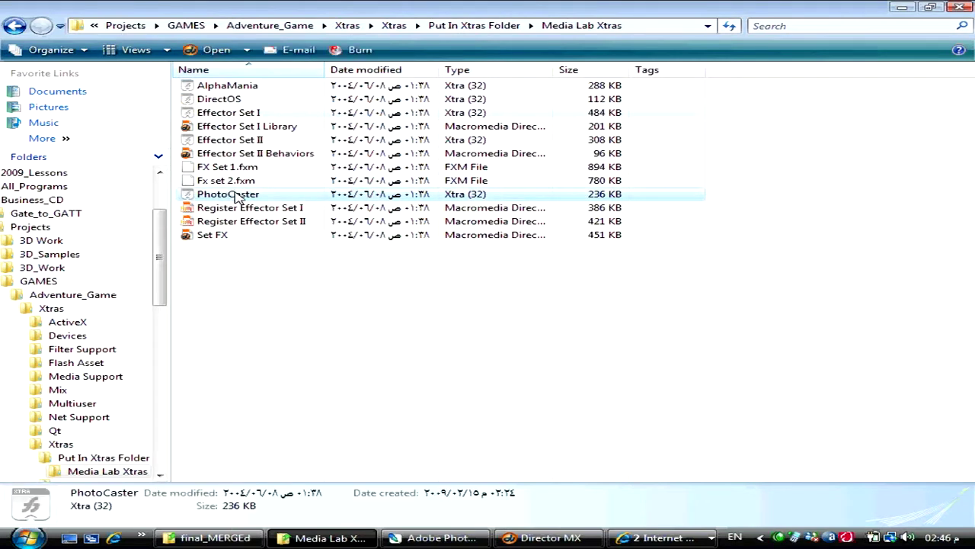
{"action": "right_click", "coordinate": [236, 198]}
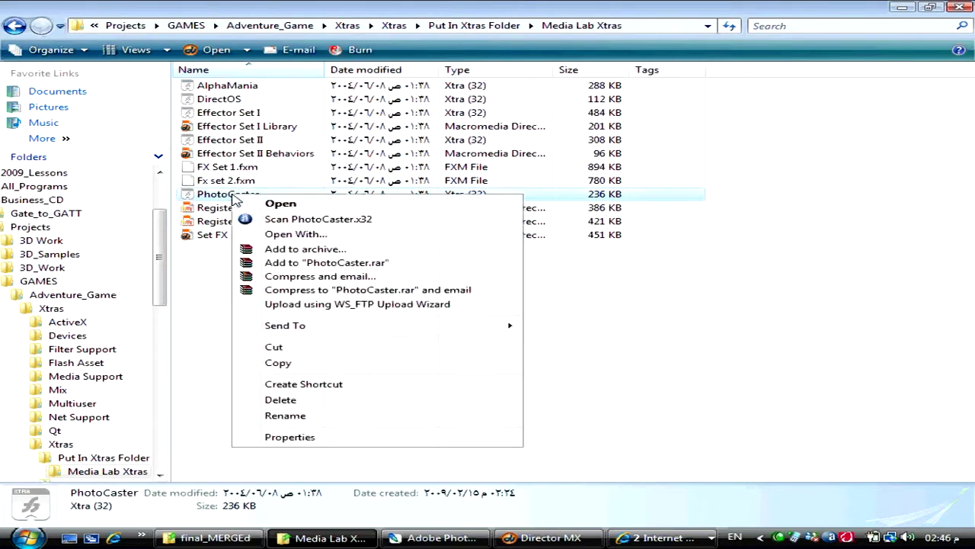
{"action": "left_click", "coordinate": [309, 364]}
{"action": "left_click", "coordinate": [309, 366]}
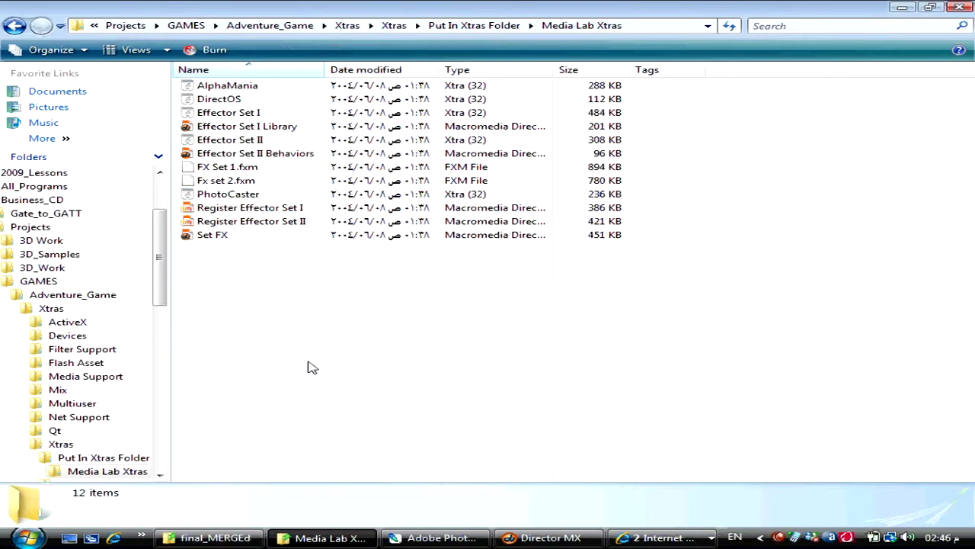
{"action": "key", "text": "super"}
- Open Director MX's installation folder through its Start-menu shortcut's Properties
{"action": "mouse_move", "coordinate": [114, 375]}
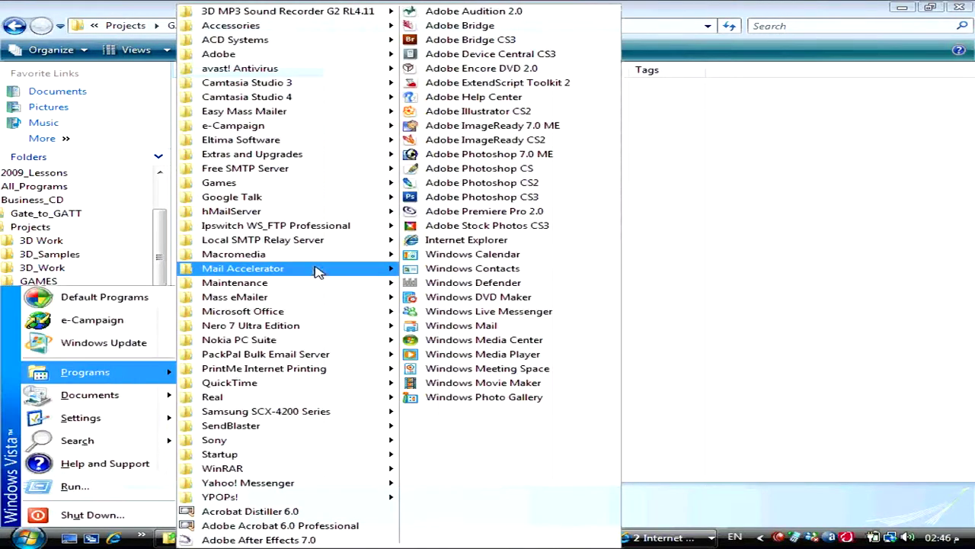
{"action": "mouse_move", "coordinate": [323, 261]}
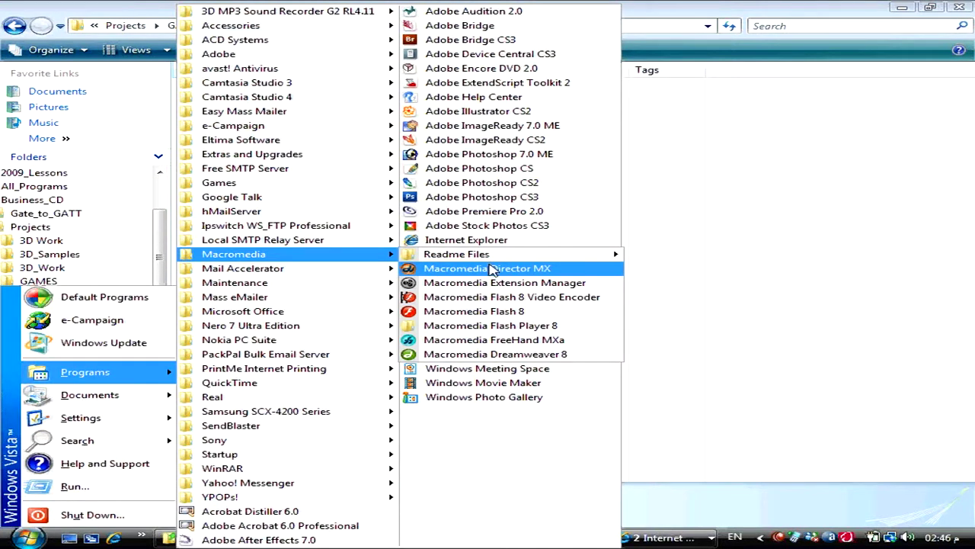
{"action": "right_click", "coordinate": [492, 271]}
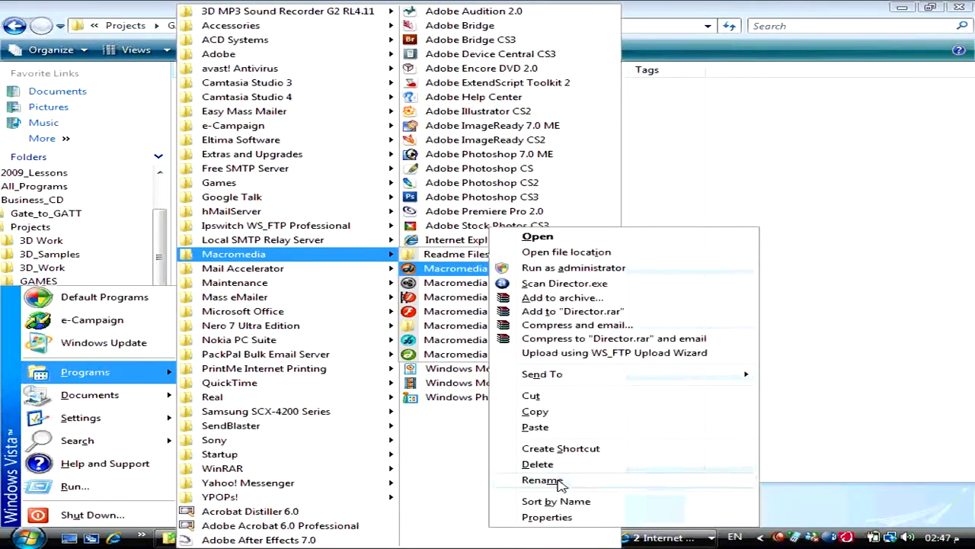
{"action": "left_click", "coordinate": [547, 517]}
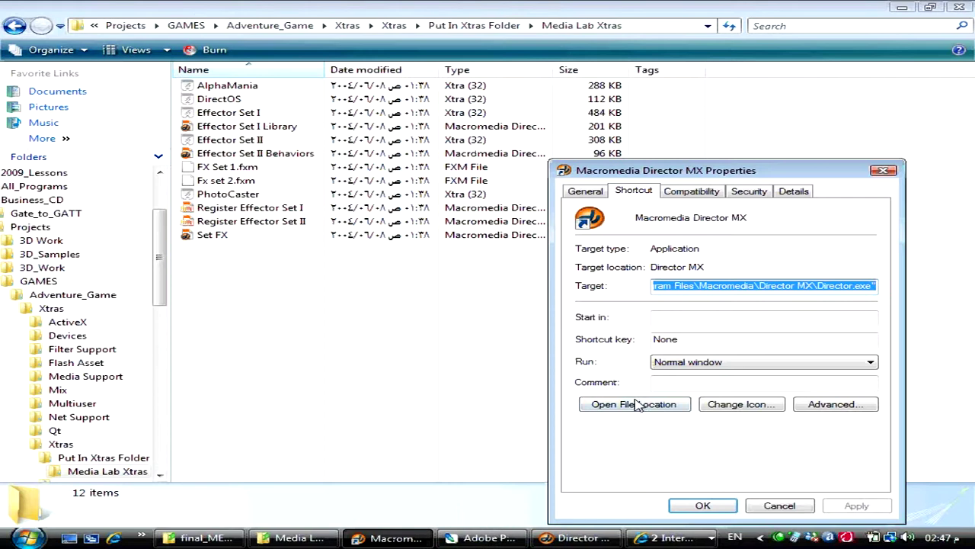
{"action": "left_click", "coordinate": [638, 406]}
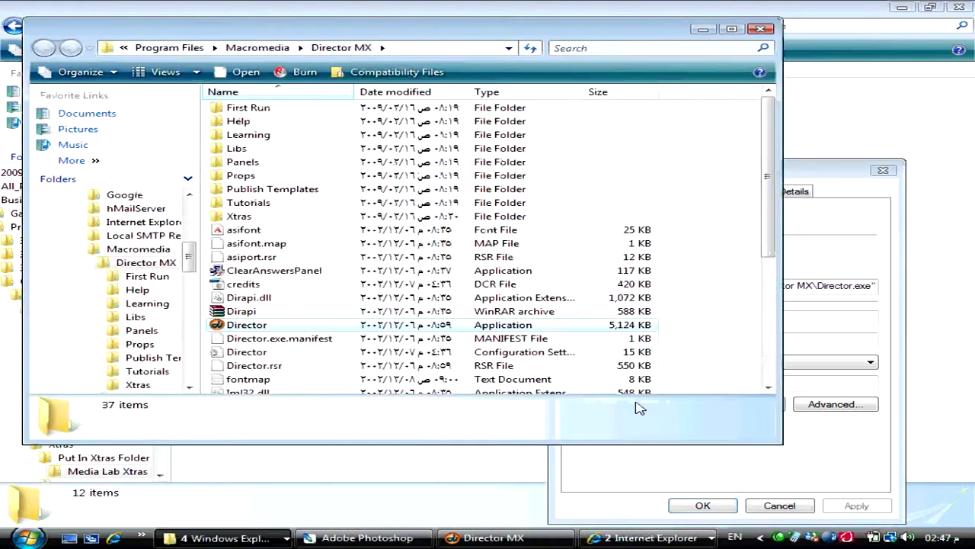
{"action": "left_click", "coordinate": [419, 50]}
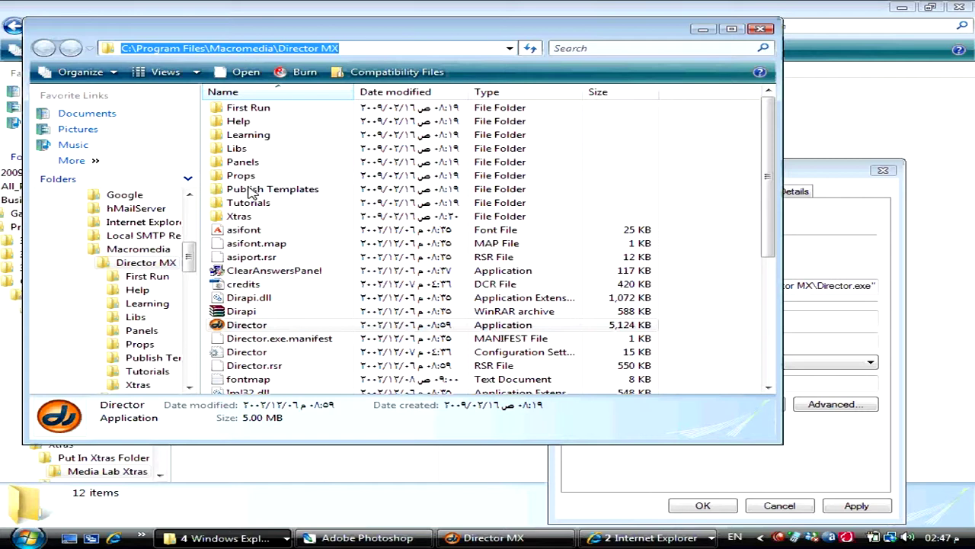
- Paste the PhotoCaster Xtra into the Xtras folder and switch back to Director MX
{"action": "double_click", "coordinate": [246, 217]}
{"action": "right_click", "coordinate": [379, 322]}
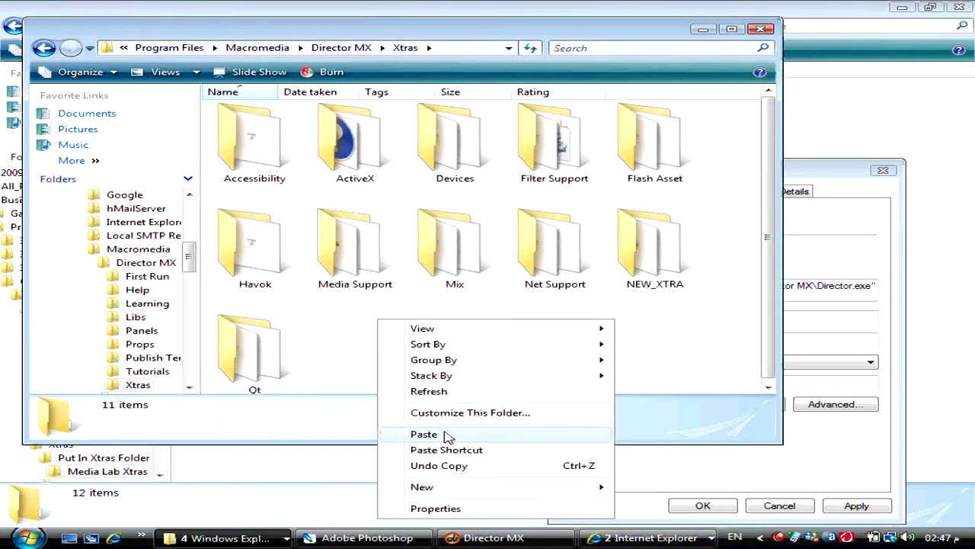
{"action": "left_click", "coordinate": [448, 436]}
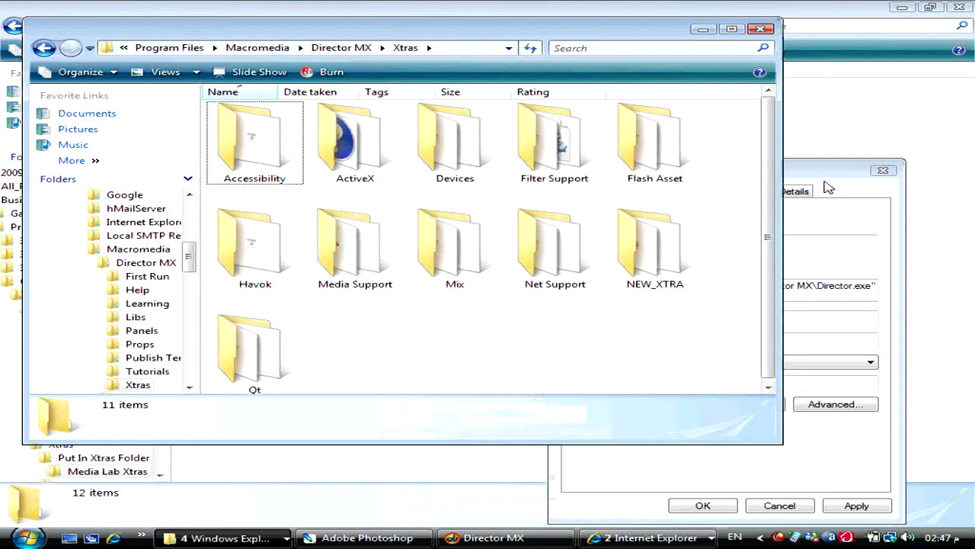
{"action": "left_click", "coordinate": [488, 538]}
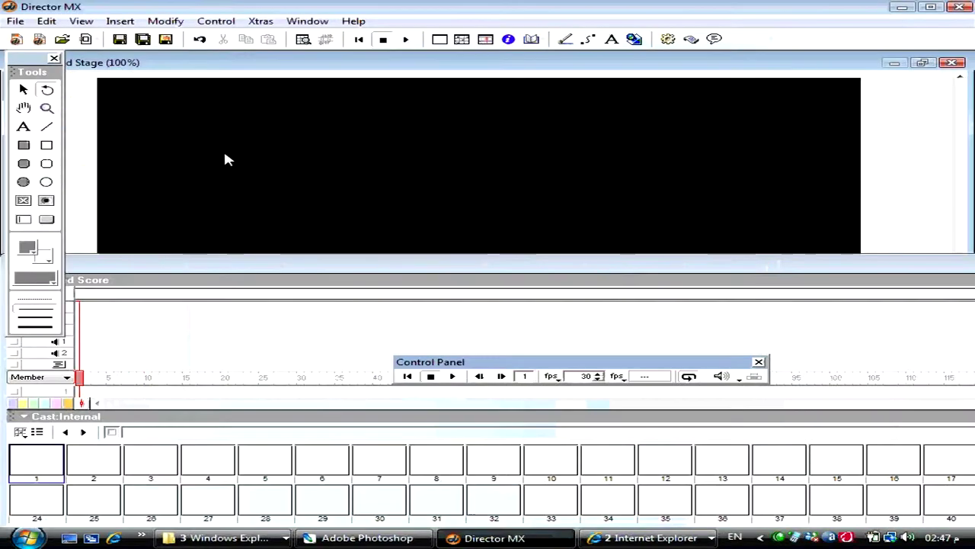
- Launch PhotoCaster from Insert > Media Lab Media and check its About registration details
{"action": "left_click", "coordinate": [122, 21]}
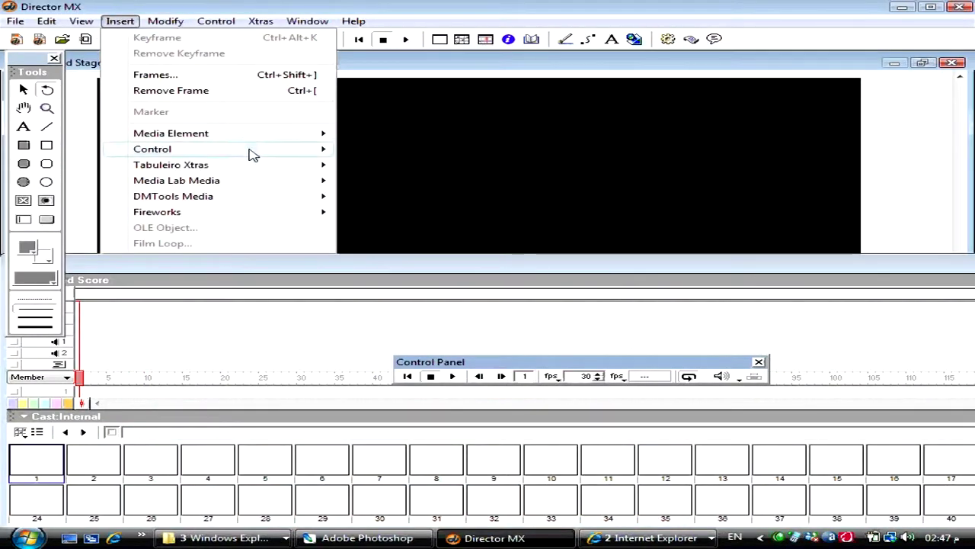
{"action": "mouse_move", "coordinate": [257, 184]}
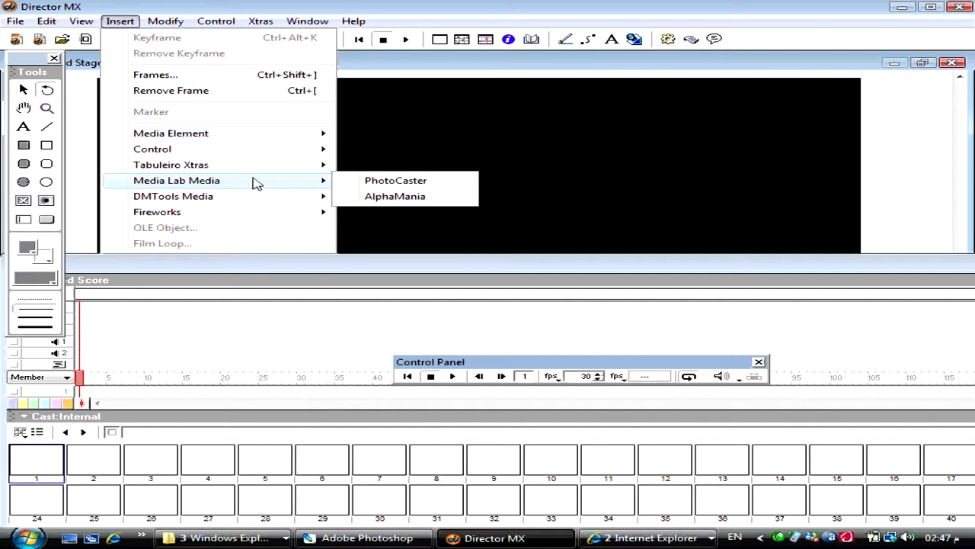
{"action": "left_click", "coordinate": [384, 183]}
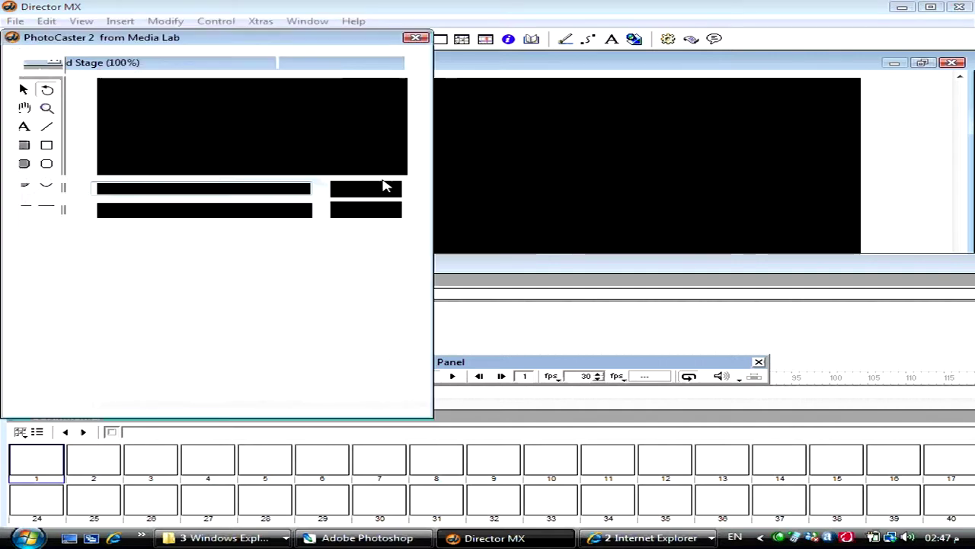
{"action": "left_click", "coordinate": [365, 237]}
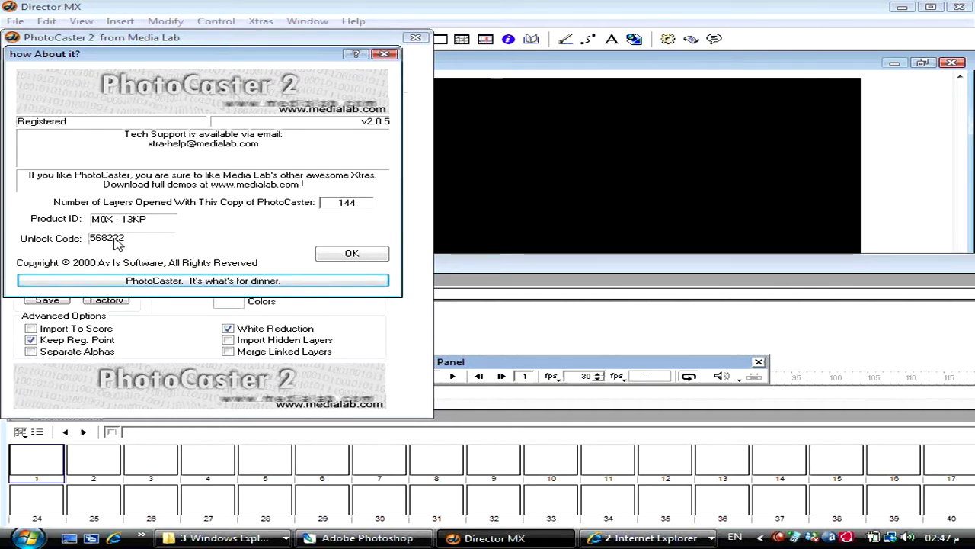
{"action": "left_click", "coordinate": [370, 256]}
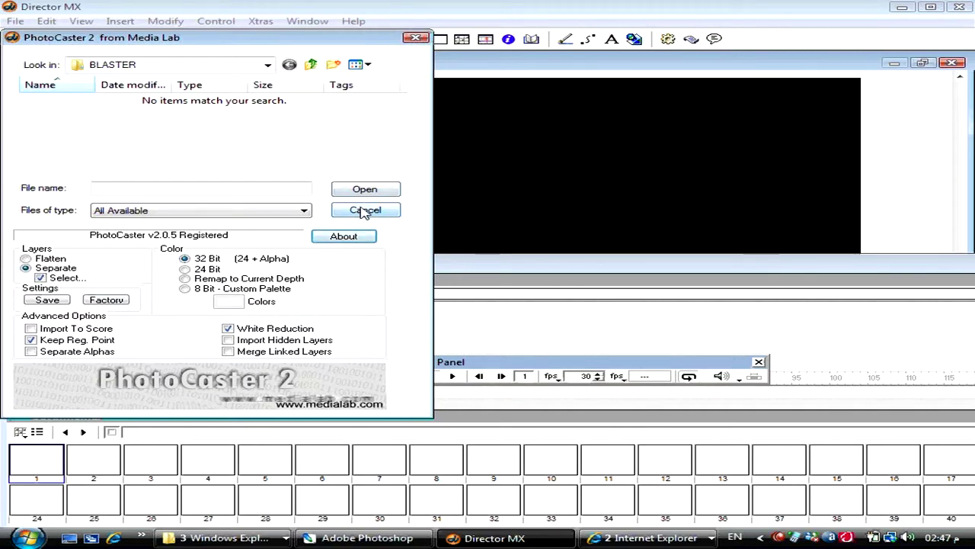
- Cancel and relaunch PhotoCaster, then bring the final_MERGEd Explorer window forward
{"action": "left_click", "coordinate": [364, 210]}
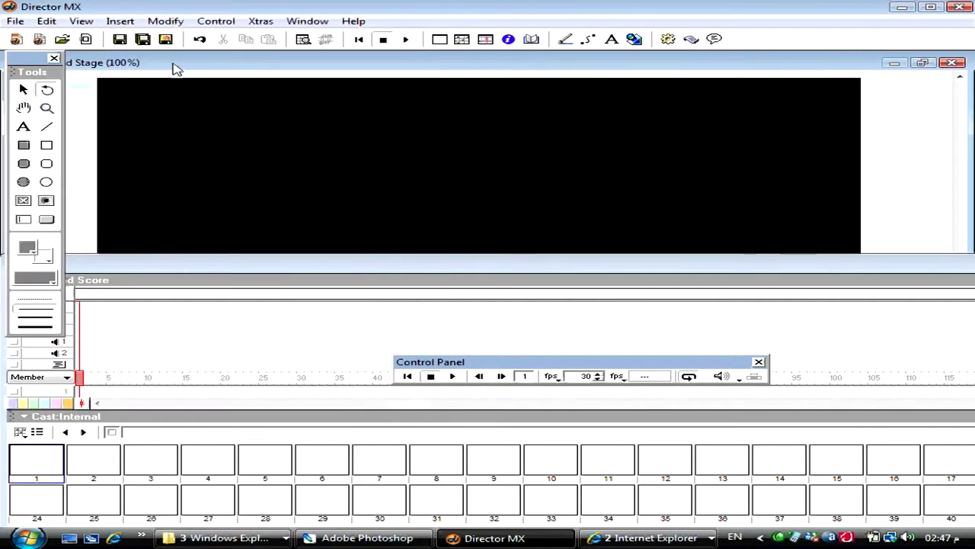
{"action": "left_click", "coordinate": [119, 20]}
{"action": "mouse_move", "coordinate": [239, 157]}
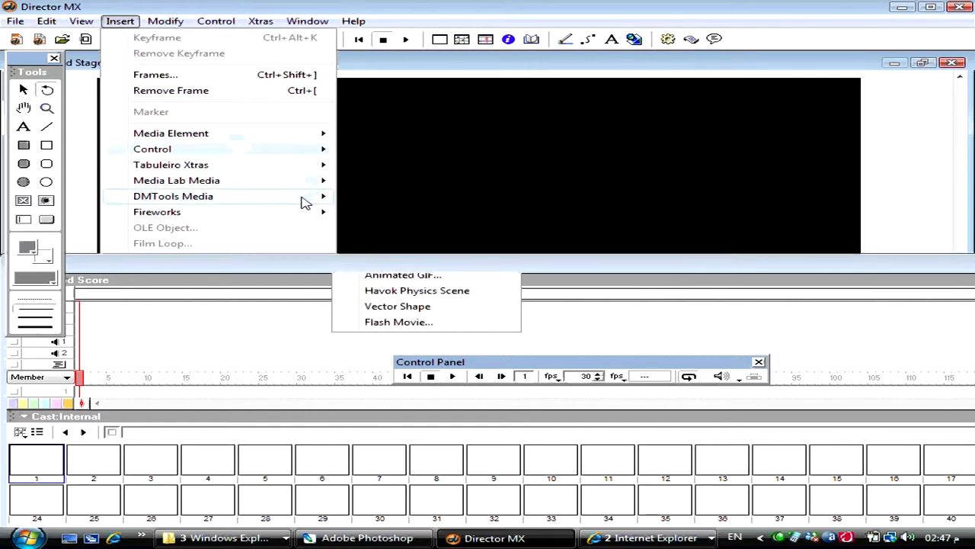
{"action": "mouse_move", "coordinate": [305, 181]}
{"action": "left_click", "coordinate": [367, 181]}
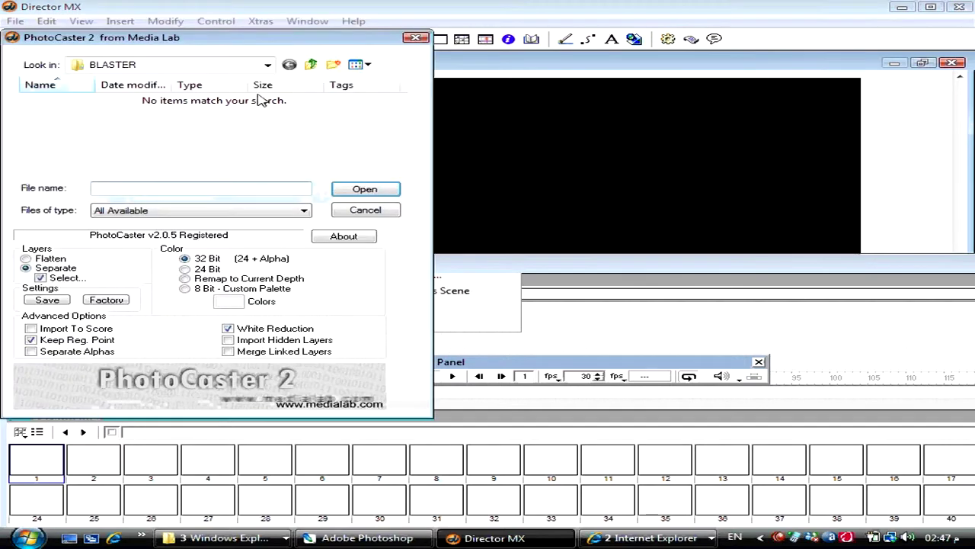
{"action": "left_click", "coordinate": [261, 537]}
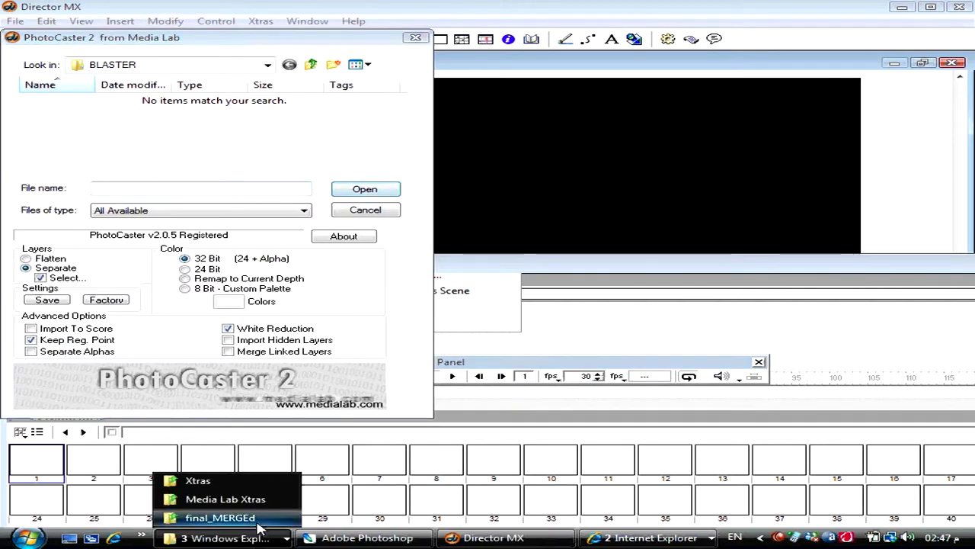
{"action": "left_click", "coordinate": [221, 518]}
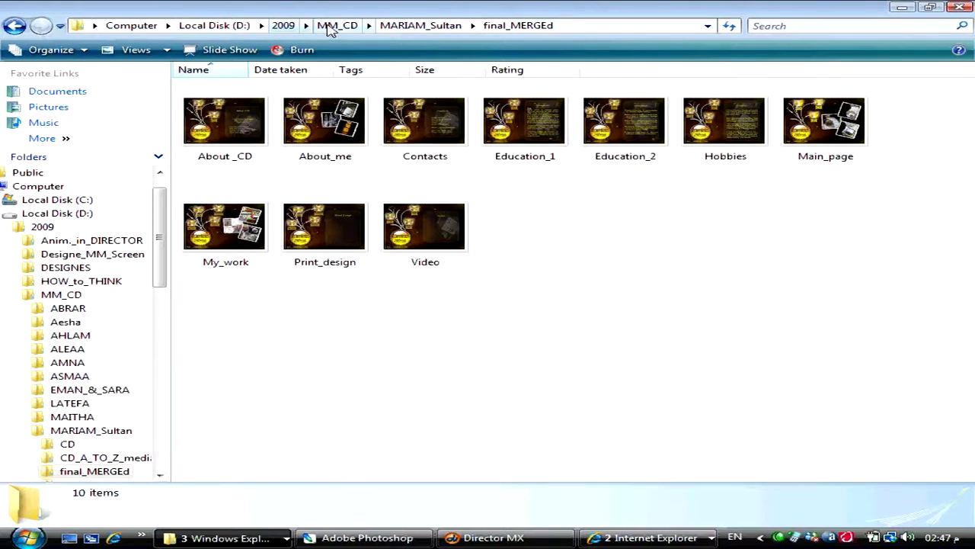
- Copy the final_MERGEd path from Explorer and paste it into PhotoCaster's File name to browse there
{"action": "left_click", "coordinate": [568, 25]}
{"action": "right_click", "coordinate": [569, 25]}
{"action": "left_click", "coordinate": [606, 71]}
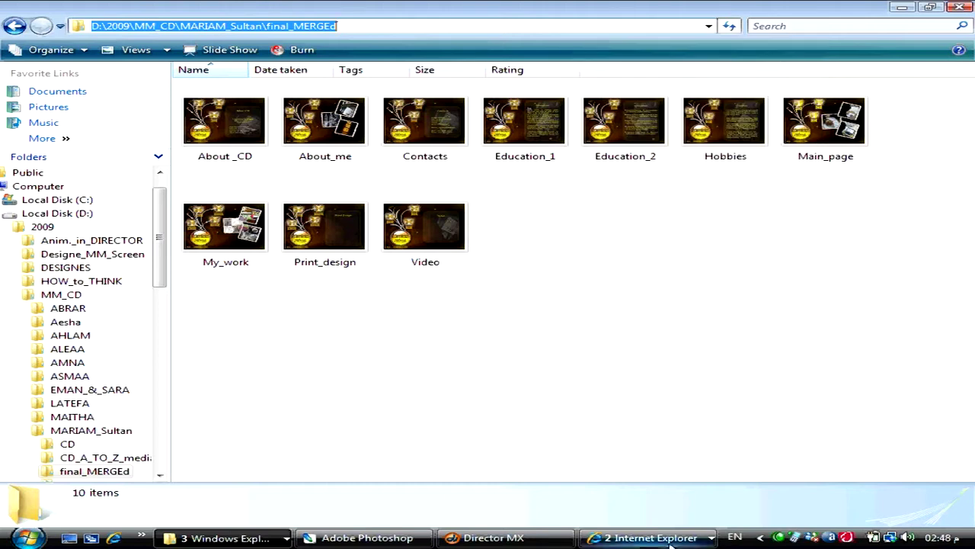
{"action": "left_click", "coordinate": [494, 538]}
{"action": "key", "text": "ctrl+v"}
{"action": "left_click", "coordinate": [364, 188]}
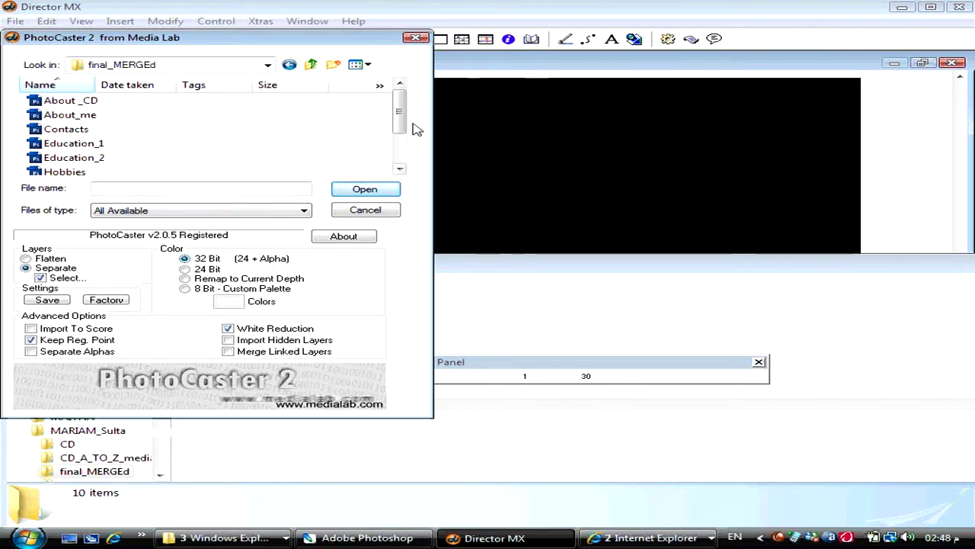
- Open Main_page to review its layer list, then cancel the layer import
{"action": "scroll", "coordinate": [408, 122], "scroll_direction": "down", "scroll_amount": 2}
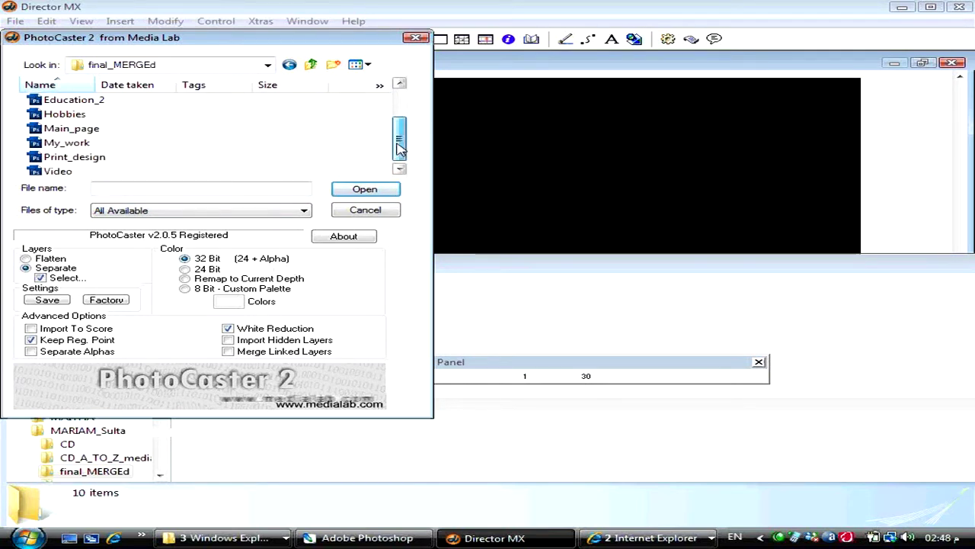
{"action": "left_click", "coordinate": [133, 135]}
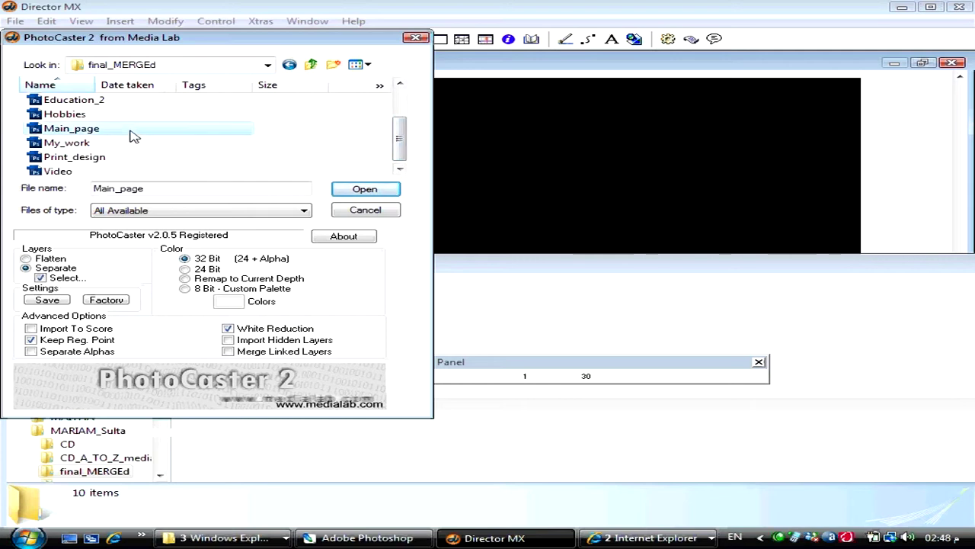
{"action": "double_click", "coordinate": [132, 135]}
{"action": "scroll", "coordinate": [178, 90], "scroll_direction": "down", "scroll_amount": 3}
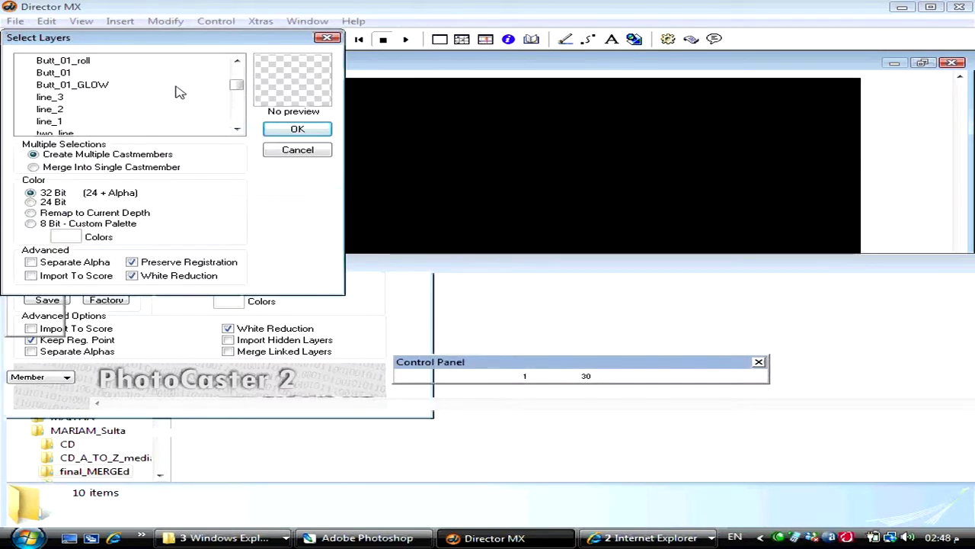
{"action": "scroll", "coordinate": [177, 91], "scroll_direction": "up", "scroll_amount": 2}
{"action": "scroll", "coordinate": [177, 91], "scroll_direction": "down", "scroll_amount": 3}
{"action": "scroll", "coordinate": [177, 91], "scroll_direction": "up", "scroll_amount": 1}
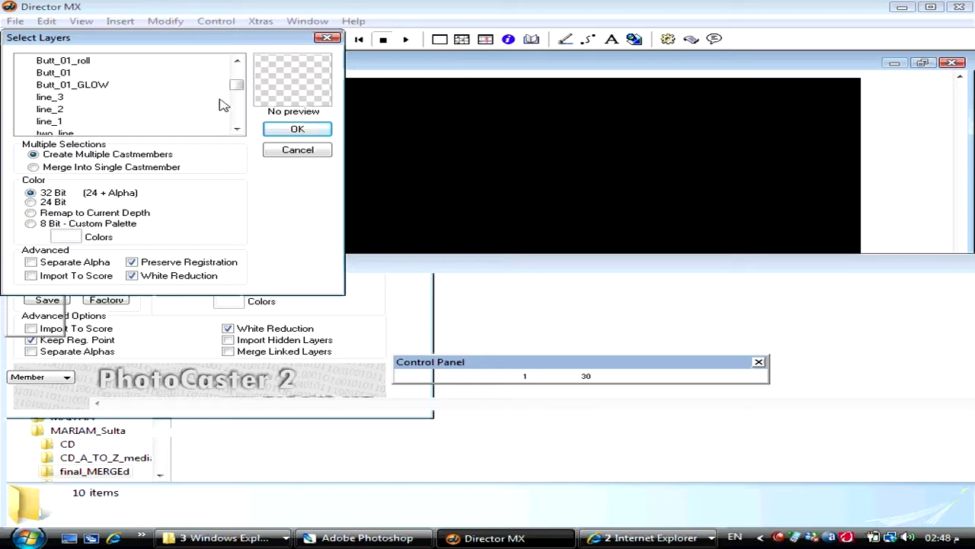
{"action": "left_click", "coordinate": [296, 149]}
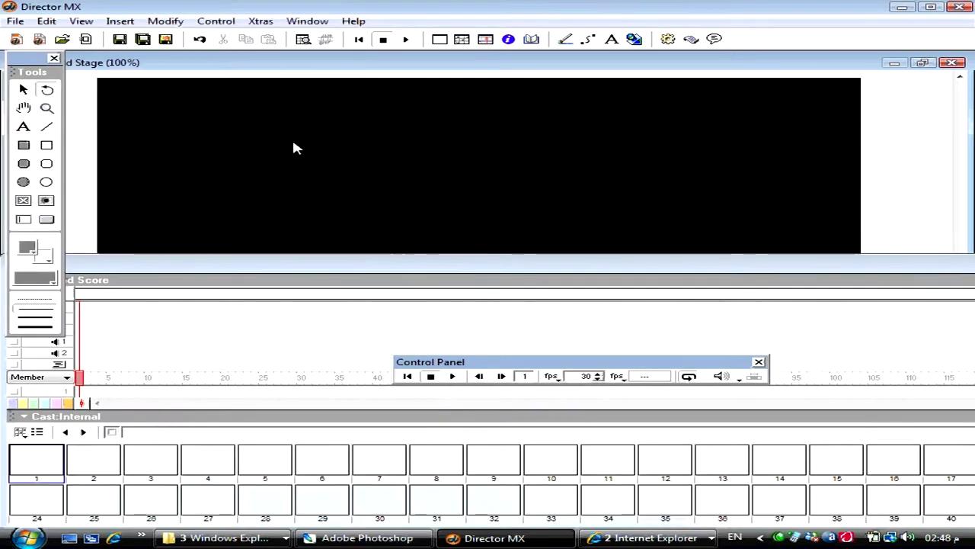
- Launch PhotoCaster again and open the Education_1 Photoshop file
{"action": "left_click", "coordinate": [120, 20]}
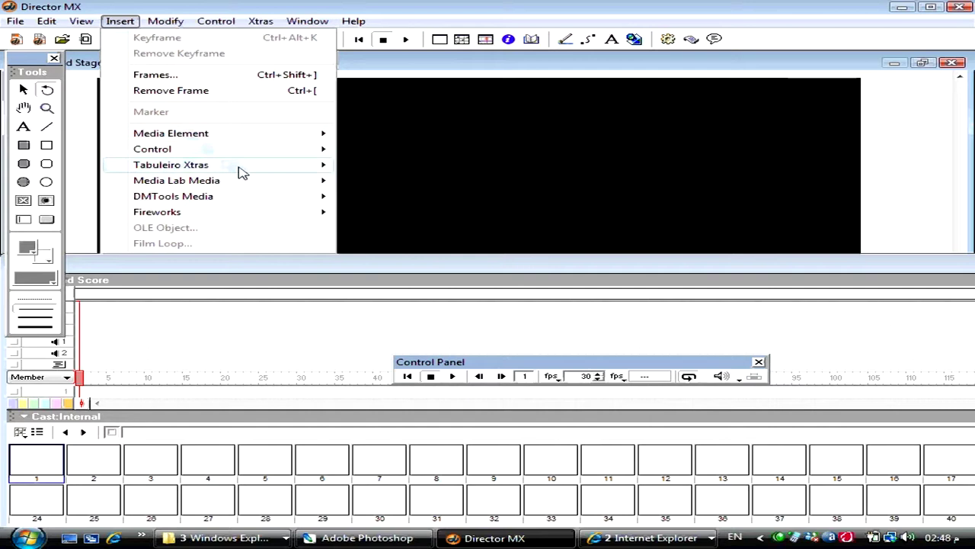
{"action": "mouse_move", "coordinate": [282, 188]}
{"action": "left_click", "coordinate": [384, 180]}
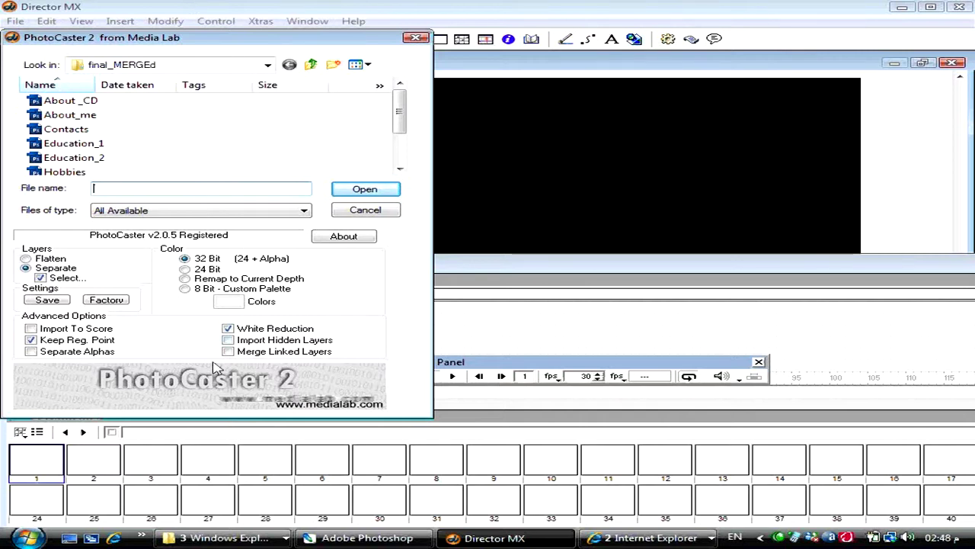
{"action": "left_click", "coordinate": [199, 145]}
{"action": "scroll", "coordinate": [200, 144], "scroll_direction": "down", "scroll_amount": 1}
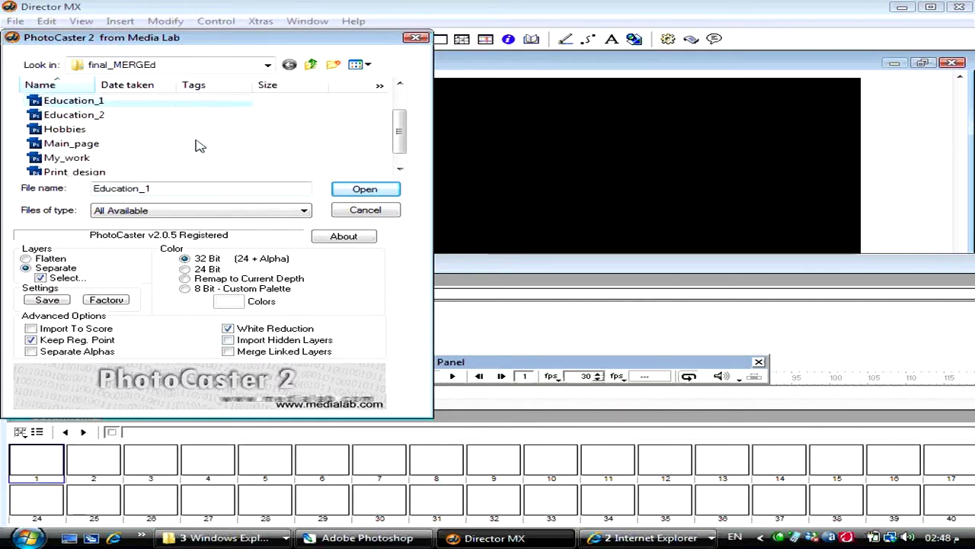
{"action": "scroll", "coordinate": [200, 145], "scroll_direction": "down", "scroll_amount": 1}
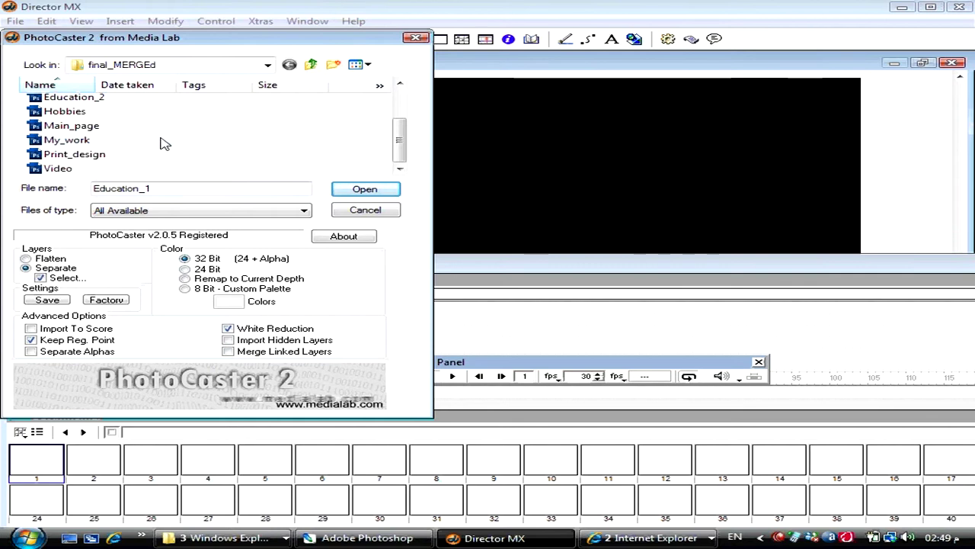
{"action": "scroll", "coordinate": [164, 143], "scroll_direction": "up", "scroll_amount": 2}
{"action": "scroll", "coordinate": [164, 143], "scroll_direction": "down", "scroll_amount": 2}
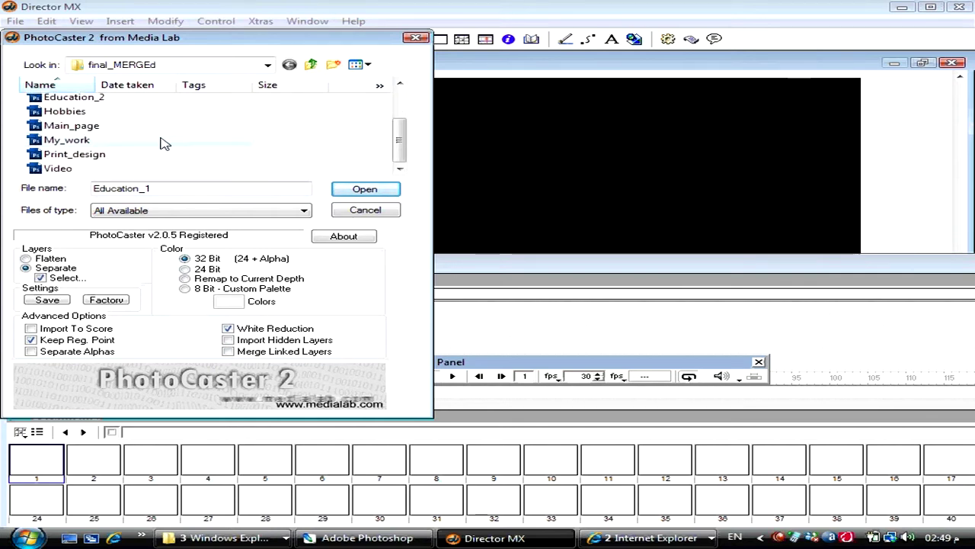
{"action": "key", "text": "Return"}
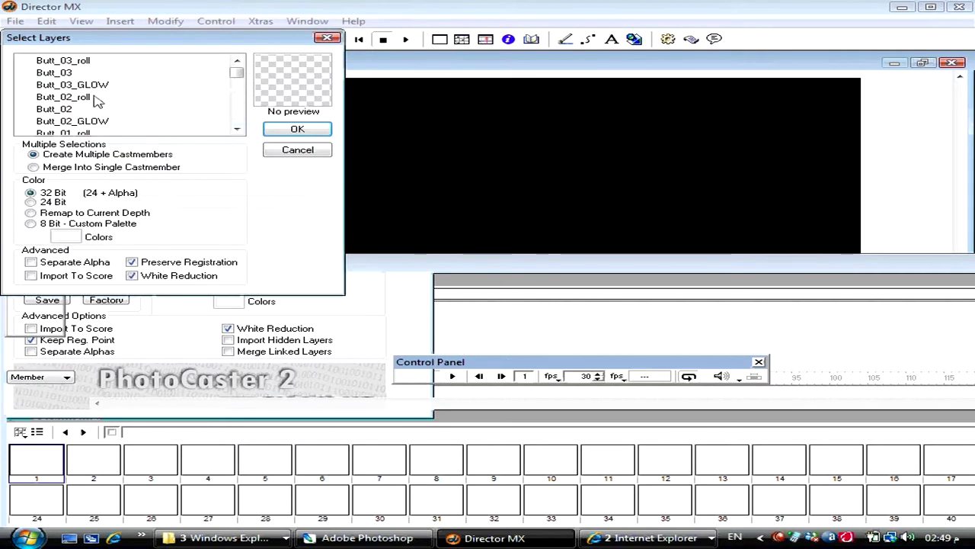
- Select layers Butt_03_roll through Background and import them as cast members
{"action": "left_click", "coordinate": [69, 61]}
{"action": "scroll", "coordinate": [71, 62], "scroll_direction": "down", "scroll_amount": 8}
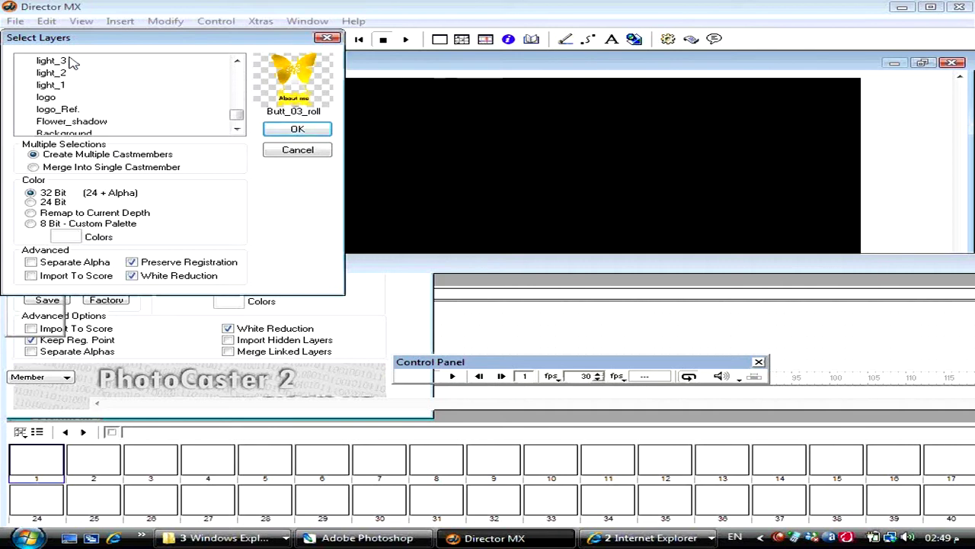
{"action": "left_click", "coordinate": [80, 122], "text": "shift"}
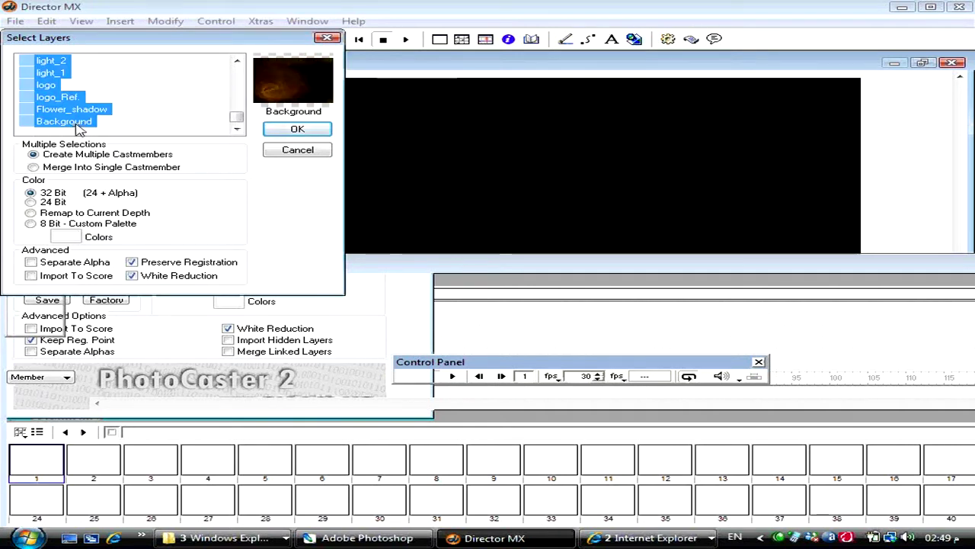
{"action": "left_click", "coordinate": [157, 103]}
{"action": "scroll", "coordinate": [156, 102], "scroll_direction": "up", "scroll_amount": 8}
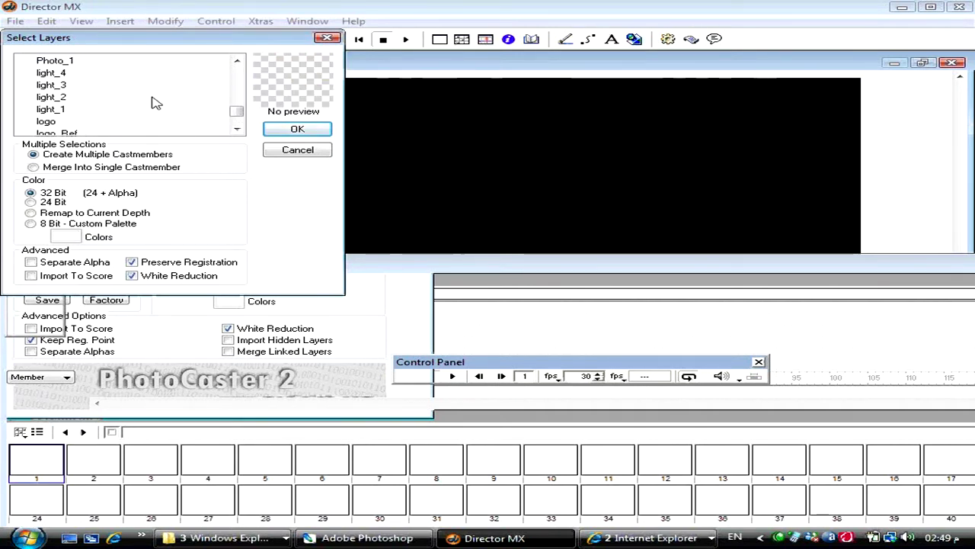
{"action": "left_click", "coordinate": [82, 63]}
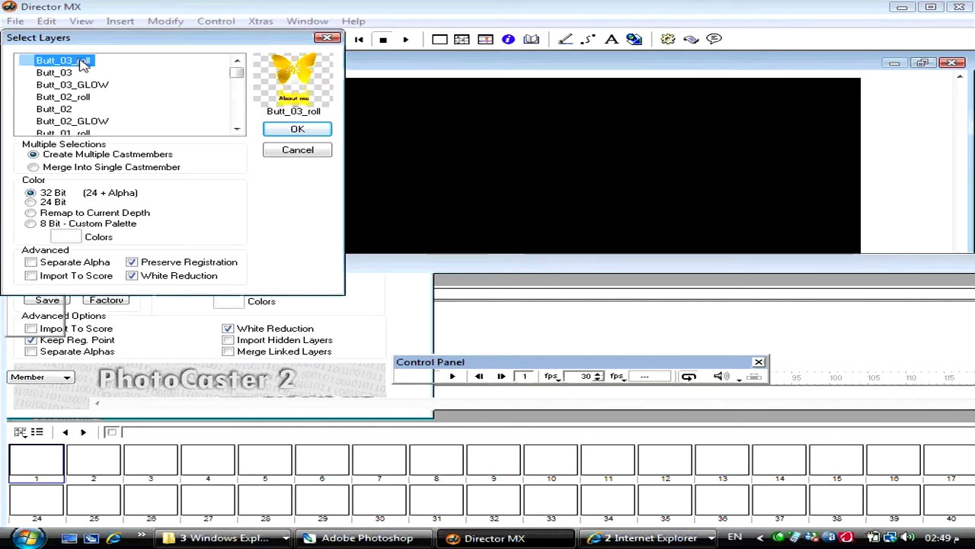
{"action": "scroll", "coordinate": [82, 64], "scroll_direction": "down", "scroll_amount": 8}
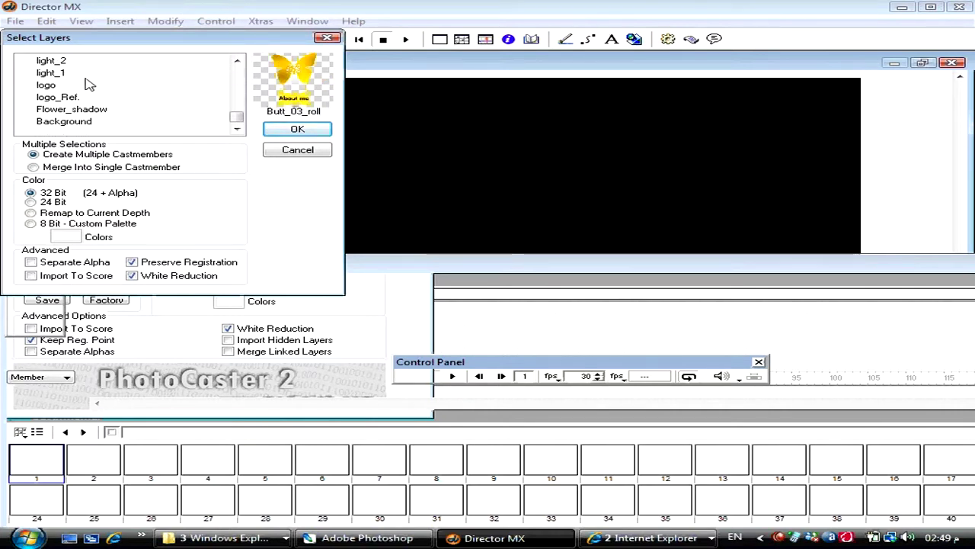
{"action": "left_click", "coordinate": [67, 126], "text": "shift"}
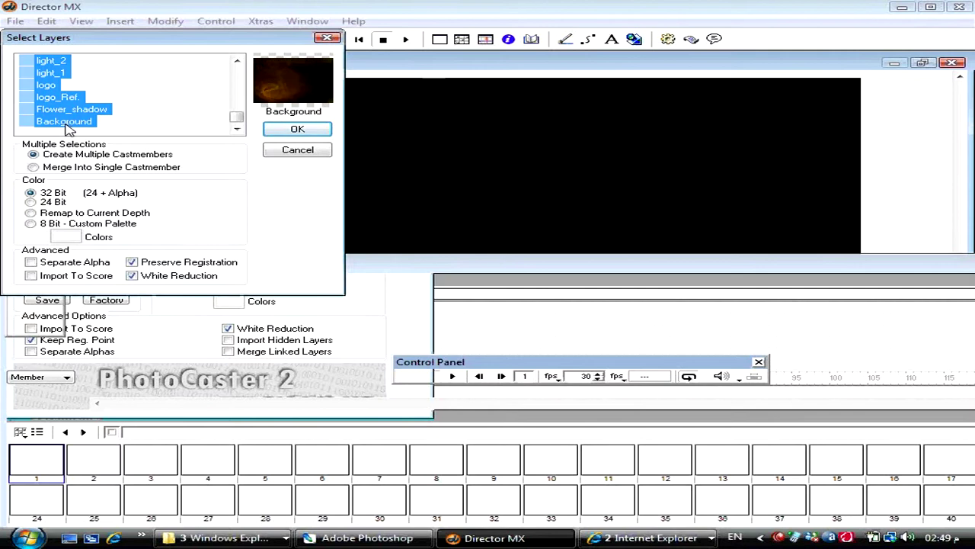
{"action": "left_click", "coordinate": [308, 131]}
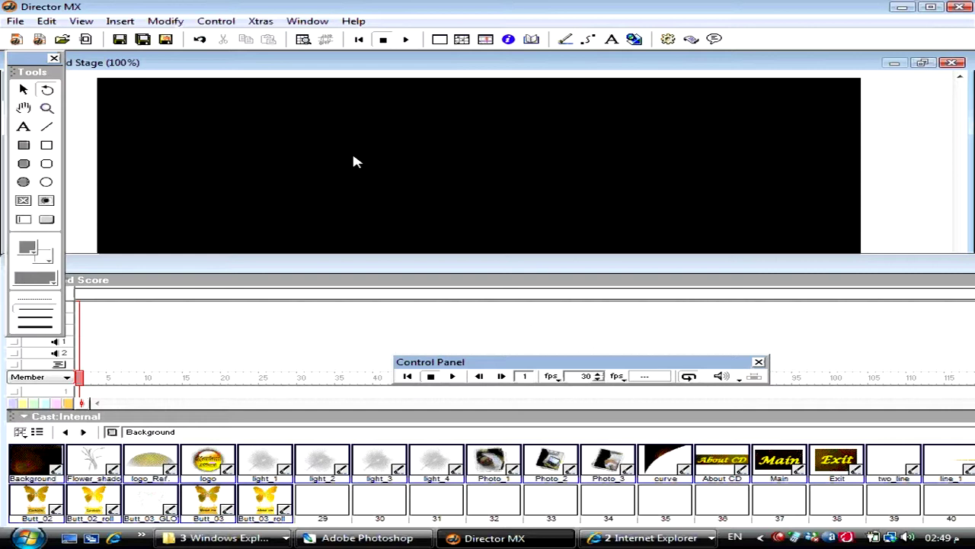
{"action": "left_click", "coordinate": [116, 20]}
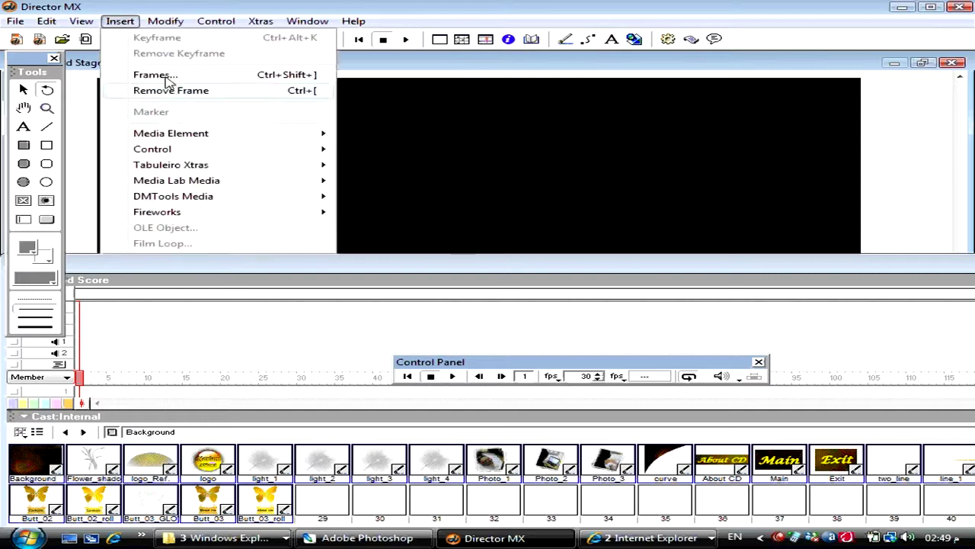
{"action": "mouse_move", "coordinate": [223, 187]}
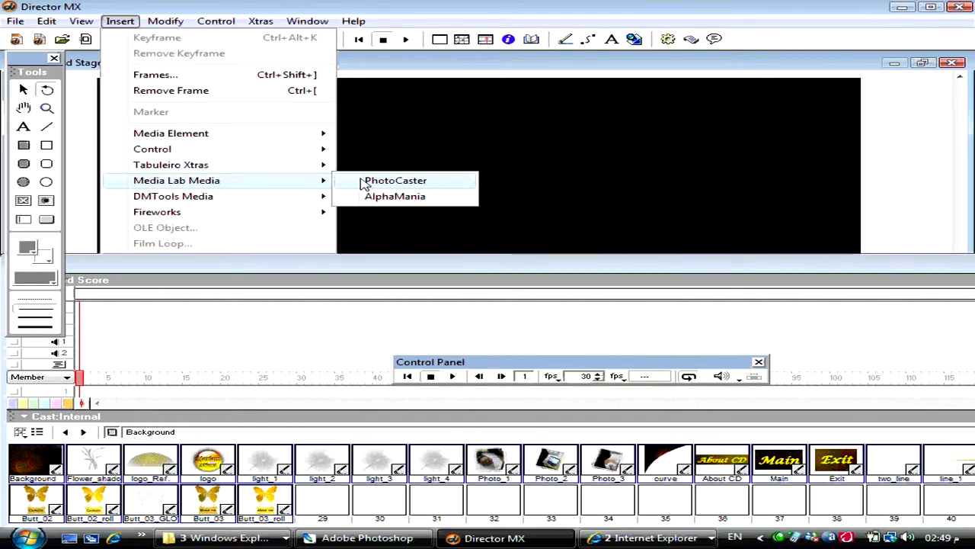
{"action": "left_click", "coordinate": [364, 184]}
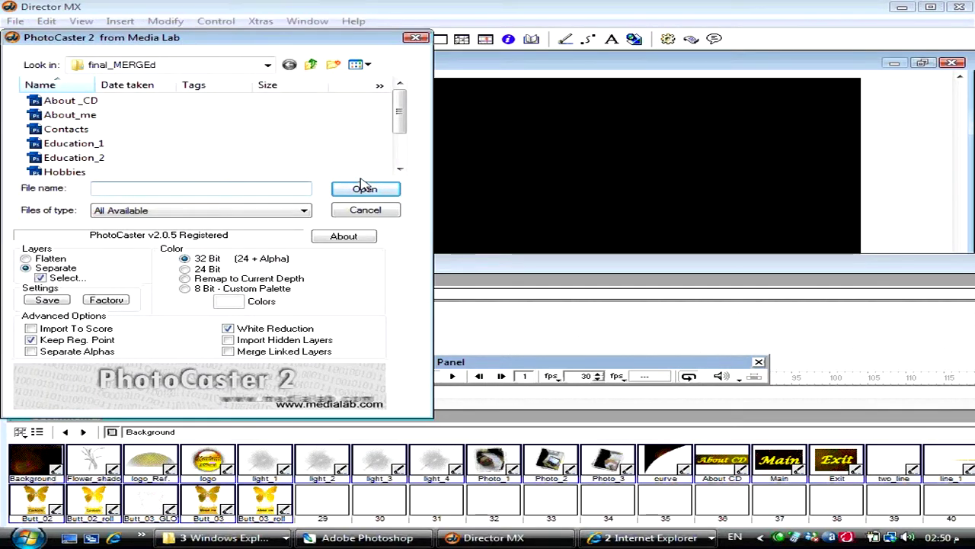
{"action": "left_click", "coordinate": [365, 211]}
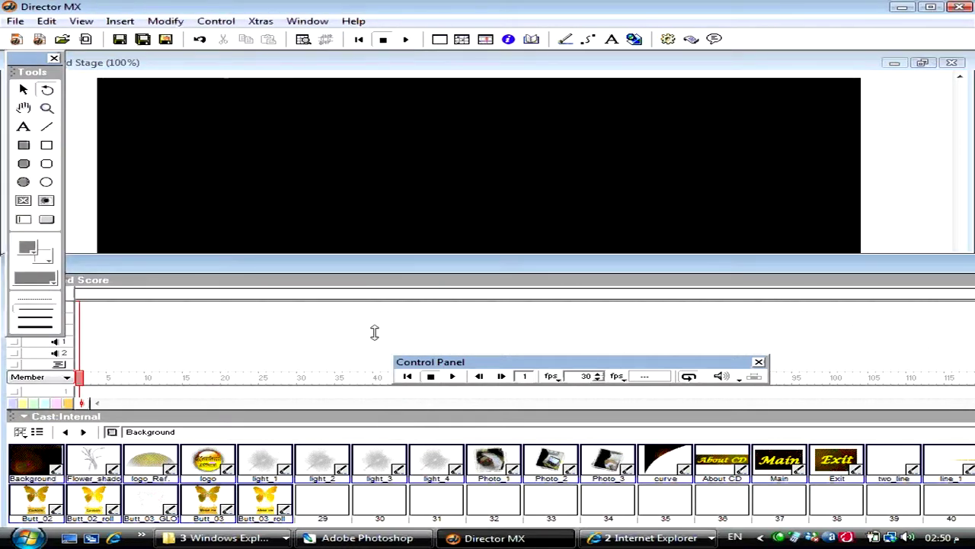
- Shrink the Stage, close the Control Panel, and move and stretch the Score/Cast window taller
{"action": "left_click_drag", "start_coordinate": [368, 416], "coordinate": [369, 379]}
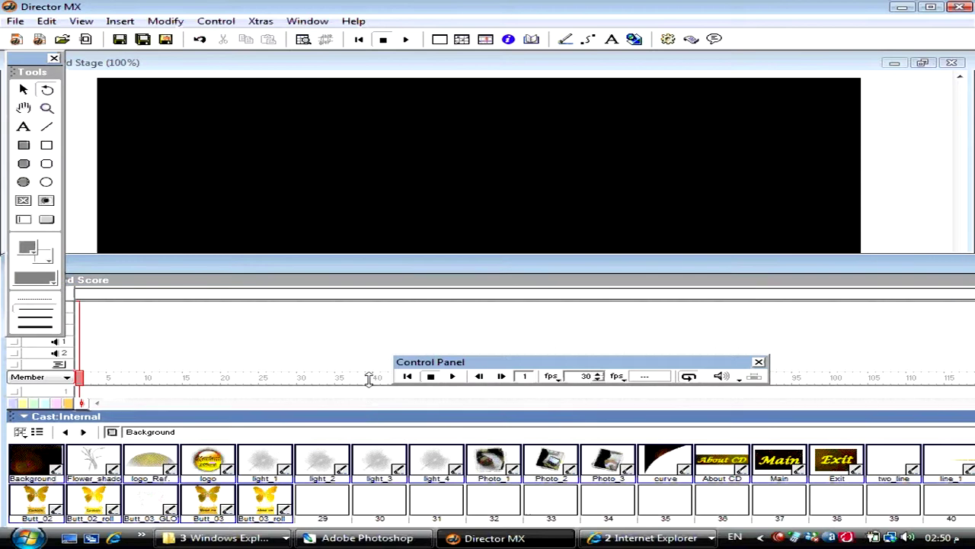
{"action": "left_click_drag", "start_coordinate": [394, 270], "coordinate": [389, 171]}
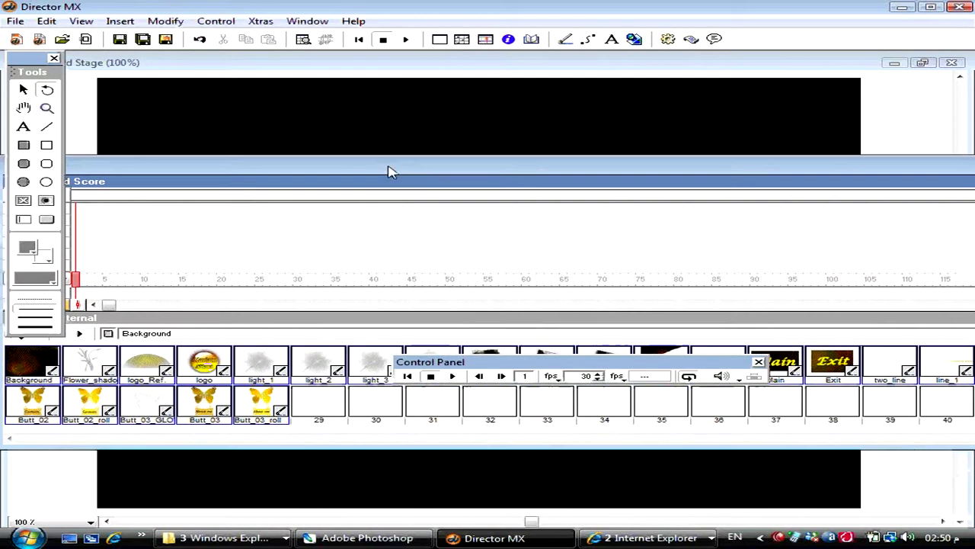
{"action": "left_click", "coordinate": [758, 361]}
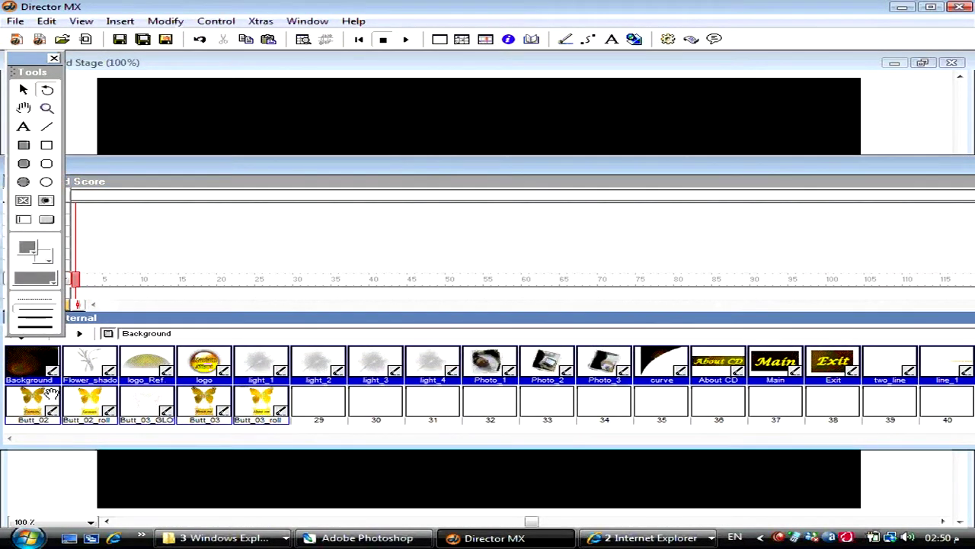
{"action": "left_click_drag", "start_coordinate": [6, 444], "coordinate": [624, 474]}
{"action": "left_click_drag", "start_coordinate": [726, 172], "coordinate": [255, 90]}
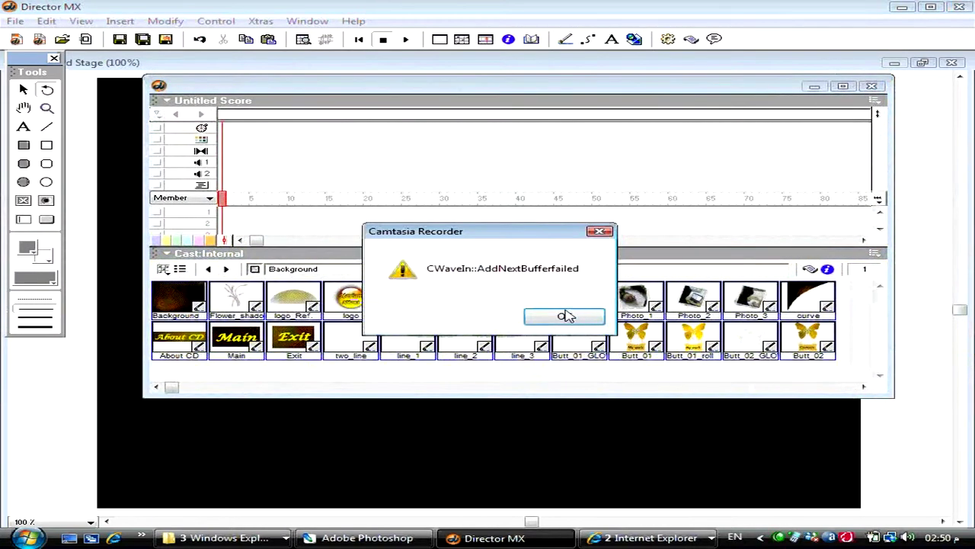
{"action": "left_click", "coordinate": [565, 315]}
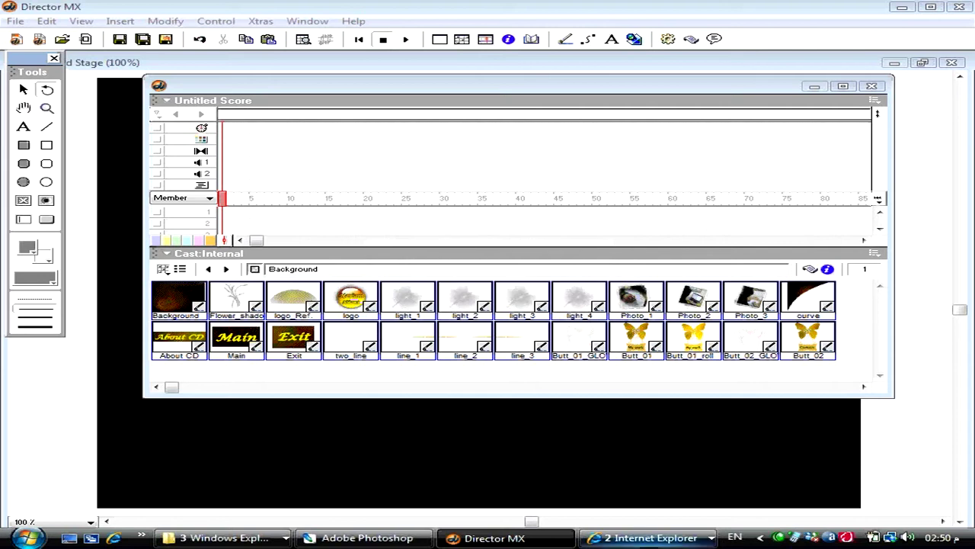
{"action": "left_click", "coordinate": [514, 80]}
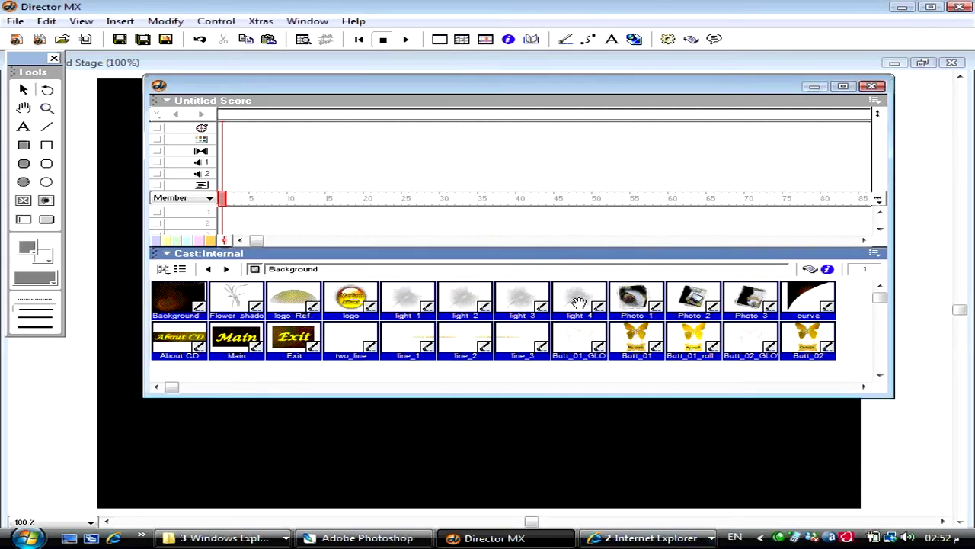
{"action": "left_click_drag", "start_coordinate": [888, 397], "coordinate": [882, 499]}
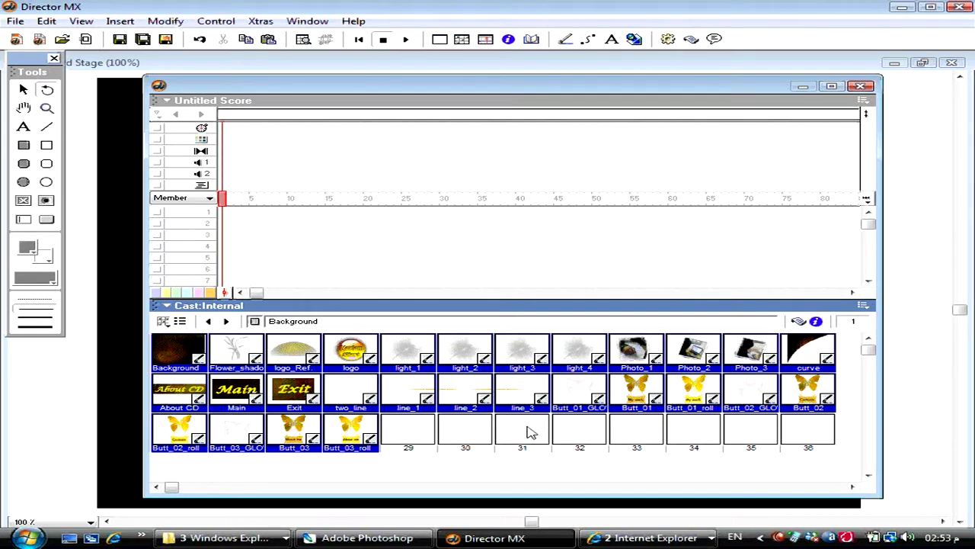
- Deselect Butt_01_roll, Butt_02_roll and Butt_03_roll, keeping the other cast members selected
{"action": "left_click", "coordinate": [348, 439], "text": "ctrl"}
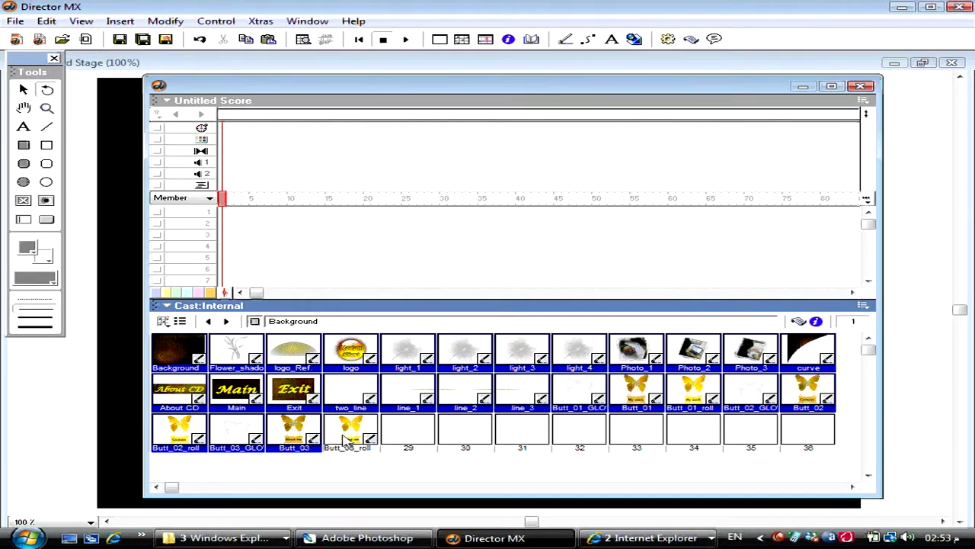
{"action": "left_click", "coordinate": [187, 439], "text": "ctrl"}
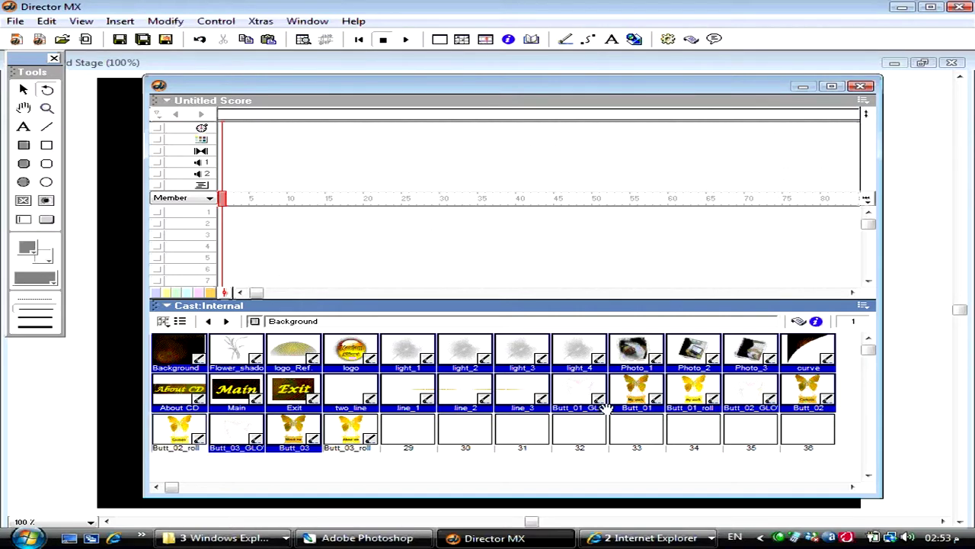
{"action": "left_click", "coordinate": [705, 390], "text": "ctrl"}
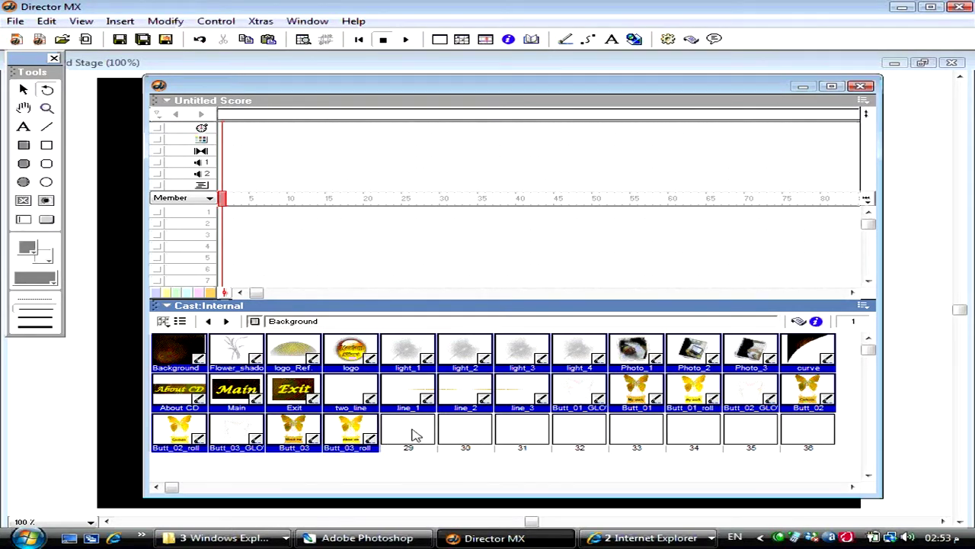
{"action": "left_click", "coordinate": [684, 397], "text": "ctrl"}
{"action": "left_click", "coordinate": [351, 431], "text": "ctrl"}
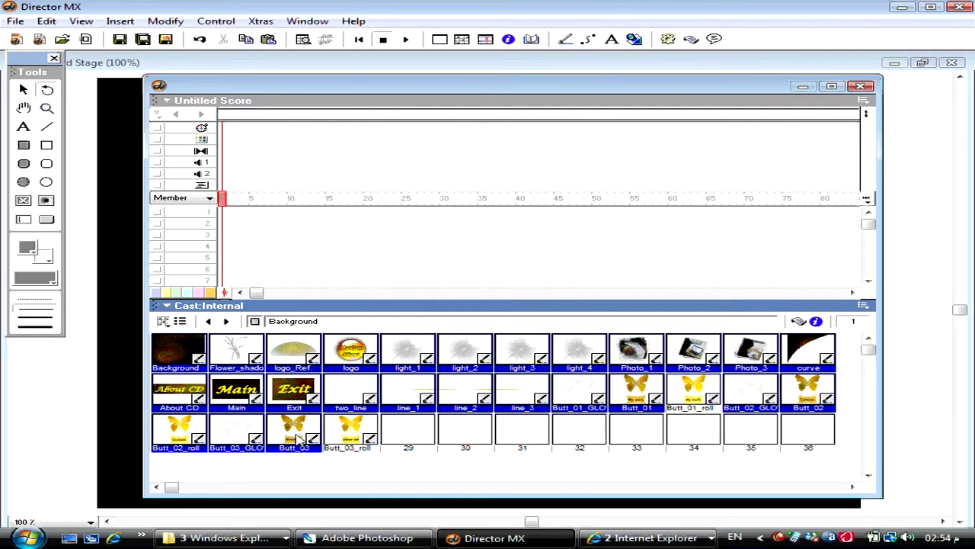
{"action": "left_click", "coordinate": [192, 433], "text": "ctrl"}
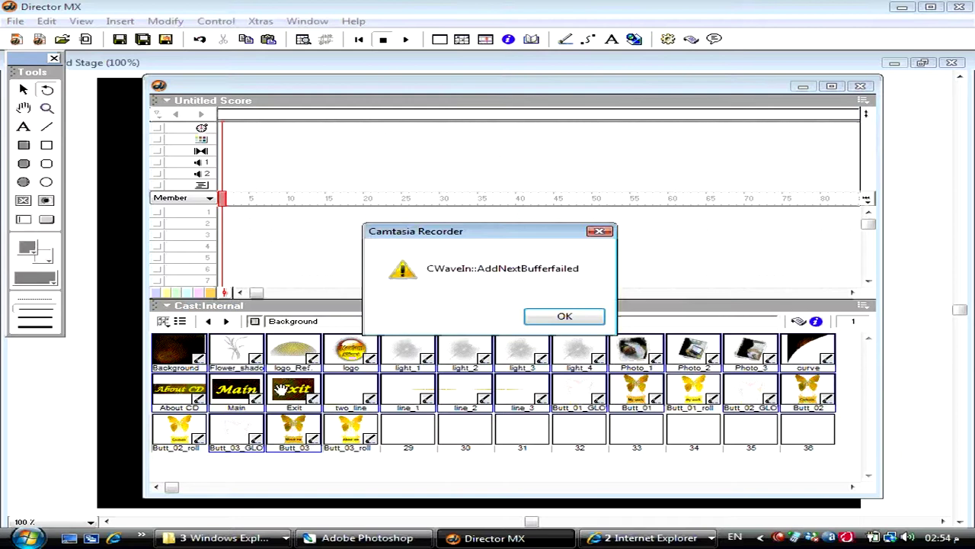
{"action": "left_click", "coordinate": [565, 316]}
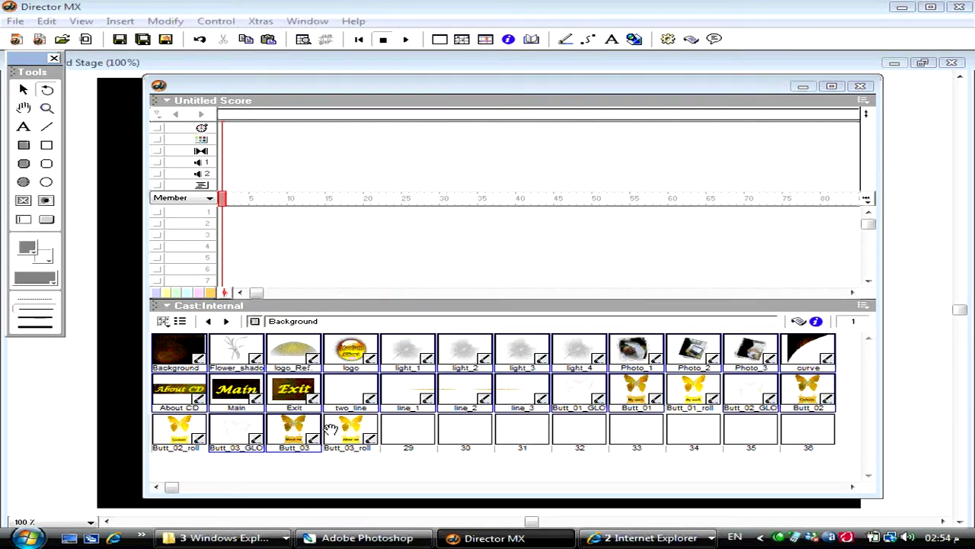
{"action": "key", "text": "super"}
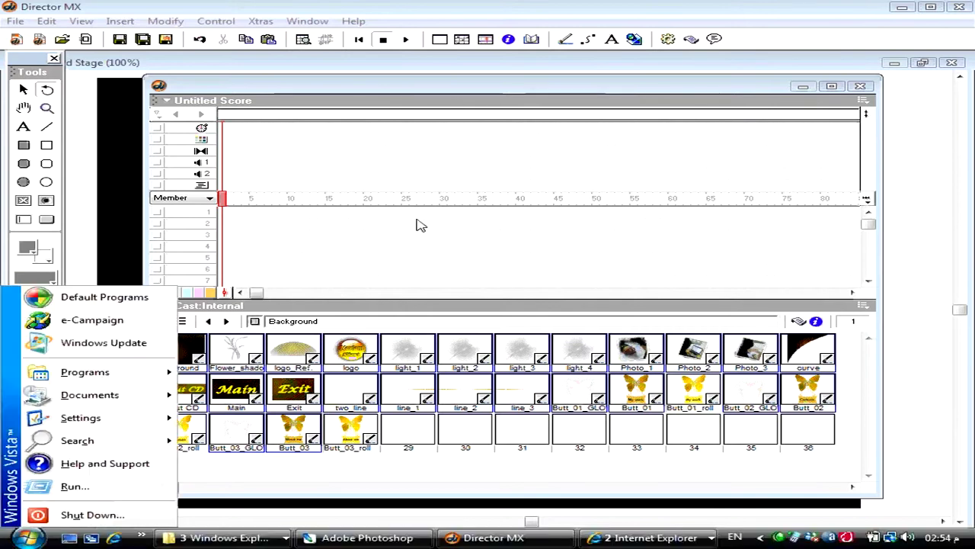
{"action": "left_click", "coordinate": [274, 82]}
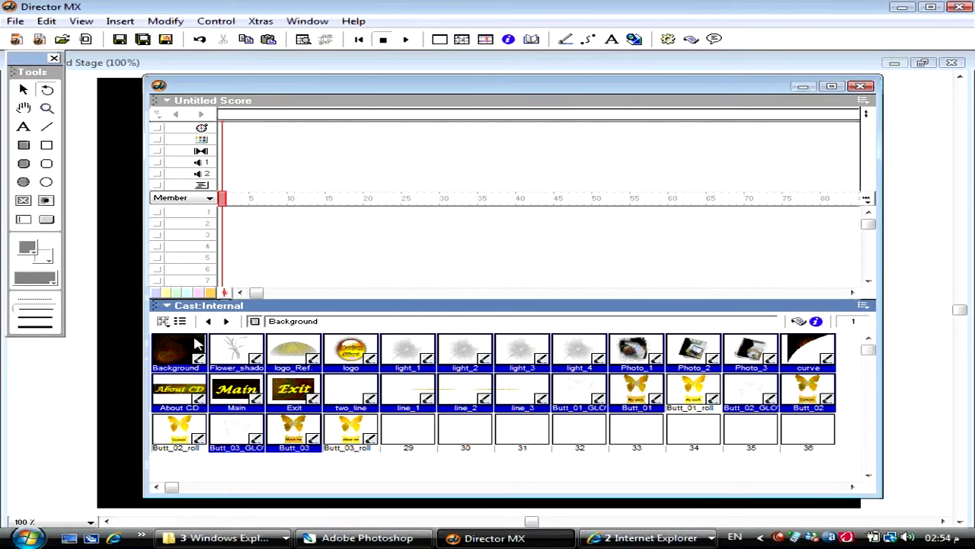
- Drag the selected cast members into Score channel 1 onward and extend channels 1–12 to frame 159
{"action": "left_click_drag", "start_coordinate": [197, 345], "coordinate": [215, 221]}
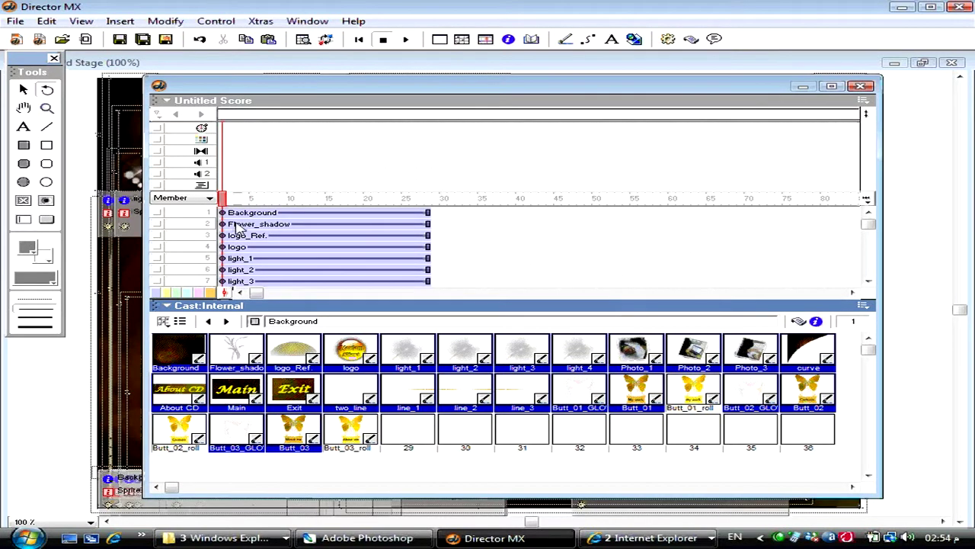
{"action": "left_click_drag", "start_coordinate": [279, 299], "coordinate": [251, 361]}
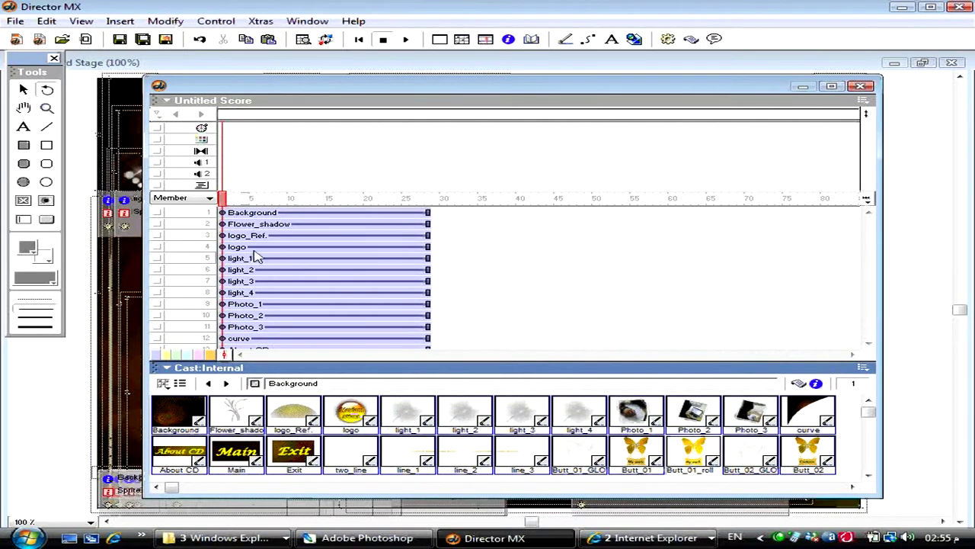
{"action": "left_click", "coordinate": [299, 247]}
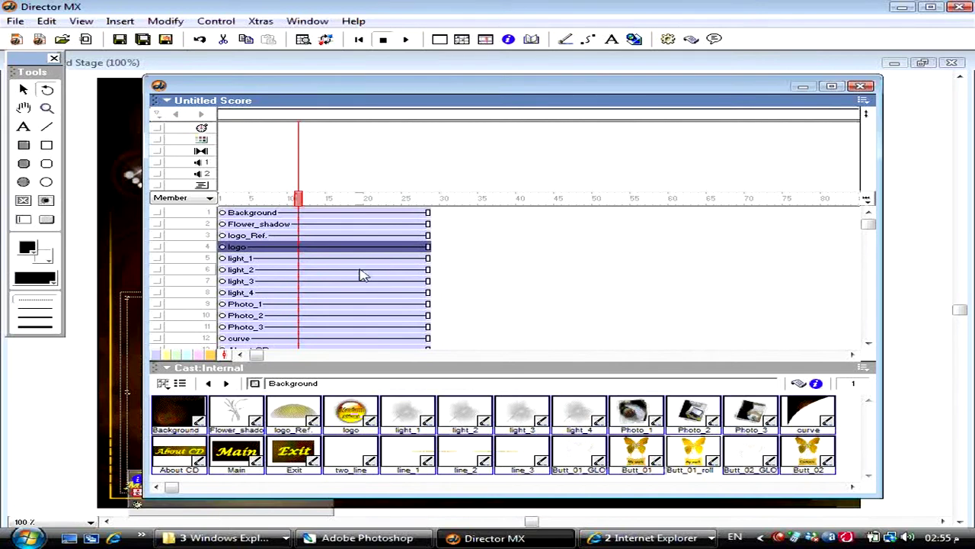
{"action": "key", "text": "ctrl+a"}
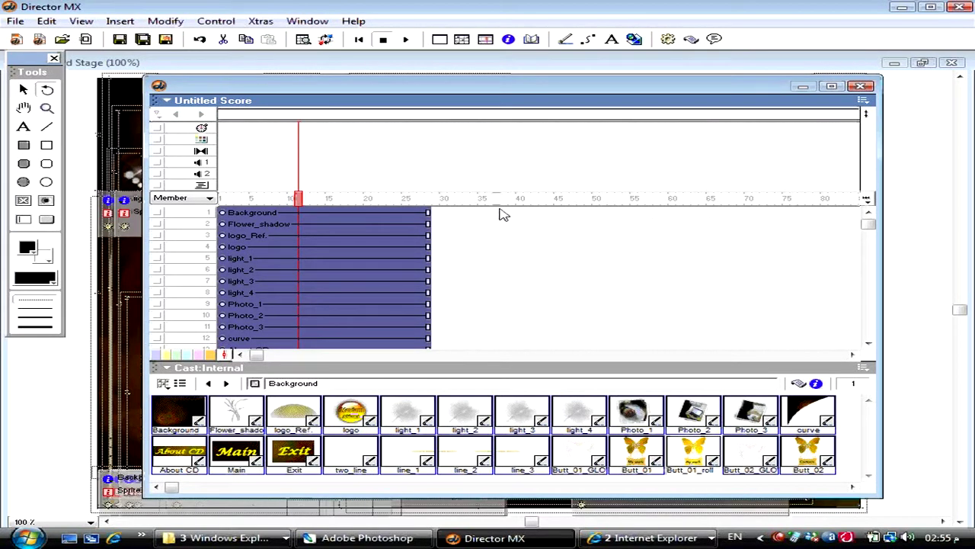
{"action": "left_click", "coordinate": [504, 199]}
{"action": "left_click_drag", "start_coordinate": [504, 199], "coordinate": [724, 202]}
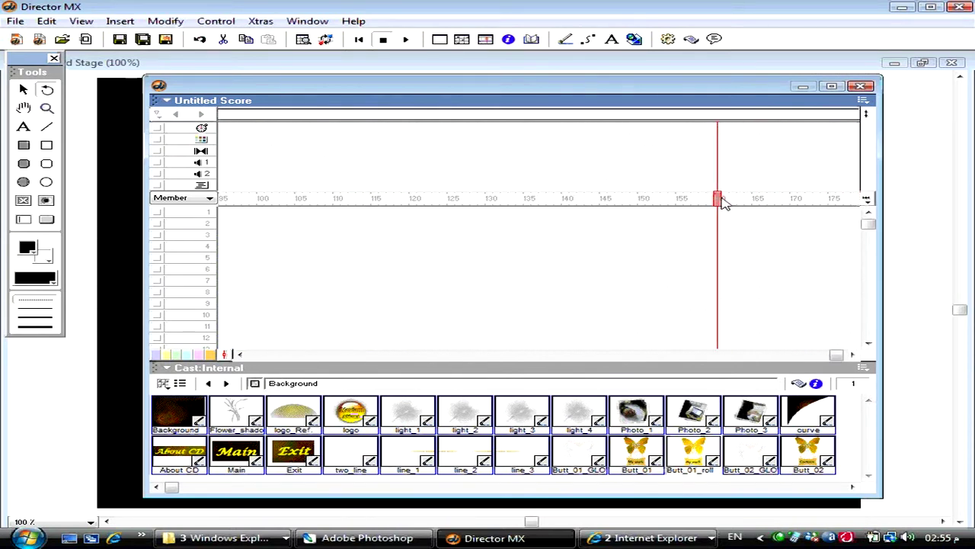
{"action": "key", "text": "ctrl+b"}
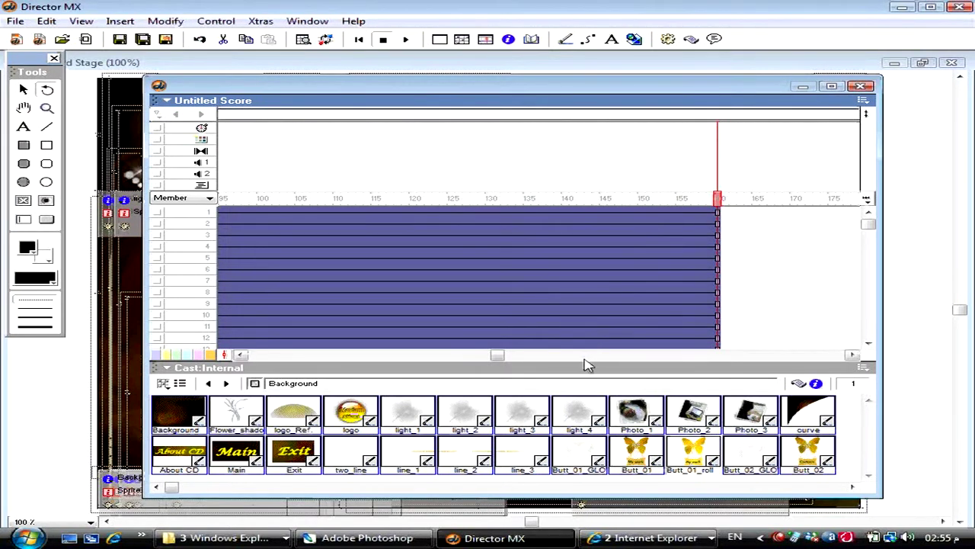
{"action": "left_click", "coordinate": [866, 115]}
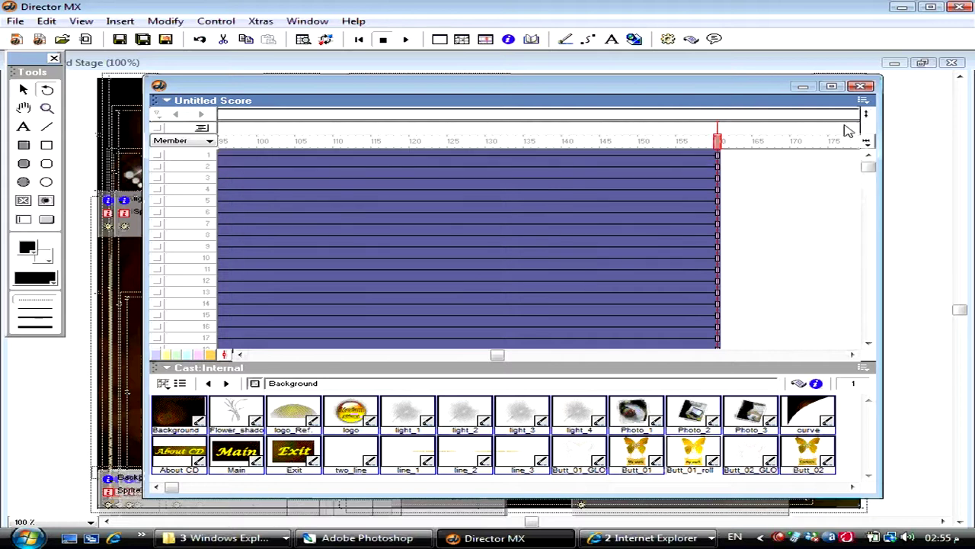
- Drag Background and Flower_shadow to frame 1 and logo_Ref. and logo to frame 2, then show effects channels
{"action": "left_click_drag", "start_coordinate": [644, 146], "coordinate": [152, 161]}
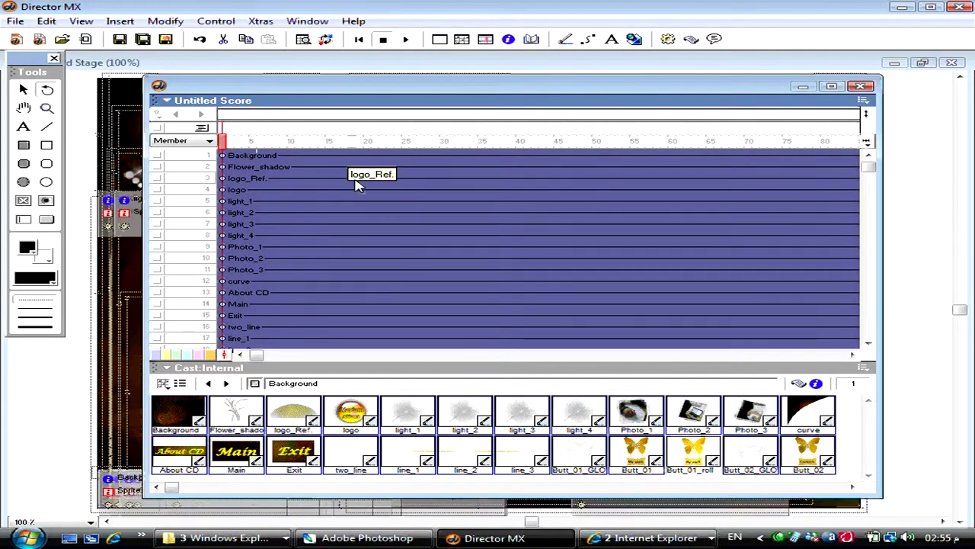
{"action": "left_click_drag", "start_coordinate": [303, 199], "coordinate": [511, 197]}
{"action": "left_click", "coordinate": [480, 191]}
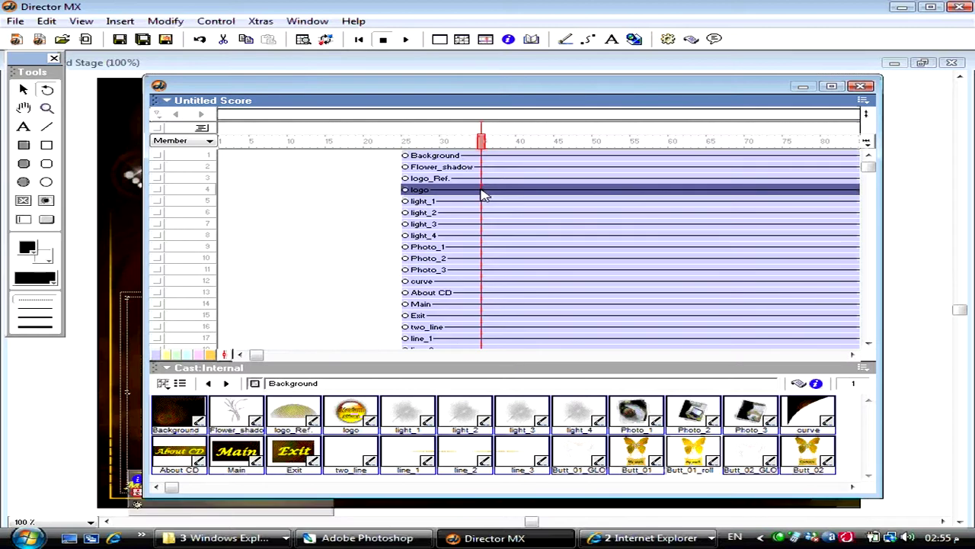
{"action": "left_click", "coordinate": [429, 156]}
{"action": "left_click_drag", "start_coordinate": [428, 155], "coordinate": [265, 158]}
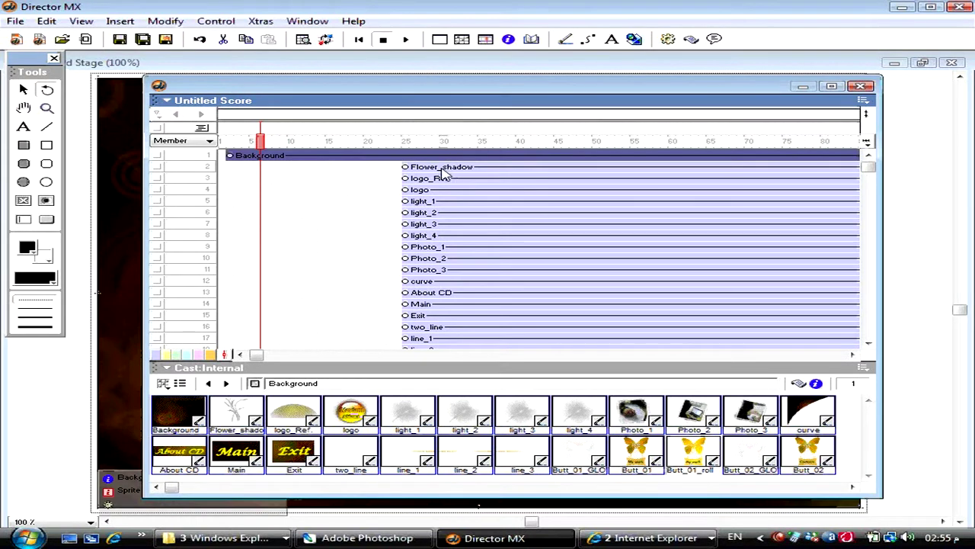
{"action": "left_click_drag", "start_coordinate": [443, 169], "coordinate": [279, 174]}
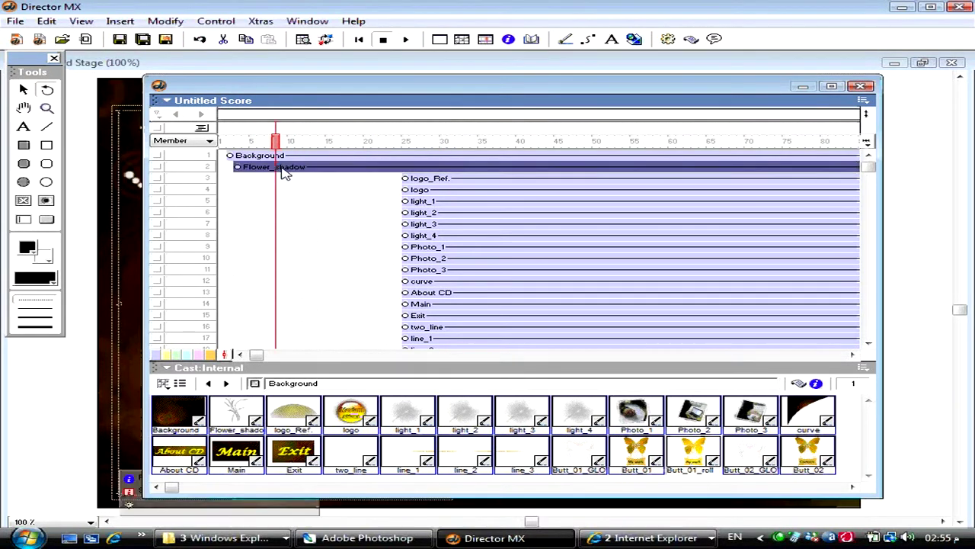
{"action": "left_click_drag", "start_coordinate": [343, 86], "coordinate": [557, 80]}
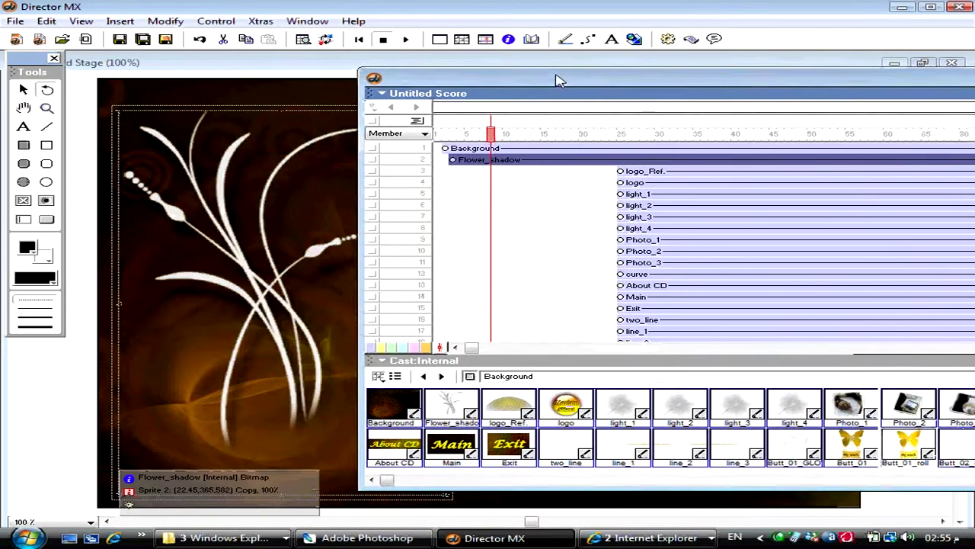
{"action": "left_click_drag", "start_coordinate": [654, 175], "coordinate": [497, 179]}
{"action": "left_click_drag", "start_coordinate": [640, 183], "coordinate": [470, 190]}
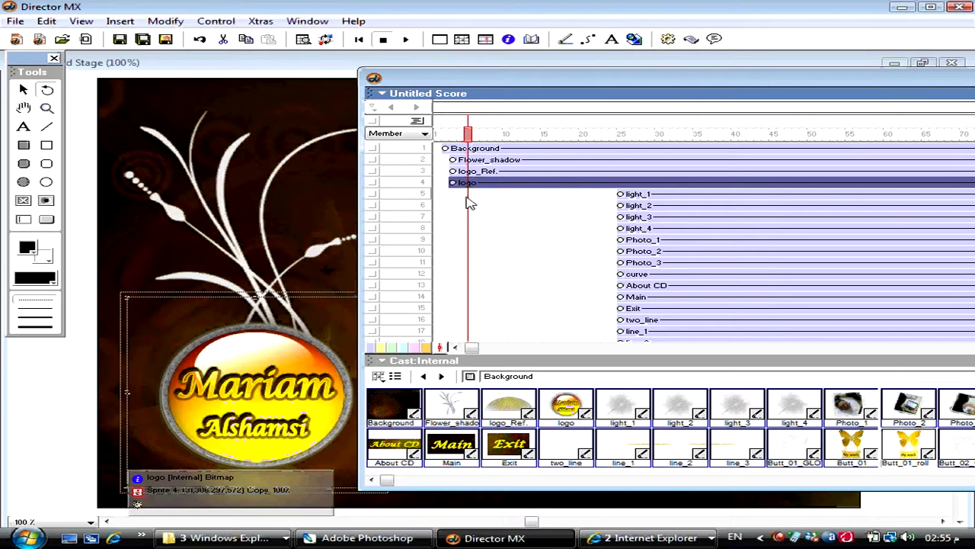
{"action": "left_click_drag", "start_coordinate": [480, 87], "coordinate": [252, 105]}
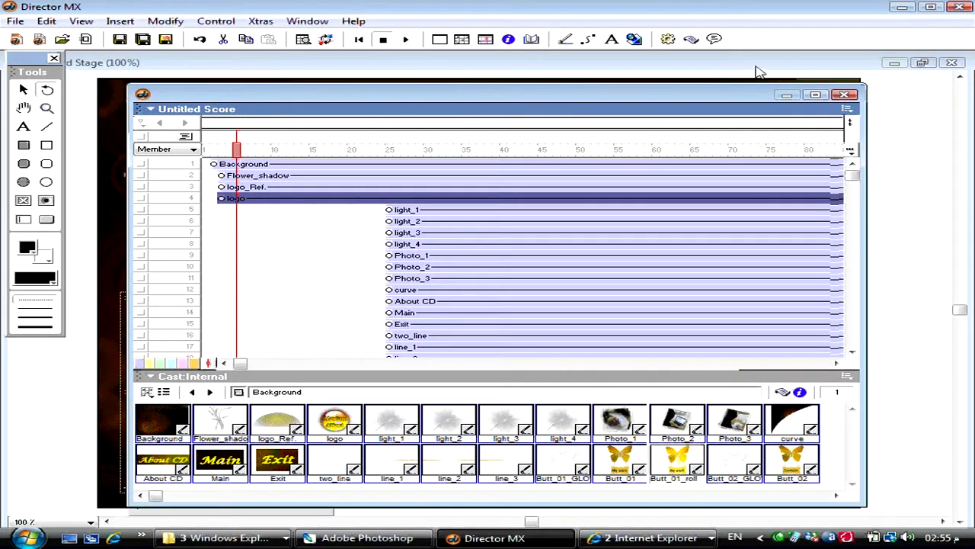
{"action": "left_click", "coordinate": [850, 123]}
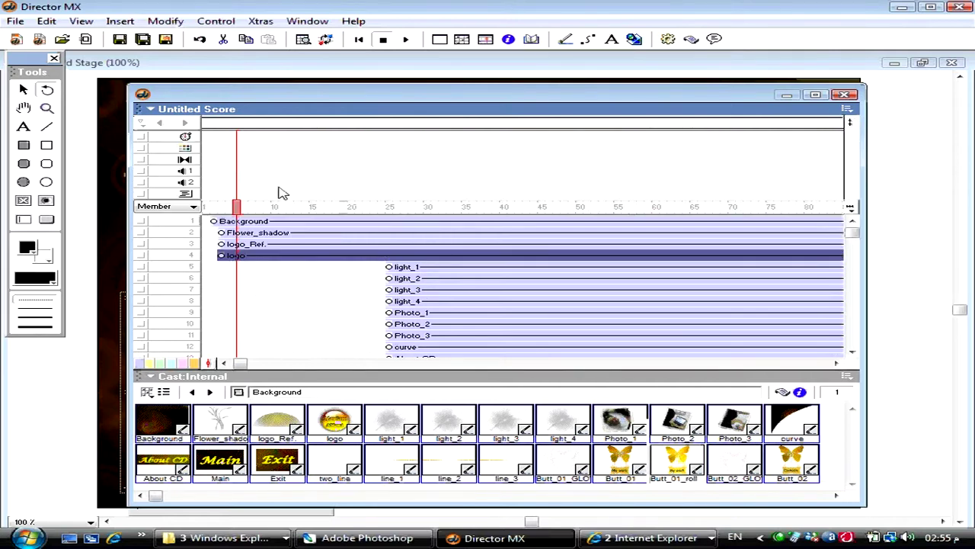
- Set a 1.25-second DMXT Ripple Fade Light transition on frame 1, then rewind the movie
{"action": "double_click", "coordinate": [218, 163]}
{"action": "left_click", "coordinate": [358, 167]}
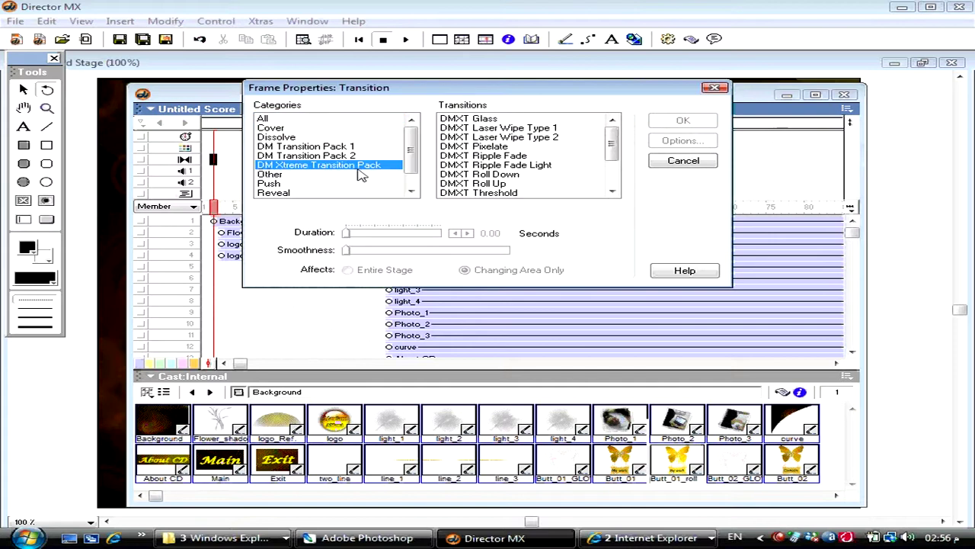
{"action": "left_click", "coordinate": [537, 166]}
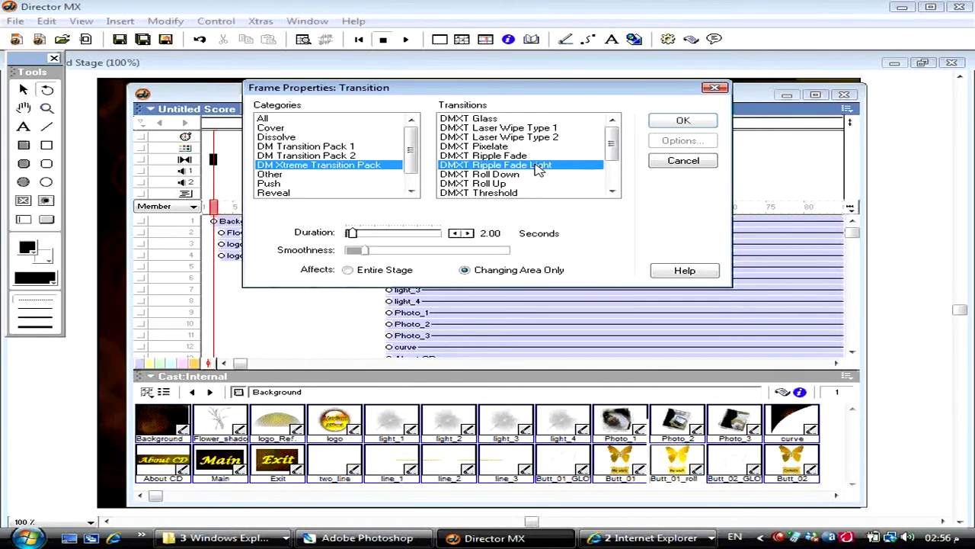
{"action": "left_click", "coordinate": [454, 233]}
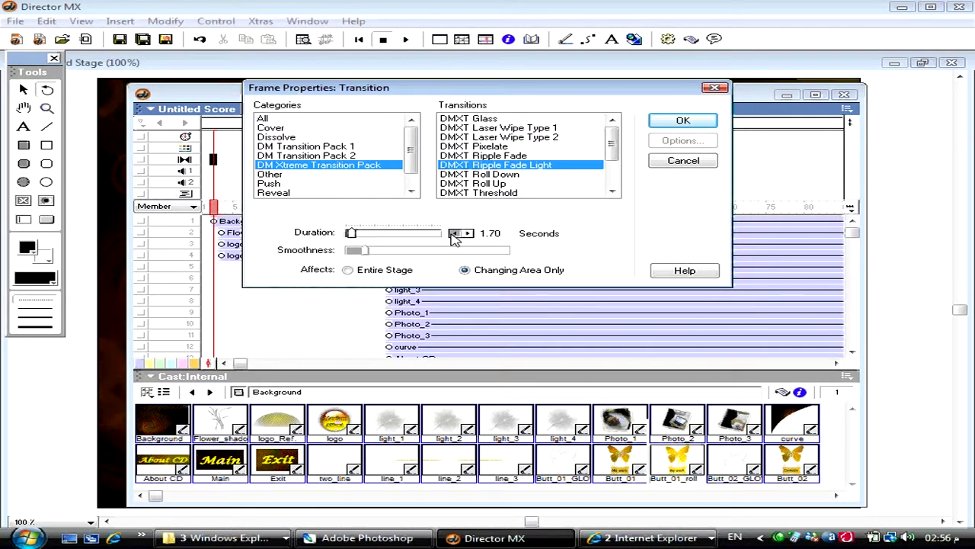
{"action": "left_click", "coordinate": [454, 233]}
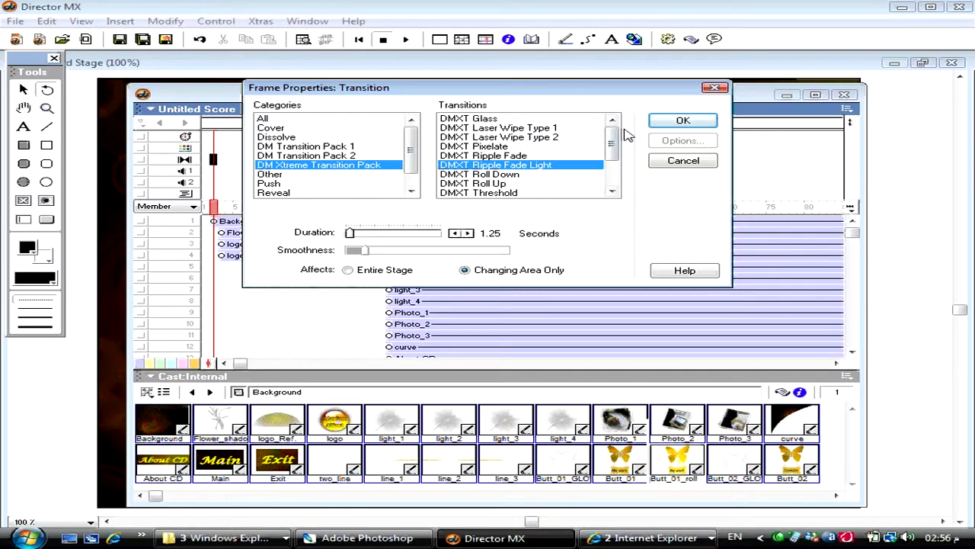
{"action": "left_click", "coordinate": [657, 122]}
{"action": "left_click_drag", "start_coordinate": [460, 109], "coordinate": [526, 133]}
{"action": "left_click", "coordinate": [361, 42]}
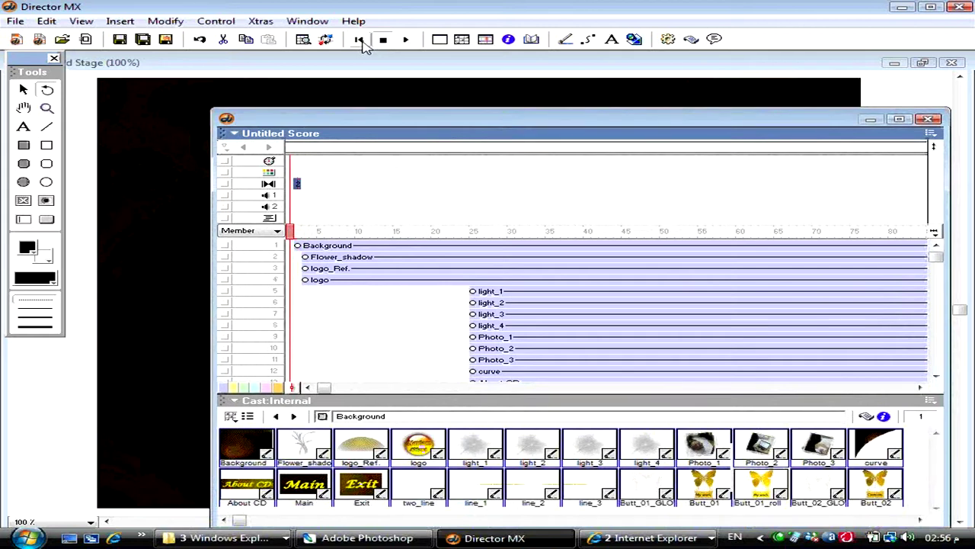
- Play and stop the movie to check the ripple opening, then bring the Score back with Ctrl+4
{"action": "left_click", "coordinate": [406, 42]}
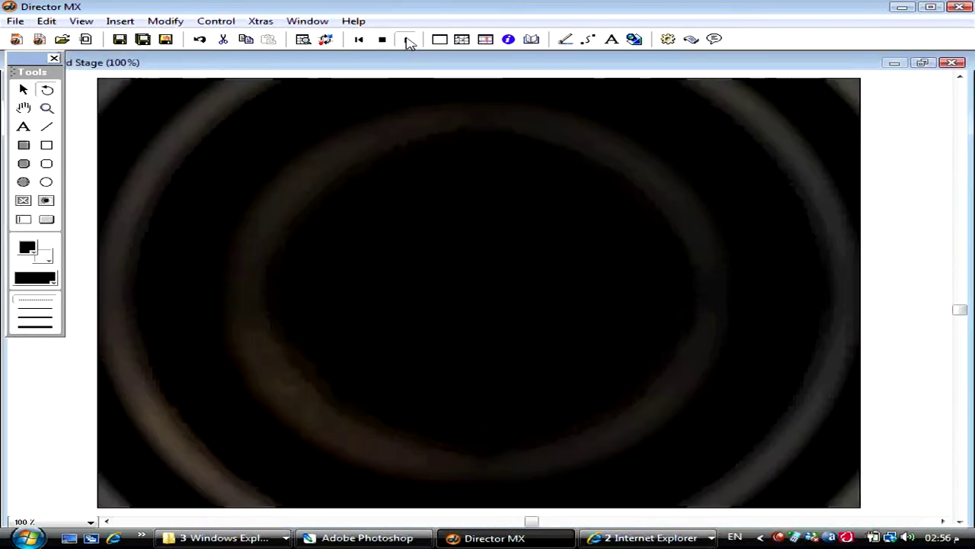
{"action": "left_click", "coordinate": [385, 42]}
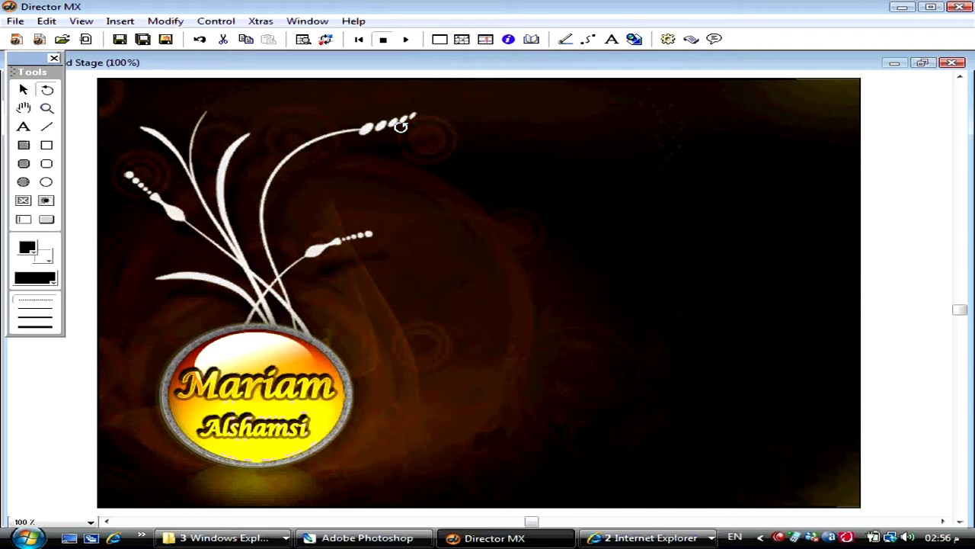
{"action": "left_click", "coordinate": [494, 266]}
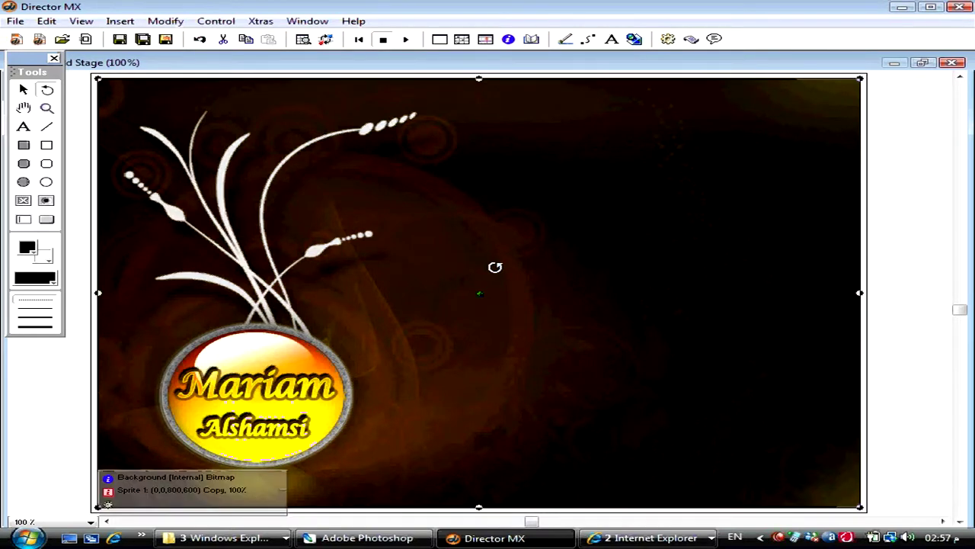
{"action": "key", "text": "ctrl+4"}
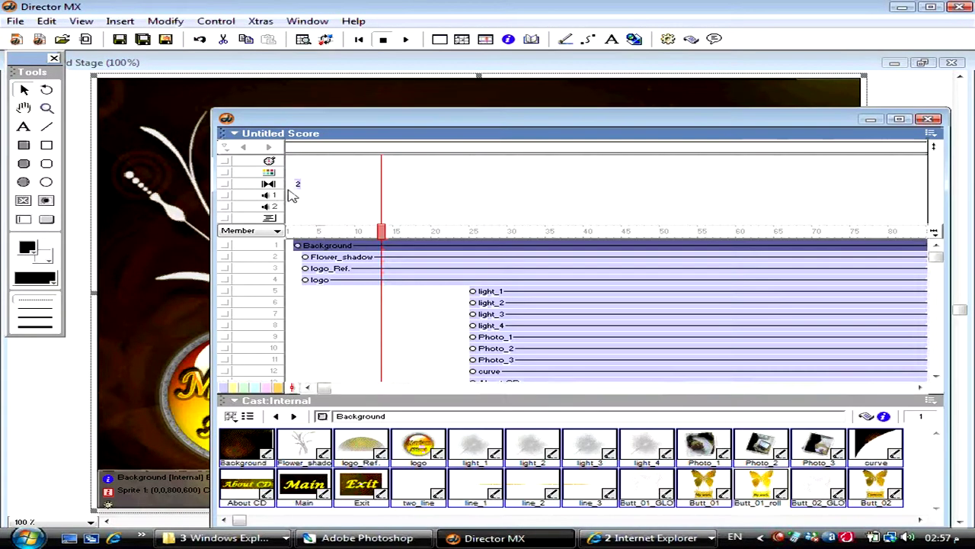
- Inspect frame 1's Background sprite and effects, palette and transition cells in the Score
{"action": "left_click", "coordinate": [297, 230]}
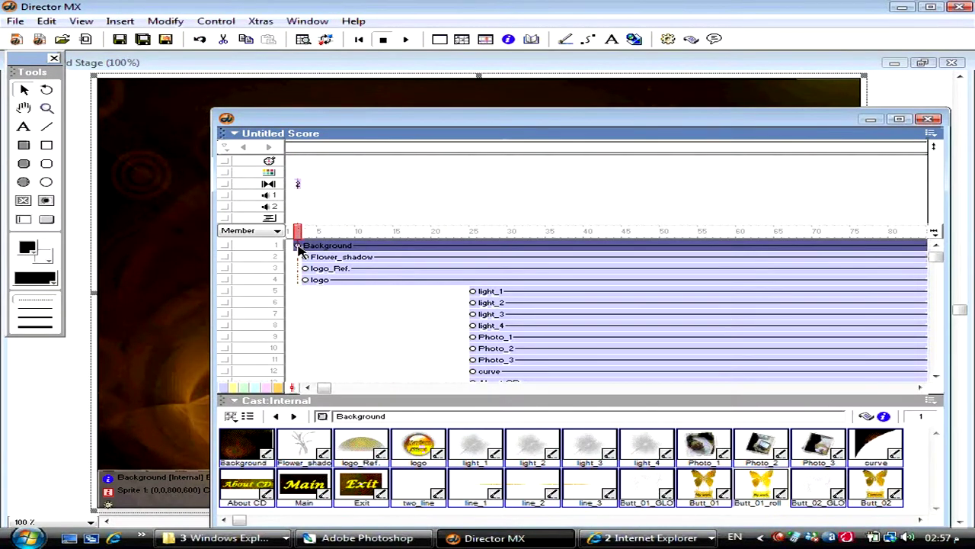
{"action": "left_click", "coordinate": [306, 245]}
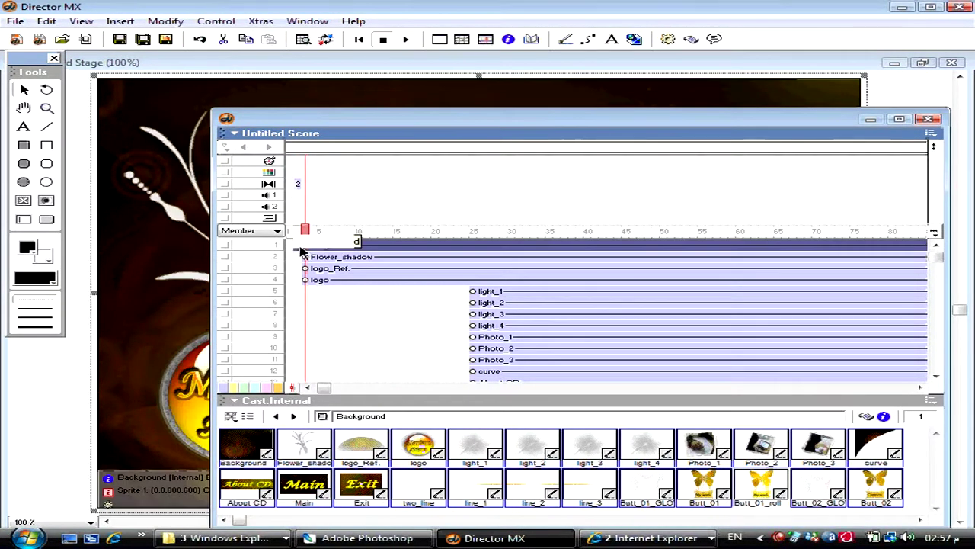
{"action": "left_click", "coordinate": [297, 247]}
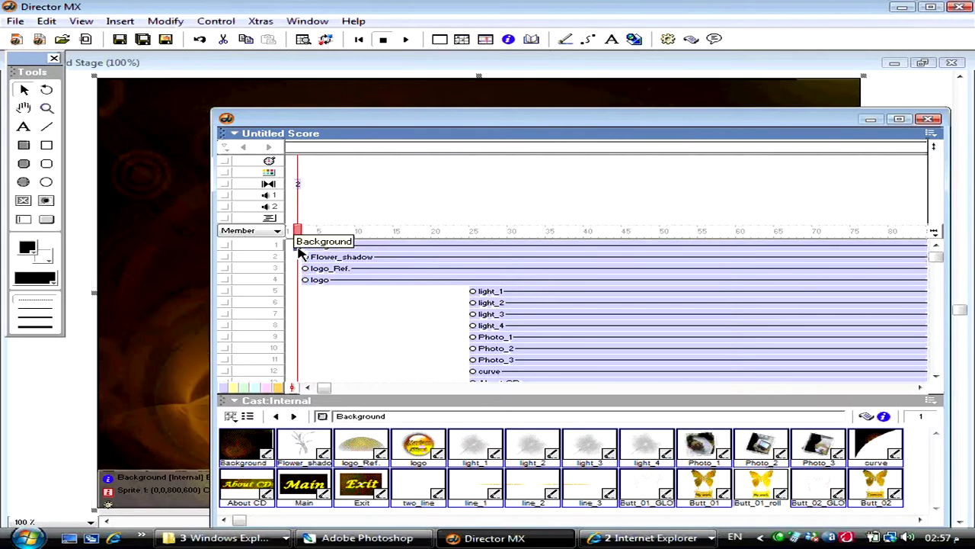
{"action": "left_click", "coordinate": [302, 200]}
{"action": "left_click", "coordinate": [298, 172]}
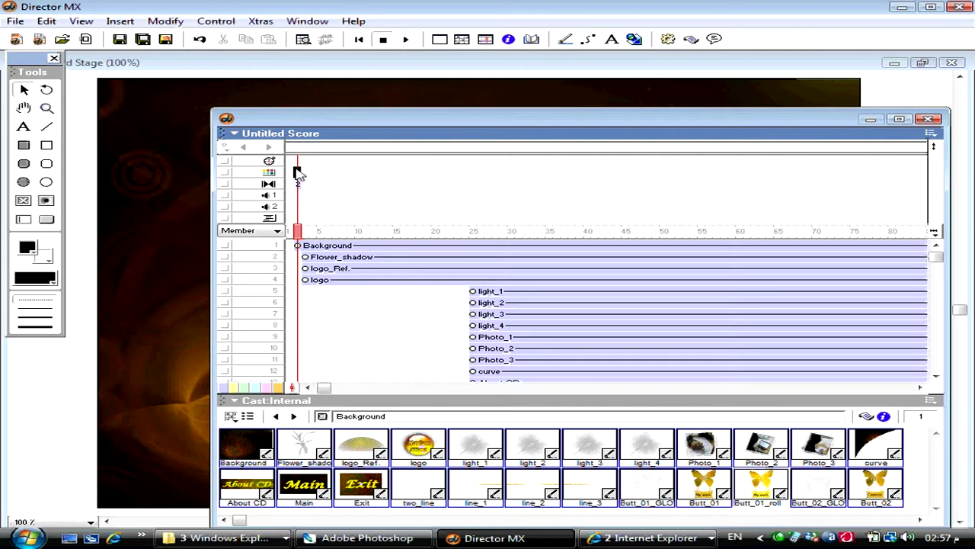
{"action": "left_click", "coordinate": [301, 189]}
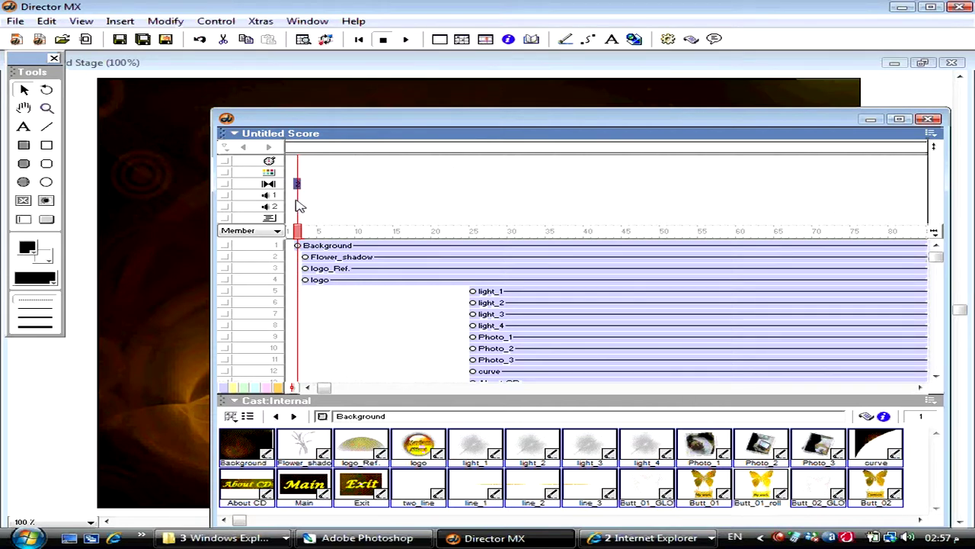
{"action": "left_click", "coordinate": [297, 199]}
{"action": "left_click", "coordinate": [298, 172]}
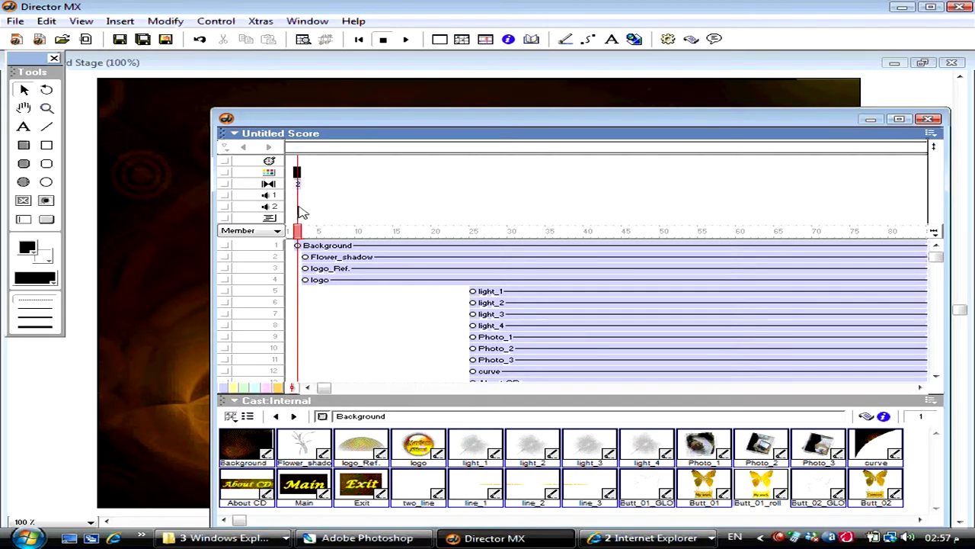
{"action": "left_click", "coordinate": [297, 184]}
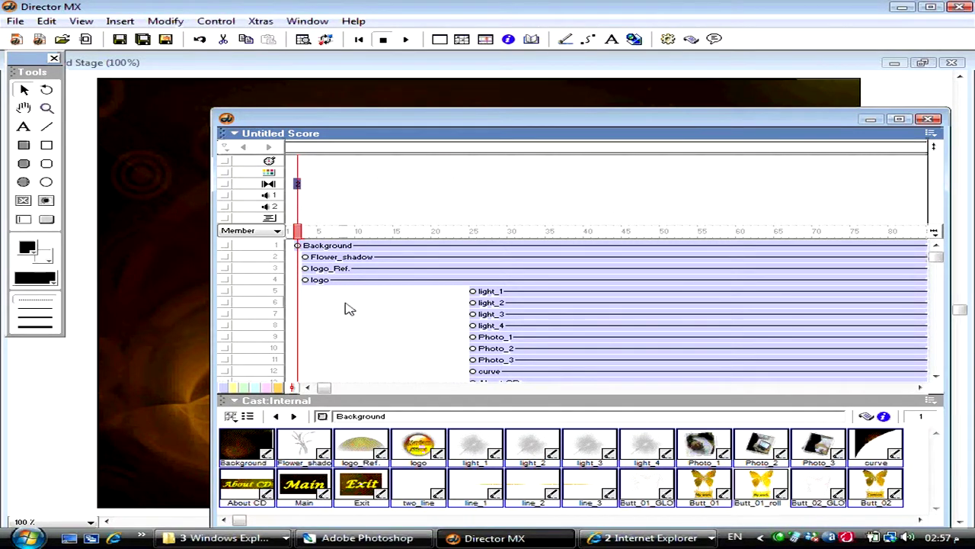
- Move logo_Ref. and logo to start near frame 21 and Flower_shadow near frame 6
{"action": "left_click", "coordinate": [340, 260]}
{"action": "left_click_drag", "start_coordinate": [372, 118], "coordinate": [604, 117]}
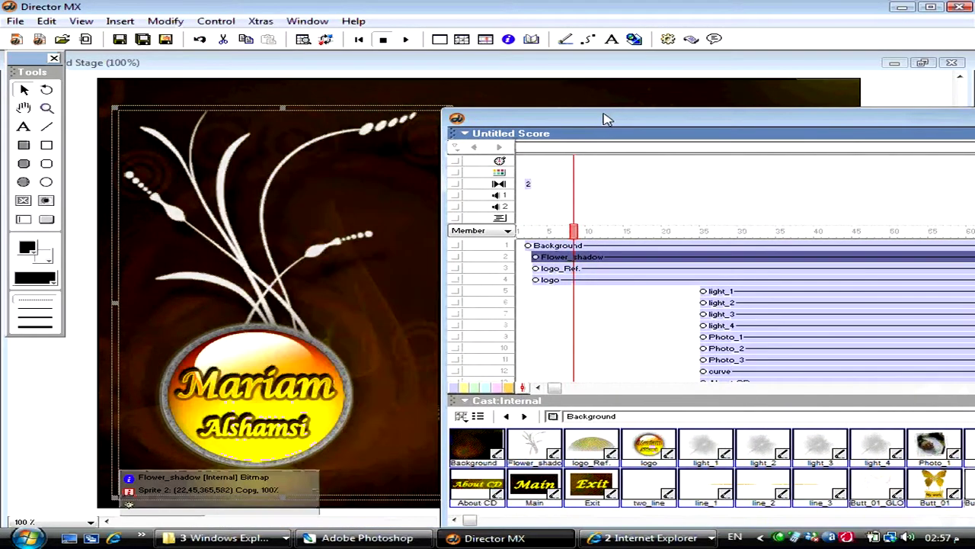
{"action": "left_click_drag", "start_coordinate": [548, 294], "coordinate": [690, 267]}
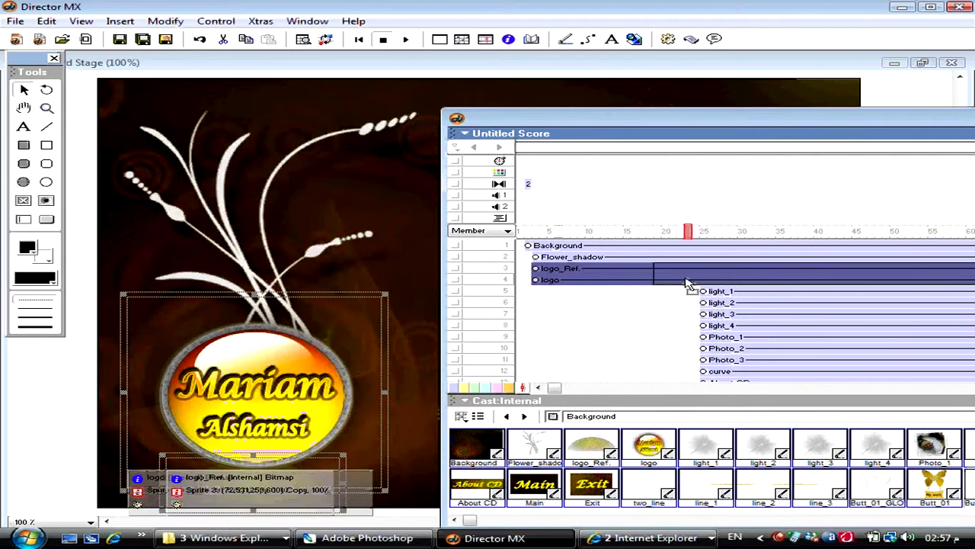
{"action": "left_click_drag", "start_coordinate": [577, 258], "coordinate": [560, 257]}
- Give frame 6 a DMWipe Up transition of 1.35 seconds, then rewind the movie
{"action": "double_click", "coordinate": [562, 188]}
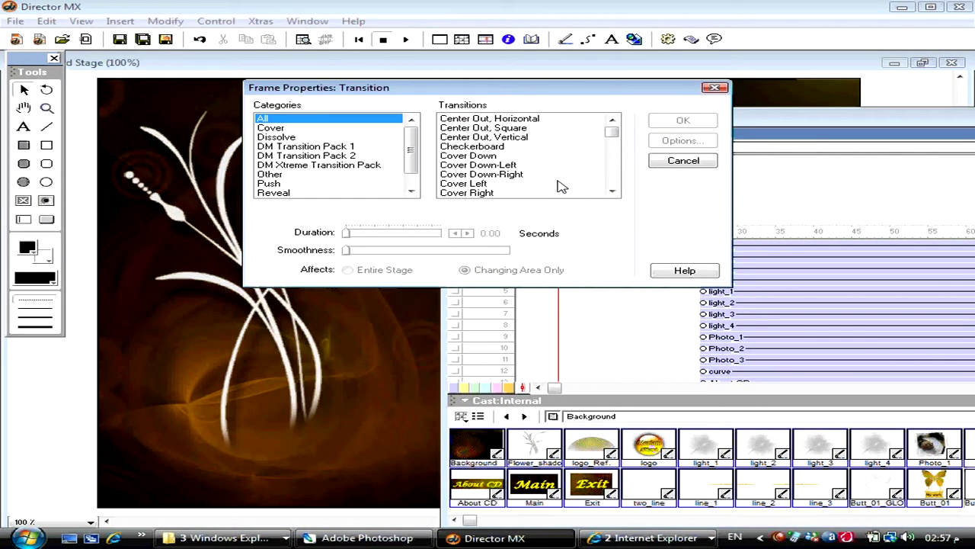
{"action": "left_click", "coordinate": [361, 147]}
{"action": "left_click", "coordinate": [508, 165]}
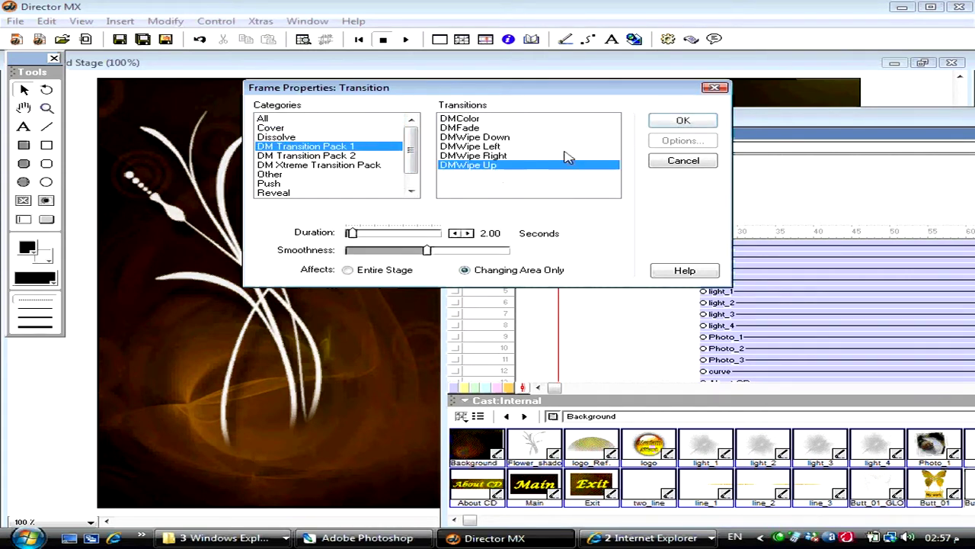
{"action": "left_click", "coordinate": [455, 233]}
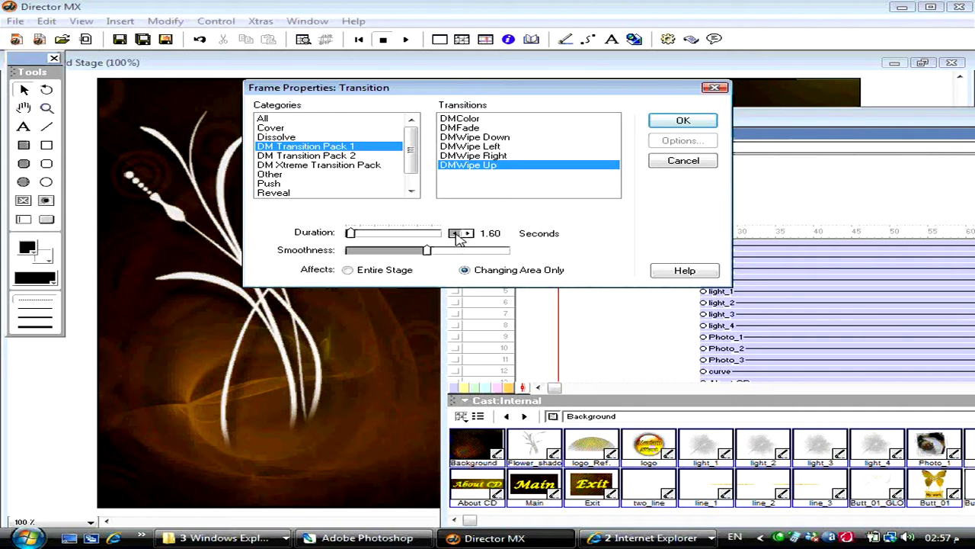
{"action": "left_click", "coordinate": [455, 233]}
{"action": "left_click", "coordinate": [684, 121]}
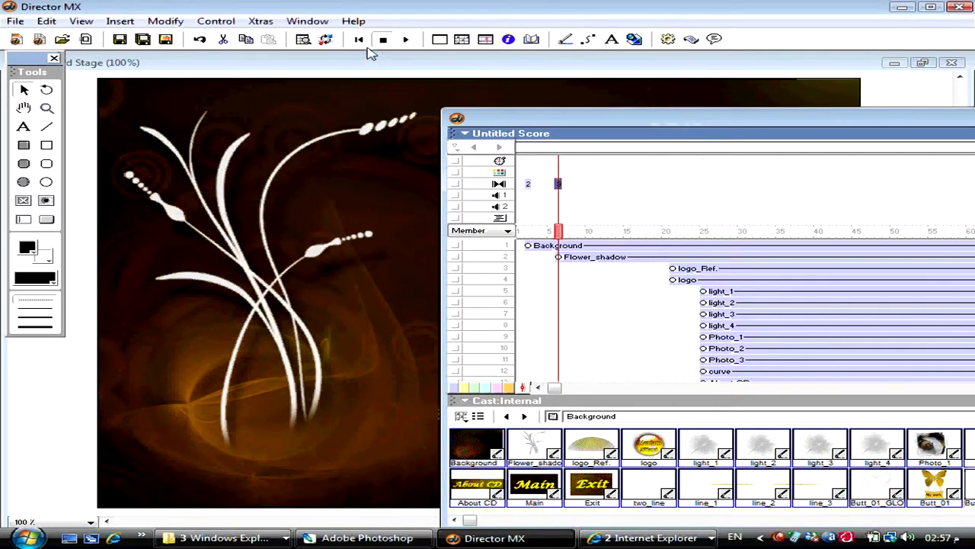
{"action": "left_click", "coordinate": [360, 42]}
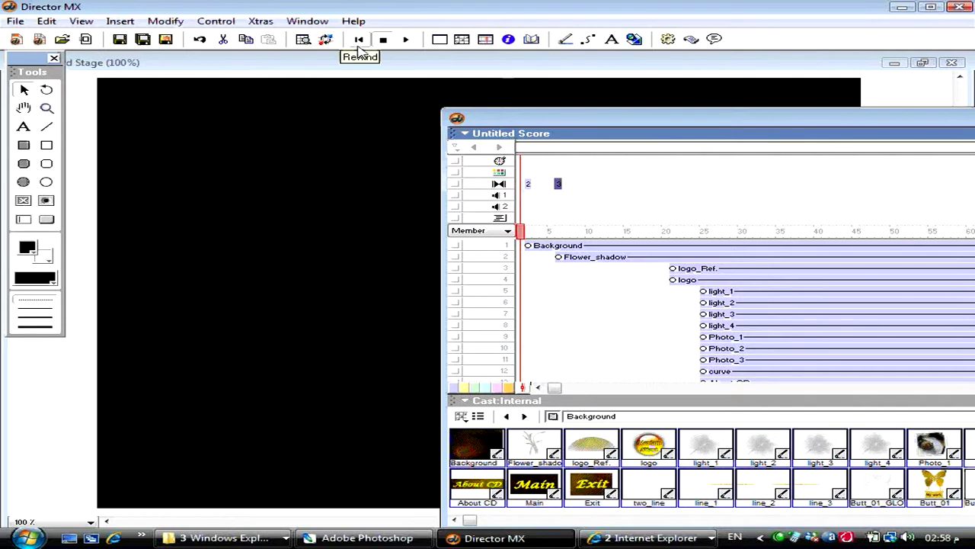
{"action": "left_click", "coordinate": [436, 64]}
{"action": "left_click", "coordinate": [407, 42]}
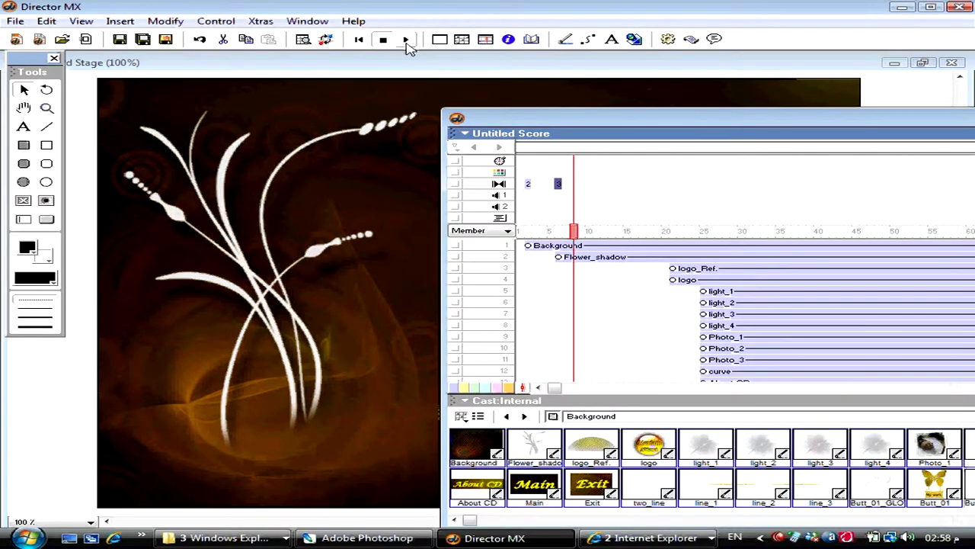
{"action": "left_click", "coordinate": [527, 184]}
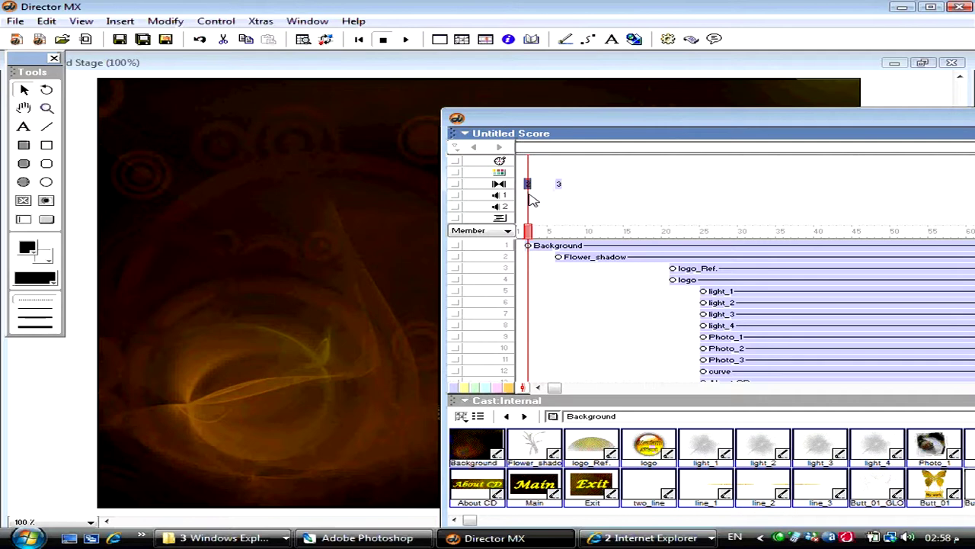
- Lengthen the frame 2 transition to 2.00 seconds
{"action": "double_click", "coordinate": [528, 184]}
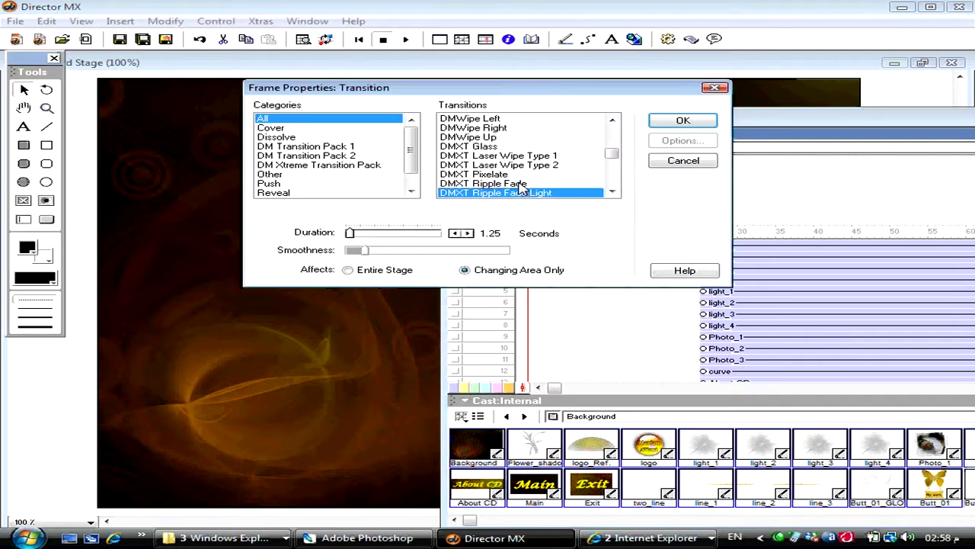
{"action": "left_click", "coordinate": [469, 233]}
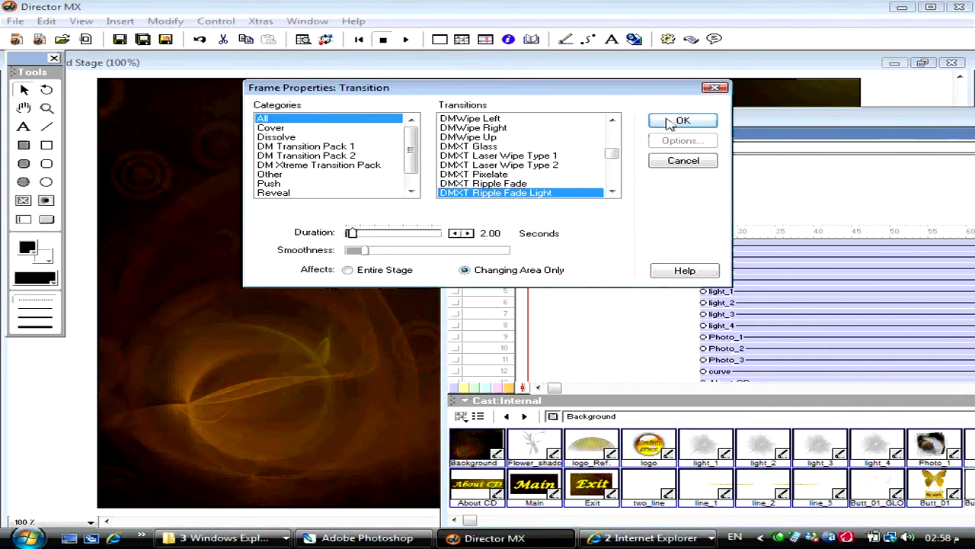
{"action": "left_click", "coordinate": [673, 122]}
- Rewind and play the movie through to the butterfly menu, then reopen the Score
{"action": "left_click", "coordinate": [565, 74]}
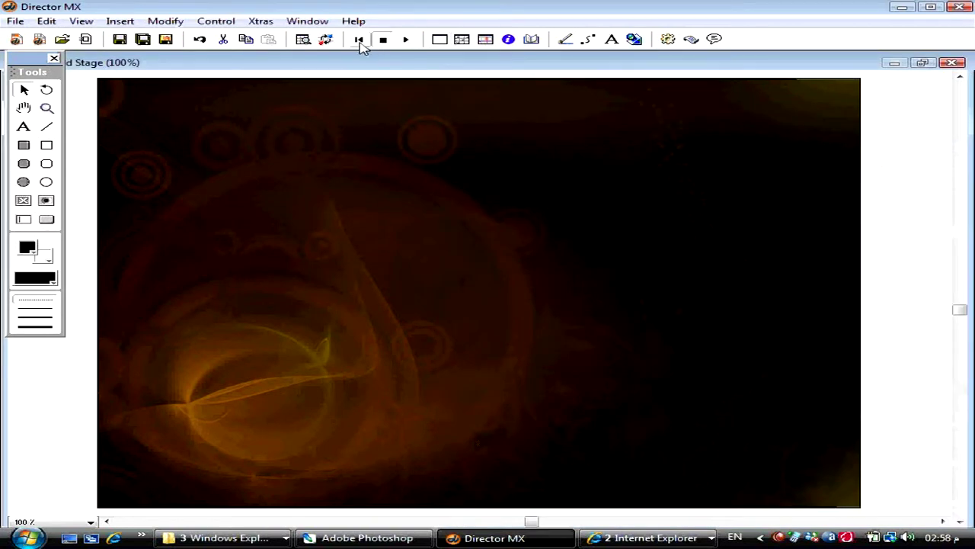
{"action": "left_click", "coordinate": [359, 39]}
{"action": "left_click", "coordinate": [406, 39]}
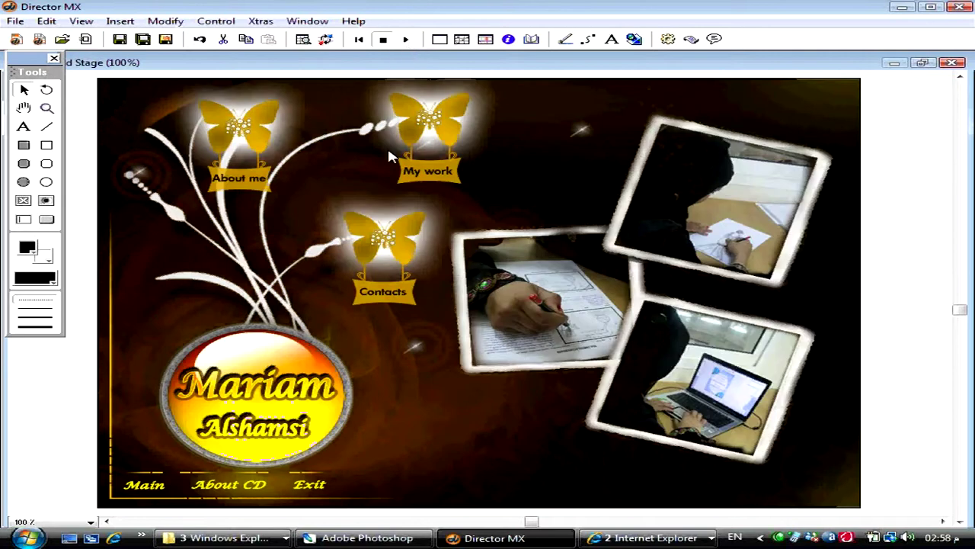
{"action": "left_click", "coordinate": [320, 362]}
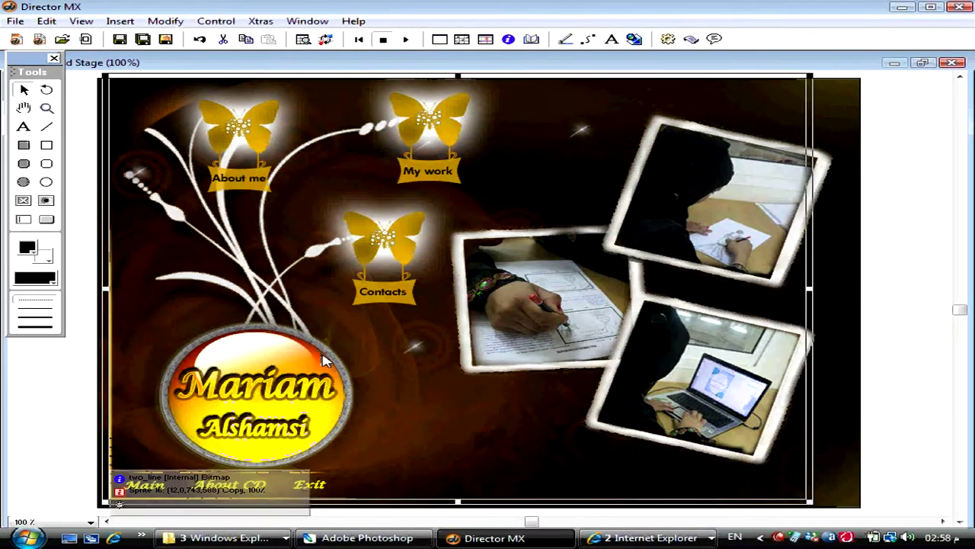
{"action": "key", "text": "ctrl+4"}
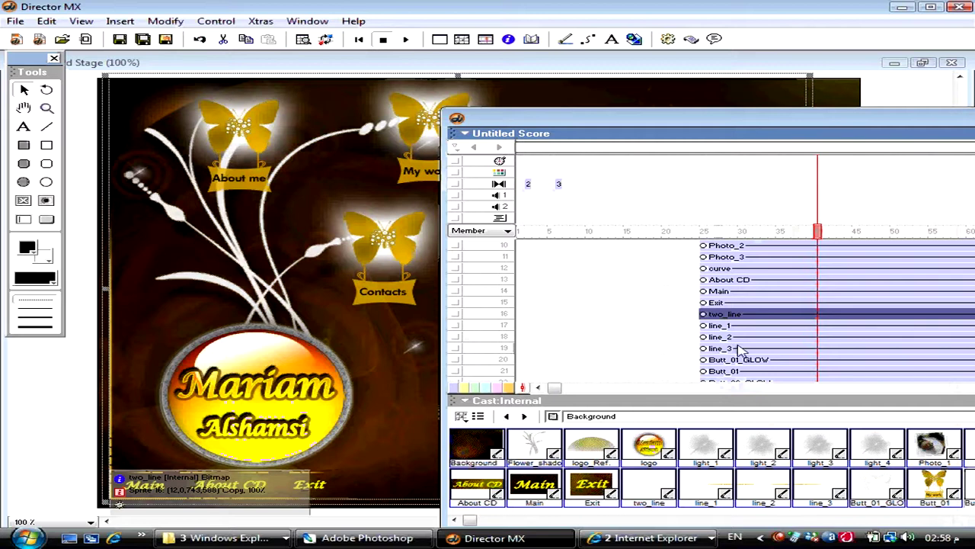
{"action": "scroll", "coordinate": [740, 316], "scroll_direction": "up", "scroll_amount": 2}
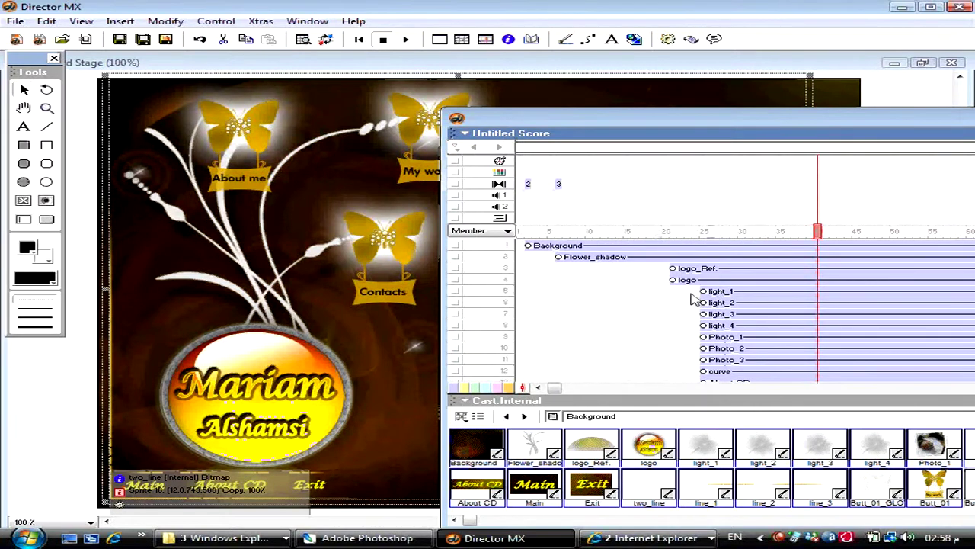
- Make the logo sprite in channel 4 start at frame 11
{"action": "left_click", "coordinate": [617, 284]}
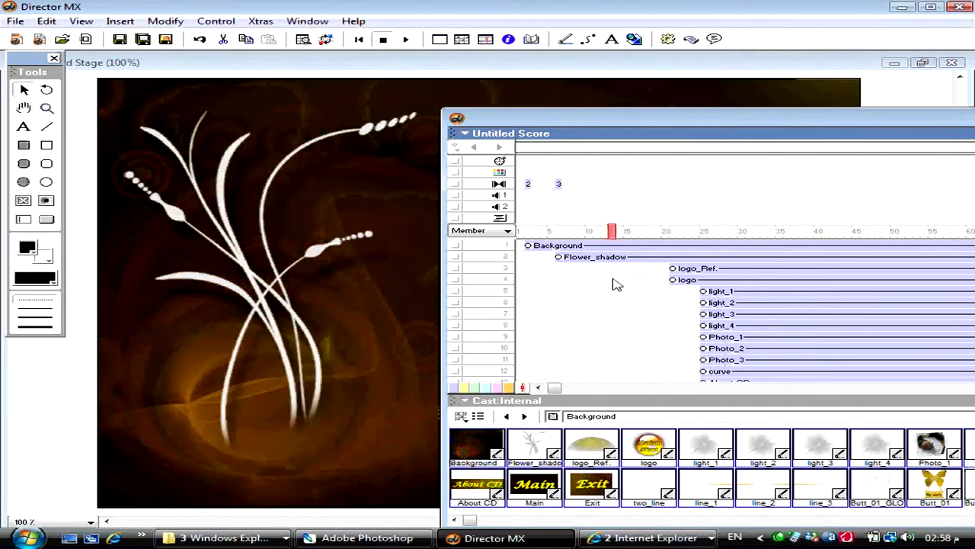
{"action": "left_click", "coordinate": [686, 278]}
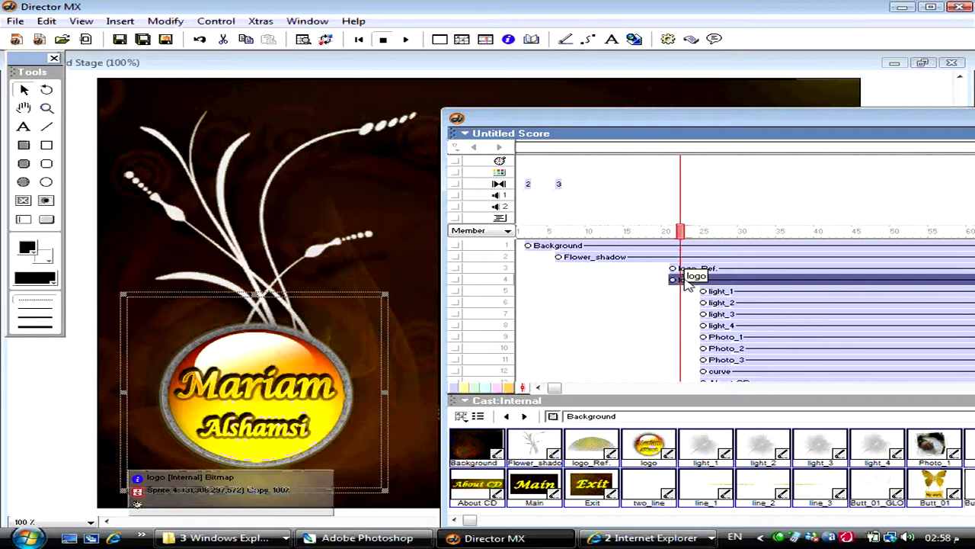
{"action": "key", "text": "ctrl+Down"}
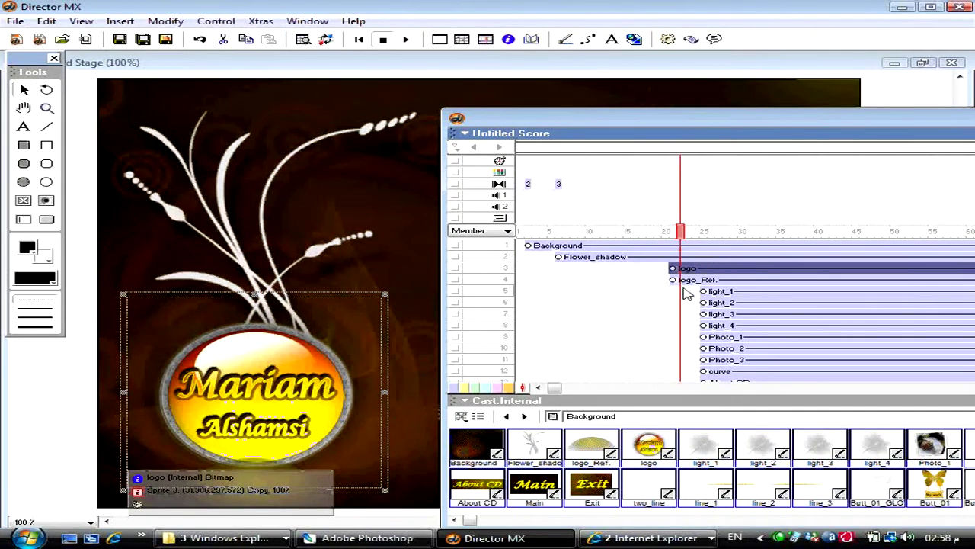
{"action": "key", "text": "ctrl+Up"}
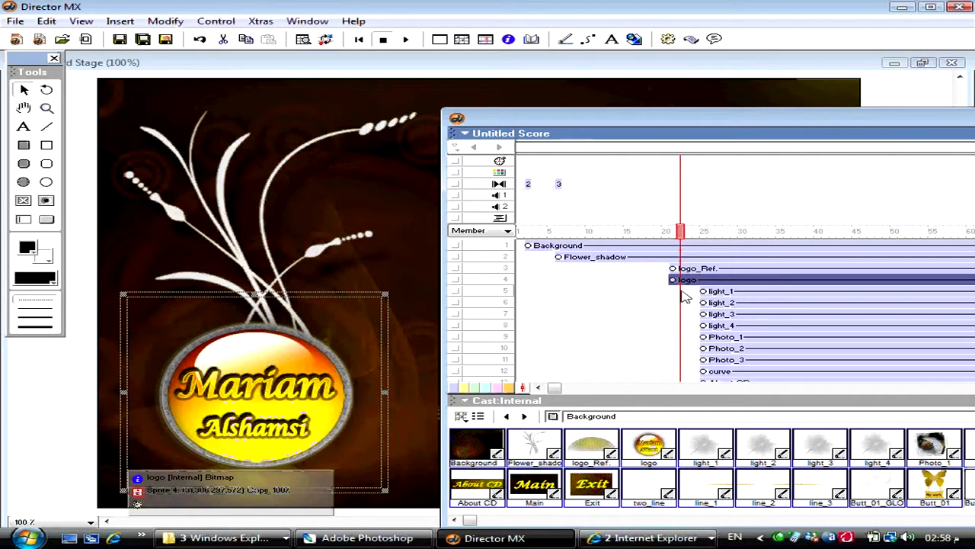
{"action": "left_click_drag", "start_coordinate": [674, 280], "coordinate": [596, 280]}
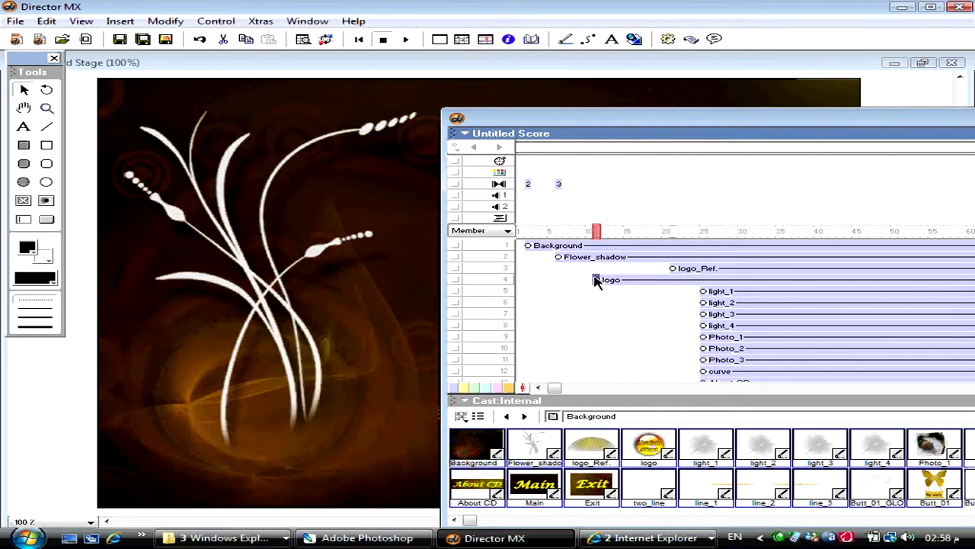
- Push logo_Ref. and the following sprites later, to about frame 38 onward
{"action": "left_click", "coordinate": [650, 269]}
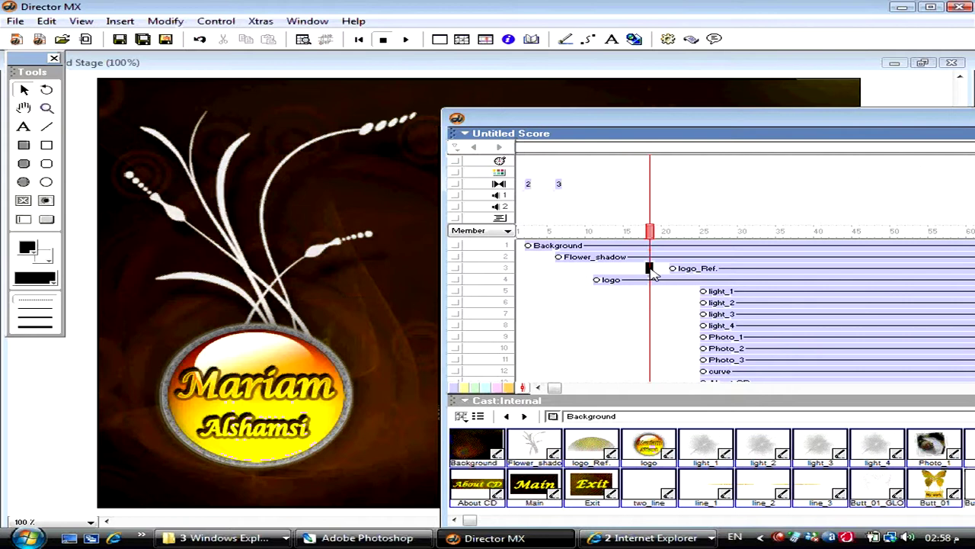
{"action": "left_click", "coordinate": [644, 270]}
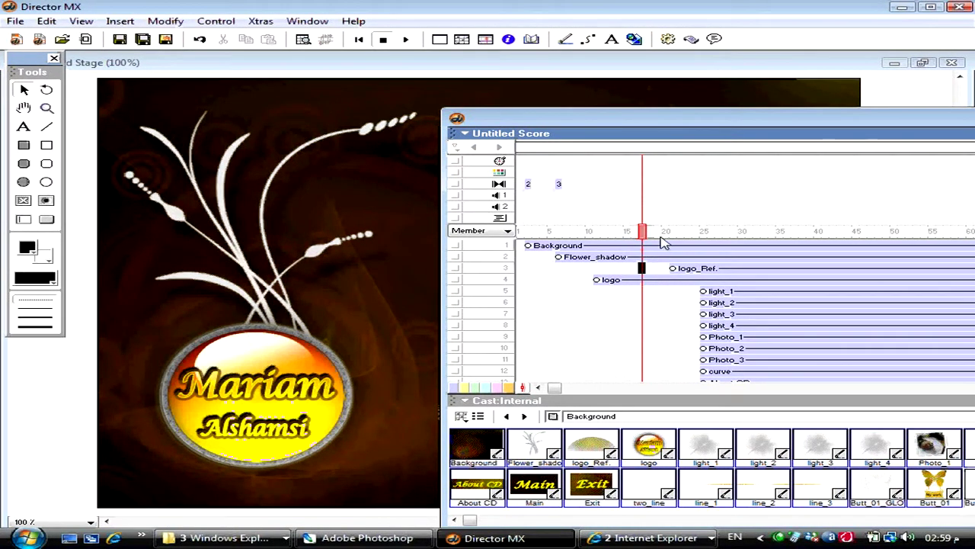
{"action": "left_click_drag", "start_coordinate": [661, 233], "coordinate": [675, 274]}
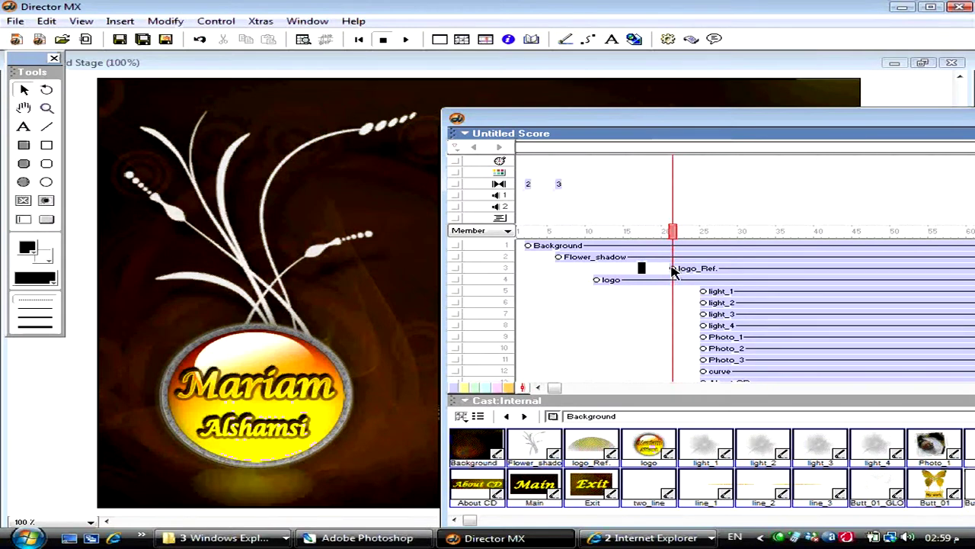
{"action": "left_click_drag", "start_coordinate": [619, 238], "coordinate": [642, 240]}
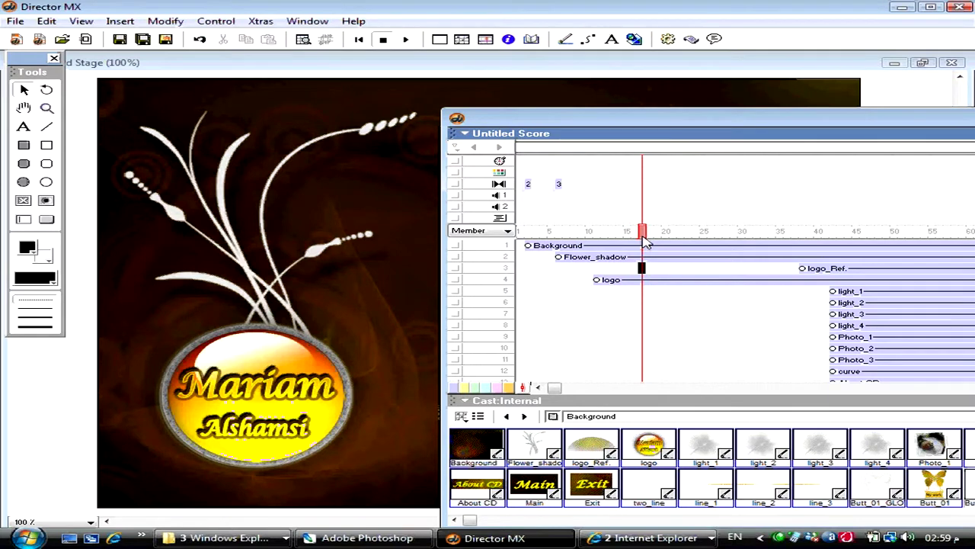
- Insert keyframes in the logo sprite at frames 20, 26 and 34
{"action": "left_click", "coordinate": [660, 282]}
{"action": "key", "text": "ctrl+alt+k"}
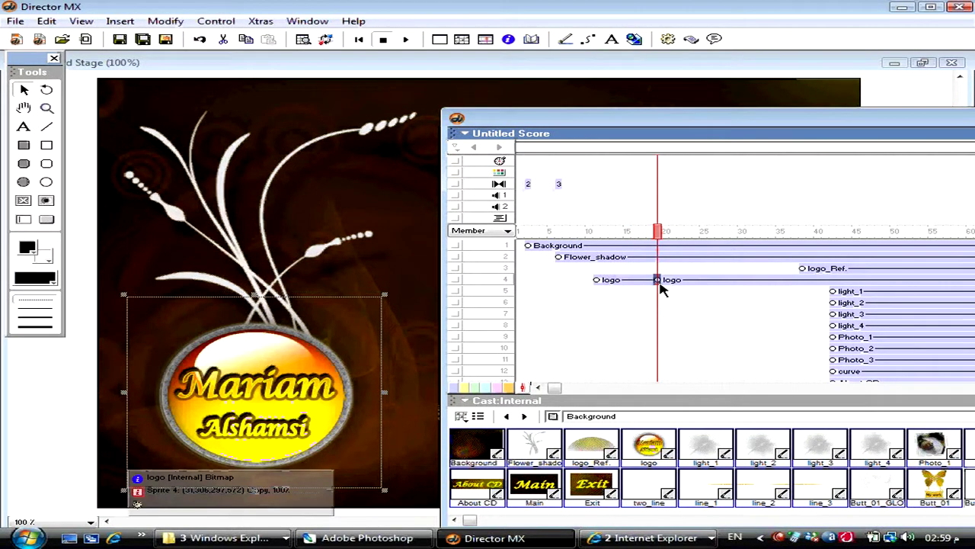
{"action": "left_click", "coordinate": [715, 284]}
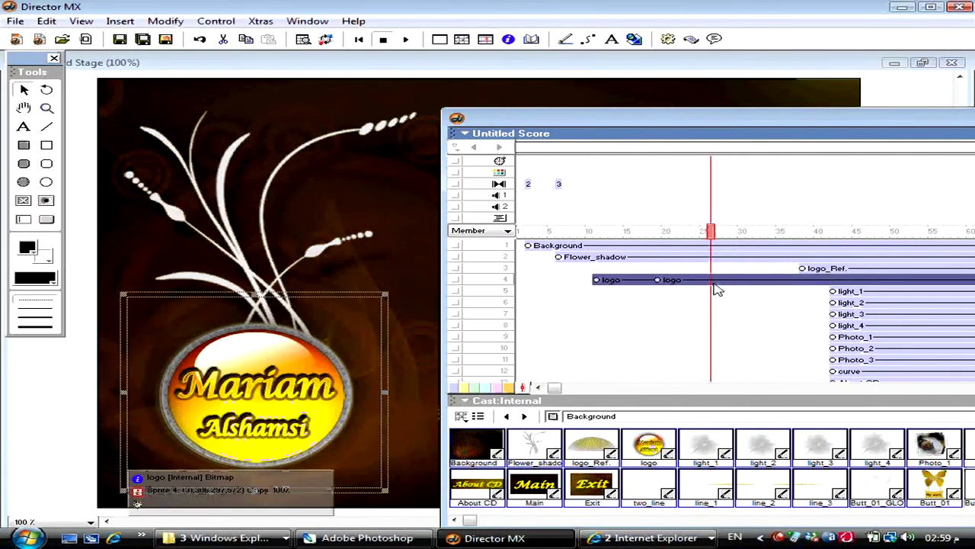
{"action": "key", "text": "ctrl+alt+k"}
{"action": "left_click", "coordinate": [773, 282]}
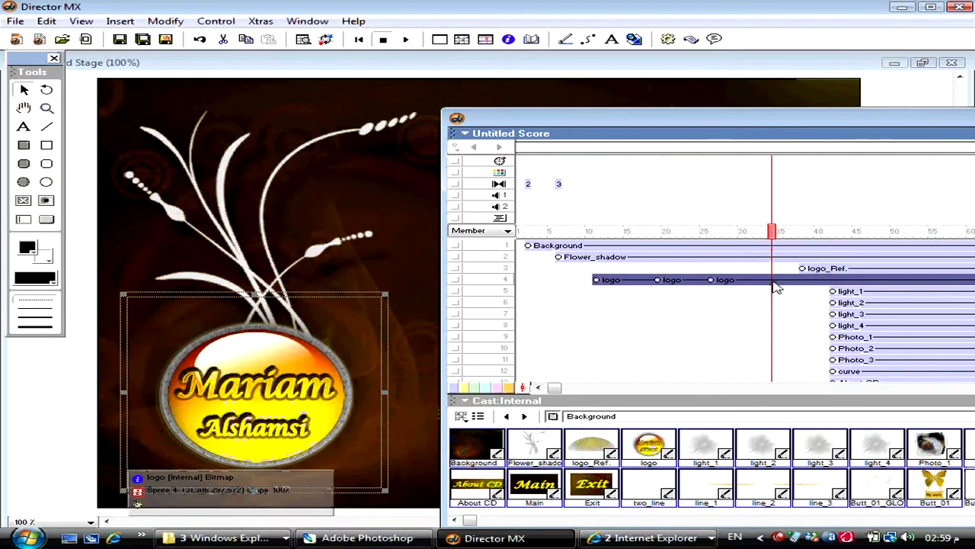
{"action": "key", "text": "ctrl+alt+k"}
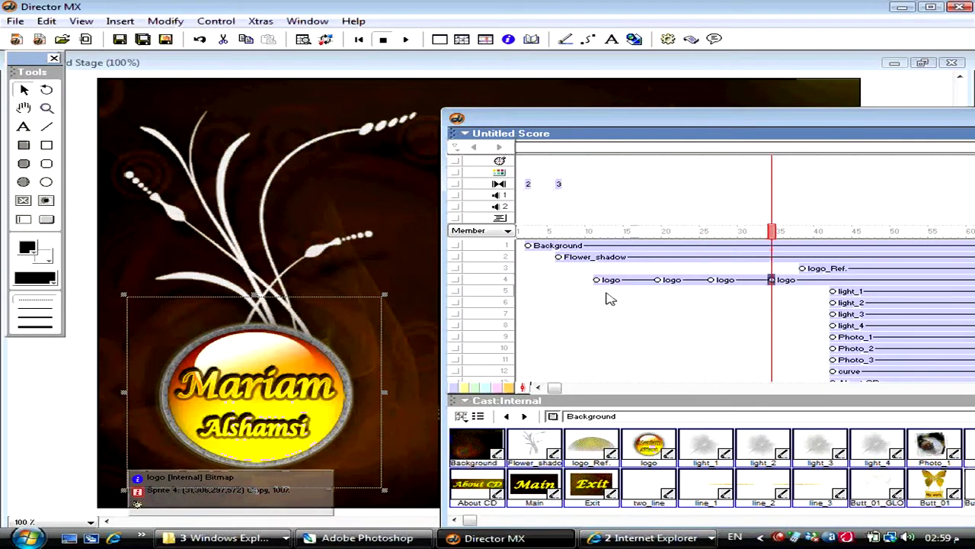
{"action": "left_click", "coordinate": [600, 280]}
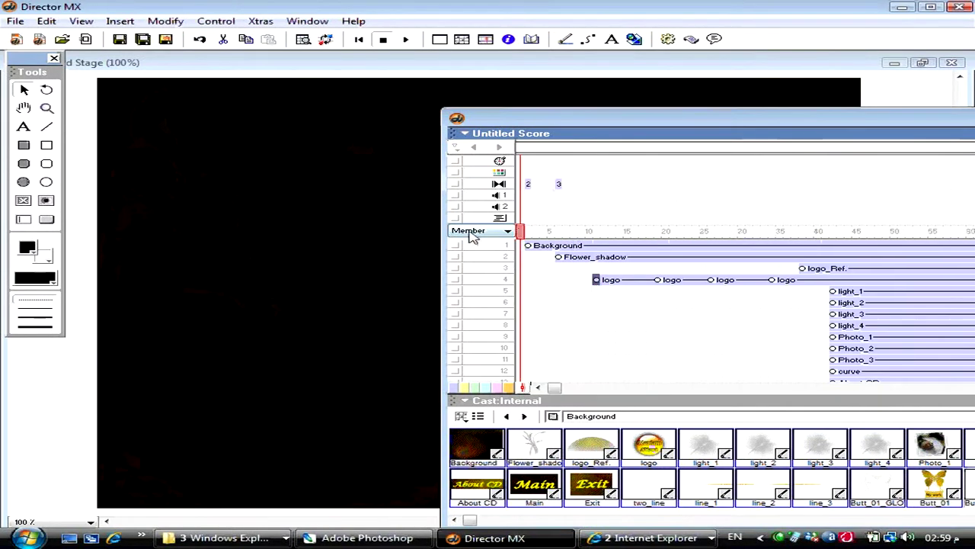
- Try rotating the logo counter-clockwise on stage at its first keyframe, then undo it
{"action": "left_click", "coordinate": [612, 231]}
{"action": "left_click_drag", "start_coordinate": [612, 230], "coordinate": [595, 232]}
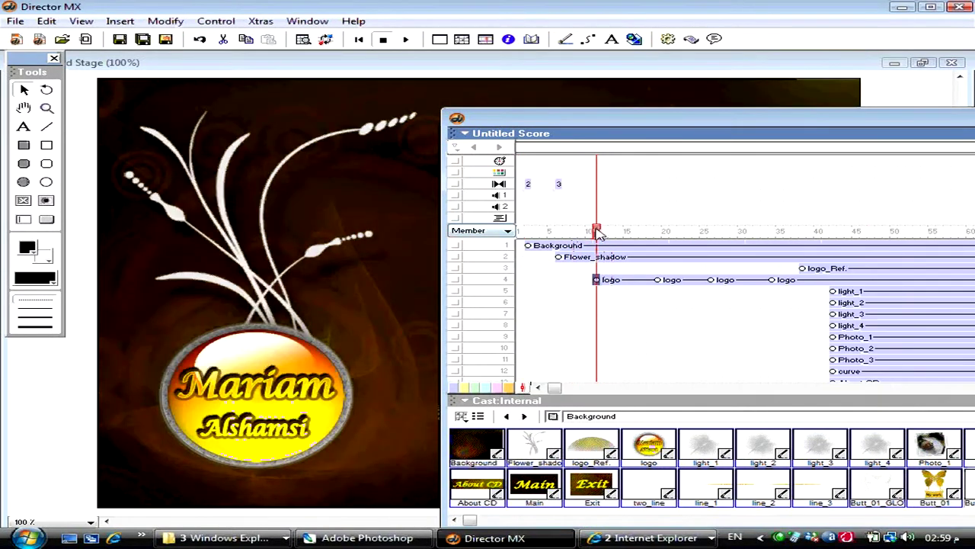
{"action": "left_click", "coordinate": [554, 69]}
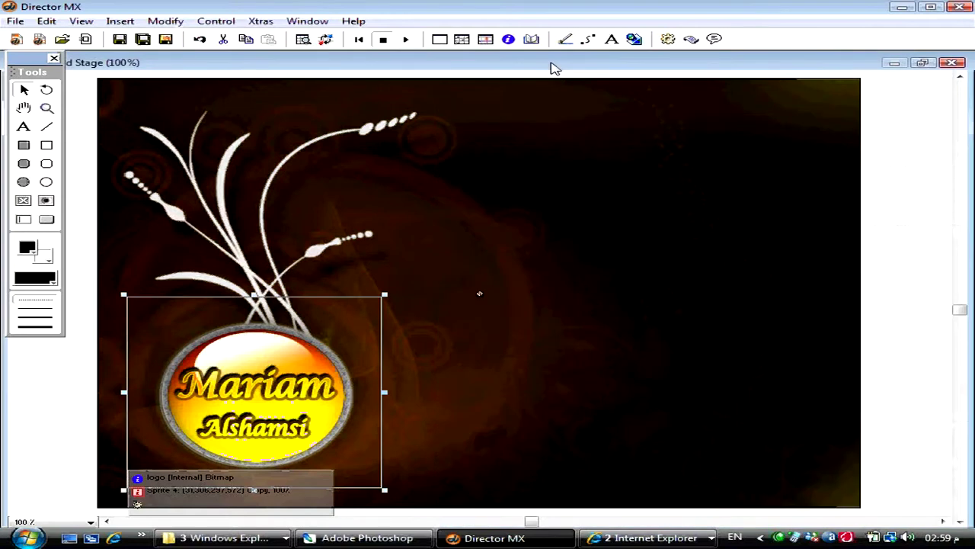
{"action": "left_click", "coordinate": [47, 90]}
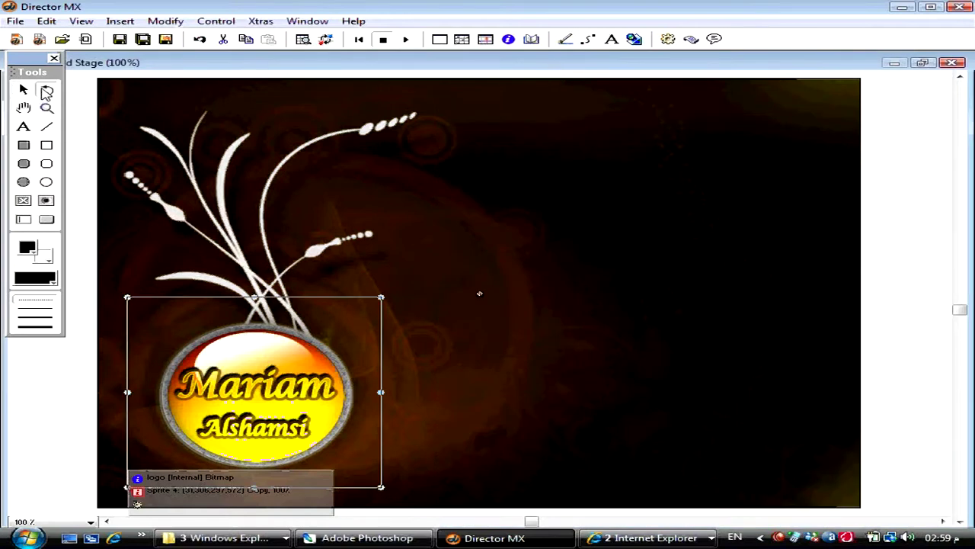
{"action": "left_click_drag", "start_coordinate": [203, 340], "coordinate": [256, 474]}
{"action": "key", "text": "ctrl+z"}
- Centre the logo image's registration point in the Paint window, moving the logo mid-stage
{"action": "double_click", "coordinate": [260, 358]}
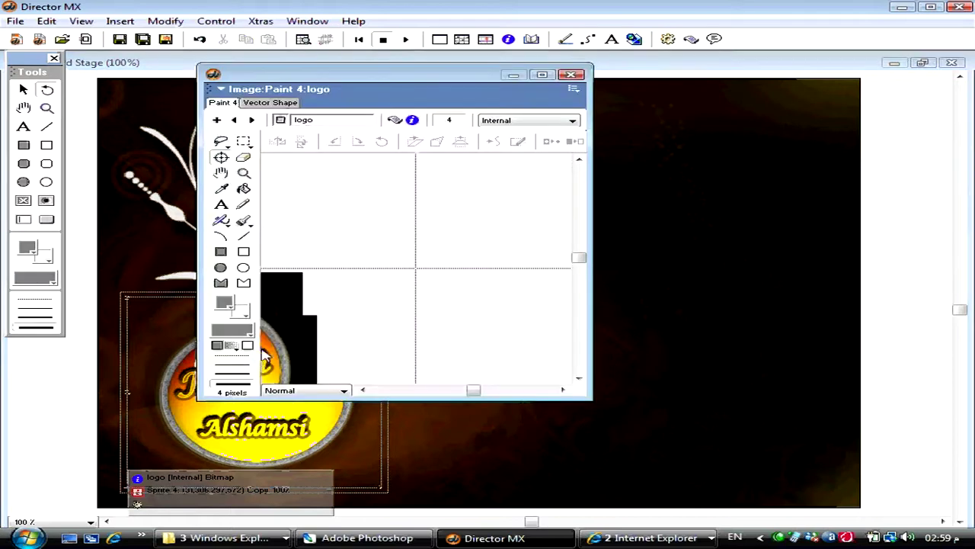
{"action": "double_click", "coordinate": [221, 157]}
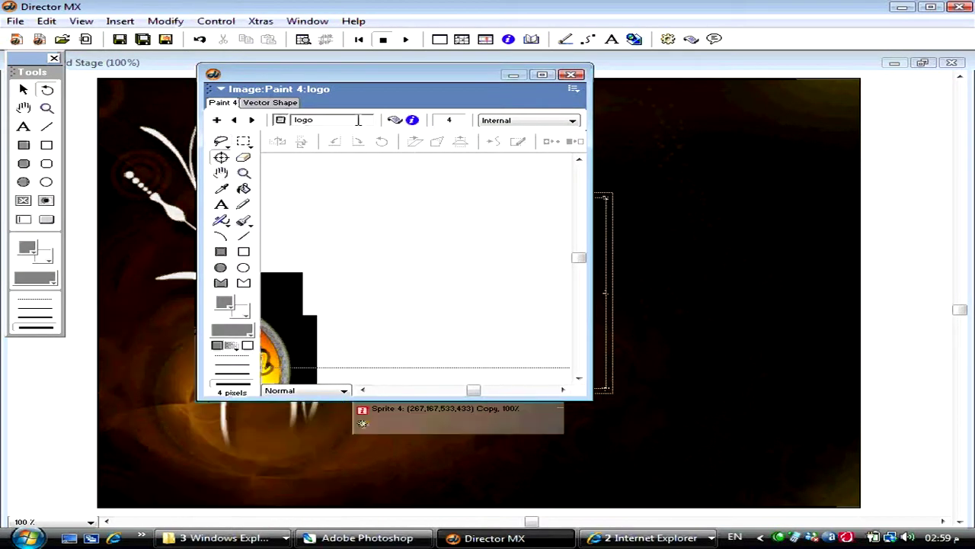
{"action": "left_click", "coordinate": [572, 74]}
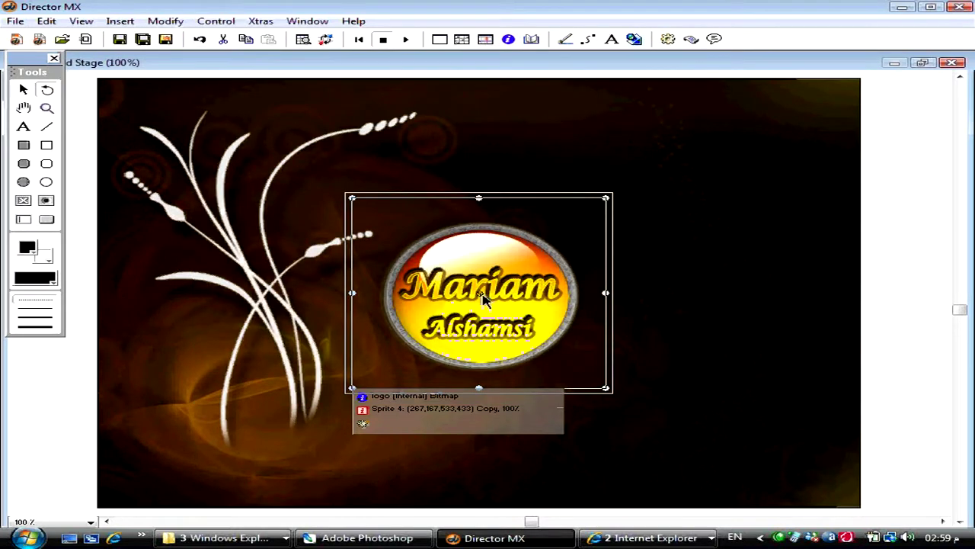
- Return to the Arrow tool, preview the logo playback, and bring up the save dialog
{"action": "left_click", "coordinate": [23, 90]}
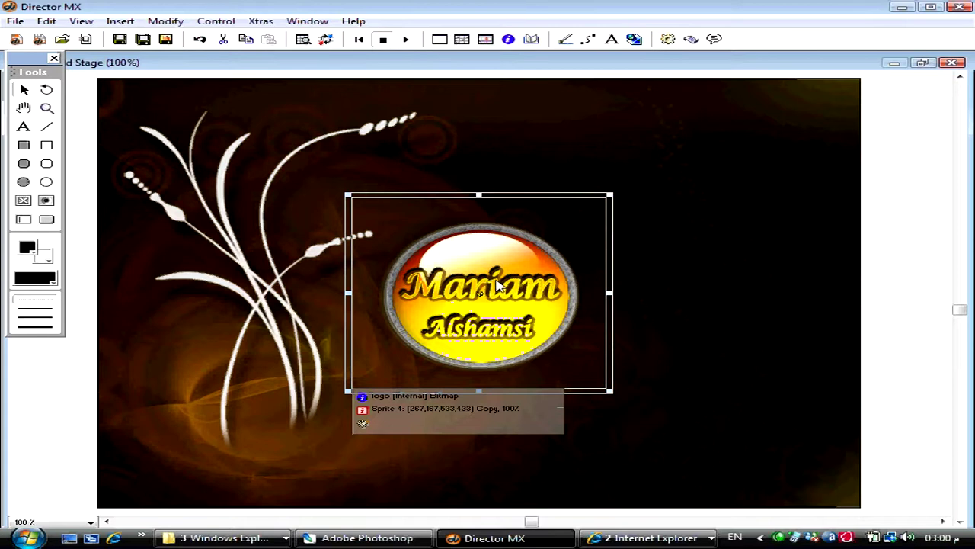
{"action": "key", "text": "ctrl+alt+p"}
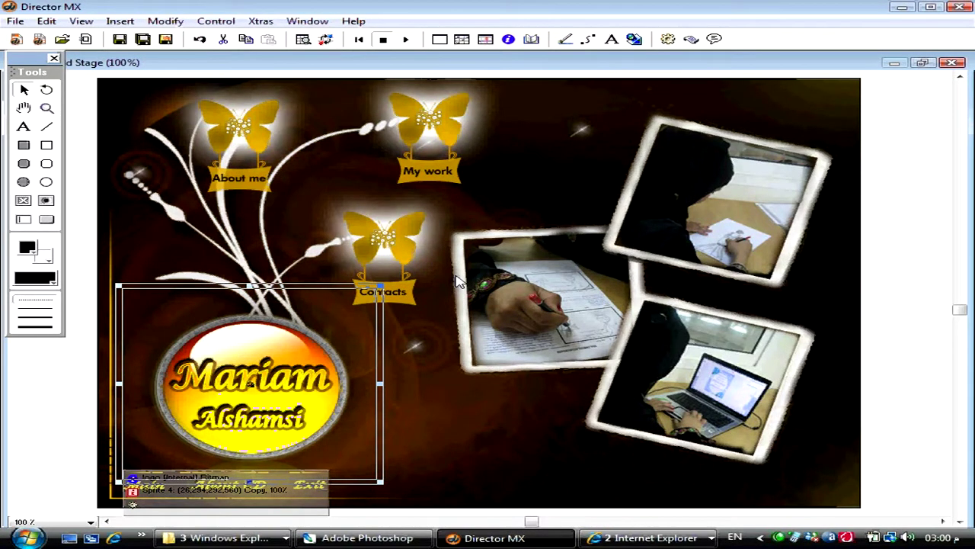
{"action": "key", "text": "ctrl+s"}
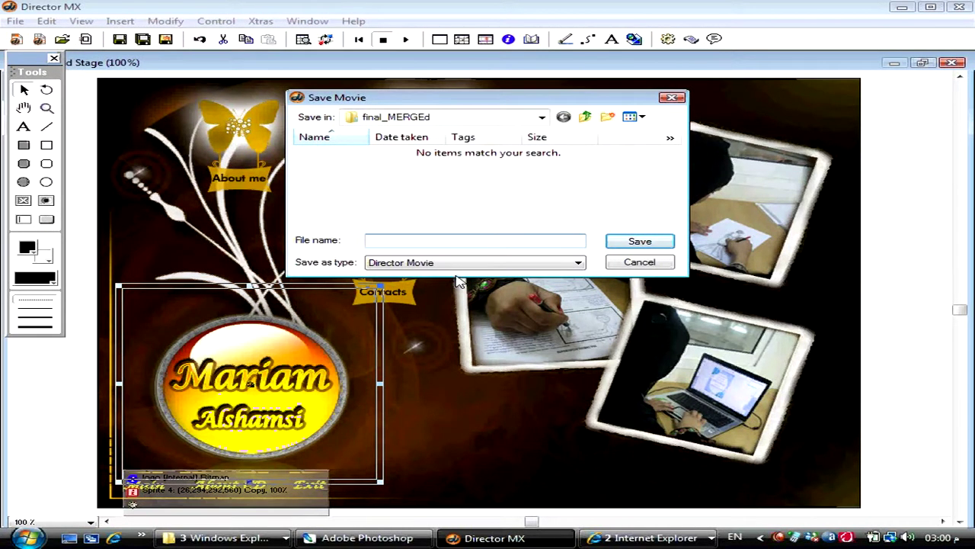
{"action": "left_click", "coordinate": [586, 116]}
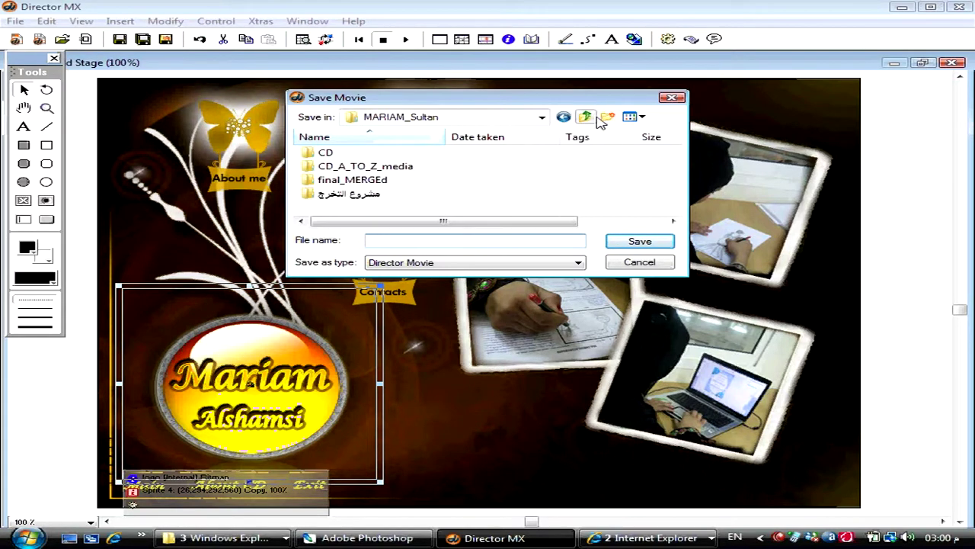
{"action": "left_click", "coordinate": [607, 118]}
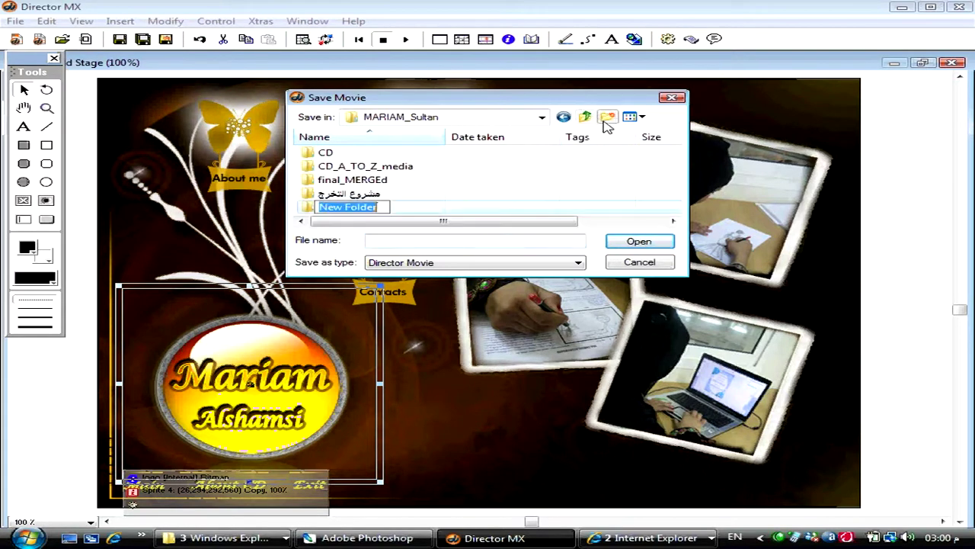
{"action": "type", "text": "DIRs"}
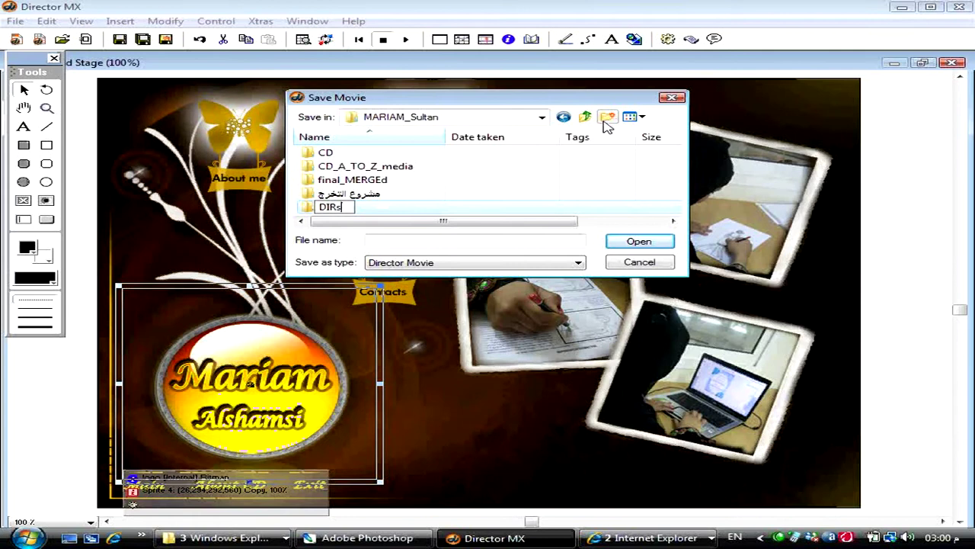
{"action": "key", "text": "Return"}
{"action": "key", "text": "Return"}
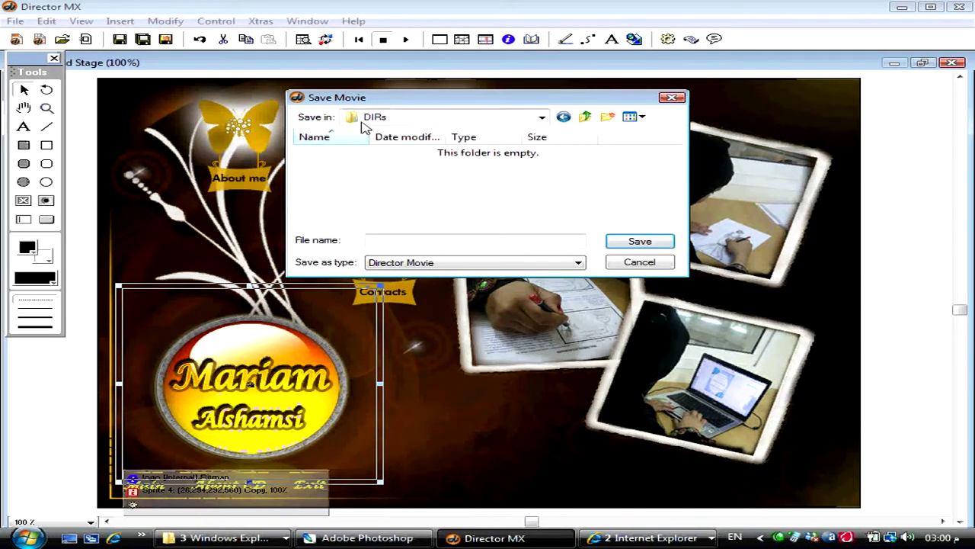
- Save the movie there as CD
{"action": "left_click", "coordinate": [387, 240]}
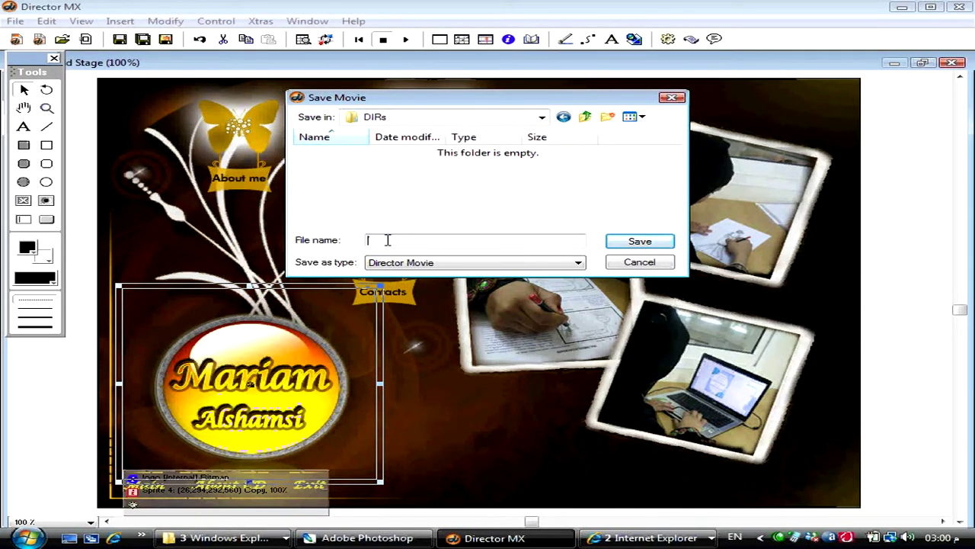
{"action": "type", "text": "ma"}
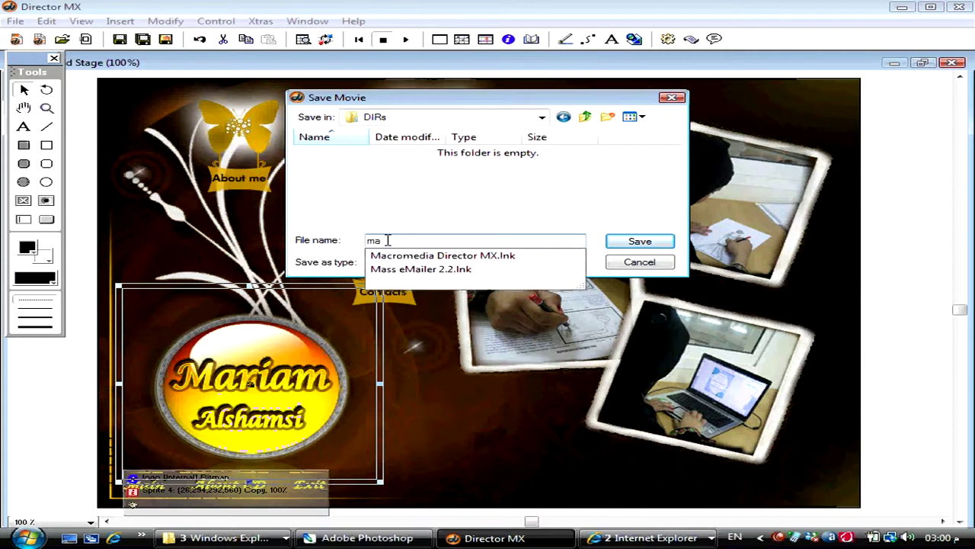
{"action": "key", "text": "BackSpace"}
{"action": "key", "text": "BackSpace"}
{"action": "type", "text": "CD"}
{"action": "key", "text": "Return"}
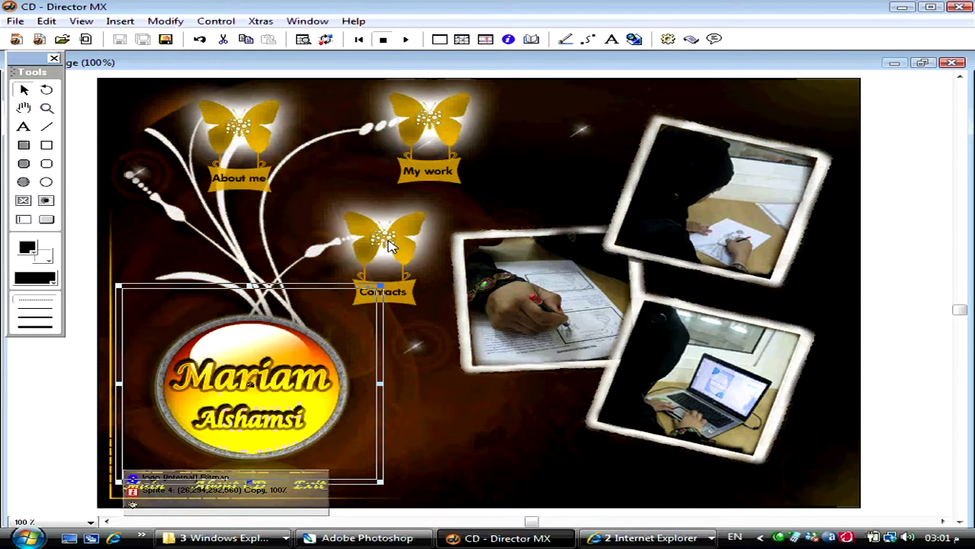
- Select the logo's first keyframe at frame 11 in the Score
{"action": "key", "text": "ctrl+4"}
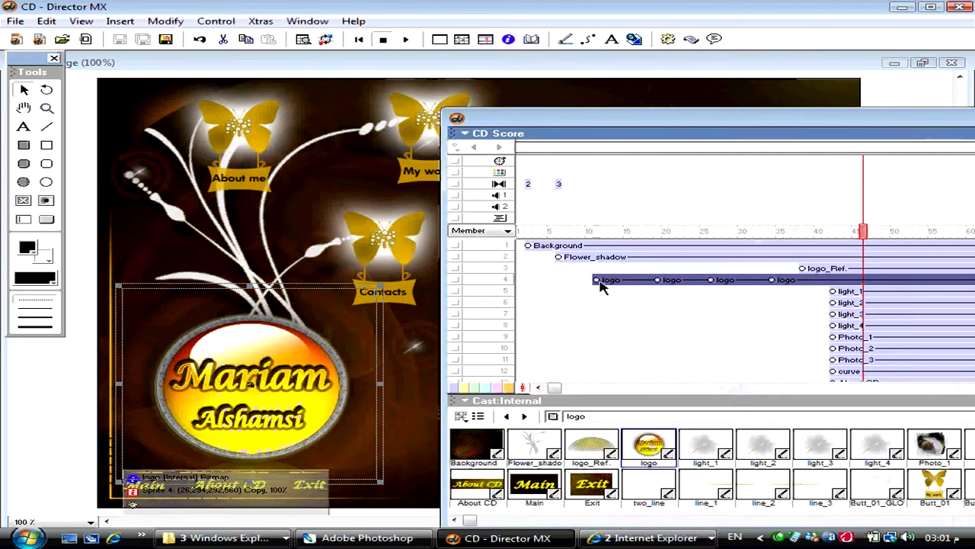
{"action": "left_click", "coordinate": [596, 279]}
{"action": "left_click", "coordinate": [437, 65]}
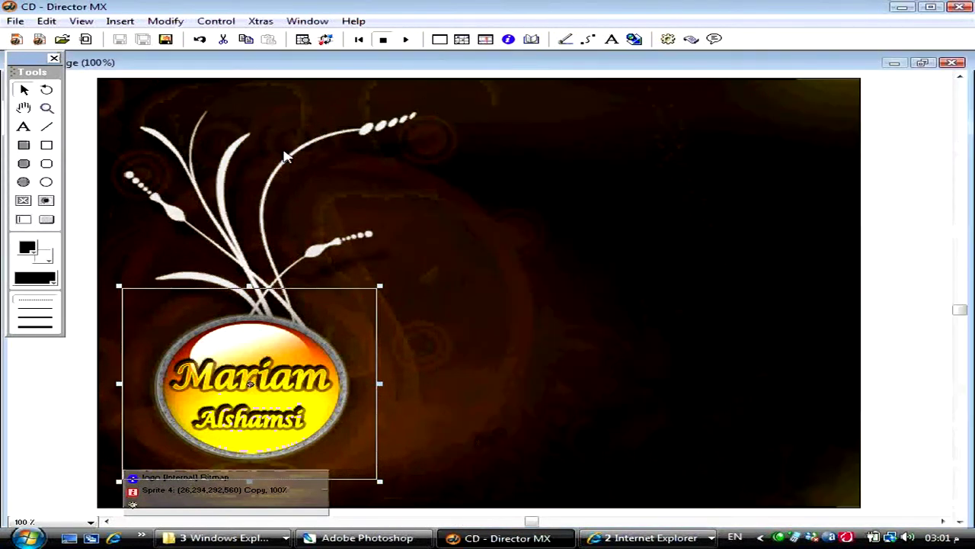
- Rotate the logo to about −264° and nudge it left to the stage's lower-left edge
{"action": "left_click_drag", "start_coordinate": [220, 213], "coordinate": [272, 441]}
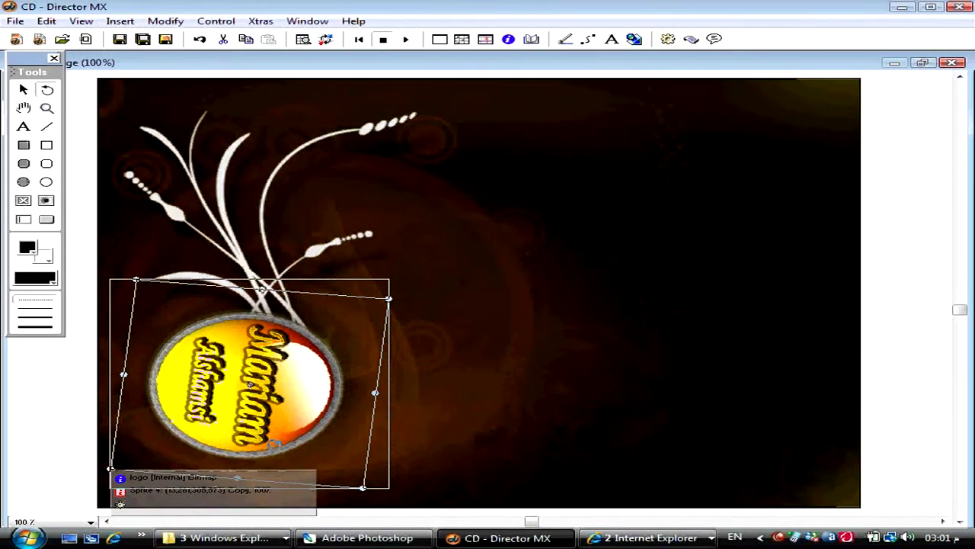
{"action": "key", "text": "ctrl+z"}
{"action": "key", "text": "ctrl+z"}
{"action": "key", "text": "Tab"}
{"action": "key", "text": "Left"}
{"action": "key", "text": "Left"}
{"action": "key", "text": "Left"}
{"action": "key", "text": "Left"}
{"action": "key", "text": "Left"}
{"action": "key", "text": "Left"}
{"action": "key", "text": "Left"}
{"action": "key", "text": "Left"}
{"action": "key", "text": "Left"}
{"action": "key", "text": "Left"}
{"action": "key", "text": "Left"}
{"action": "key", "text": "Left"}
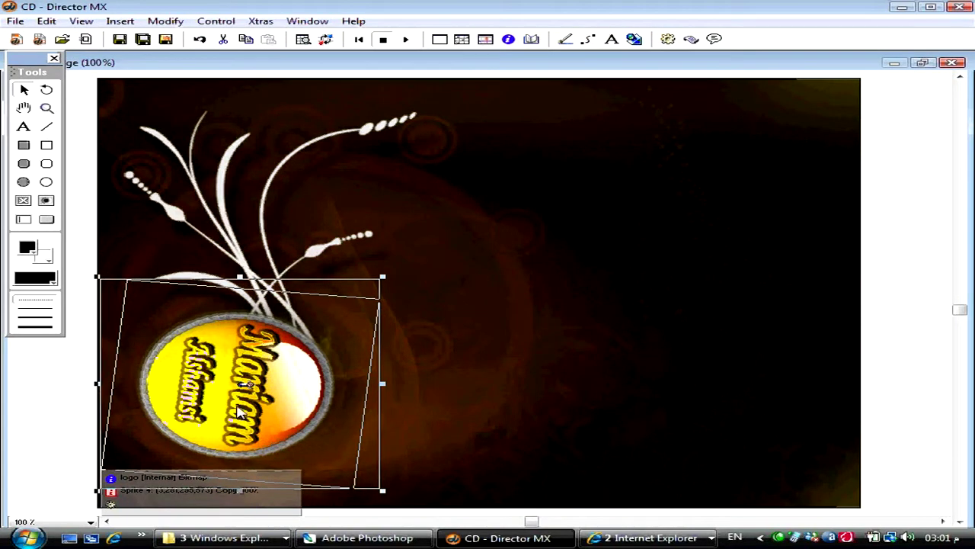
{"action": "key", "text": "shift+Left"}
{"action": "key", "text": "shift+Left"}
{"action": "key", "text": "shift+Left"}
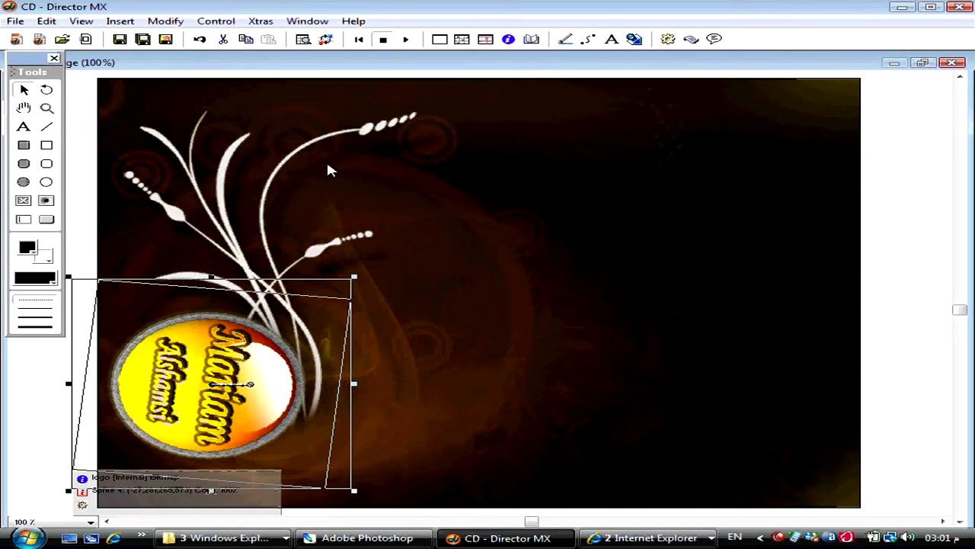
{"action": "left_click", "coordinate": [508, 39]}
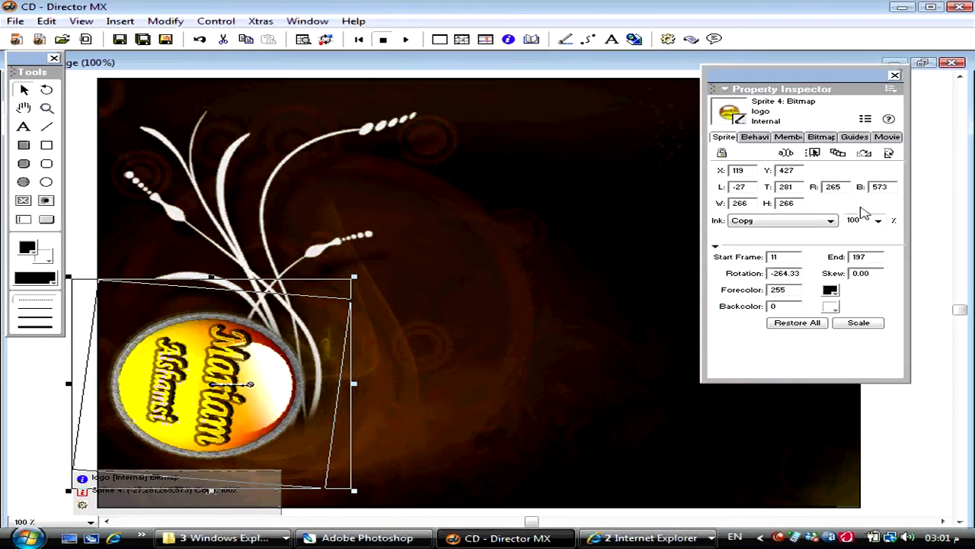
- Set the frame-11 logo sprite's Blend to 0% so it is hidden on stage
{"action": "left_click", "coordinate": [861, 221]}
{"action": "type", "text": "0"}
{"action": "key", "text": "Return"}
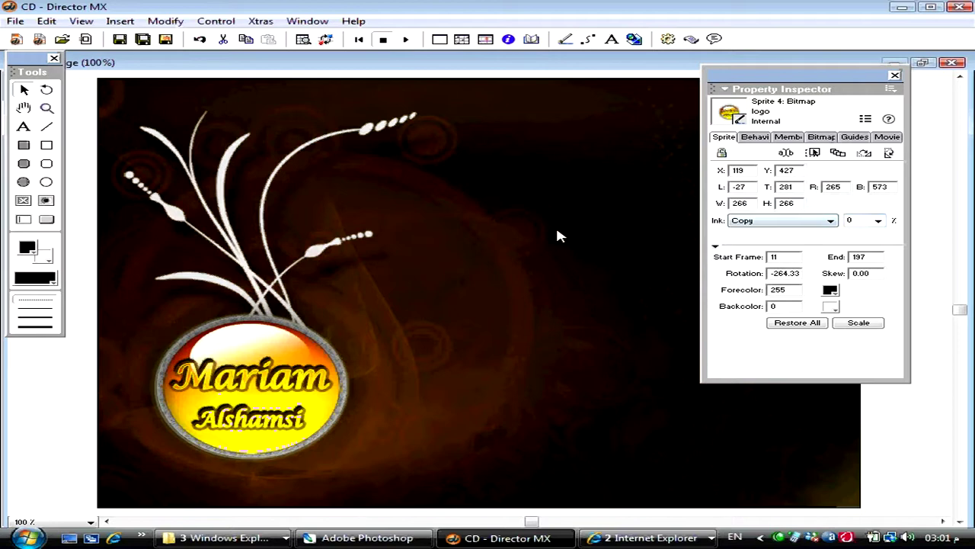
{"action": "key", "text": "ctrl+4"}
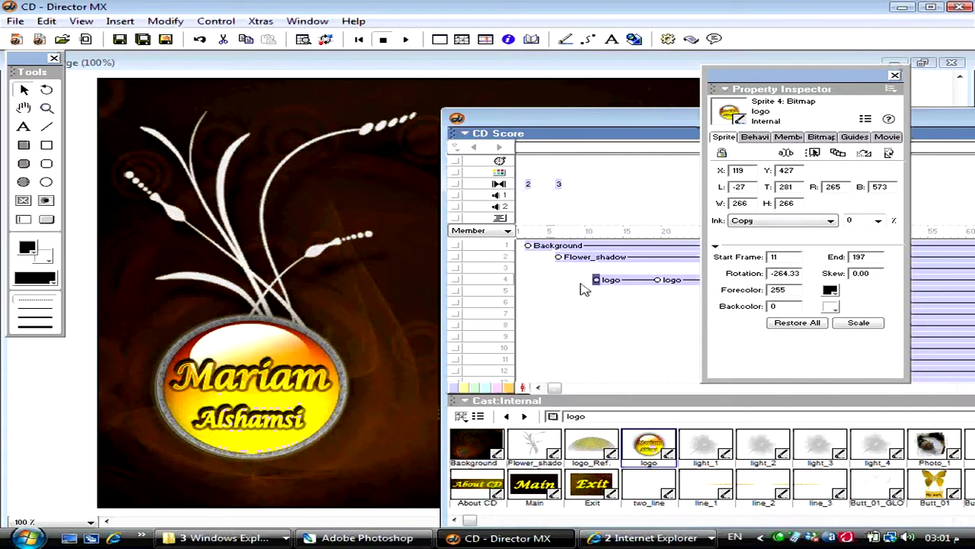
{"action": "left_click", "coordinate": [611, 290]}
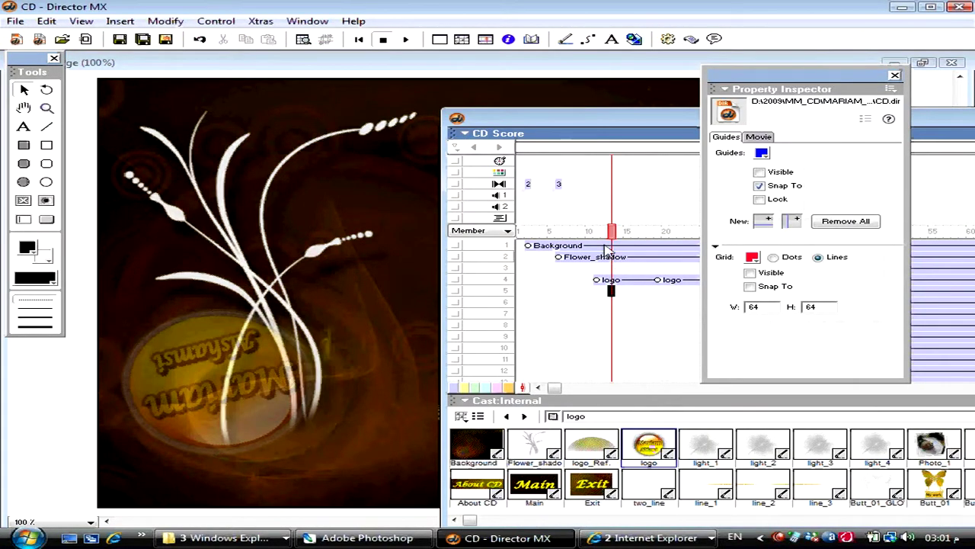
- Scrub from frame 13 to about frame 20 to preview the logo fade-in, then play
{"action": "left_click_drag", "start_coordinate": [611, 231], "coordinate": [633, 238]}
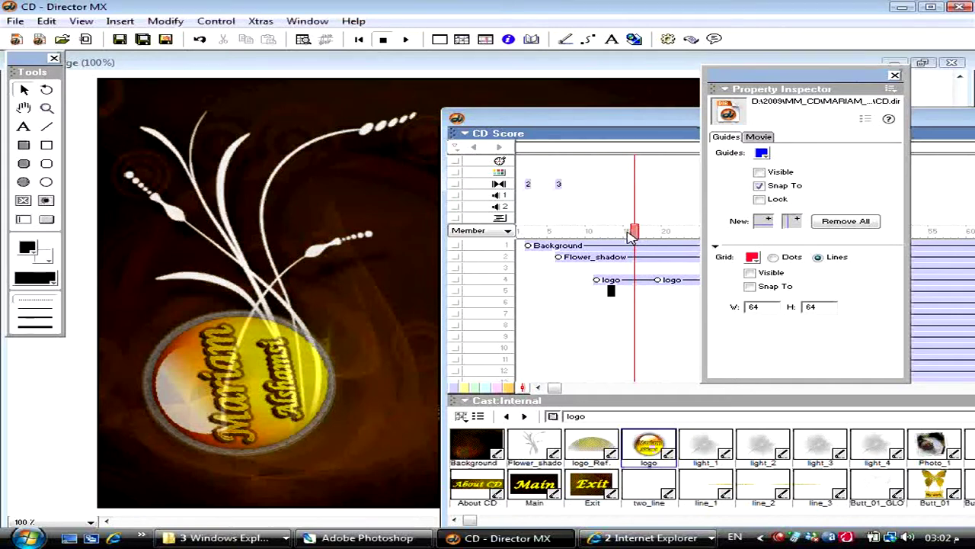
{"action": "left_click", "coordinate": [633, 233]}
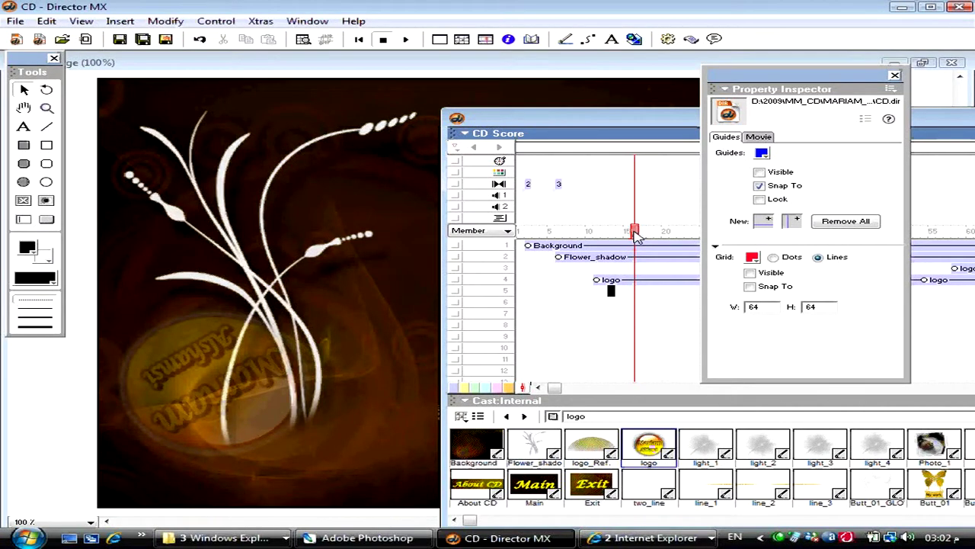
{"action": "key", "text": "ctrl+alt+p"}
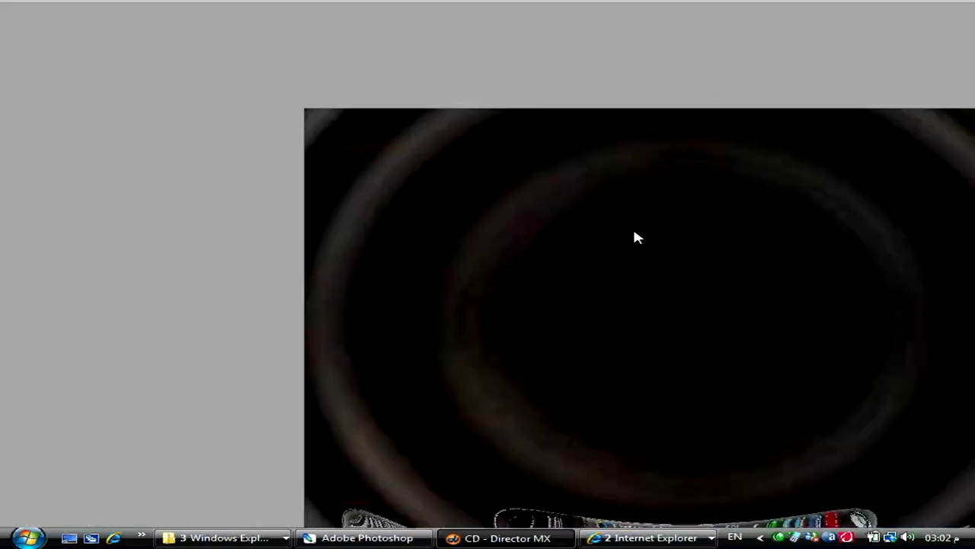
- Set the movie's stage Location to Centered in the Movie properties
{"action": "key", "text": "ctrl+alt+s"}
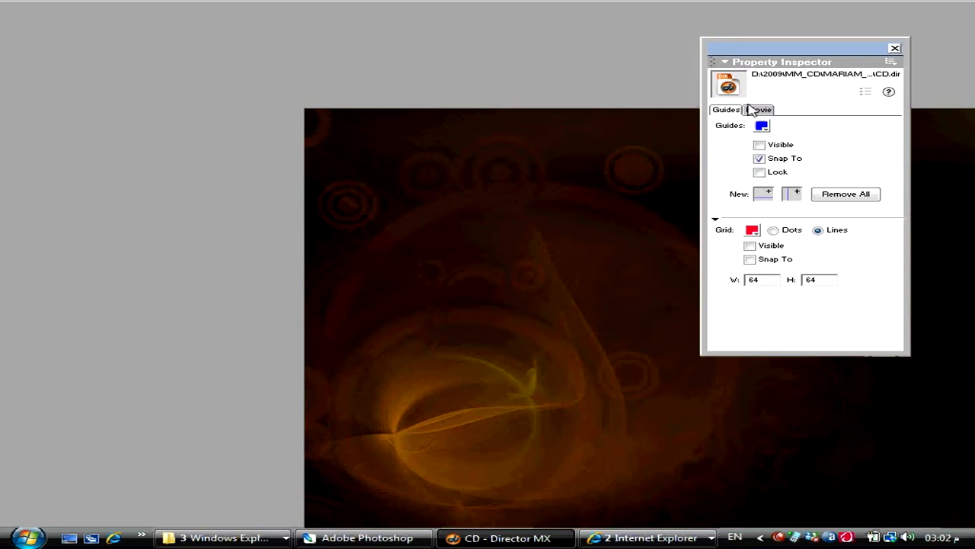
{"action": "left_click", "coordinate": [758, 112]}
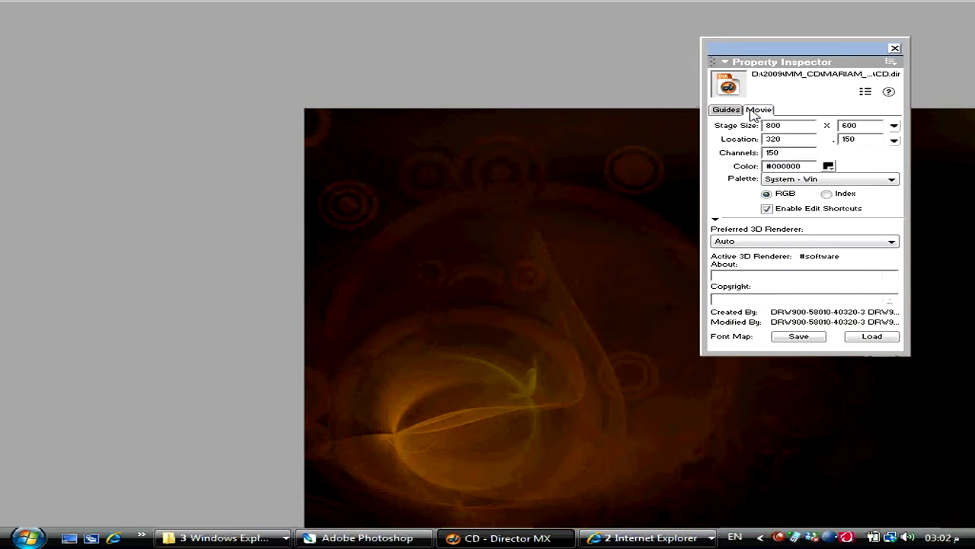
{"action": "left_click", "coordinate": [894, 141]}
{"action": "left_click", "coordinate": [871, 157]}
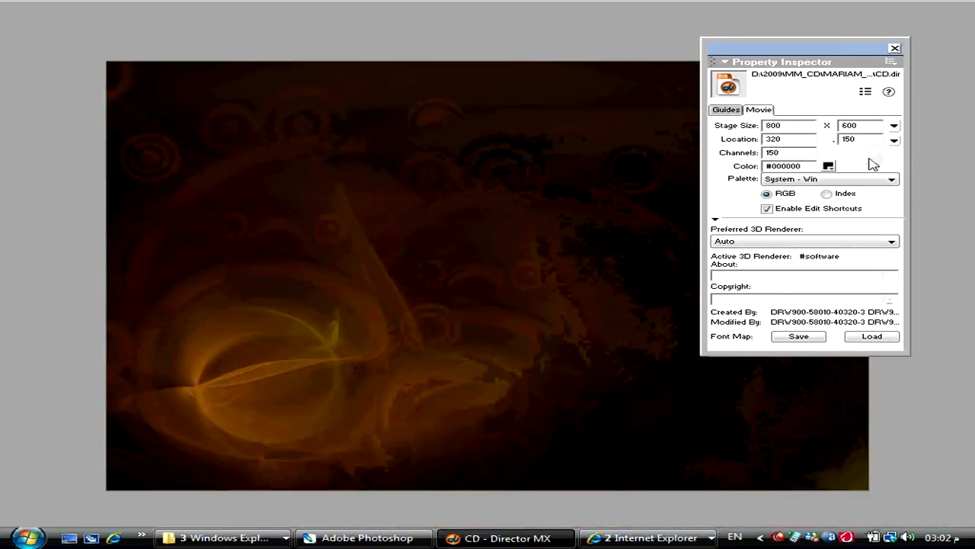
{"action": "left_click", "coordinate": [894, 49]}
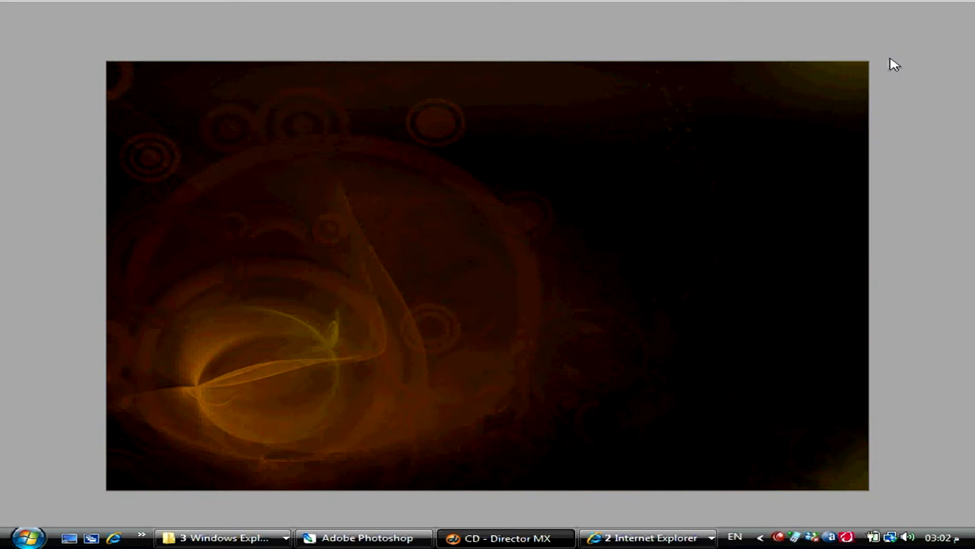
{"action": "key", "text": "ctrl+4"}
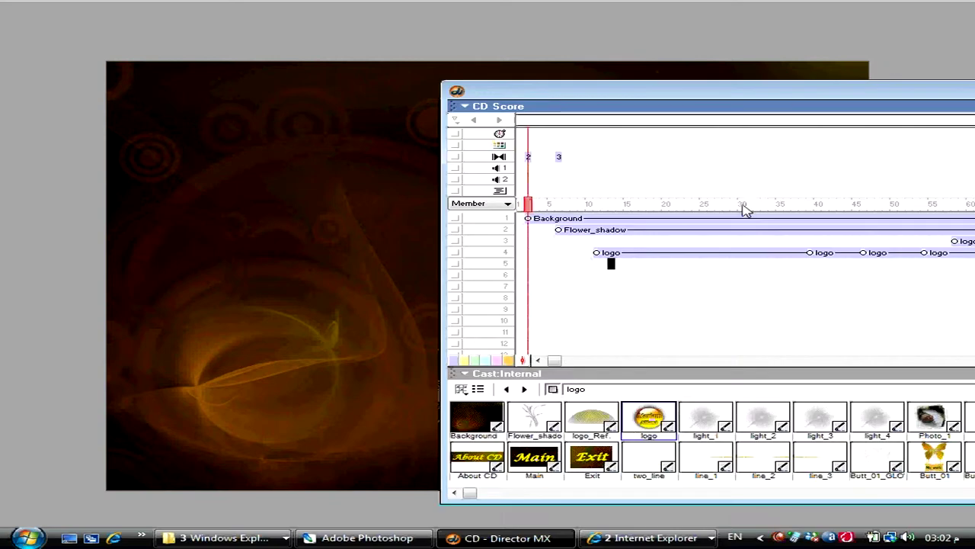
- Rewind to frame 1 and play the movie with the Stage window in front
{"action": "left_click", "coordinate": [742, 204]}
{"action": "key", "text": "ctrl+alt+r"}
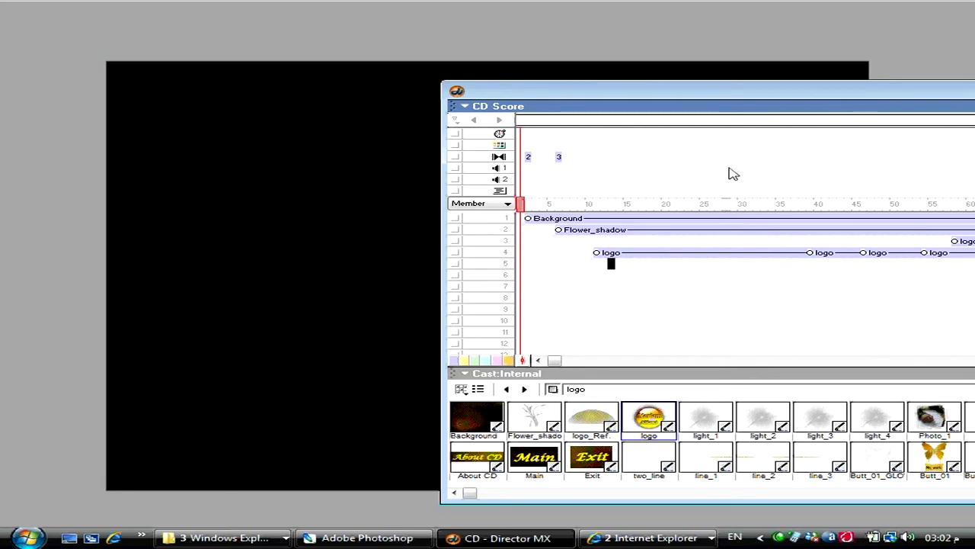
{"action": "key", "text": "ctrl+1"}
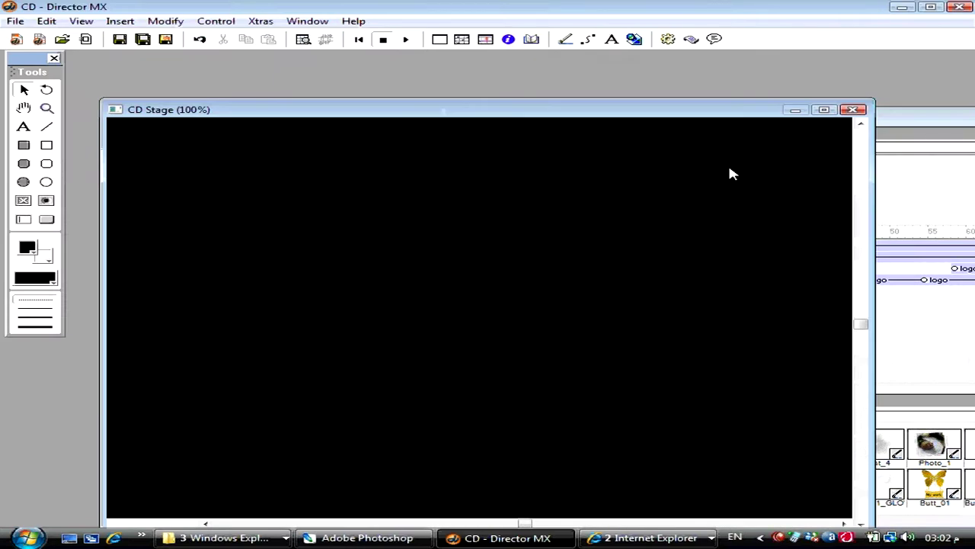
{"action": "key", "text": "ctrl+alt+p"}
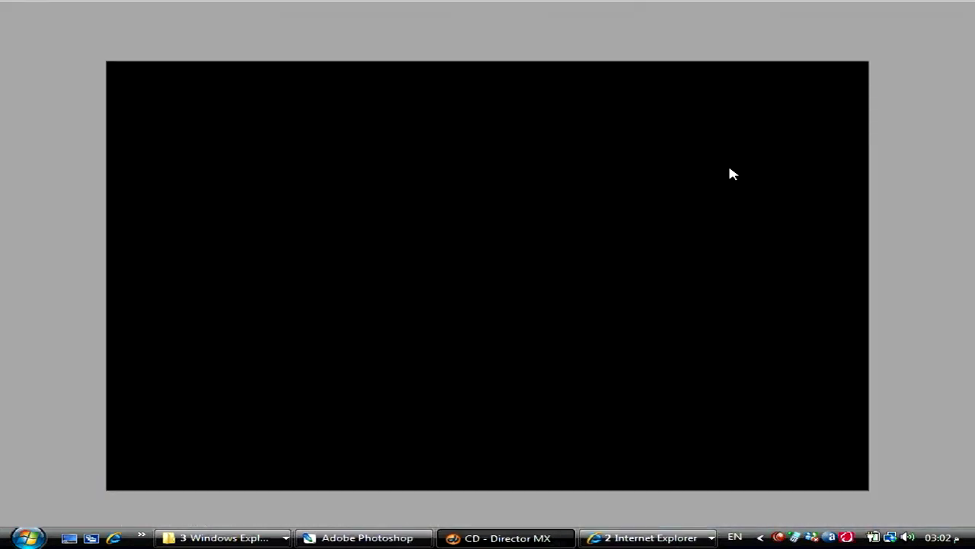
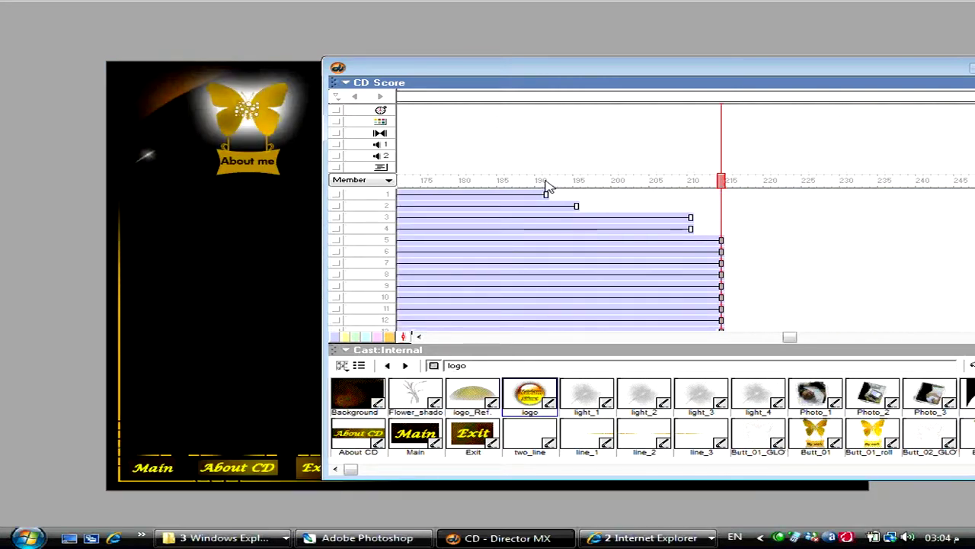
- Scrub back through the logo intro, show the tool palette and switch to the Rotate/Skew tool
{"action": "left_click_drag", "start_coordinate": [547, 187], "coordinate": [690, 181]}
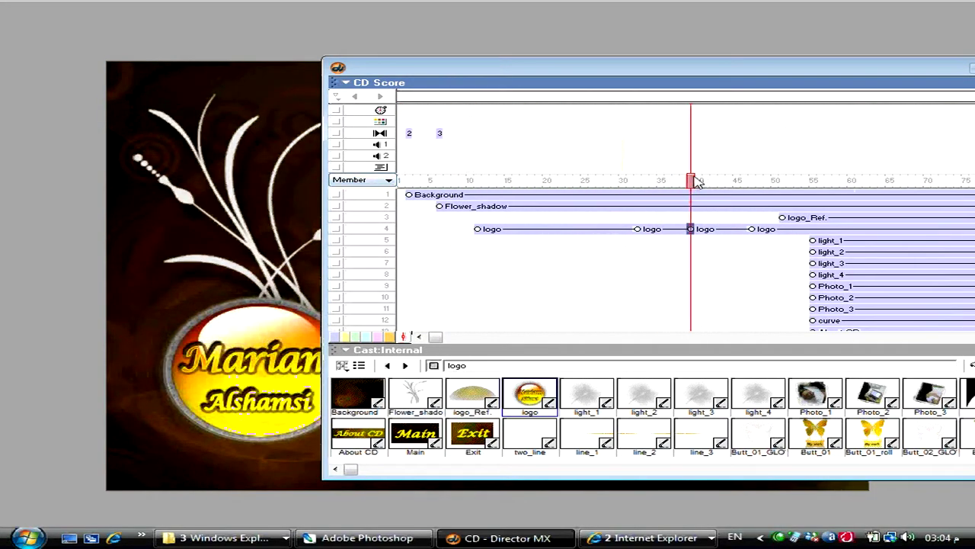
{"action": "key", "text": "ctrl+7"}
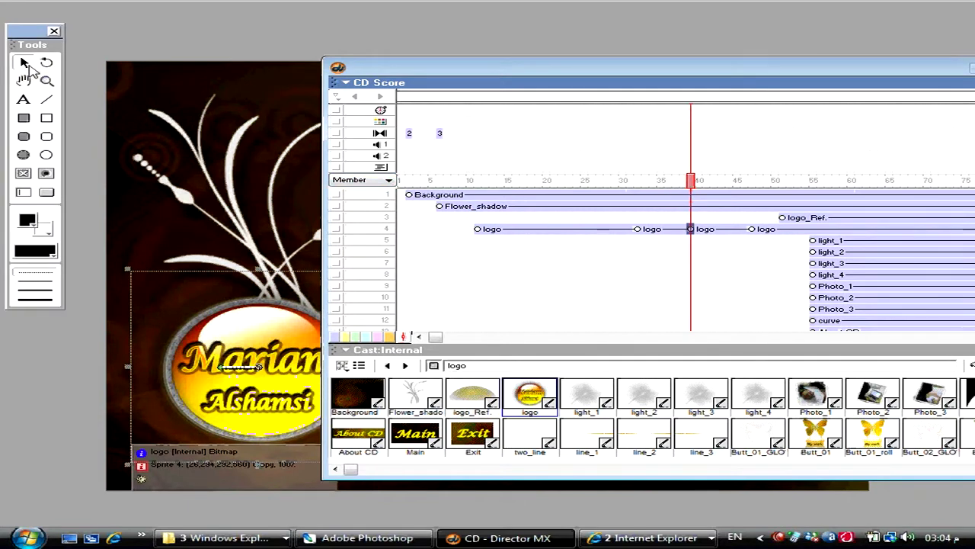
{"action": "double_click", "coordinate": [338, 67]}
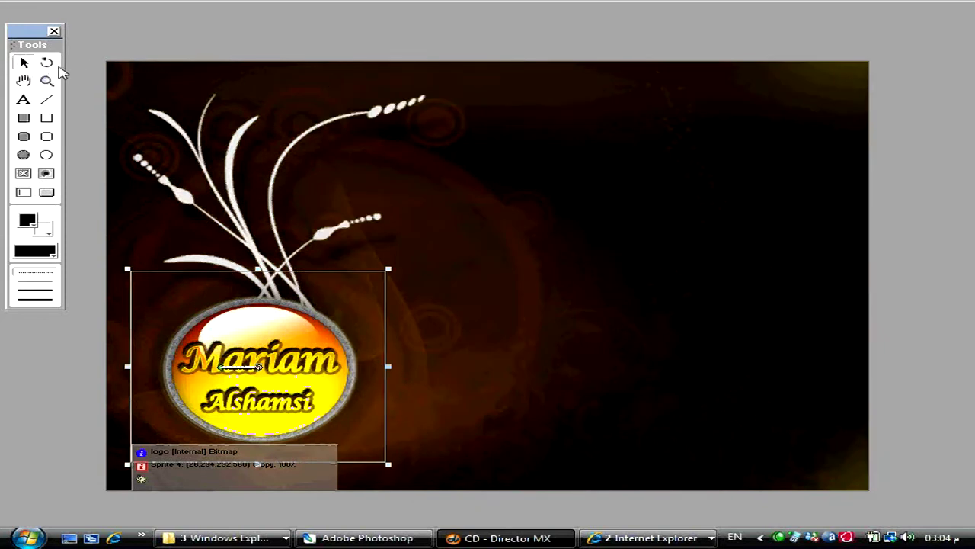
{"action": "left_click", "coordinate": [46, 64]}
- Replay the logo intro from frame 1, then show the logo's frame-39 keyframe in channel 4 on stage
{"action": "key", "text": "ctrl+4"}
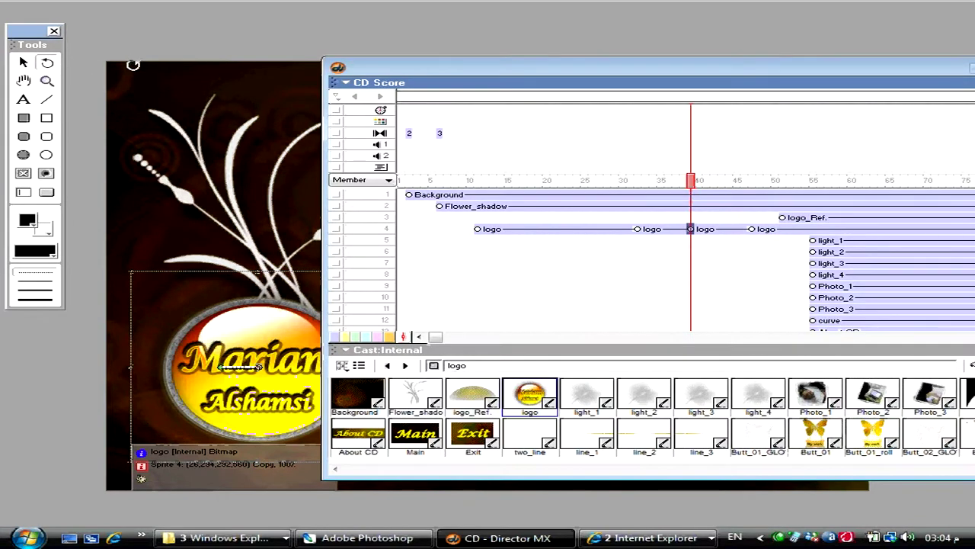
{"action": "key", "text": "ctrl+alt+p"}
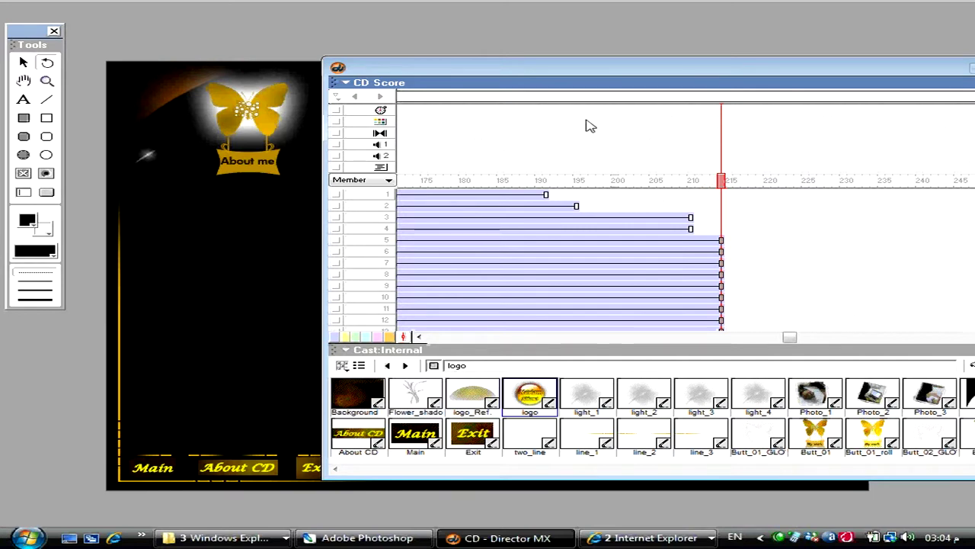
{"action": "key", "text": "ctrl+alt+r"}
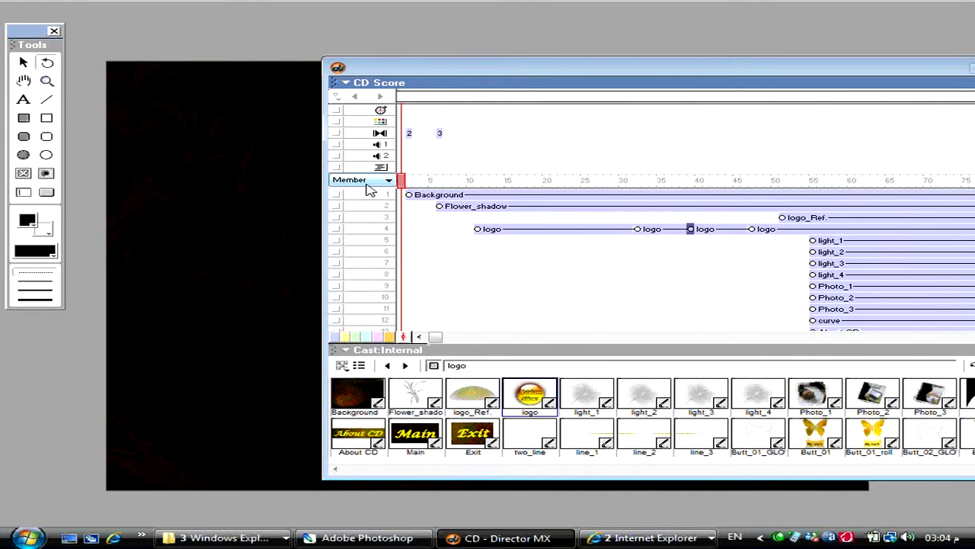
{"action": "key", "text": "ctrl+alt+p"}
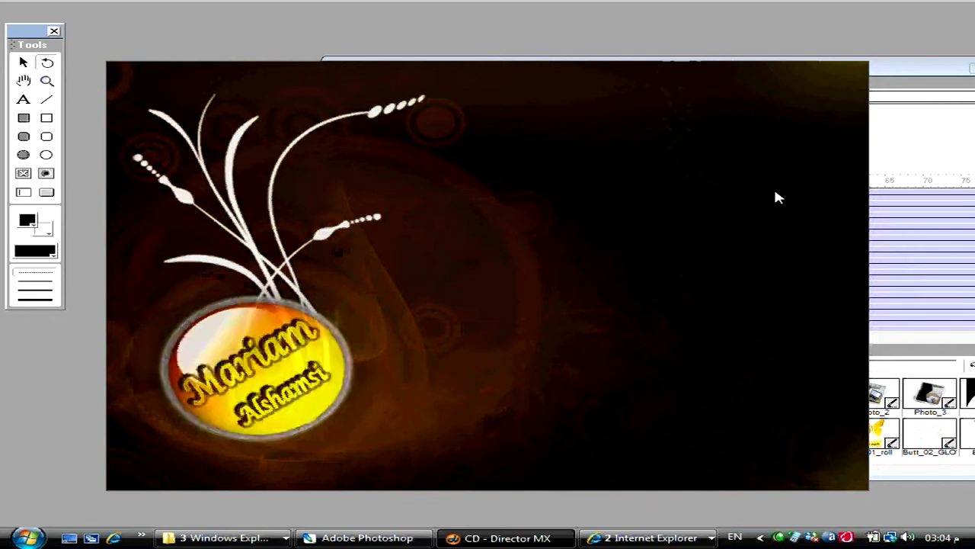
{"action": "key", "text": "ctrl+alt+period"}
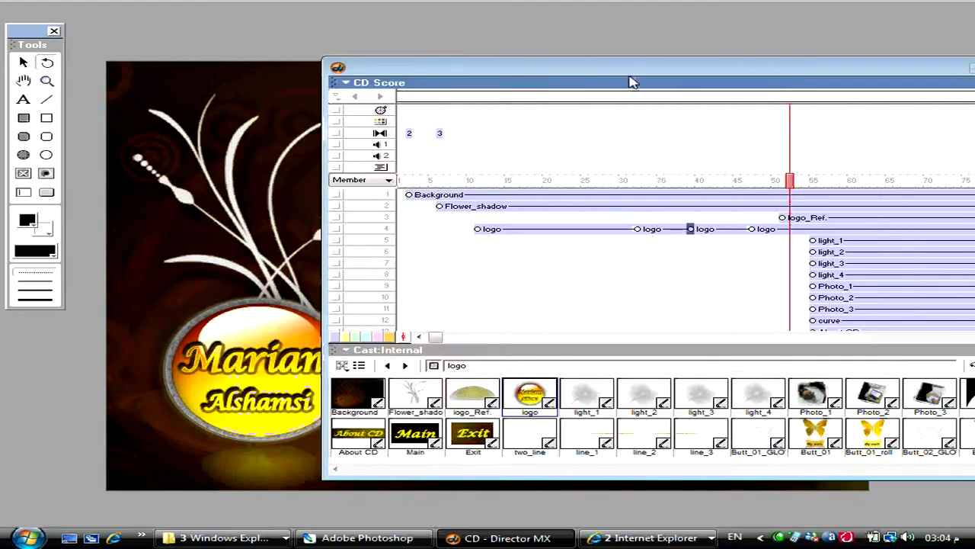
{"action": "left_click", "coordinate": [690, 230]}
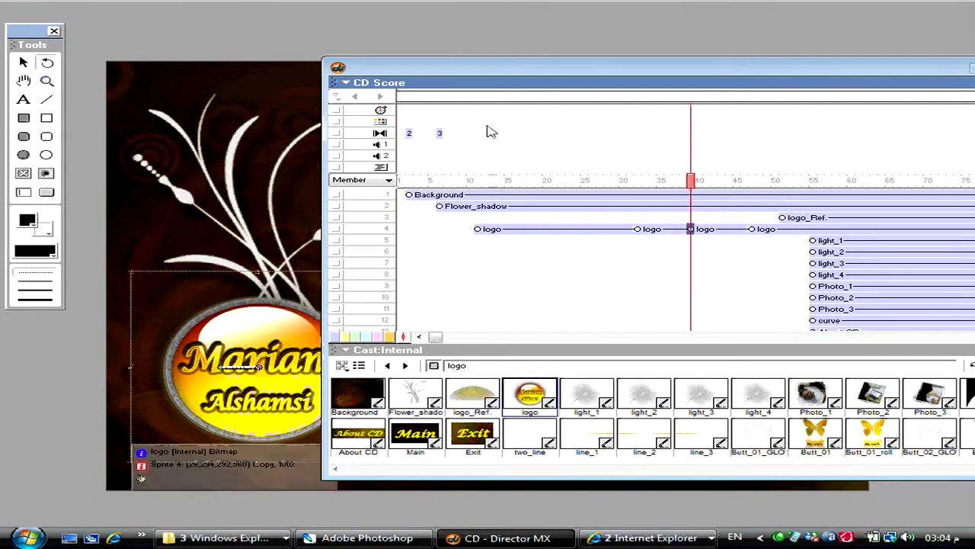
{"action": "key", "text": "ctrl+1"}
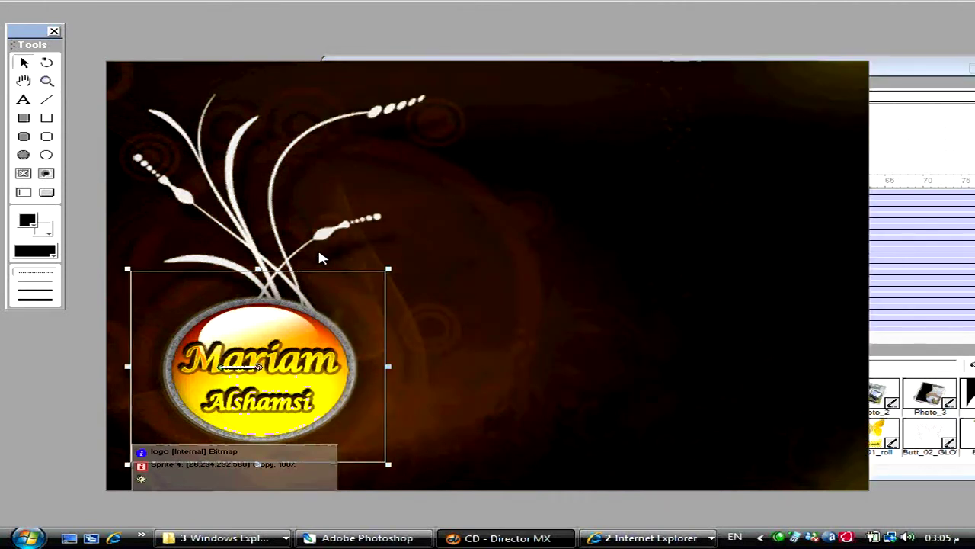
- Skew the logo at its frame-39 keyframe by dragging its top edge, giving skew 7.07
{"action": "left_click_drag", "start_coordinate": [304, 270], "coordinate": [361, 275]}
{"action": "key", "text": "ctrl+z"}
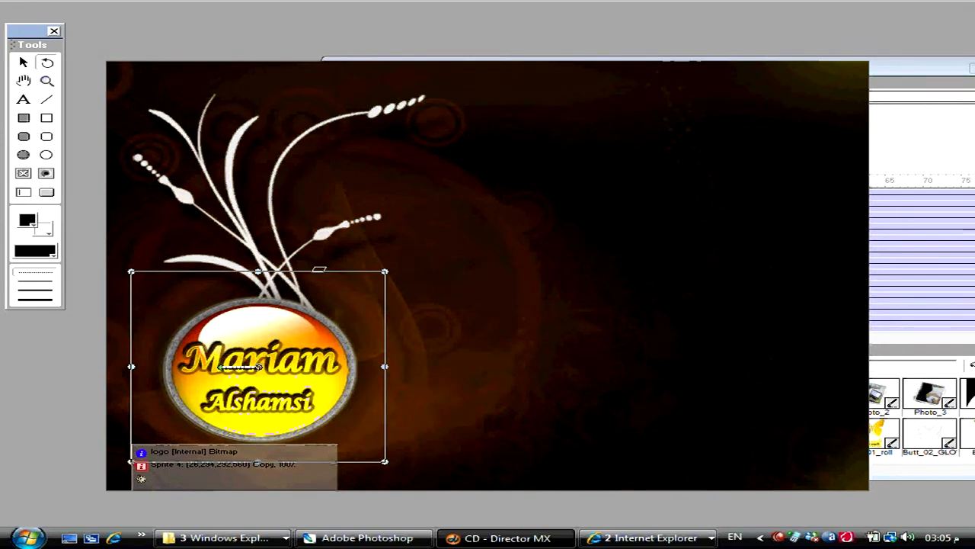
{"action": "left_click_drag", "start_coordinate": [319, 269], "coordinate": [350, 269]}
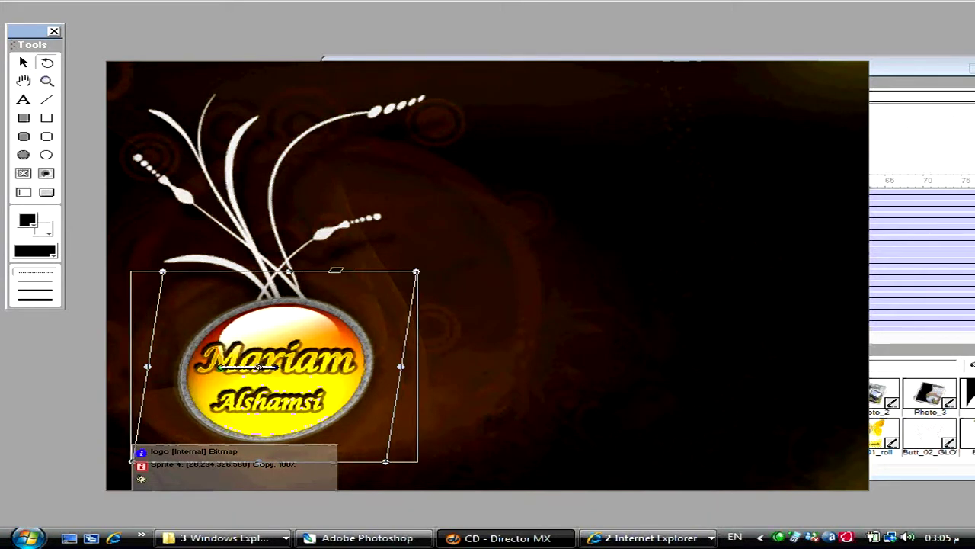
- Set the logo sprite's Blend to 40% in the Property Inspector and preview the movie
{"action": "key", "text": "ctrl+alt+s"}
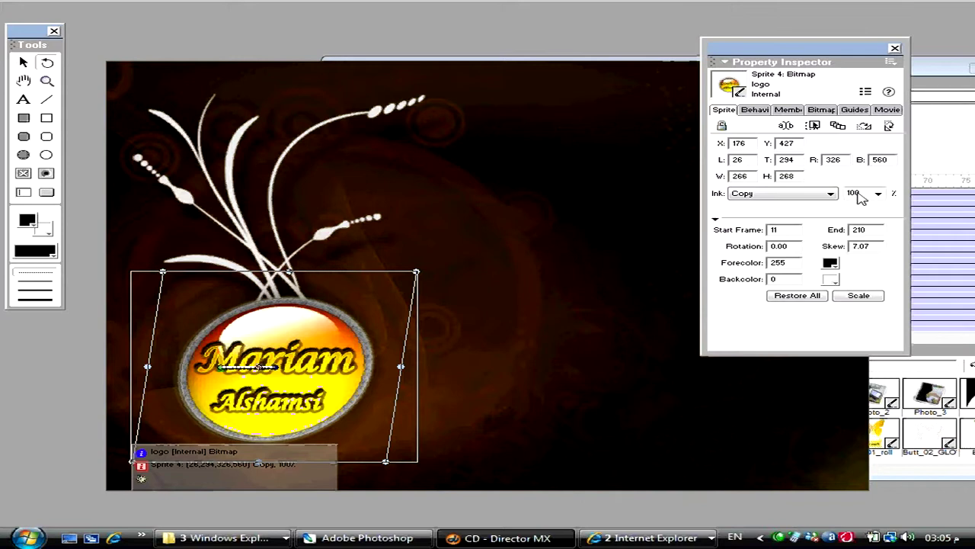
{"action": "double_click", "coordinate": [855, 193]}
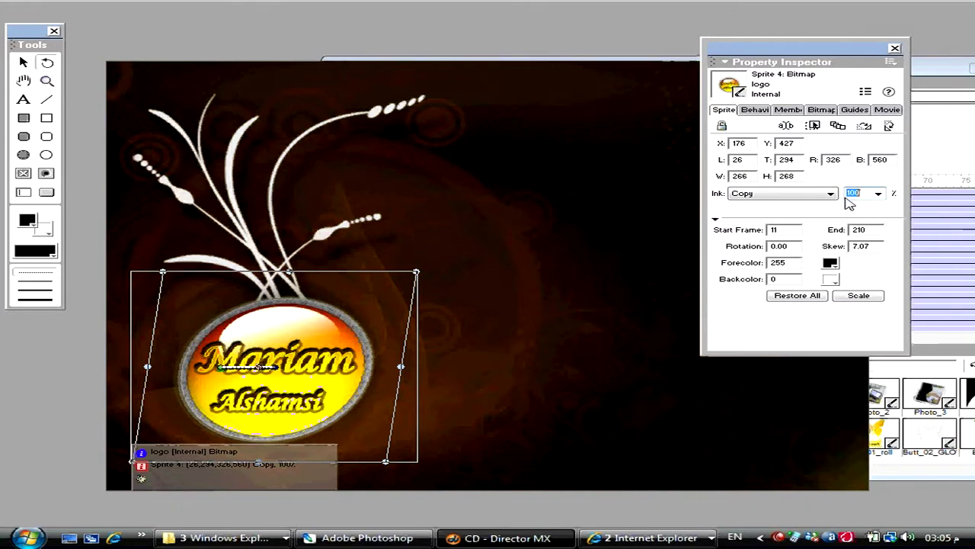
{"action": "type", "text": "0"}
{"action": "key", "text": "Return"}
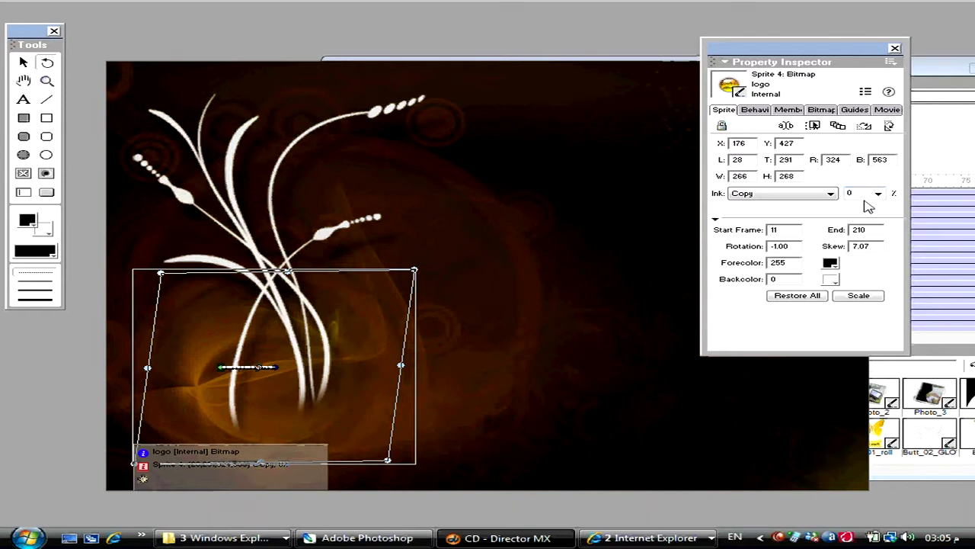
{"action": "left_click", "coordinate": [878, 193]}
{"action": "left_click", "coordinate": [865, 246]}
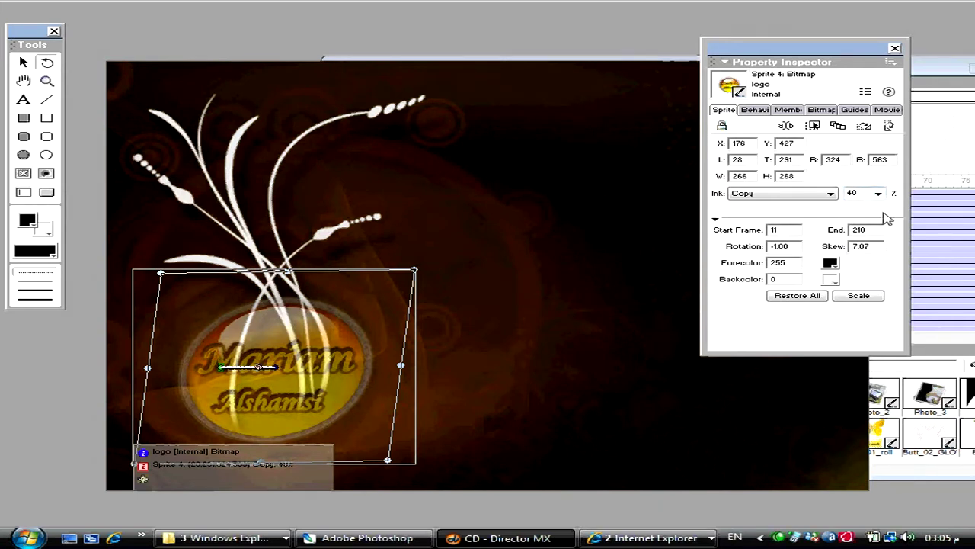
{"action": "key", "text": "ctrl+alt+p"}
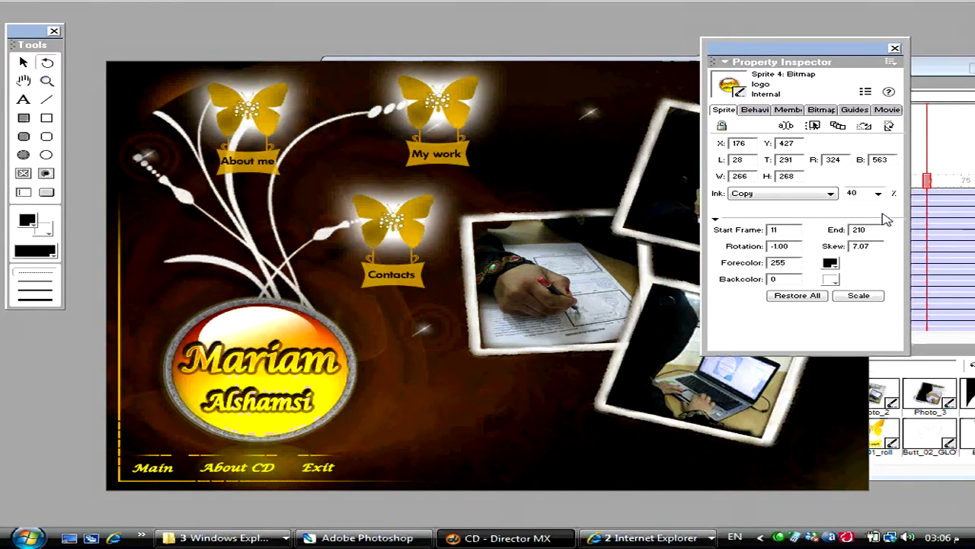
- Start logo_Ref. at frame 49 and shift the light and photo sprites in channels 5–12 later
{"action": "left_click", "coordinate": [931, 184]}
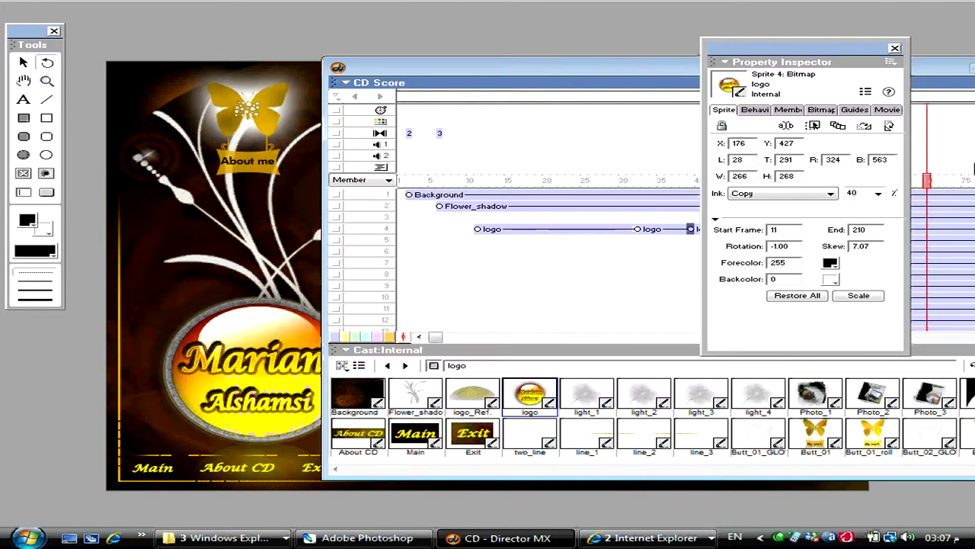
{"action": "left_click_drag", "start_coordinate": [584, 81], "coordinate": [364, 51]}
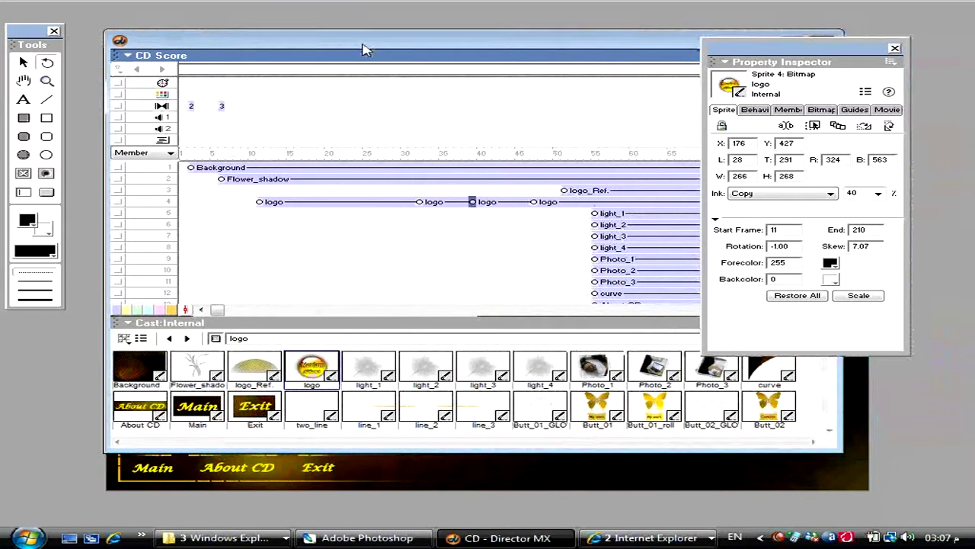
{"action": "left_click_drag", "start_coordinate": [568, 192], "coordinate": [554, 190]}
{"action": "left_click", "coordinate": [579, 214]}
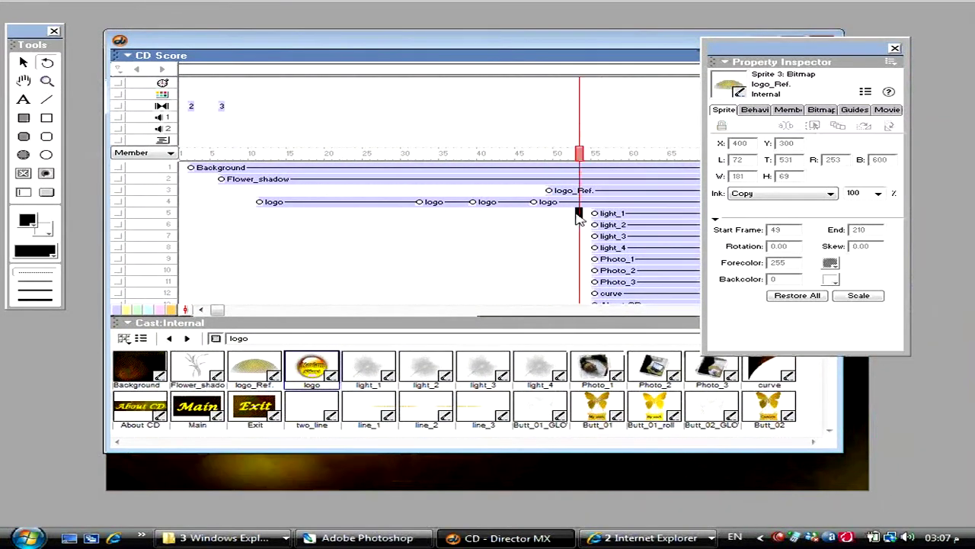
{"action": "key", "text": "ctrl+]"}
{"action": "key", "text": "ctrl+]"}
{"action": "key", "text": "ctrl+]"}
{"action": "key", "text": "ctrl+]"}
{"action": "key", "text": "ctrl+]"}
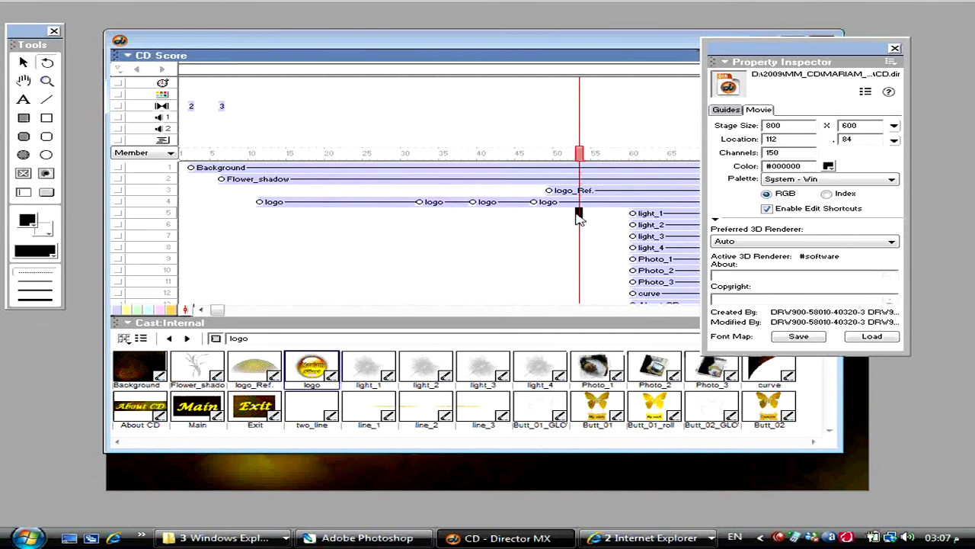
{"action": "key", "text": "ctrl+]"}
{"action": "key", "text": "ctrl+]"}
{"action": "key", "text": "ctrl+]"}
{"action": "key", "text": "ctrl+]"}
{"action": "key", "text": "ctrl+]"}
{"action": "key", "text": "ctrl+]"}
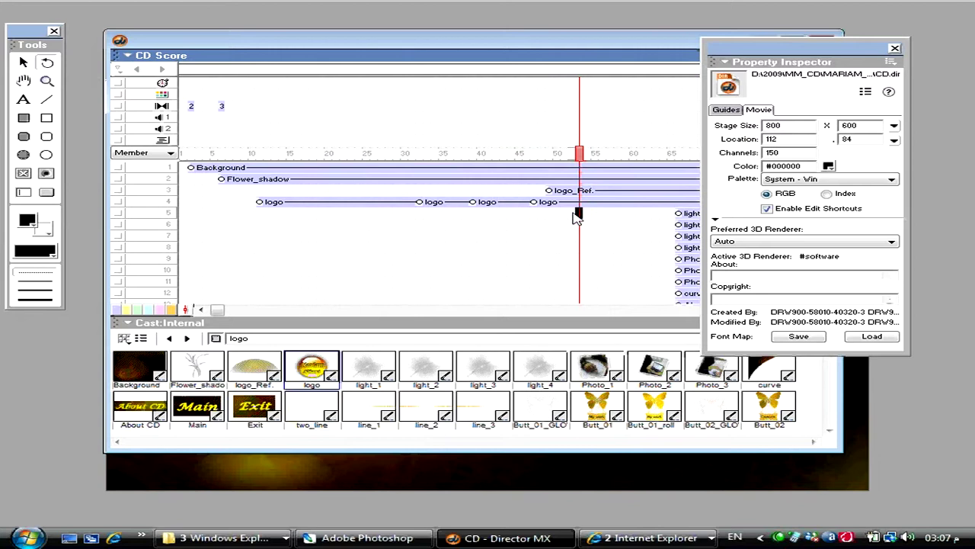
- Split the logo_Ref. sprite in channel 3 at the playhead
{"action": "left_click", "coordinate": [894, 48]}
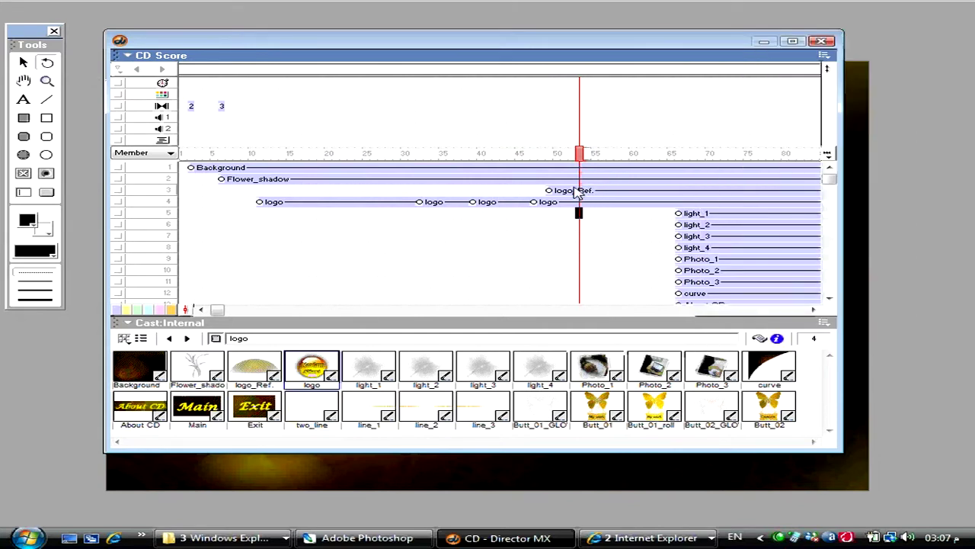
{"action": "left_click", "coordinate": [587, 192]}
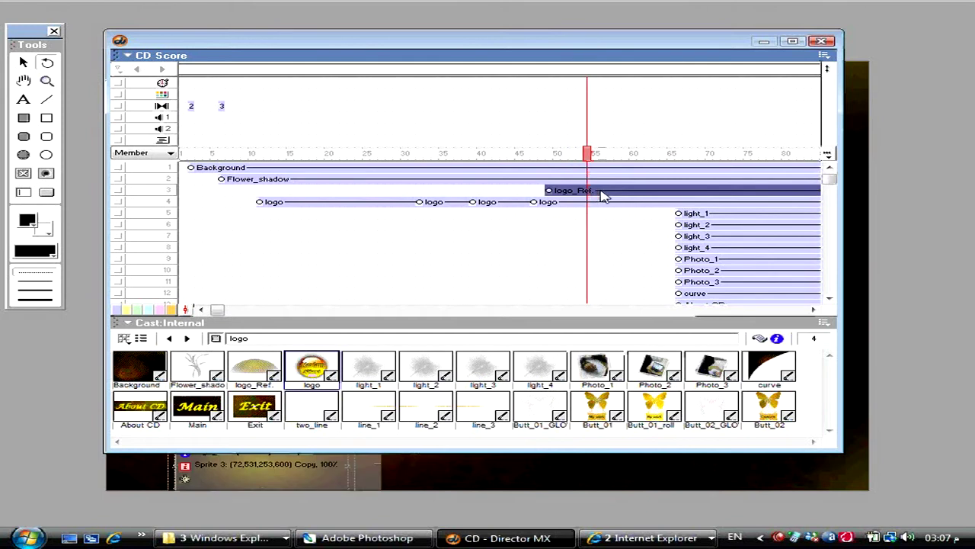
{"action": "left_click", "coordinate": [602, 195]}
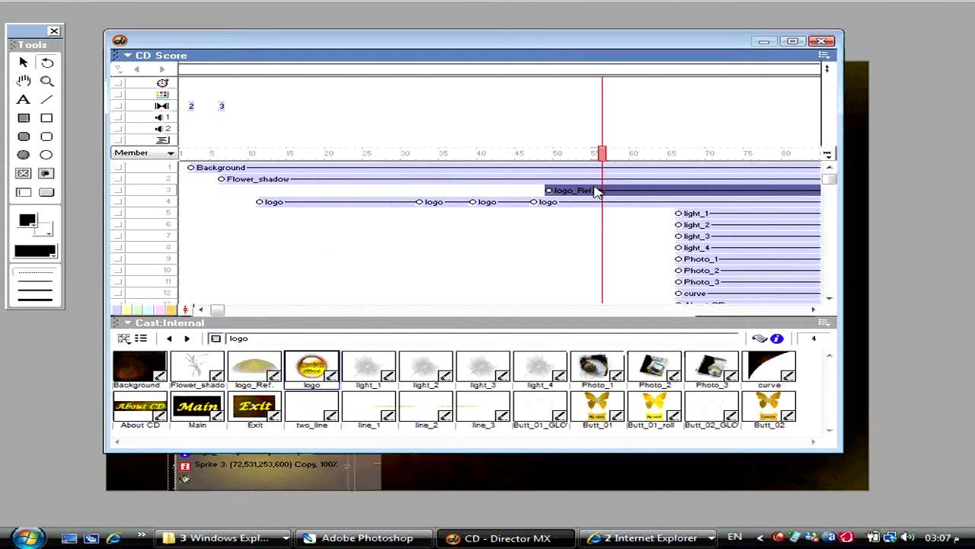
{"action": "key", "text": "ctrl+shift+j"}
- Set the first logo_Ref. part's Blend to 0% at frame 49
{"action": "left_click", "coordinate": [549, 190]}
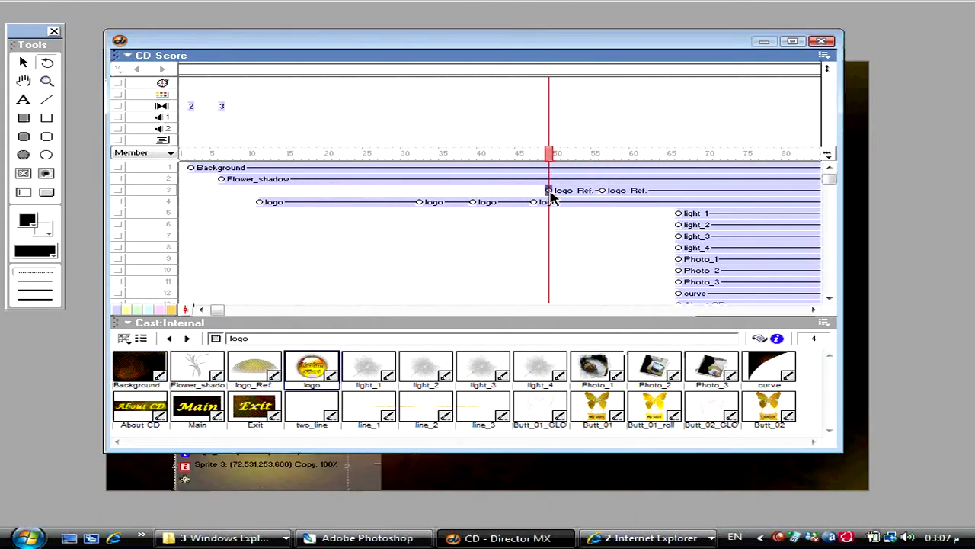
{"action": "key", "text": "ctrl+alt+s"}
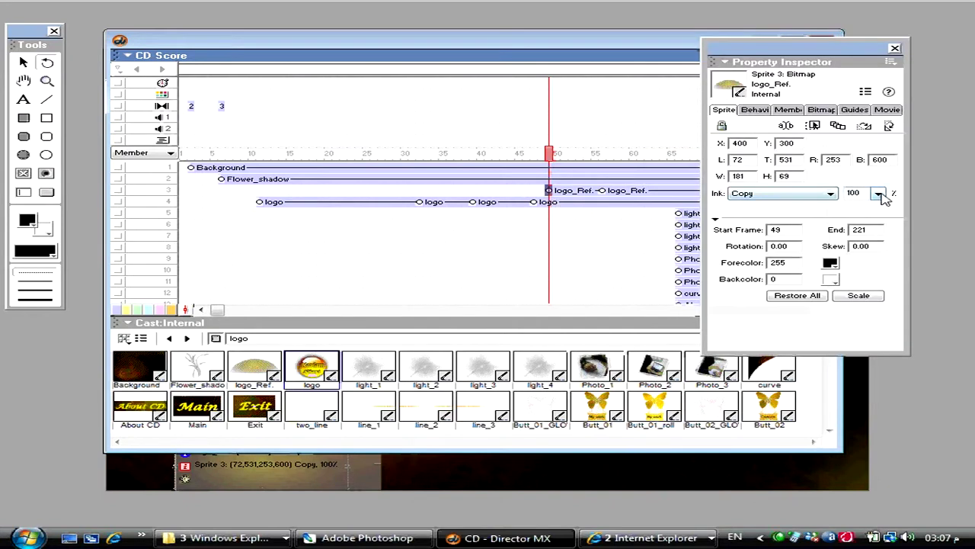
{"action": "left_click", "coordinate": [878, 193]}
{"action": "left_click", "coordinate": [866, 283]}
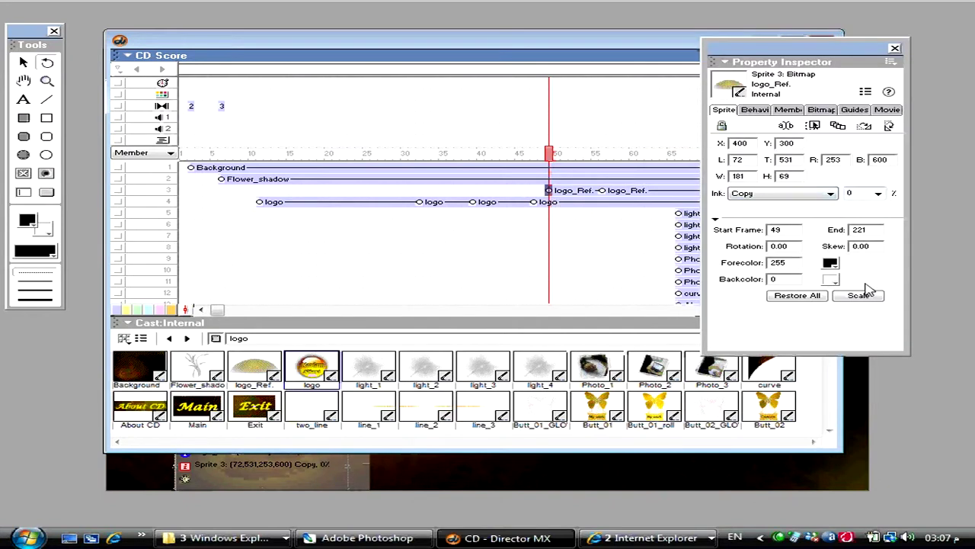
- Move the first logo_Ref. part 50 px down on the stage to Y 350
{"action": "key", "text": "ctrl+1"}
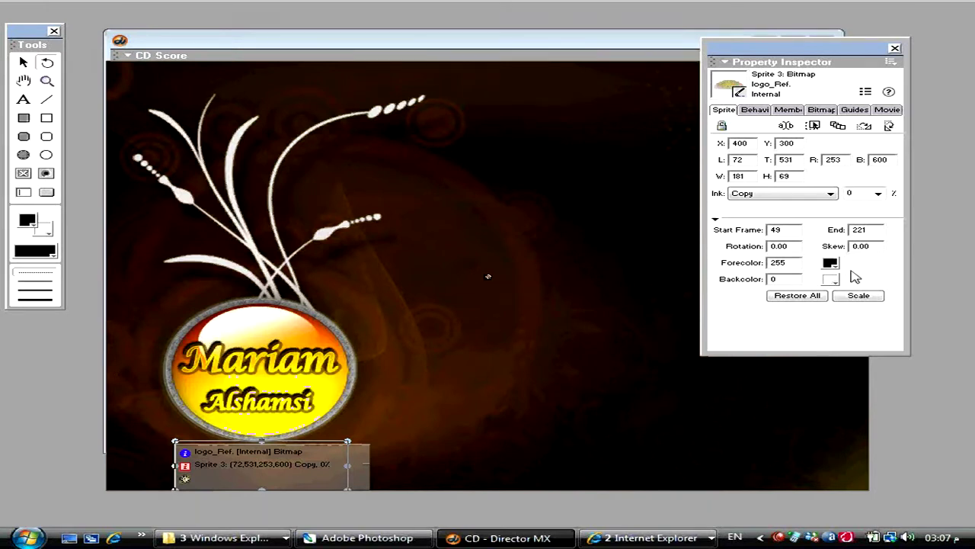
{"action": "type", "text": "15"}
{"action": "key", "text": "Return"}
{"action": "key", "text": "ctrl+z"}
{"action": "key", "text": "Tab"}
{"action": "key", "text": "shift+Down"}
{"action": "key", "text": "shift+Down"}
{"action": "key", "text": "shift+Down"}
{"action": "key", "text": "shift+Down"}
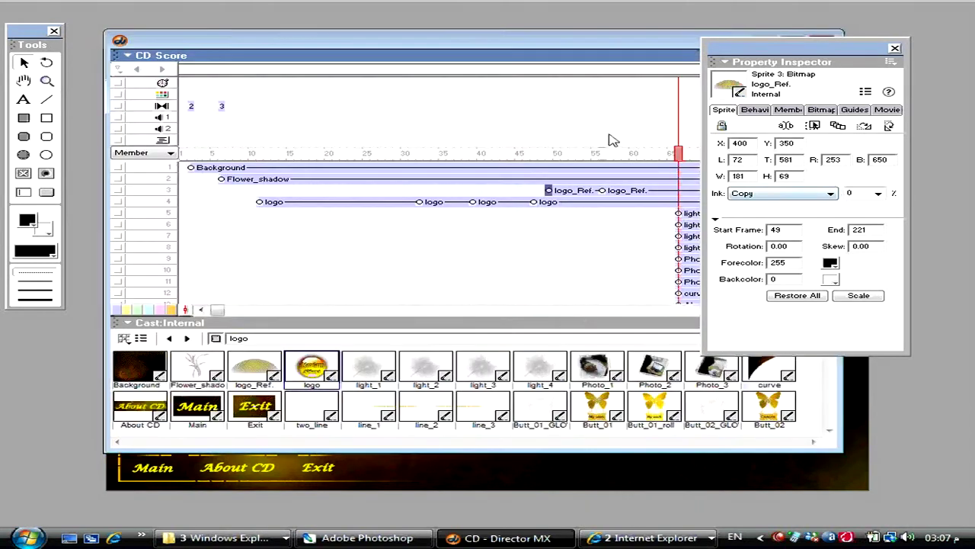
- Shift logo_Ref. earlier, tint the channel 3–4 logo sprite bars yellow, and play from frame 40
{"action": "left_click_drag", "start_coordinate": [576, 190], "coordinate": [534, 193]}
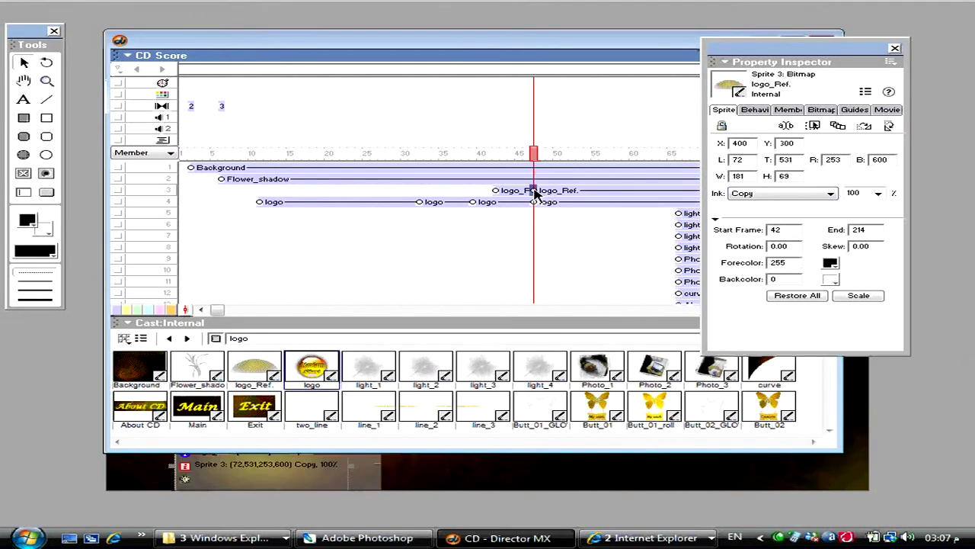
{"action": "left_click", "coordinate": [537, 202]}
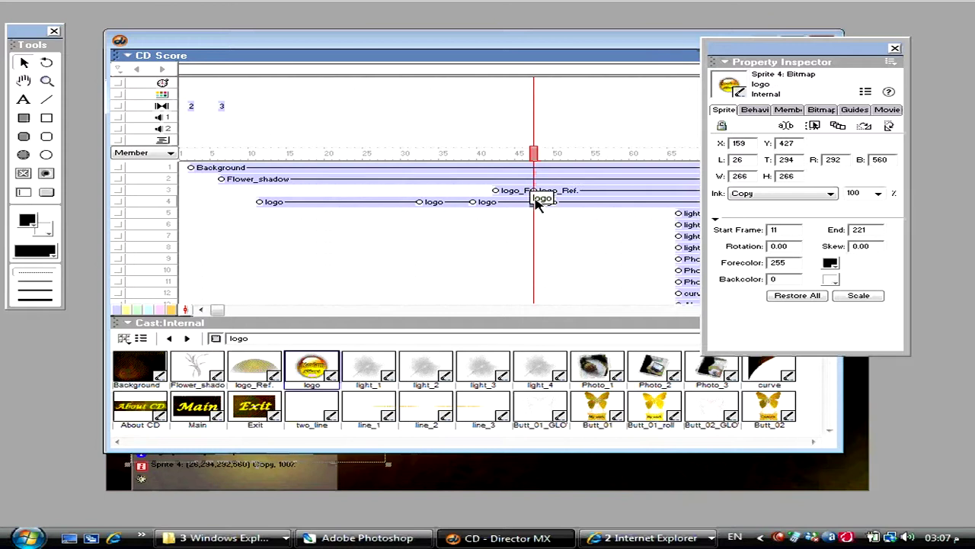
{"action": "left_click_drag", "start_coordinate": [562, 218], "coordinate": [571, 195]}
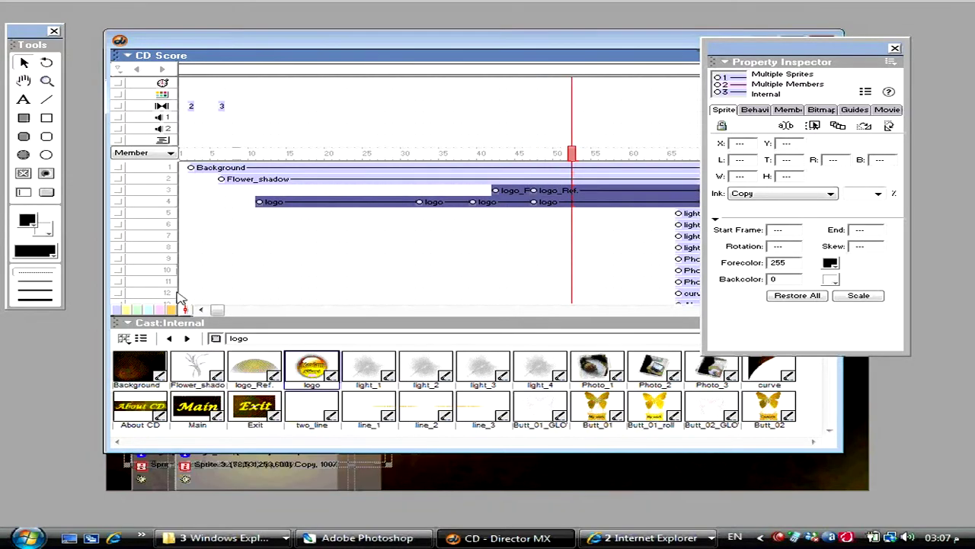
{"action": "left_click", "coordinate": [171, 309]}
{"action": "left_click", "coordinate": [511, 238]}
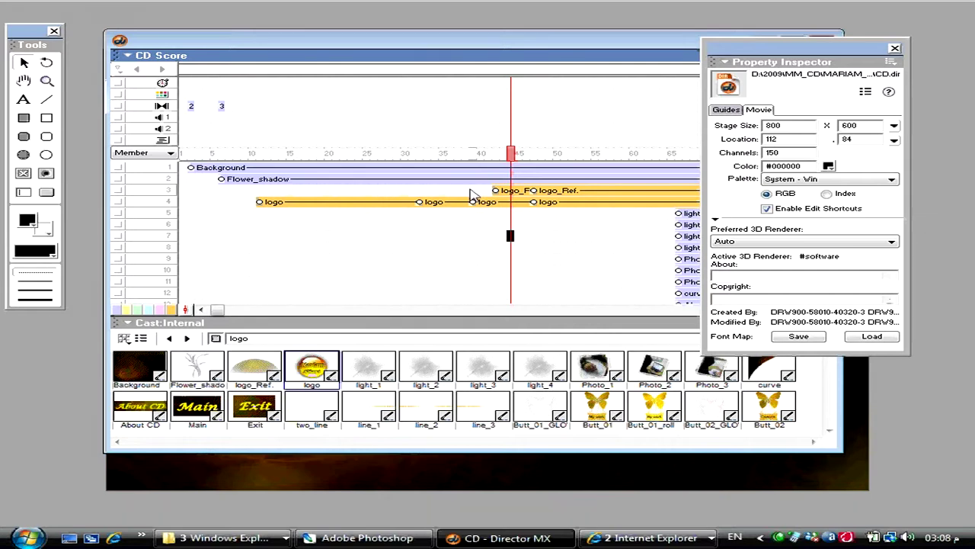
{"action": "left_click", "coordinate": [480, 236]}
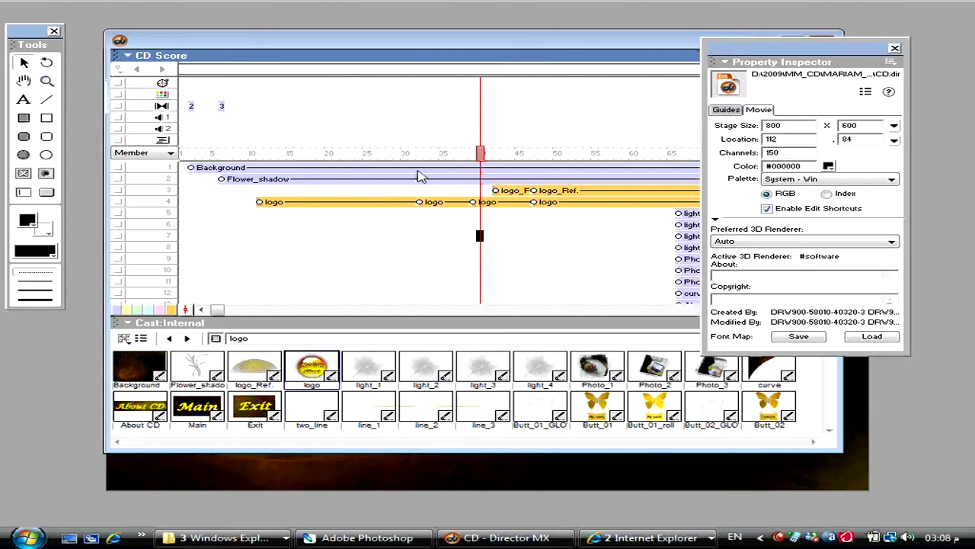
{"action": "key", "text": "ctrl+alt+p"}
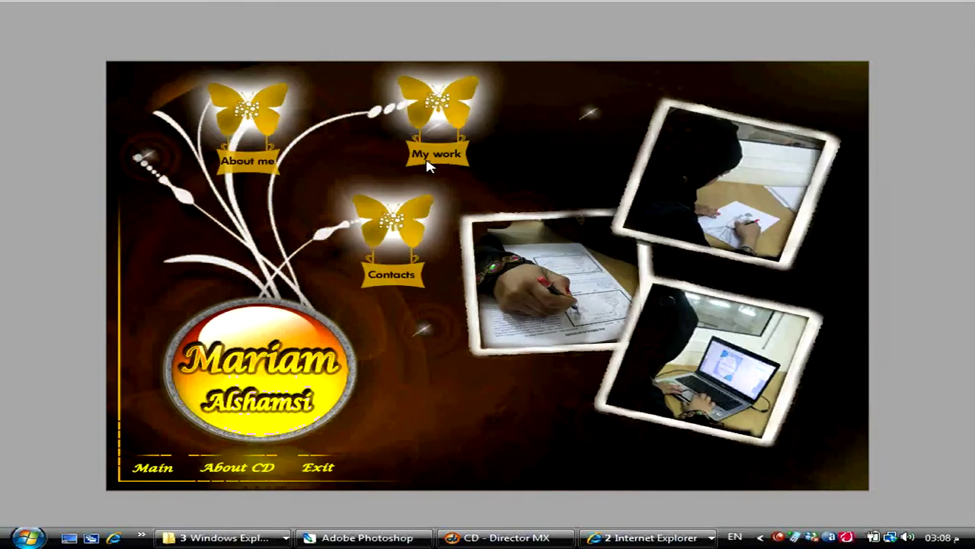
- Add a logo_Ref. keyframe at frame 55 in channel 3 and replay the movie
{"action": "key", "text": "ctrl+period"}
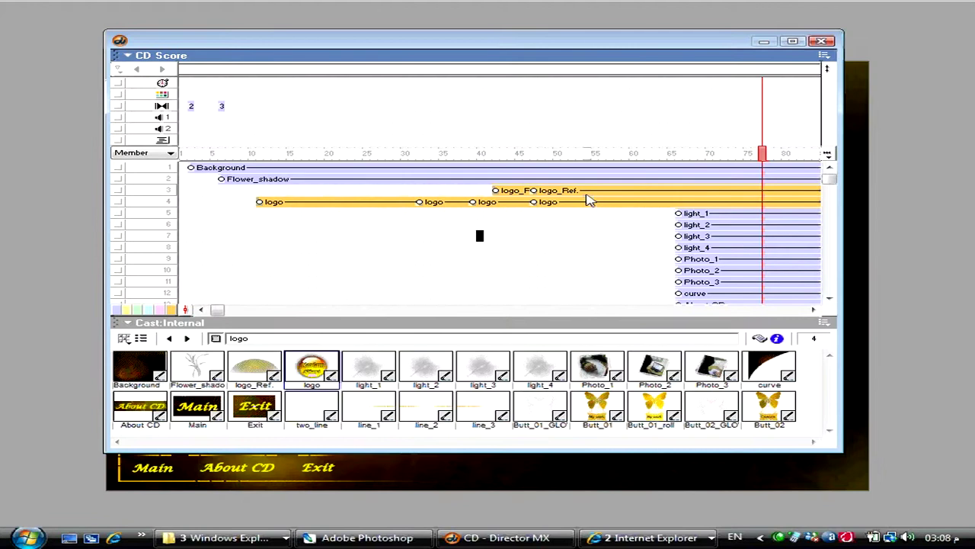
{"action": "left_click", "coordinate": [587, 196]}
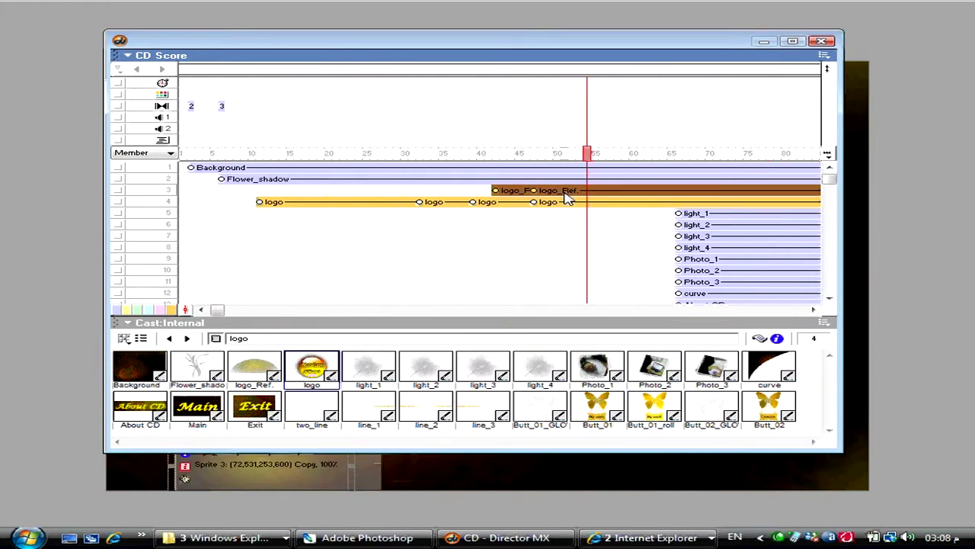
{"action": "key", "text": "ctrl+alt+k"}
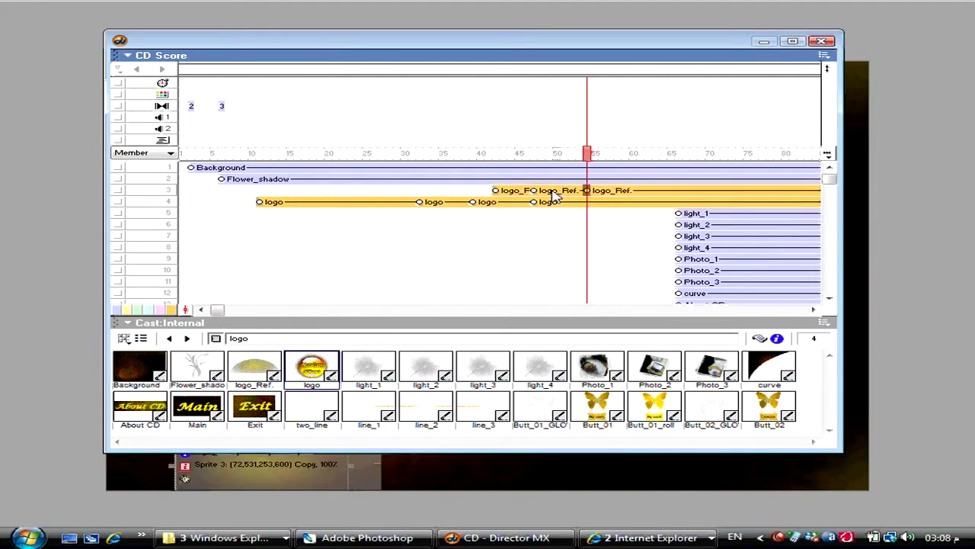
{"action": "left_click", "coordinate": [534, 190]}
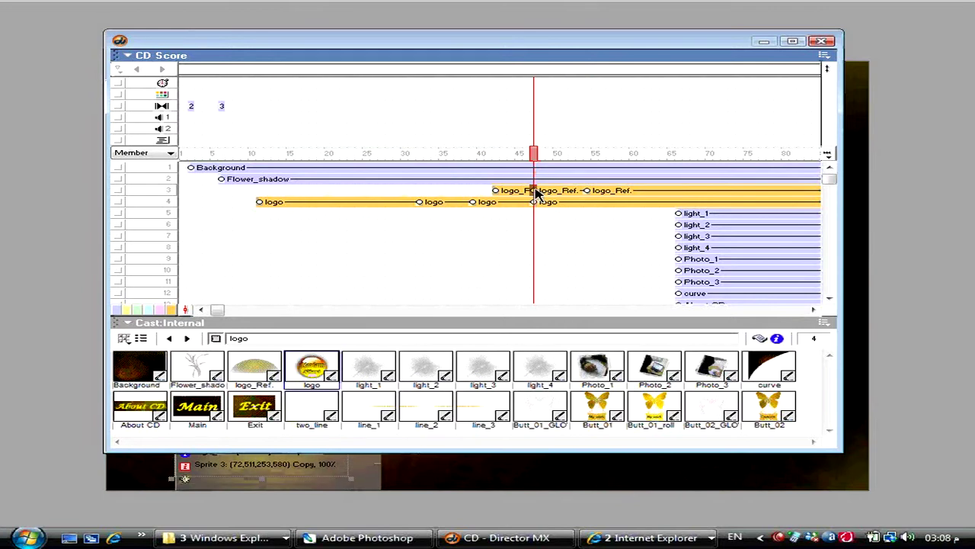
{"action": "key", "text": "ctrl+4"}
{"action": "key", "text": "ctrl+alt+p"}
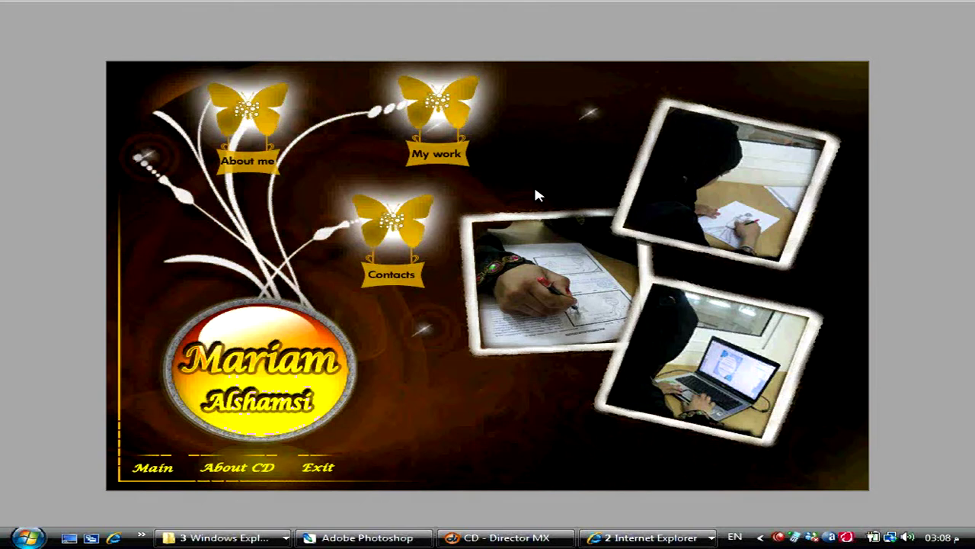
{"action": "key", "text": "ctrl+period"}
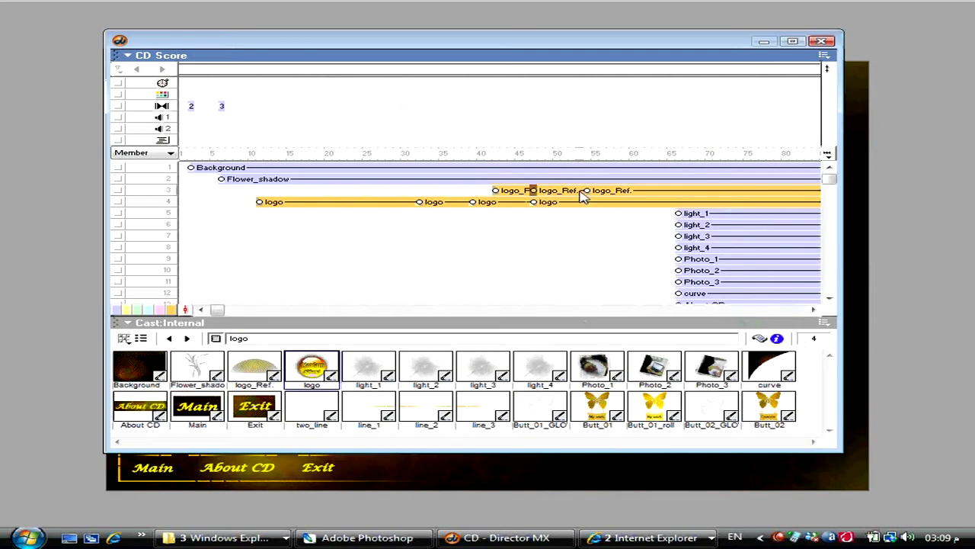
- Move the logo_Ref. keyframe to frame 49, insert one frame at frame 52, and replay from the start
{"action": "left_click_drag", "start_coordinate": [534, 190], "coordinate": [548, 190]}
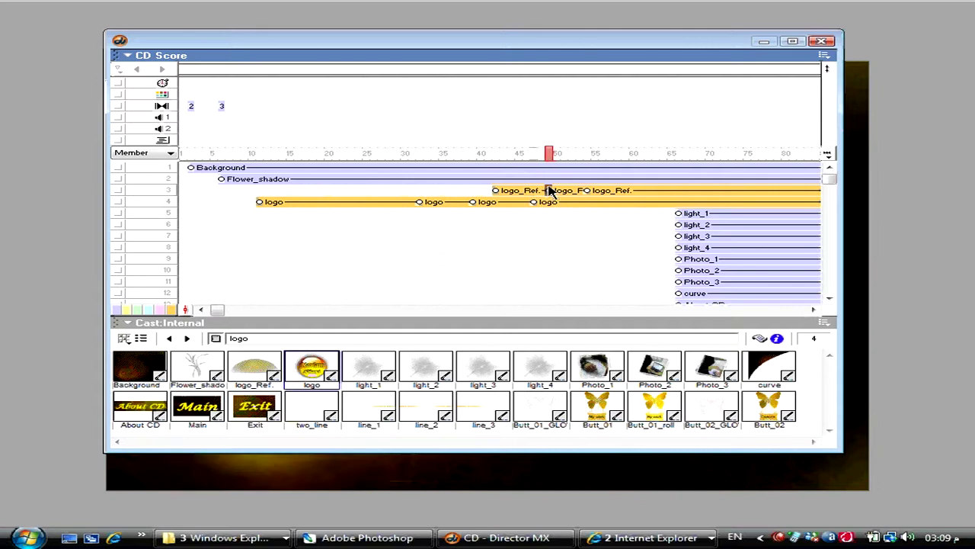
{"action": "left_click", "coordinate": [572, 224]}
{"action": "key", "text": "ctrl+bracketright"}
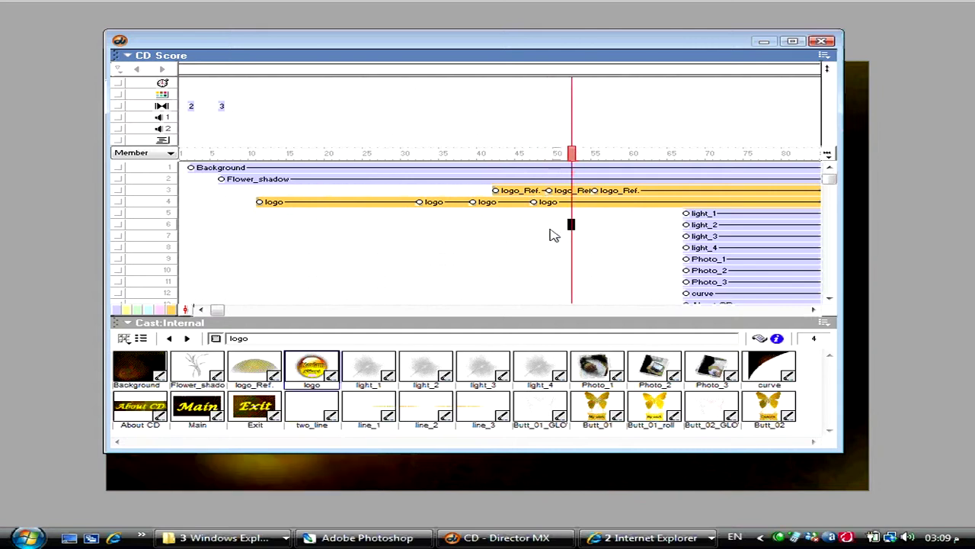
{"action": "key", "text": "ctrl+alt+r"}
{"action": "key", "text": "ctrl+alt+shift+p"}
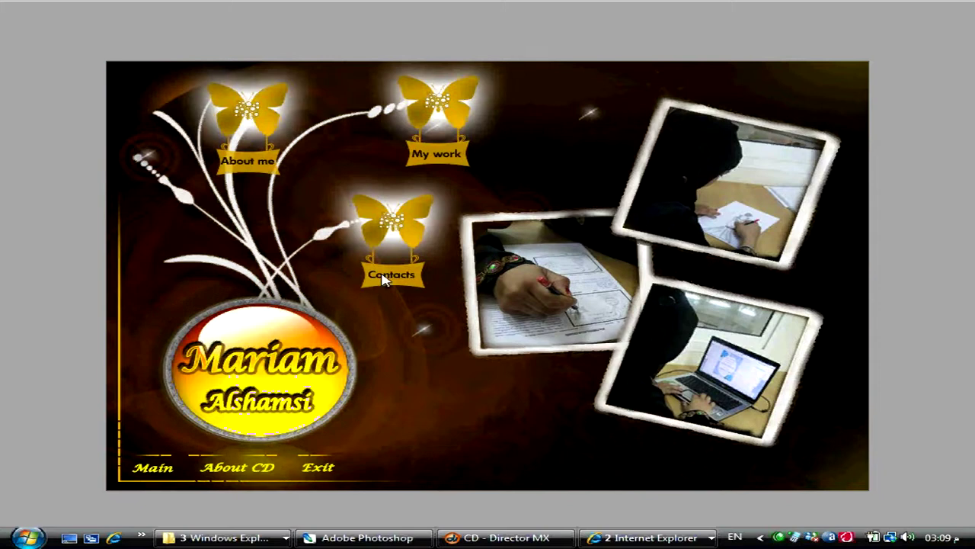
{"action": "key", "text": "ctrl+period"}
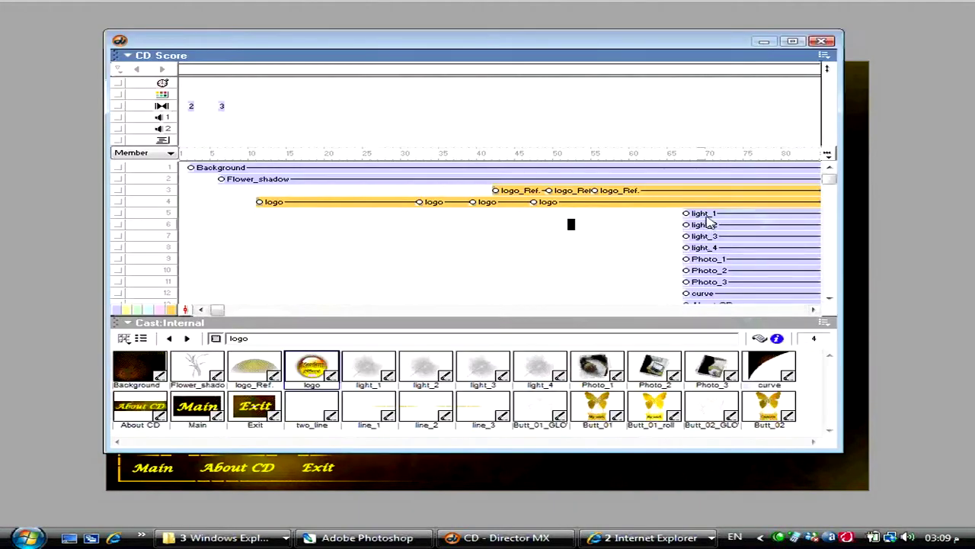
- Drag the light_1–light_4 sprites left so they start near frame 61
{"action": "left_click_drag", "start_coordinate": [702, 217], "coordinate": [709, 249]}
{"action": "left_click_drag", "start_coordinate": [680, 47], "coordinate": [678, 167]}
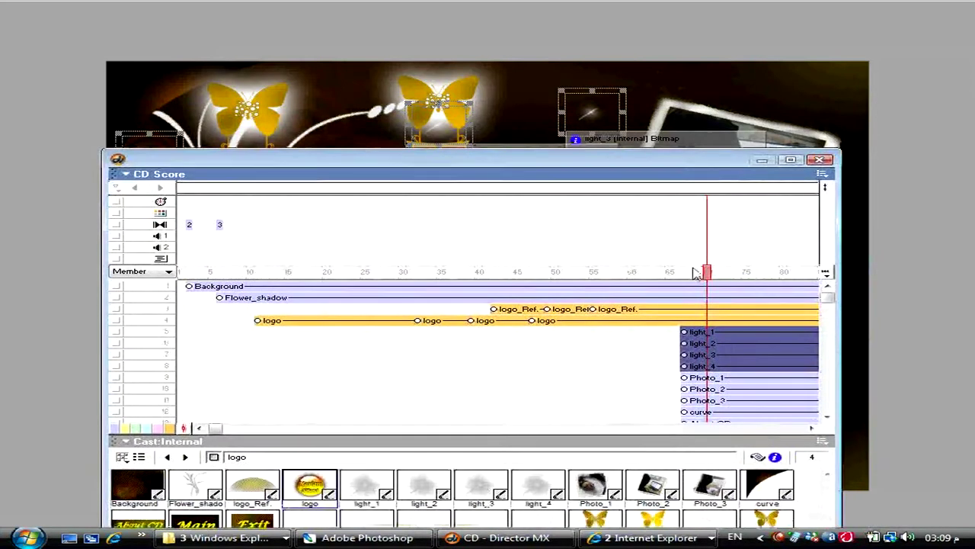
{"action": "left_click", "coordinate": [632, 272]}
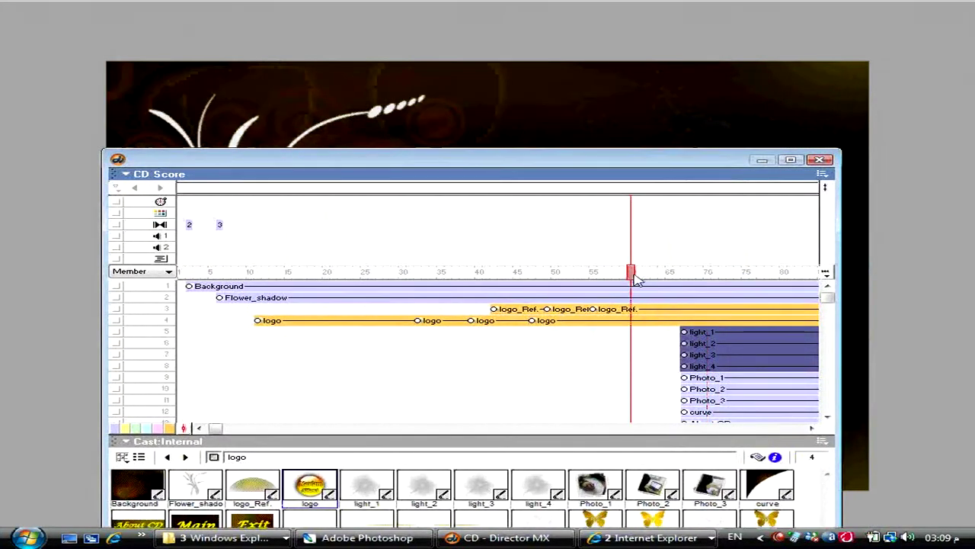
{"action": "left_click_drag", "start_coordinate": [685, 343], "coordinate": [633, 343]}
- Save the movie and insert frames at frame 63 to push the photo and curve sprites later
{"action": "left_click", "coordinate": [651, 388]}
{"action": "key", "text": "ctrl+s"}
{"action": "key", "text": "ctrl+bracketright"}
{"action": "key", "text": "ctrl+bracketright"}
{"action": "key", "text": "ctrl+bracketright"}
{"action": "key", "text": "ctrl+bracketright"}
{"action": "key", "text": "ctrl+bracketright"}
{"action": "key", "text": "ctrl+bracketright"}
{"action": "key", "text": "ctrl+bracketright"}
{"action": "key", "text": "ctrl+bracketright"}
{"action": "key", "text": "ctrl+bracketright"}
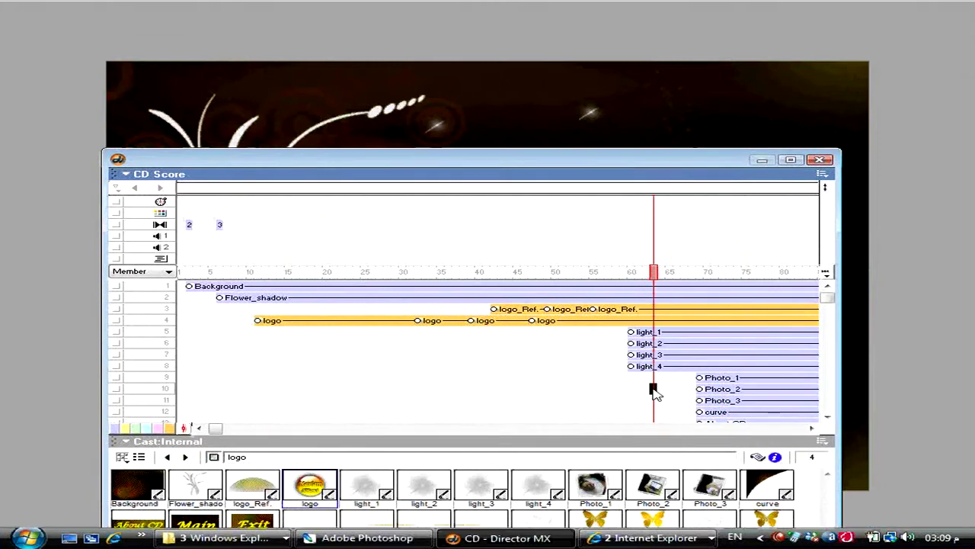
{"action": "key", "text": "ctrl+bracketright"}
{"action": "key", "text": "ctrl+bracketright"}
{"action": "key", "text": "ctrl+bracketright"}
{"action": "key", "text": "ctrl+bracketright"}
{"action": "key", "text": "ctrl+bracketright"}
{"action": "key", "text": "ctrl+bracketright"}
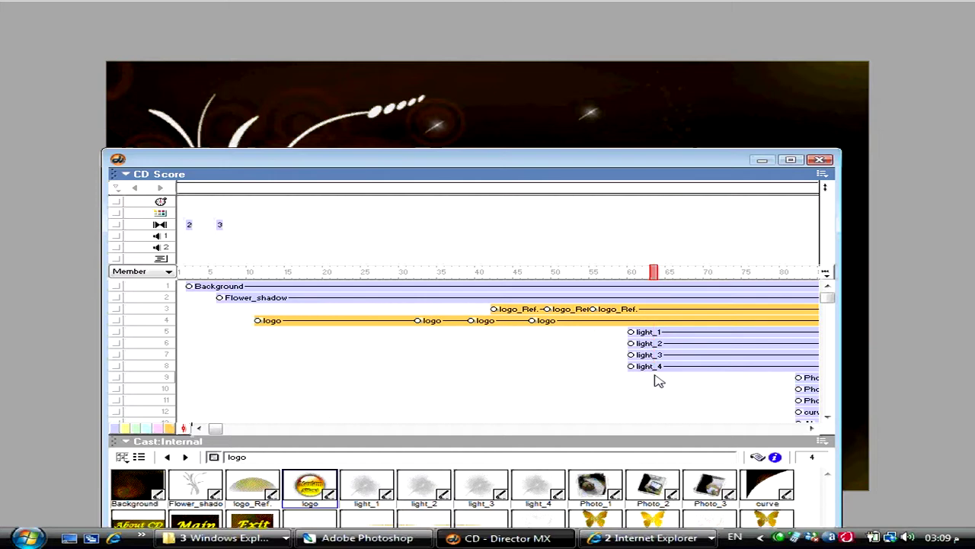
{"action": "left_click_drag", "start_coordinate": [655, 379], "coordinate": [649, 331]}
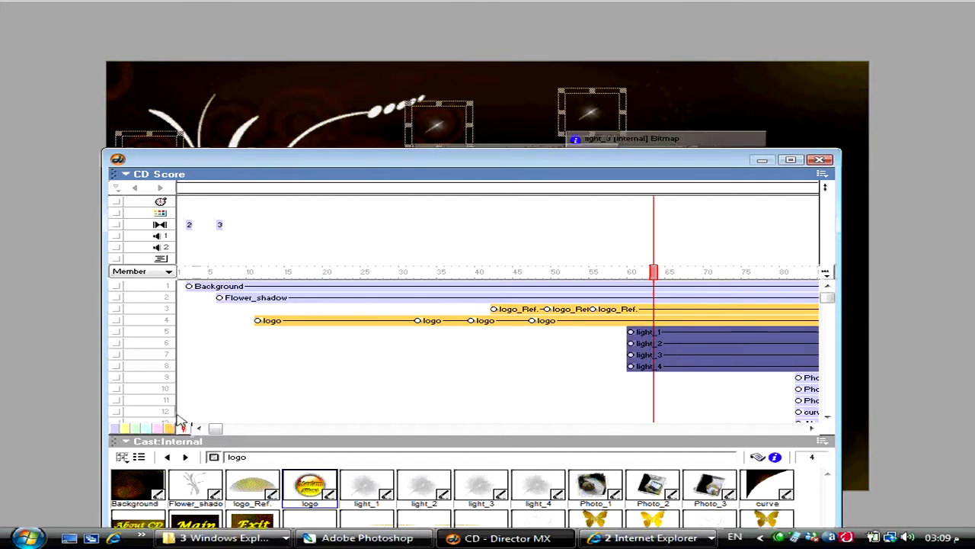
- Tint the light_1–light_4 sprite bars teal and add their keyframes at frame 65
{"action": "left_click", "coordinate": [150, 428]}
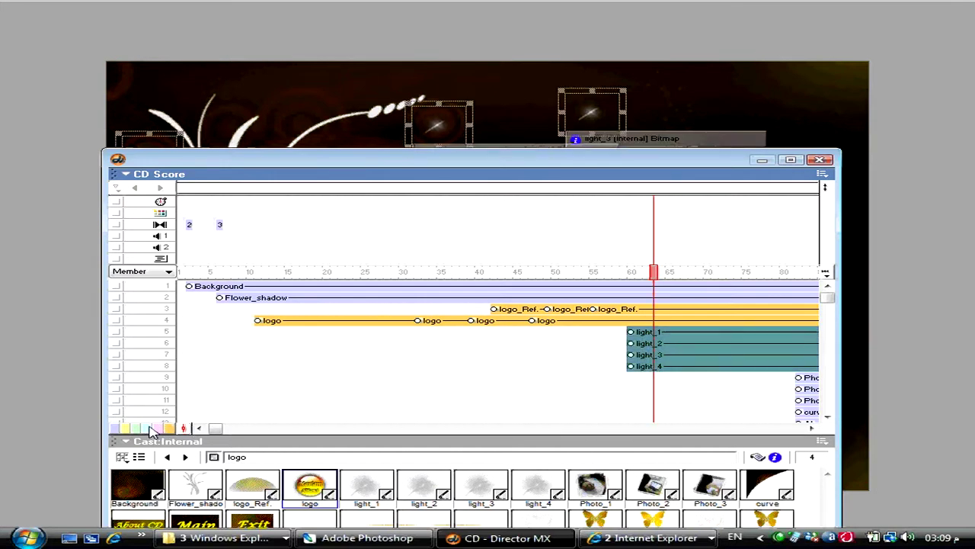
{"action": "left_click", "coordinate": [670, 272]}
{"action": "left_click_drag", "start_coordinate": [676, 415], "coordinate": [656, 347]}
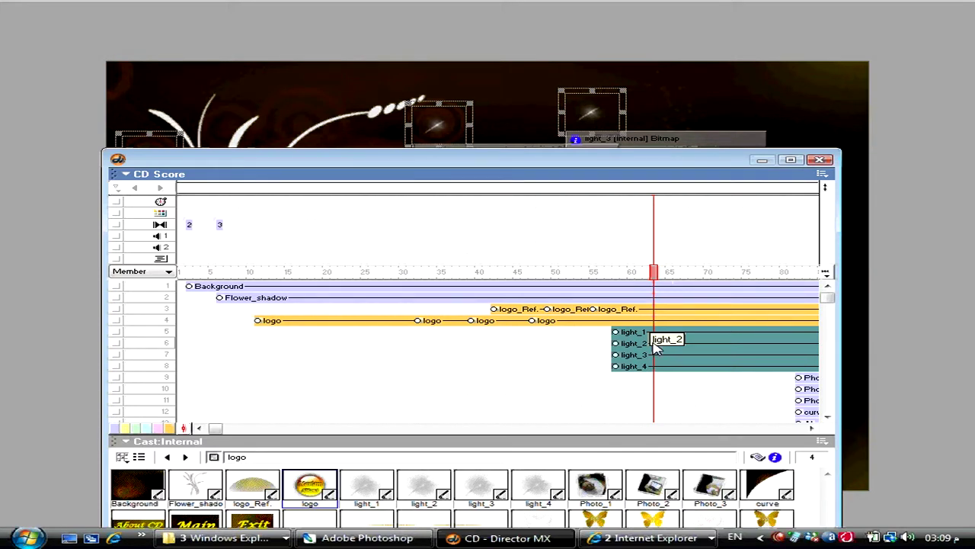
{"action": "left_click_drag", "start_coordinate": [660, 280], "coordinate": [669, 280]}
{"action": "key", "text": "ctrl+alt+k"}
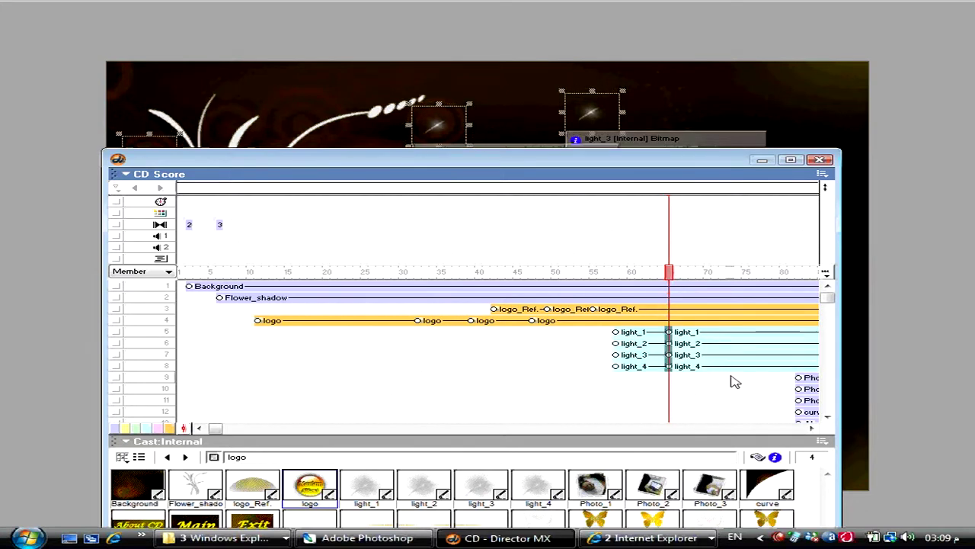
- Add light sprite keyframes at frames 73 and 80, then select their first keyframes at frame 58
{"action": "left_click_drag", "start_coordinate": [732, 381], "coordinate": [732, 337]}
{"action": "key", "text": "ctrl+alt+k"}
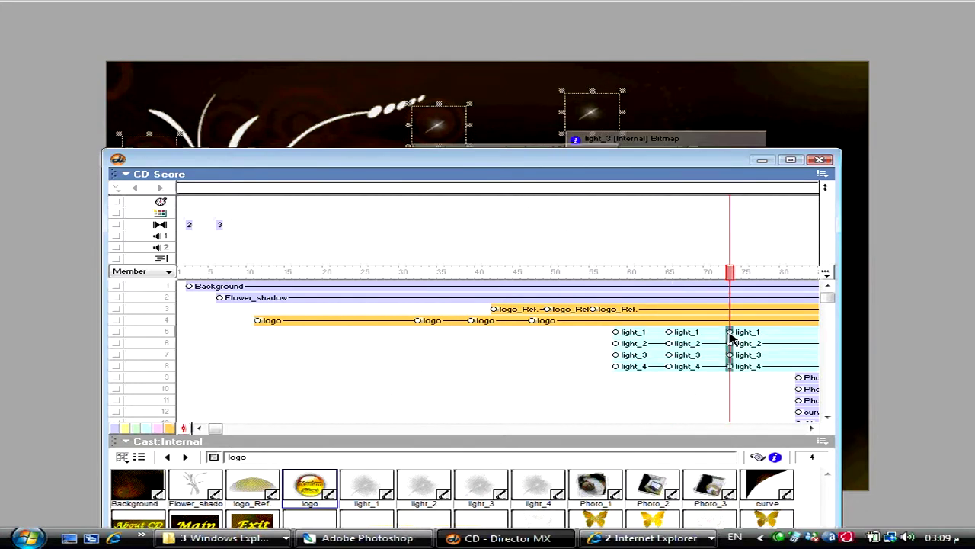
{"action": "left_click_drag", "start_coordinate": [790, 380], "coordinate": [789, 349]}
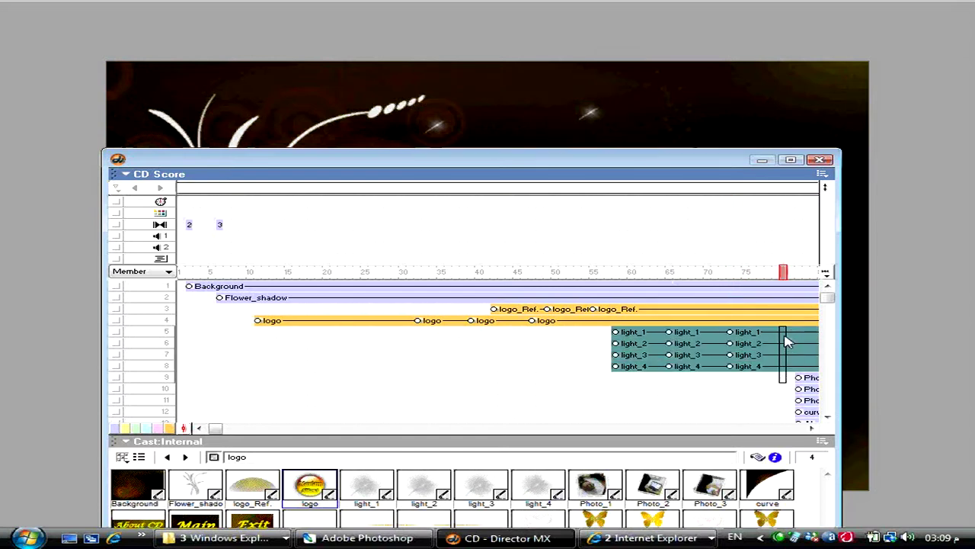
{"action": "key", "text": "ctrl+alt+k"}
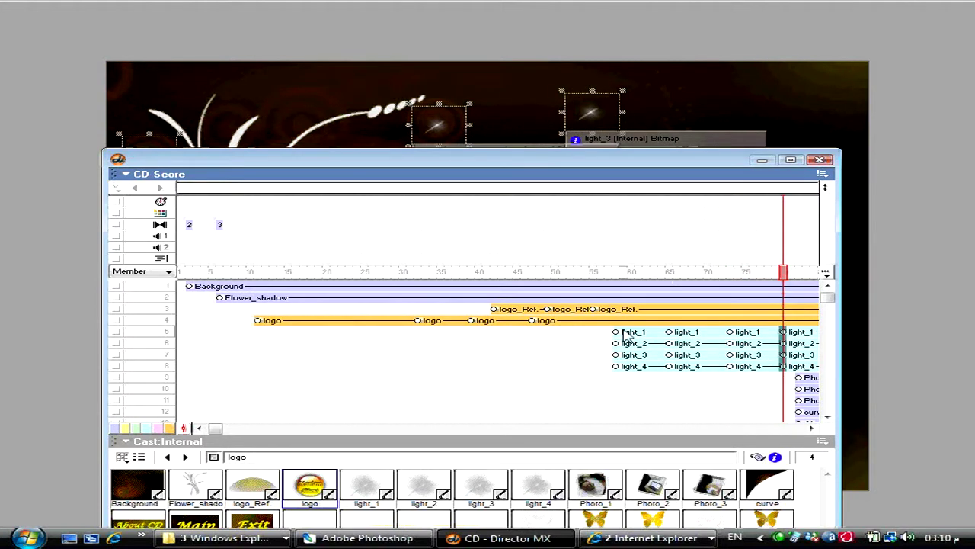
{"action": "left_click_drag", "start_coordinate": [621, 338], "coordinate": [618, 370]}
- Nudge the lights' first-keyframe positions on the stage, ending 10 px further left
{"action": "key", "text": "ctrl+1"}
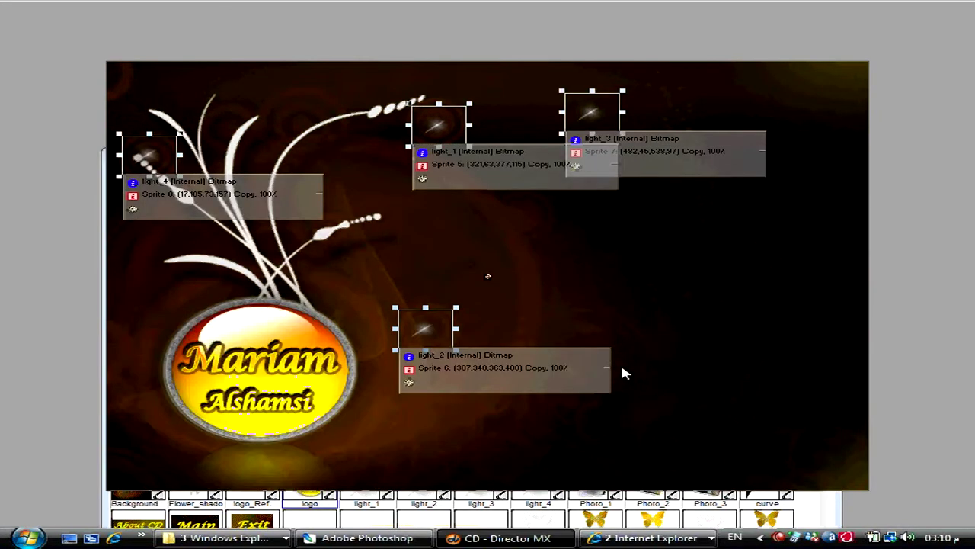
{"action": "key", "text": "shift+Left"}
{"action": "key", "text": "shift+Left"}
{"action": "key", "text": "shift+Left"}
{"action": "key", "text": "shift+Left"}
{"action": "key", "text": "shift+Left"}
{"action": "key", "text": "shift+Left"}
{"action": "key", "text": "shift+Left"}
{"action": "key", "text": "shift+Left"}
{"action": "key", "text": "shift+Left"}
{"action": "key", "text": "shift+Left"}
{"action": "key", "text": "shift+Left"}
{"action": "key", "text": "shift+Left"}
{"action": "key", "text": "shift+Left"}
{"action": "key", "text": "shift+Left"}
{"action": "key", "text": "shift+Left"}
{"action": "key", "text": "shift+Left"}
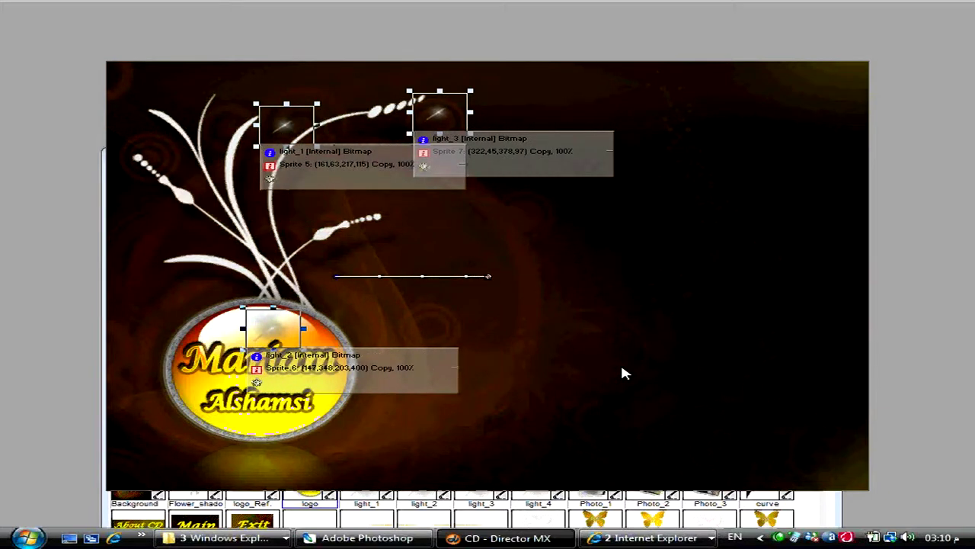
{"action": "key", "text": "shift+Right"}
{"action": "key", "text": "shift+Right"}
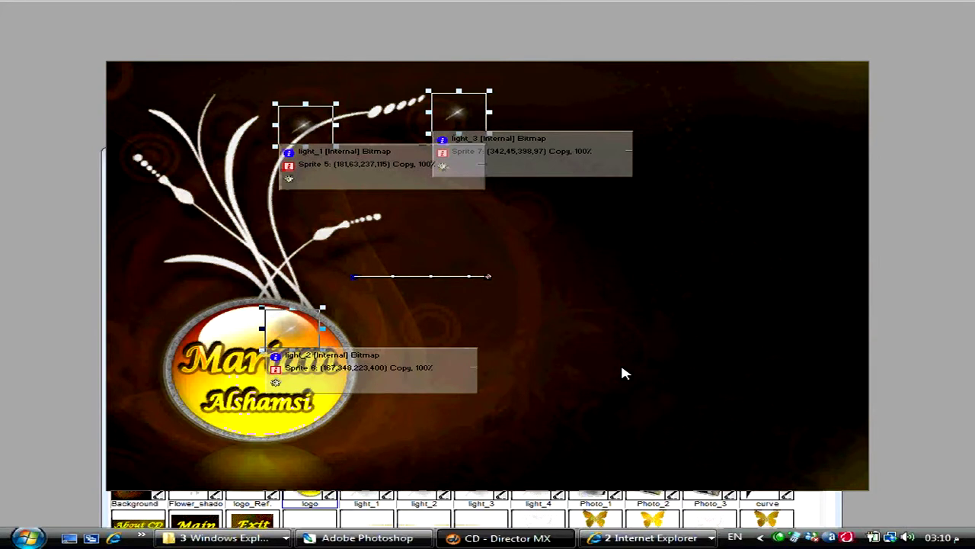
{"action": "key", "text": "ctrl+4"}
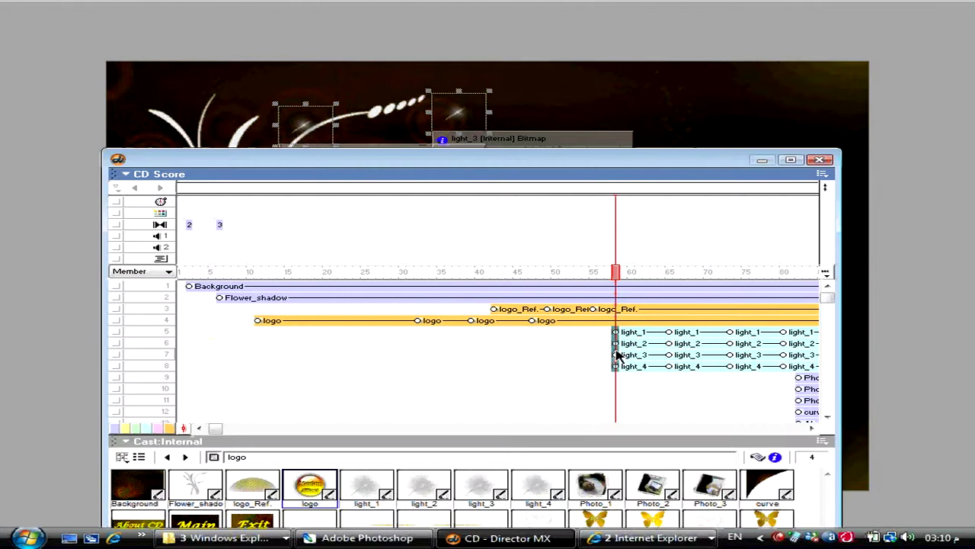
{"action": "key", "text": "ctrl+1"}
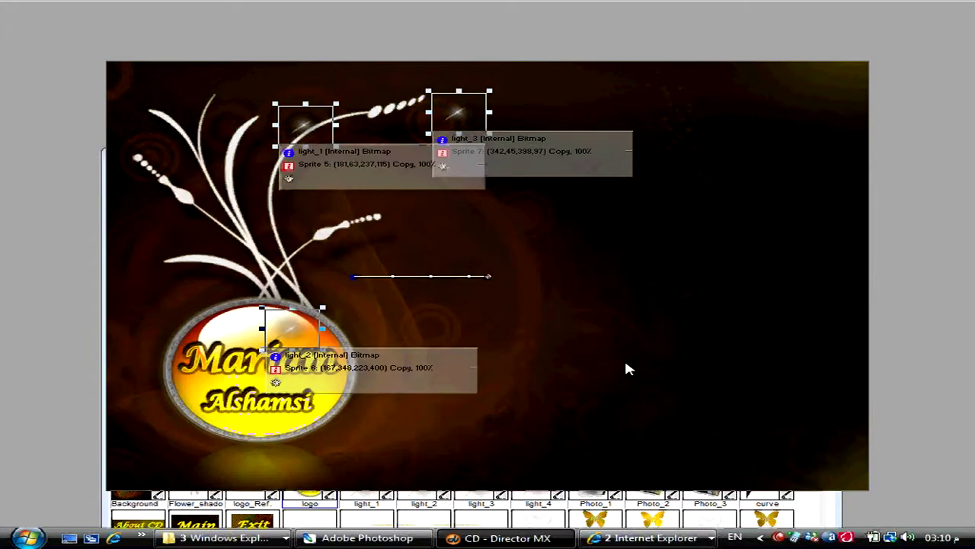
{"action": "key", "text": "shift+Left"}
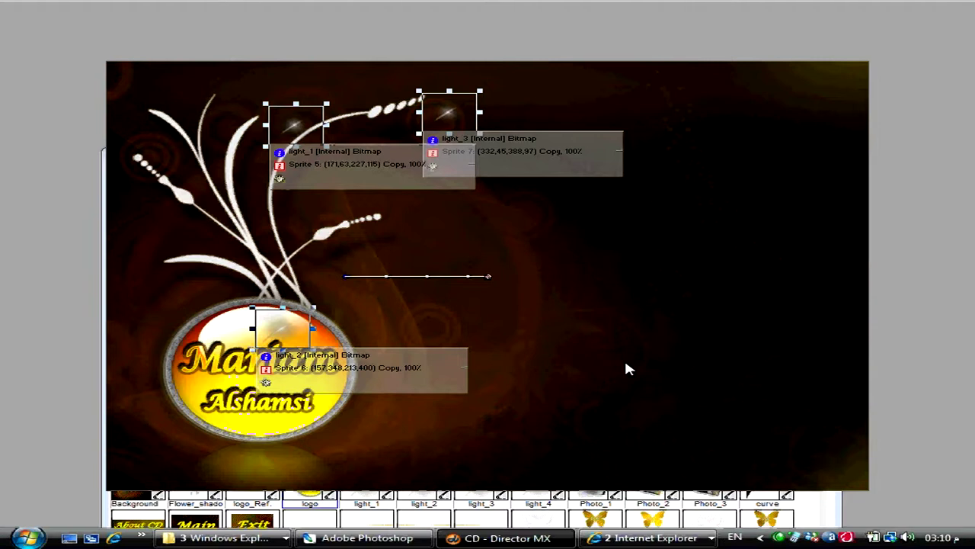
- Set the lights' Blend to 0% at frame 58 and preview the fade-in
{"action": "key", "text": "ctrl+alt+s"}
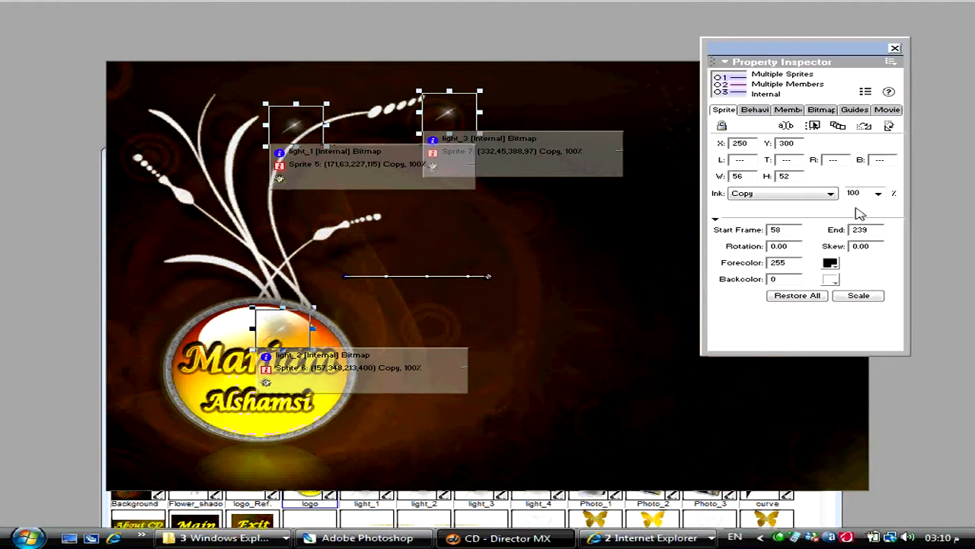
{"action": "double_click", "coordinate": [855, 193]}
{"action": "type", "text": "0"}
{"action": "key", "text": "Return"}
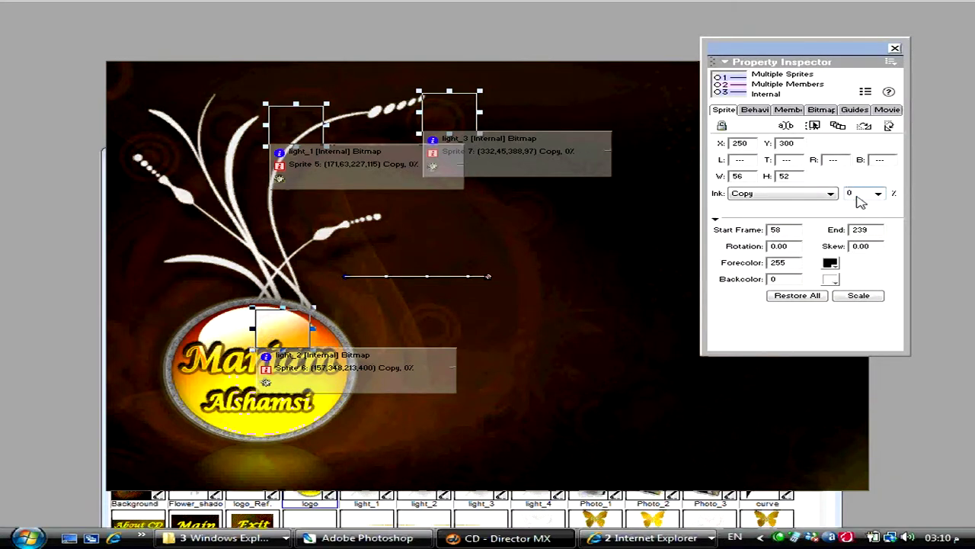
{"action": "key", "text": "ctrl+alt+p"}
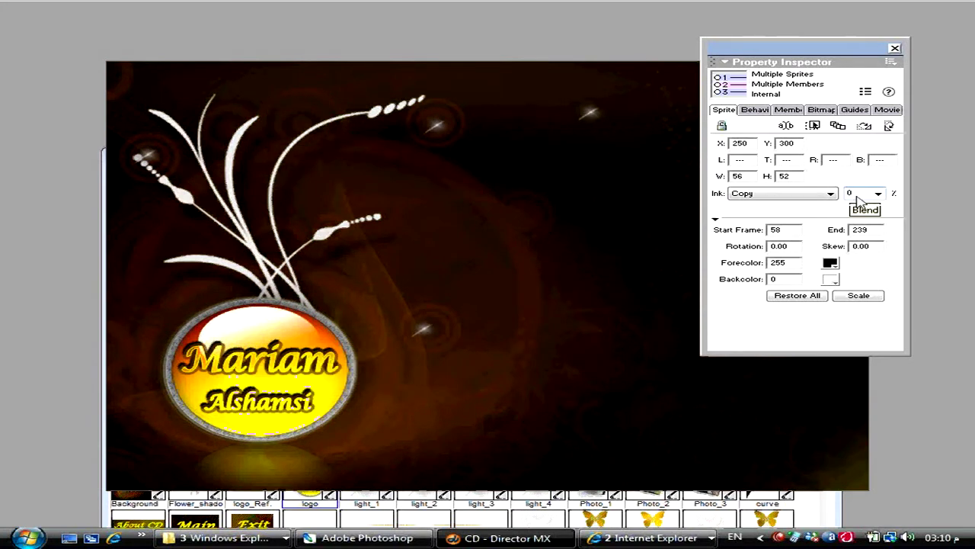
{"action": "key", "text": "ctrl+4"}
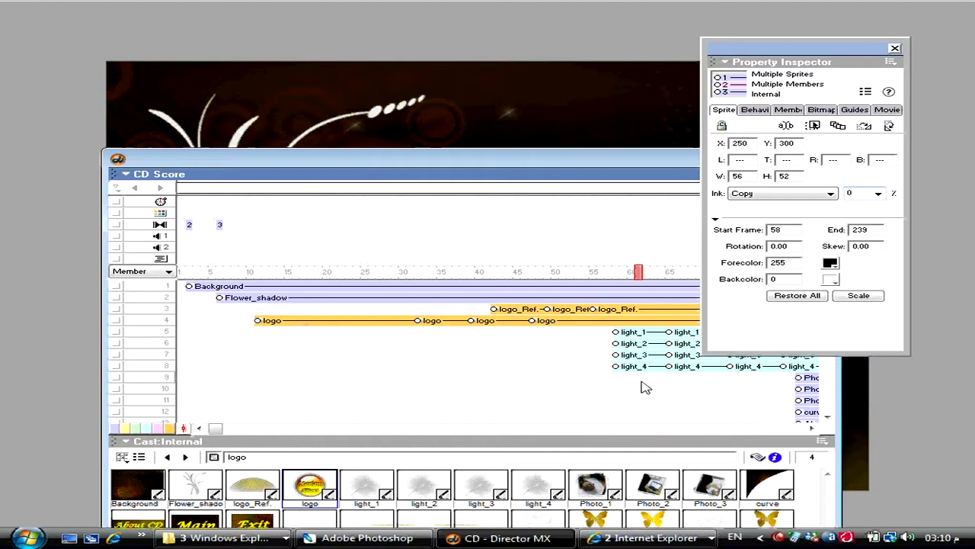
{"action": "left_click", "coordinate": [640, 381]}
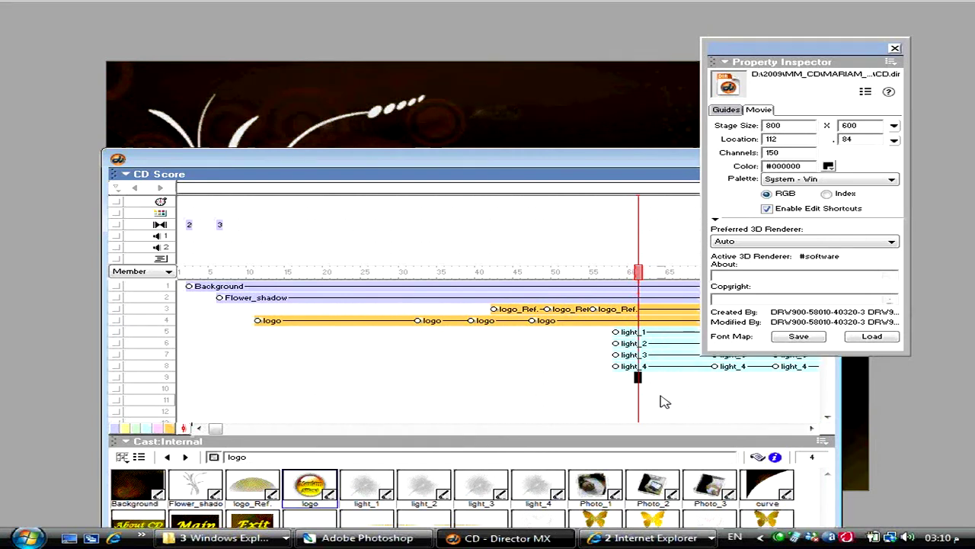
{"action": "key", "text": "ctrl+alt+p"}
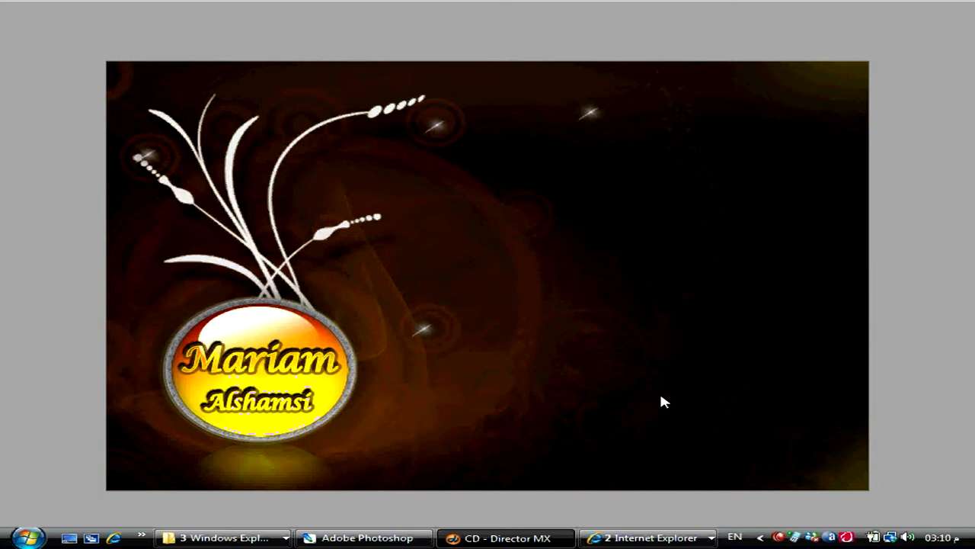
{"action": "key", "text": "ctrl+alt+period"}
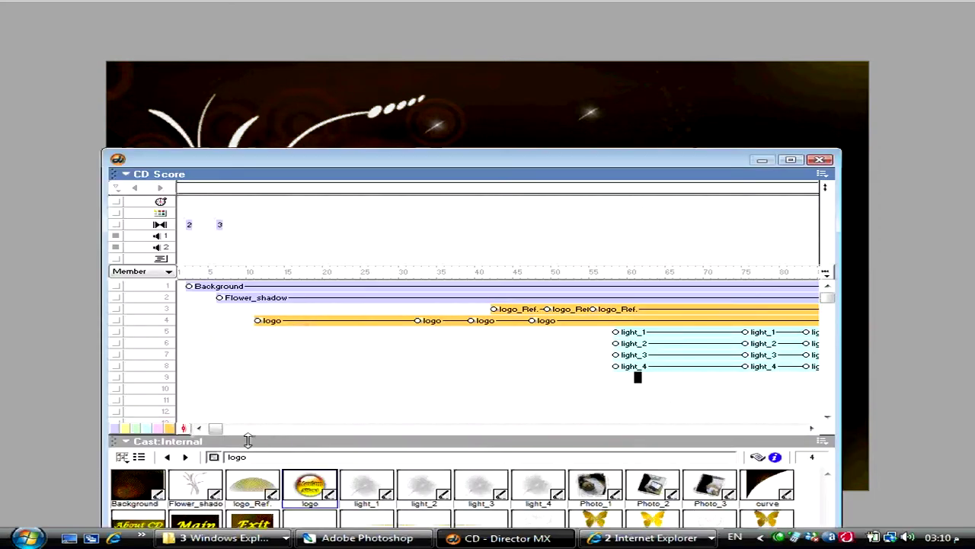
- Set the light sprites' Blend to 0% at their frame-83 keyframes
{"action": "left_click_drag", "start_coordinate": [221, 434], "coordinate": [288, 432]}
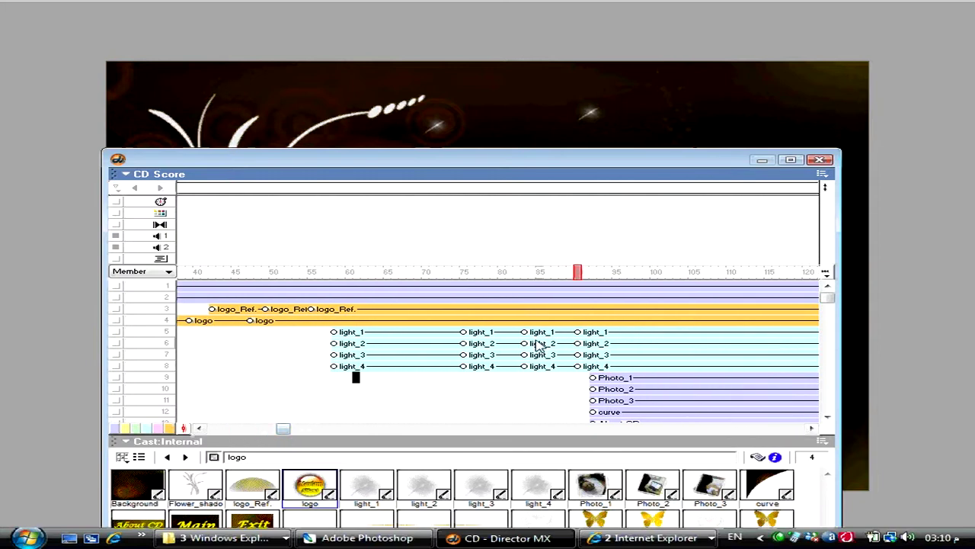
{"action": "left_click_drag", "start_coordinate": [525, 333], "coordinate": [526, 366]}
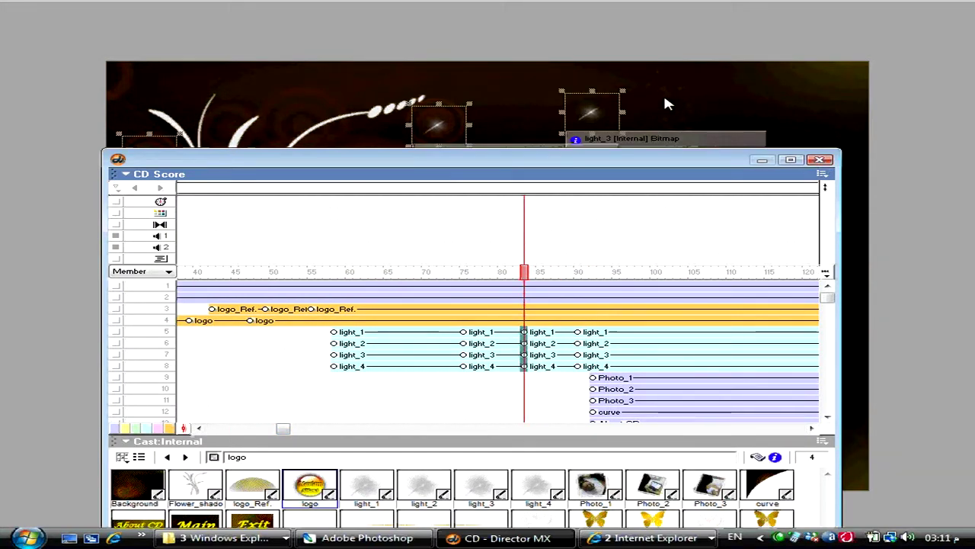
{"action": "left_click", "coordinate": [627, 96]}
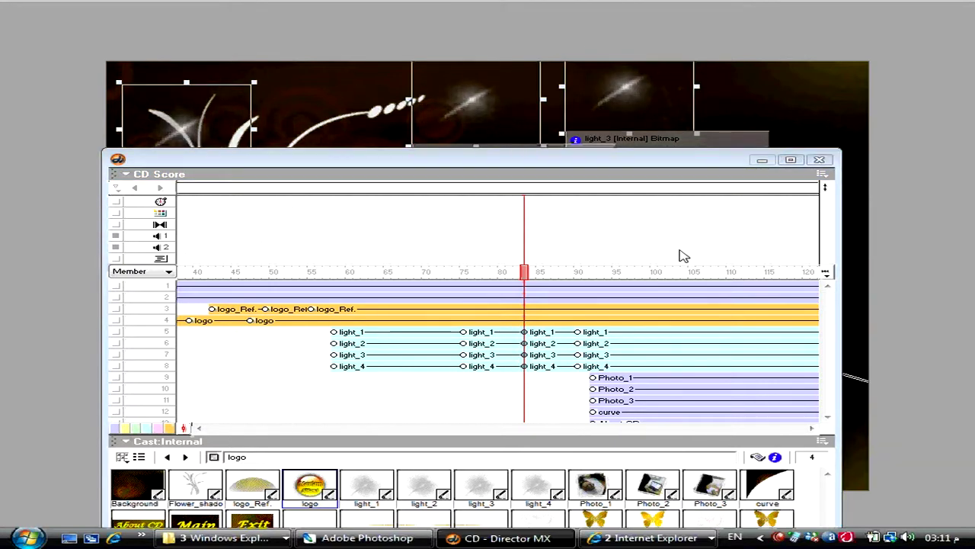
{"action": "key", "text": "ctrl+alt+s"}
{"action": "double_click", "coordinate": [854, 193]}
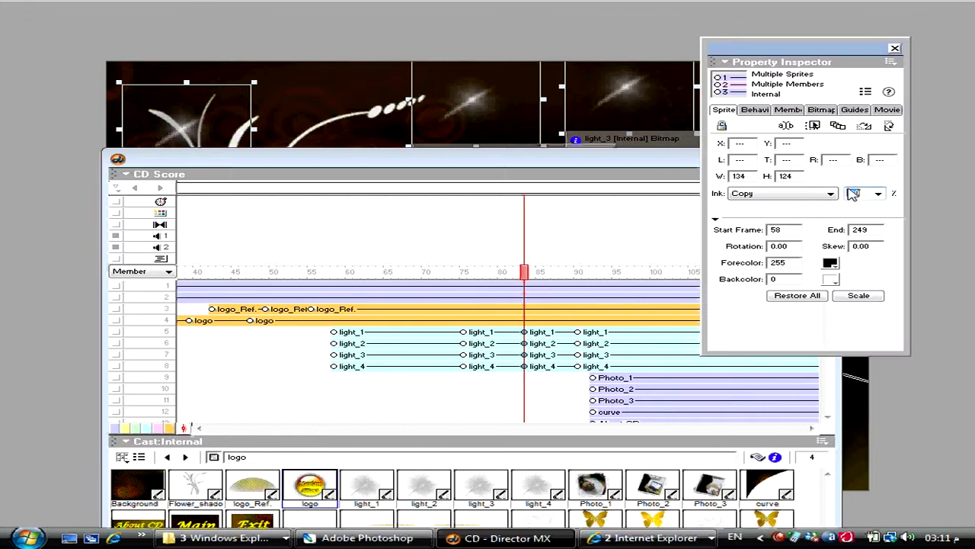
{"action": "type", "text": "0"}
{"action": "key", "text": "Return"}
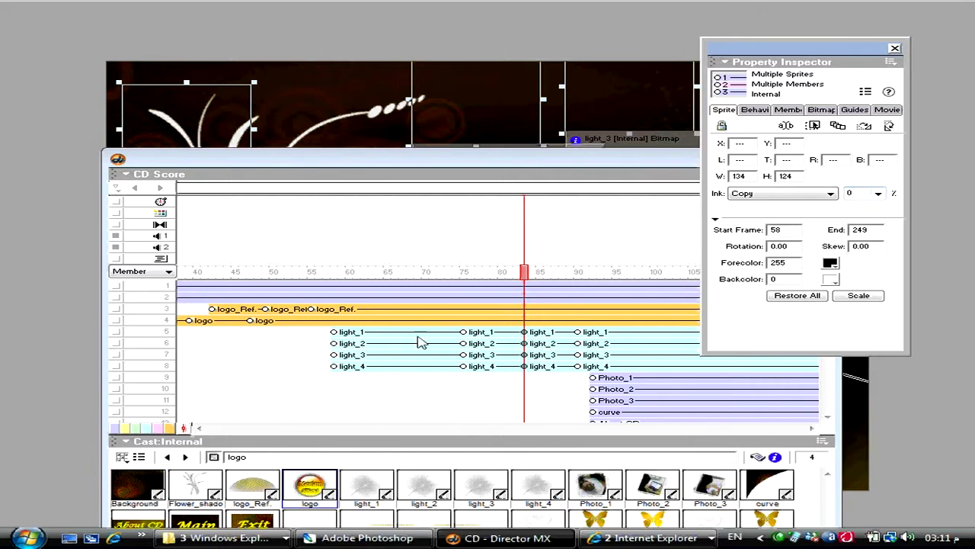
- Insert frames near frame 91 to push the photo and curve sprites about 15 frames later
{"action": "left_click", "coordinate": [583, 379]}
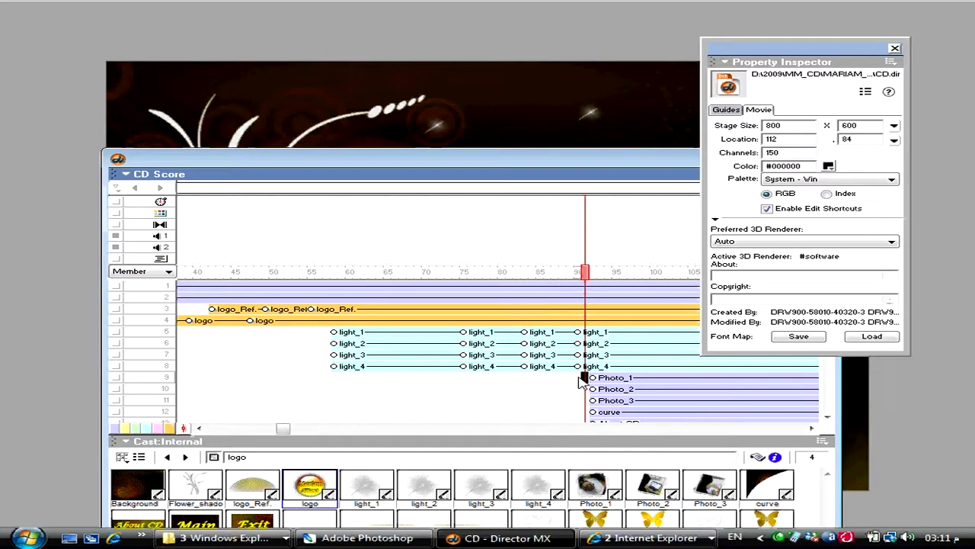
{"action": "key", "text": "ctrl+shift+]"}
{"action": "key", "text": "ctrl+shift+]"}
{"action": "key", "text": "ctrl+shift+]"}
{"action": "key", "text": "ctrl+shift+]"}
{"action": "key", "text": "ctrl+shift+]"}
{"action": "key", "text": "ctrl+shift+]"}
{"action": "key", "text": "ctrl+shift+]"}
{"action": "key", "text": "ctrl+shift+]"}
{"action": "key", "text": "ctrl+shift+]"}
{"action": "key", "text": "ctrl+shift+]"}
{"action": "key", "text": "ctrl+shift+]"}
{"action": "key", "text": "ctrl+shift+]"}
{"action": "key", "text": "ctrl+shift+]"}
{"action": "key", "text": "ctrl+shift+]"}
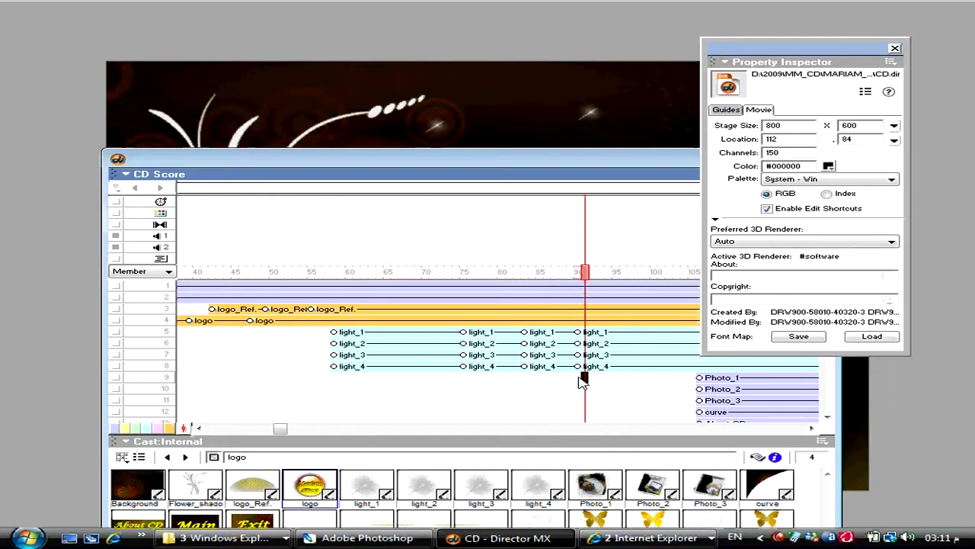
{"action": "key", "text": "ctrl+]"}
{"action": "key", "text": "ctrl+]"}
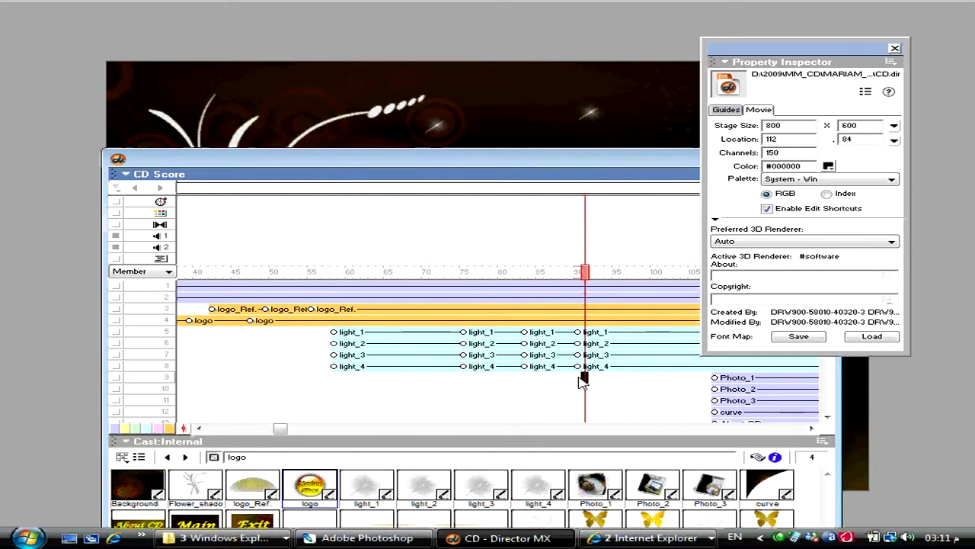
{"action": "key", "text": "ctrl+["}
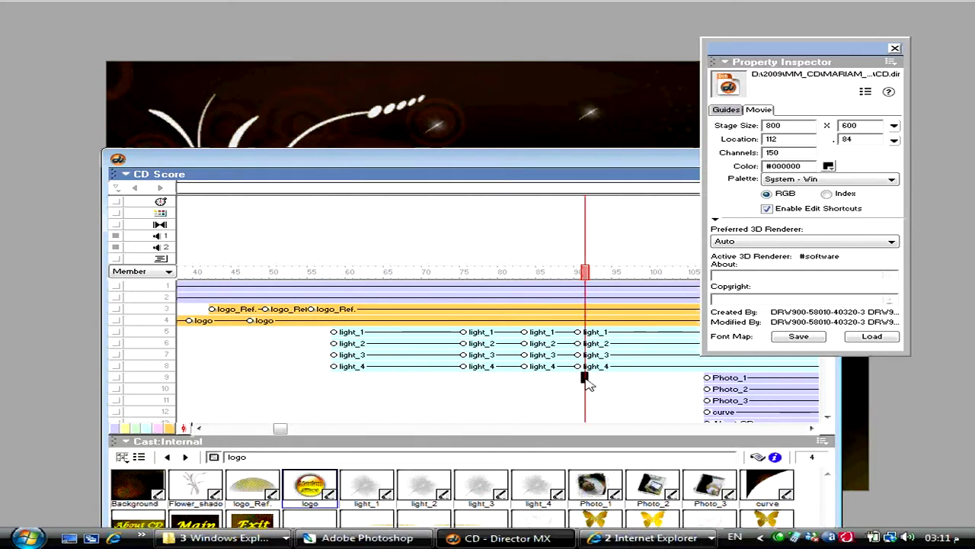
{"action": "left_click", "coordinate": [579, 377]}
{"action": "left_click", "coordinate": [607, 377]}
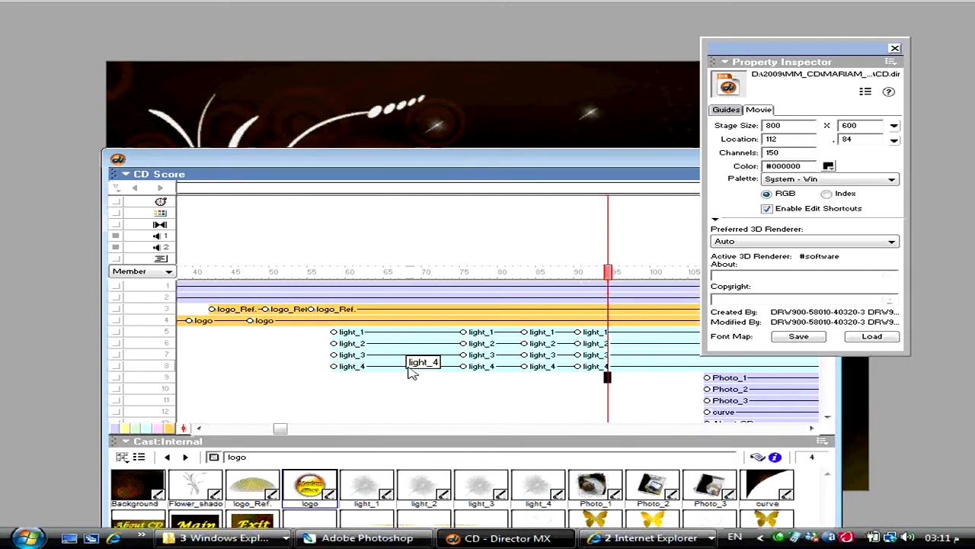
- Delay light_2's start by 3 frames to stagger the lights, then rewind and replay the movie
{"action": "left_click_drag", "start_coordinate": [368, 351], "coordinate": [474, 368]}
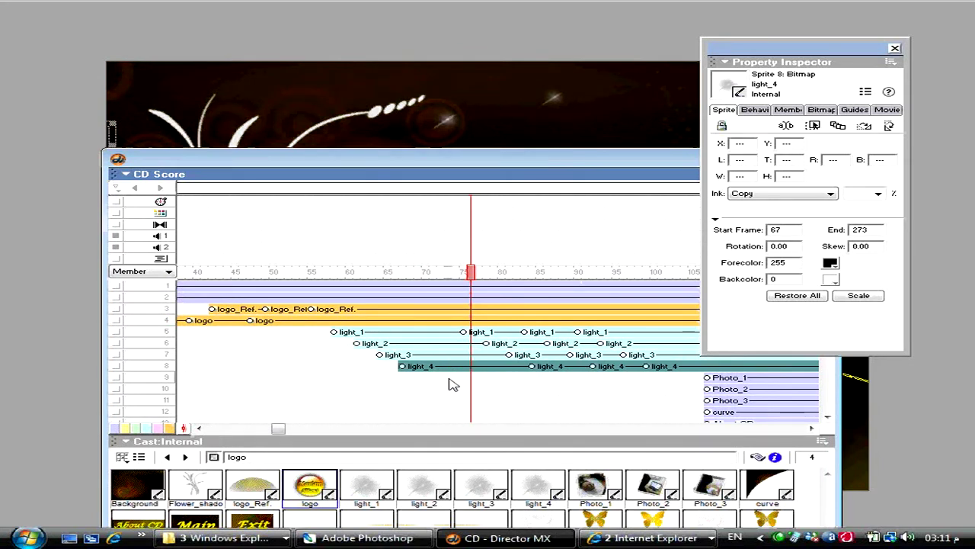
{"action": "left_click_drag", "start_coordinate": [314, 272], "coordinate": [470, 262]}
{"action": "key", "text": "ctrl+alt+r"}
{"action": "key", "text": "ctrl+alt+shift+p"}
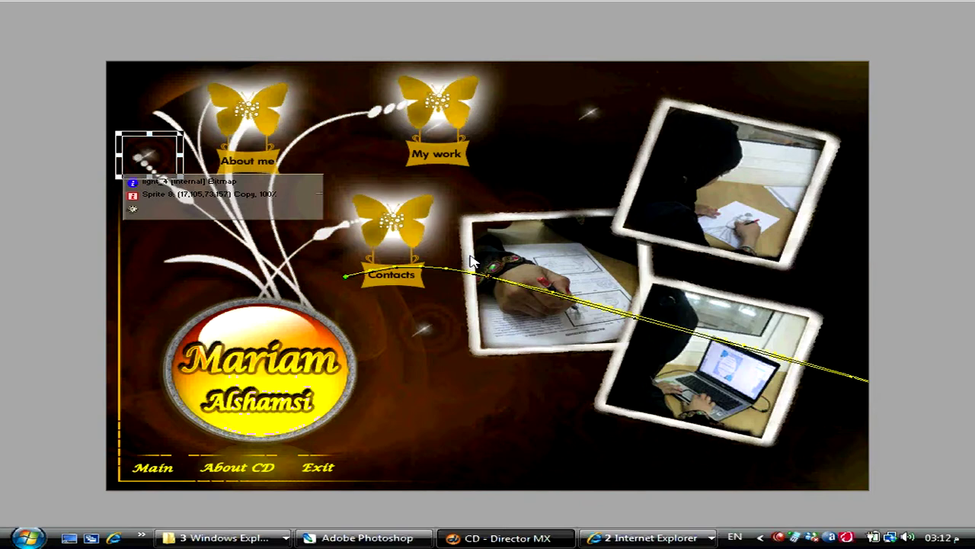
- Save the movie and insert frames to push the photo and curve sprites about 12 frames later
{"action": "key", "text": "ctrl+4"}
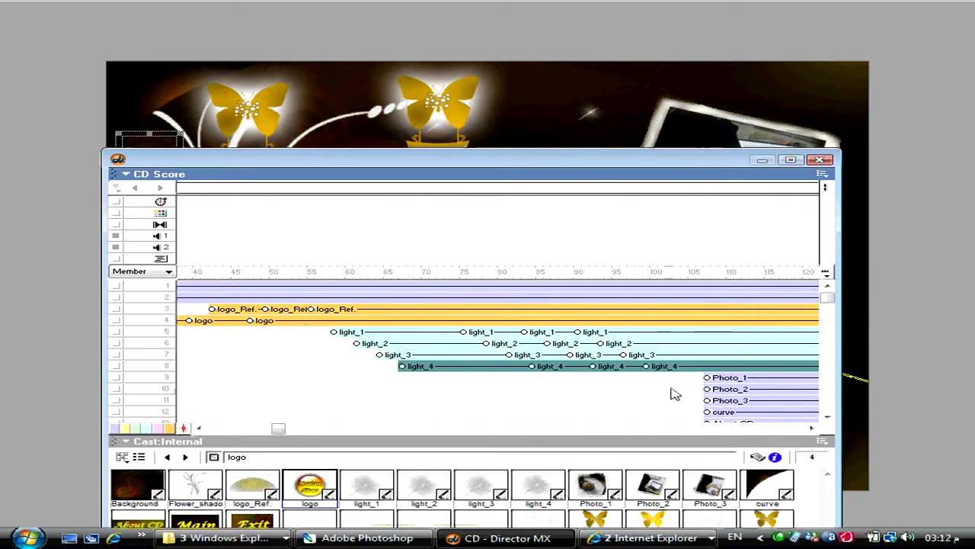
{"action": "left_click_drag", "start_coordinate": [690, 366], "coordinate": [694, 340]}
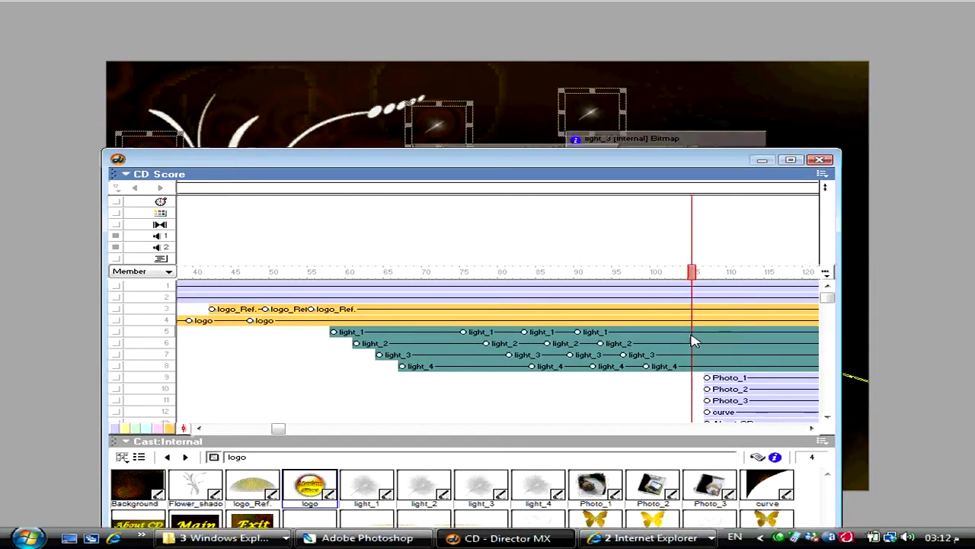
{"action": "left_click", "coordinate": [675, 381]}
{"action": "key", "text": "ctrl+s"}
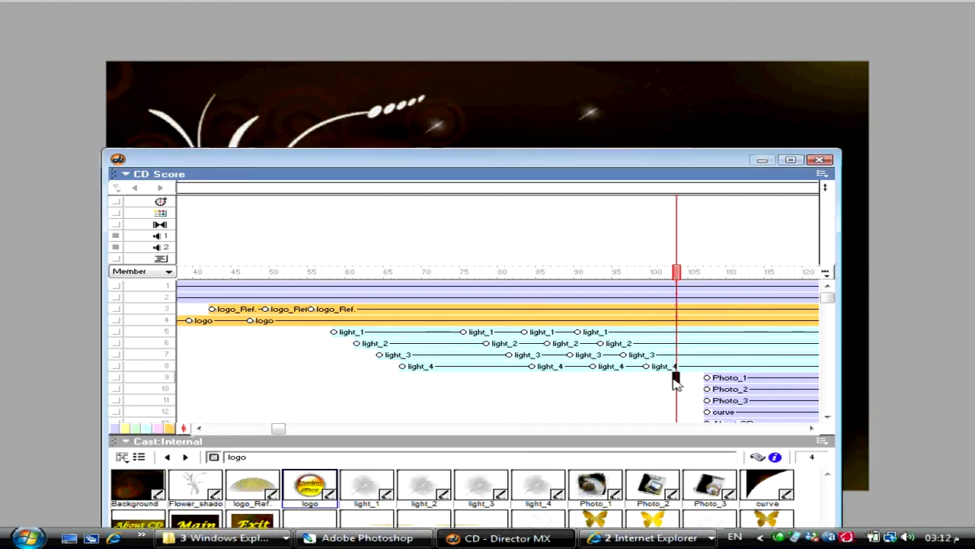
{"action": "key", "text": "ctrl+bracketright"}
{"action": "key", "text": "ctrl+bracketright"}
{"action": "key", "text": "ctrl+bracketright"}
{"action": "key", "text": "ctrl+bracketright"}
{"action": "key", "text": "ctrl+bracketright"}
{"action": "key", "text": "ctrl+bracketright"}
{"action": "key", "text": "ctrl+bracketright"}
{"action": "key", "text": "ctrl+bracketright"}
{"action": "key", "text": "ctrl+bracketright"}
{"action": "key", "text": "ctrl+bracketright"}
{"action": "key", "text": "ctrl+bracketright"}
{"action": "key", "text": "ctrl+bracketright"}
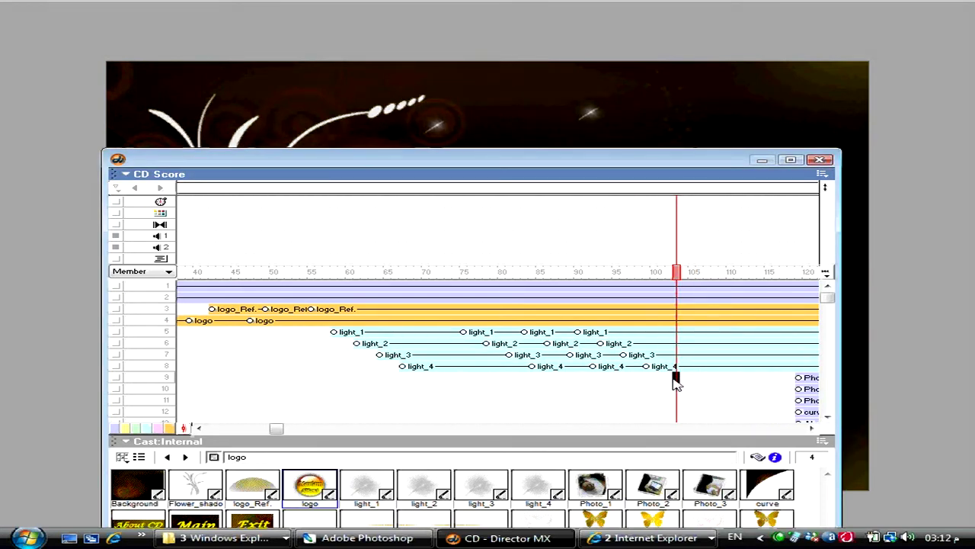
- Paste new light sprites at the playhead, save, and copy the channel 5–8 light sprites
{"action": "left_click_drag", "start_coordinate": [777, 381], "coordinate": [776, 337]}
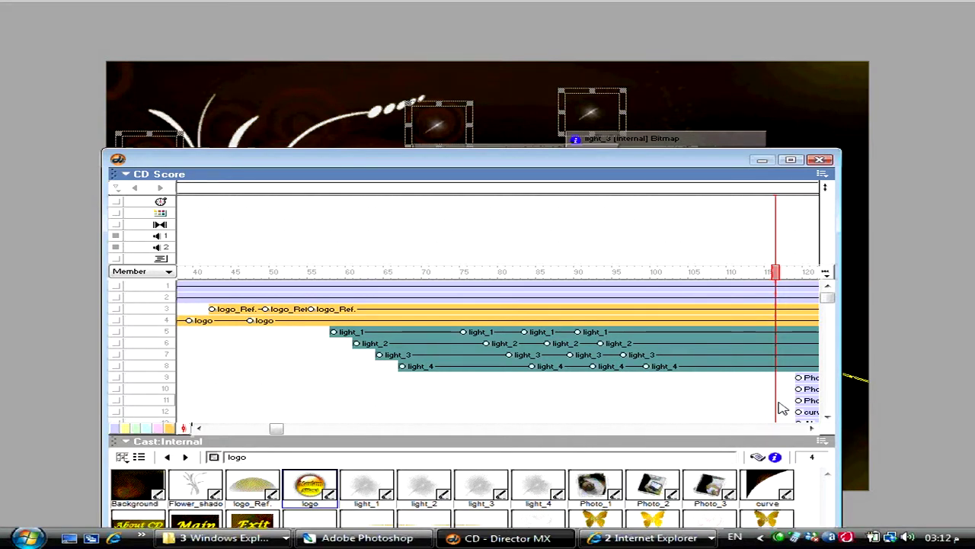
{"action": "key", "text": "ctrl+v"}
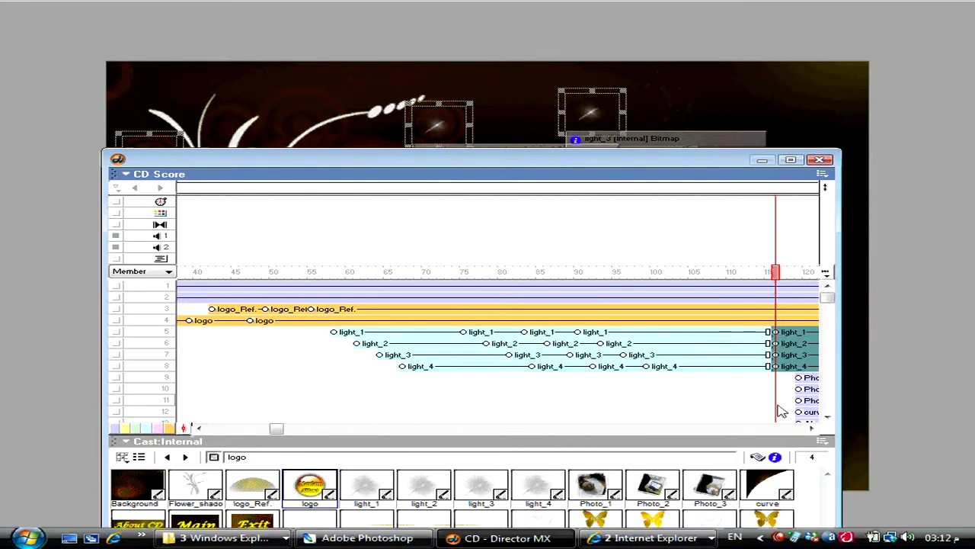
{"action": "left_click_drag", "start_coordinate": [710, 394], "coordinate": [707, 330]}
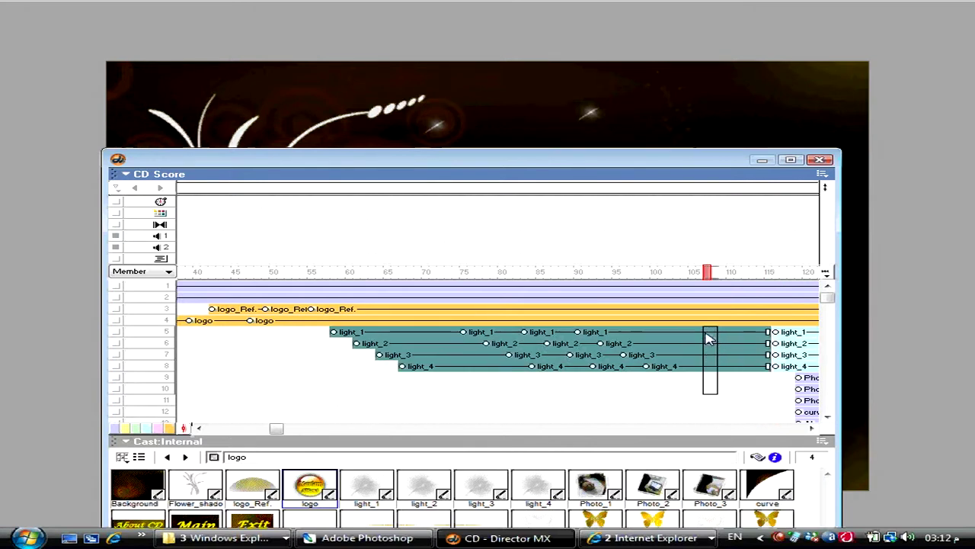
{"action": "key", "text": "ctrl+s"}
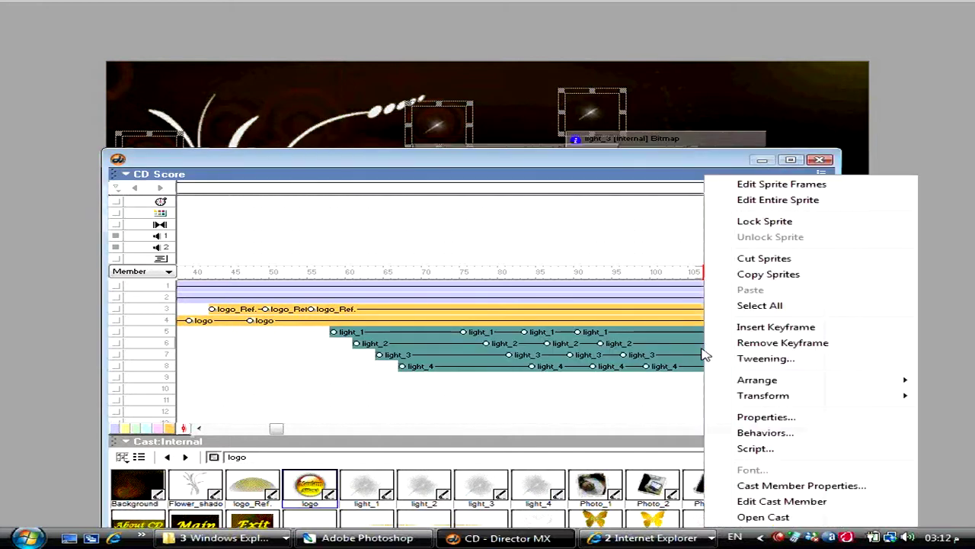
{"action": "right_click", "coordinate": [709, 365]}
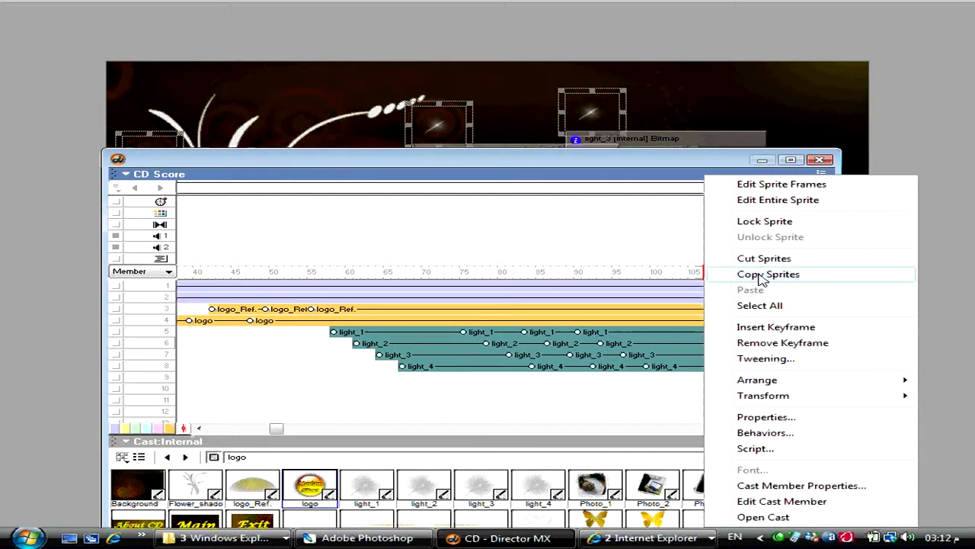
{"action": "left_click", "coordinate": [761, 275]}
- Launch a second copy of Director MX and dismiss the file-in-use and file-reading errors
{"action": "left_click", "coordinate": [27, 538]}
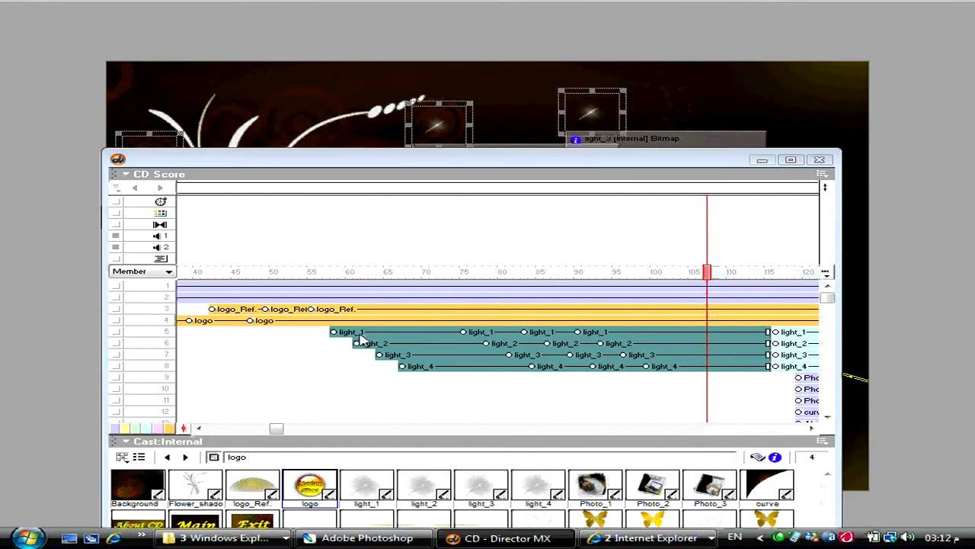
{"action": "mouse_move", "coordinate": [65, 375]}
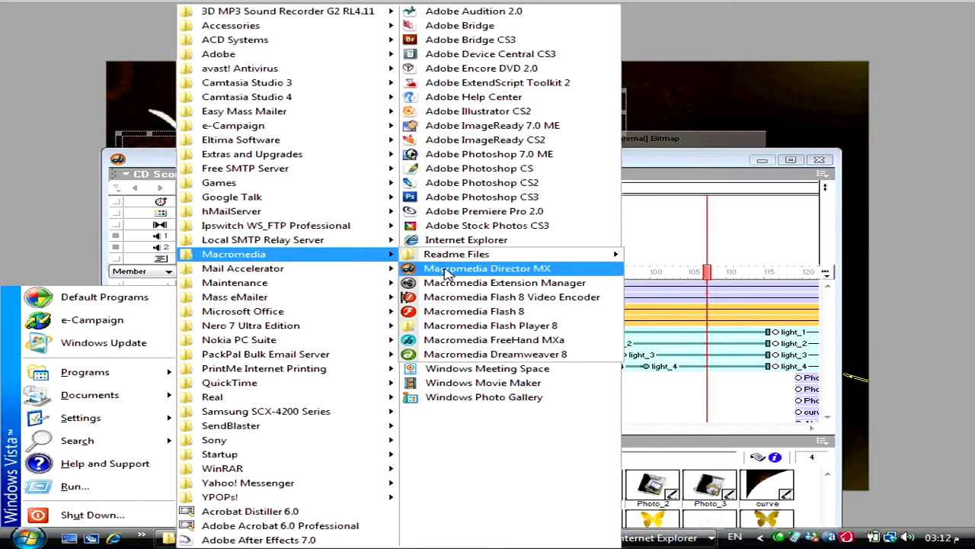
{"action": "left_click", "coordinate": [450, 271]}
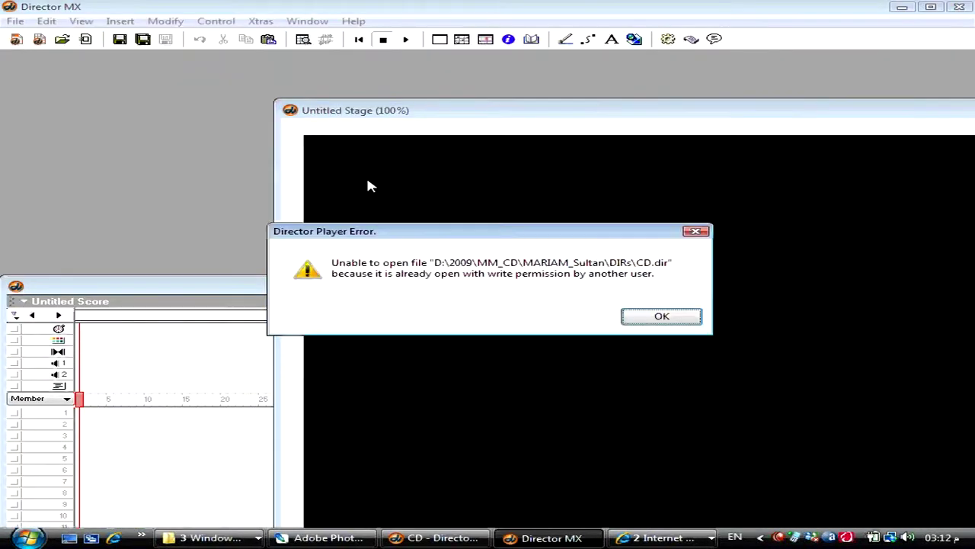
{"action": "key", "text": "Return"}
{"action": "left_click", "coordinate": [501, 213]}
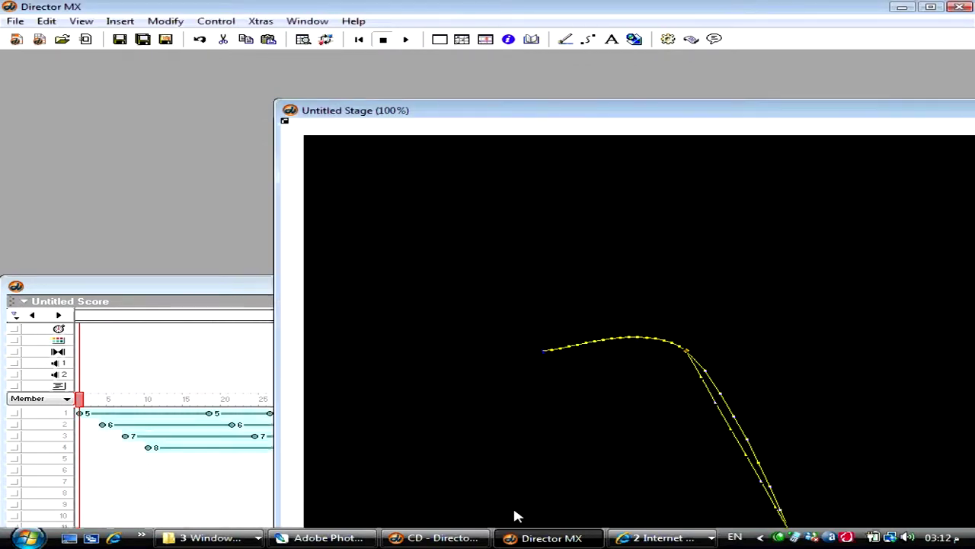
- Create a new empty movie in the second window and paste the light_1–light_4 sprites
{"action": "left_click", "coordinate": [473, 537]}
{"action": "key", "text": "ctrl+n"}
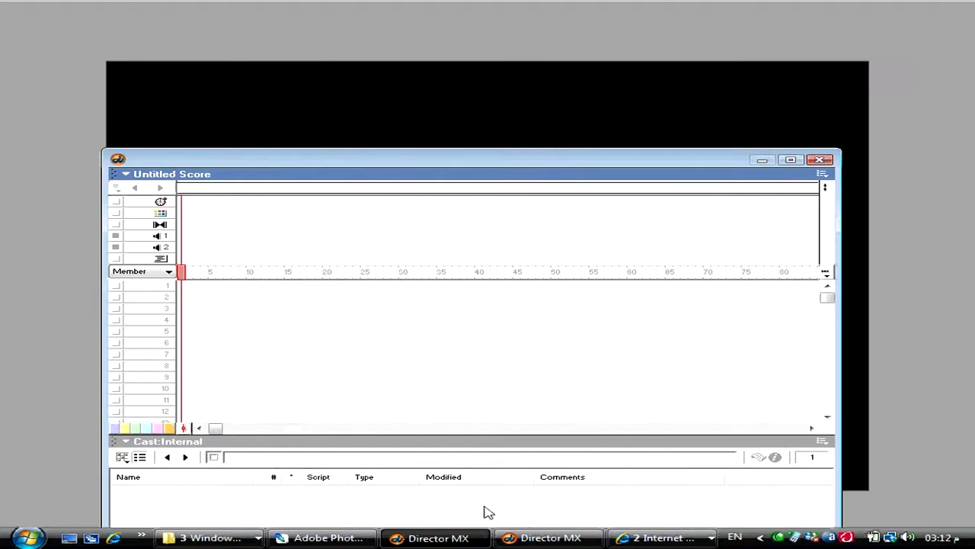
{"action": "left_click", "coordinate": [526, 538]}
{"action": "key", "text": "ctrl+n"}
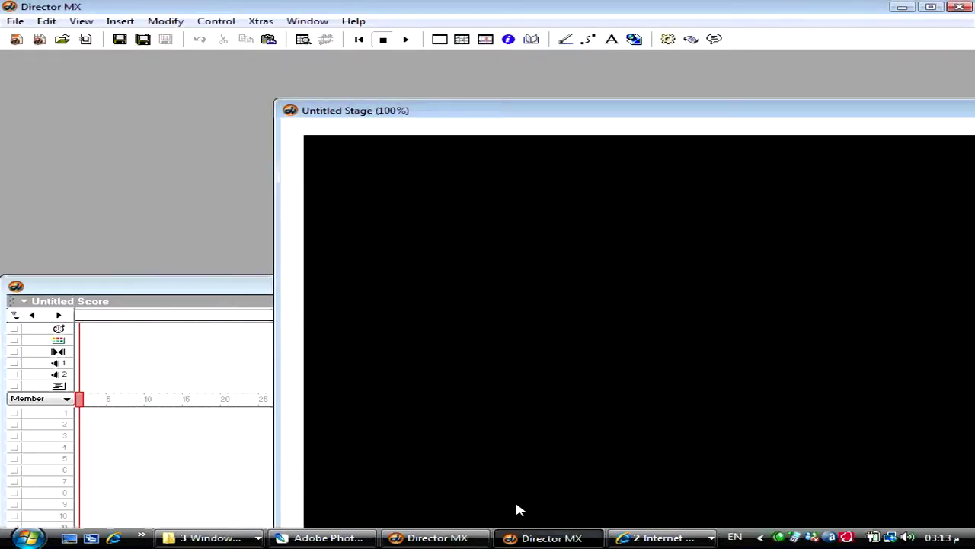
{"action": "key", "text": "ctrl+v"}
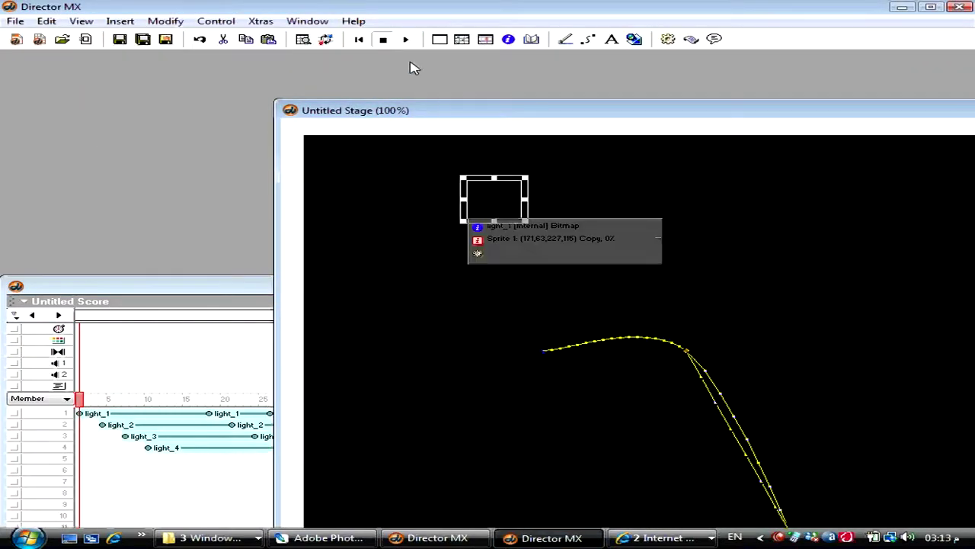
- Preview the lights, then add a keyframe at frame 55 to all four light sprites
{"action": "left_click", "coordinate": [406, 39]}
{"action": "left_click", "coordinate": [383, 40]}
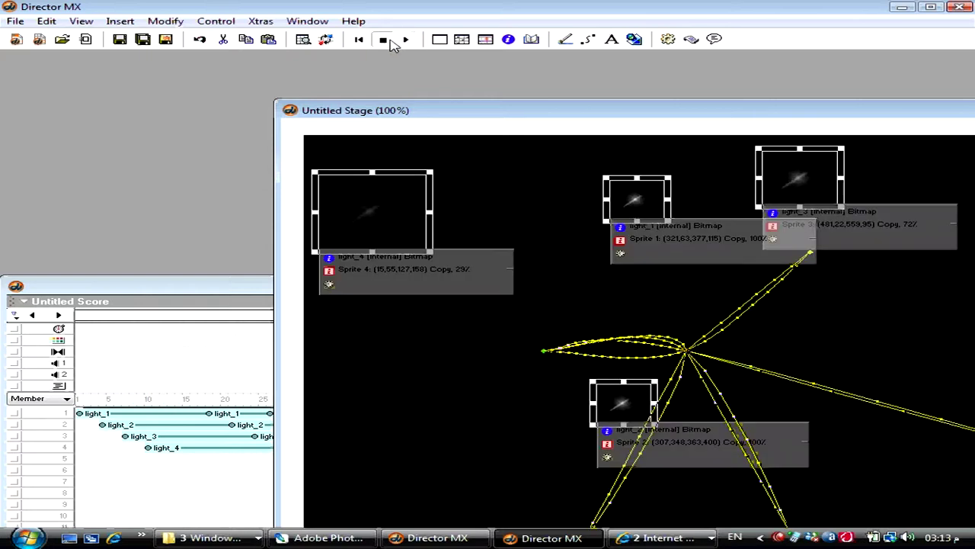
{"action": "left_click", "coordinate": [235, 287]}
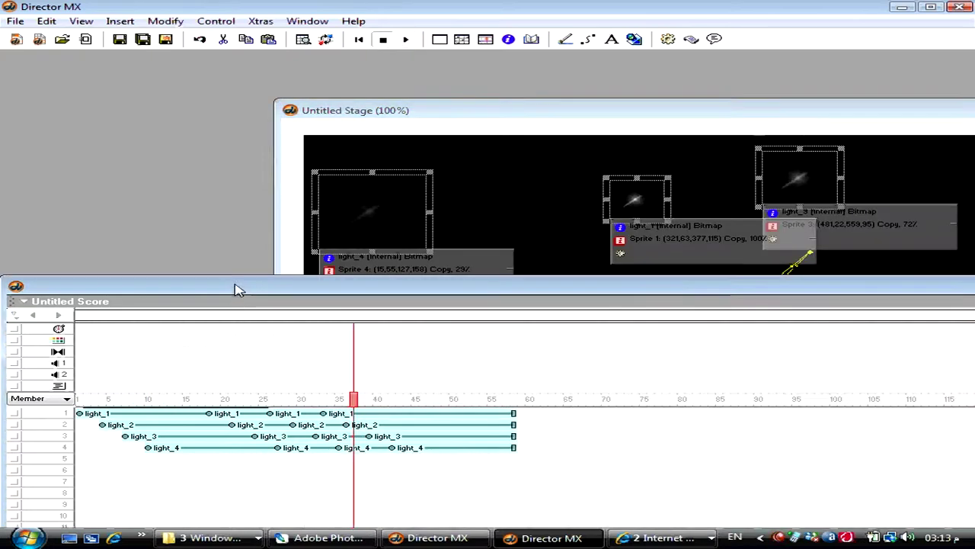
{"action": "left_click", "coordinate": [491, 460]}
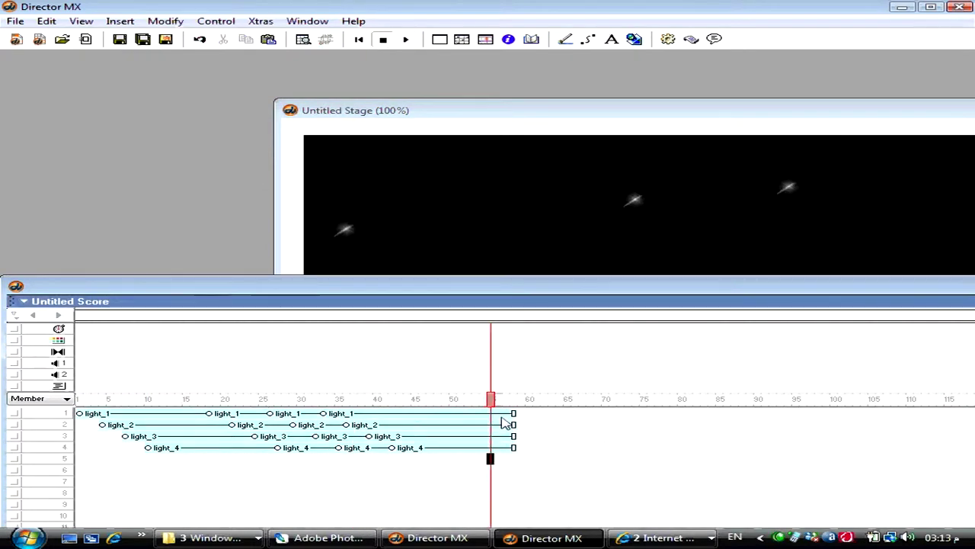
{"action": "left_click", "coordinate": [496, 413]}
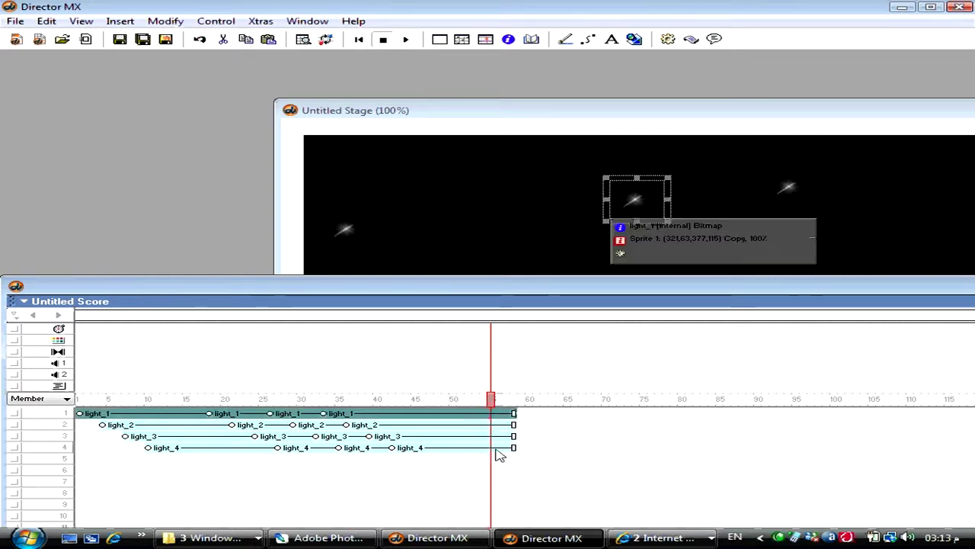
{"action": "left_click", "coordinate": [495, 449], "text": "shift"}
{"action": "left_click", "coordinate": [492, 403]}
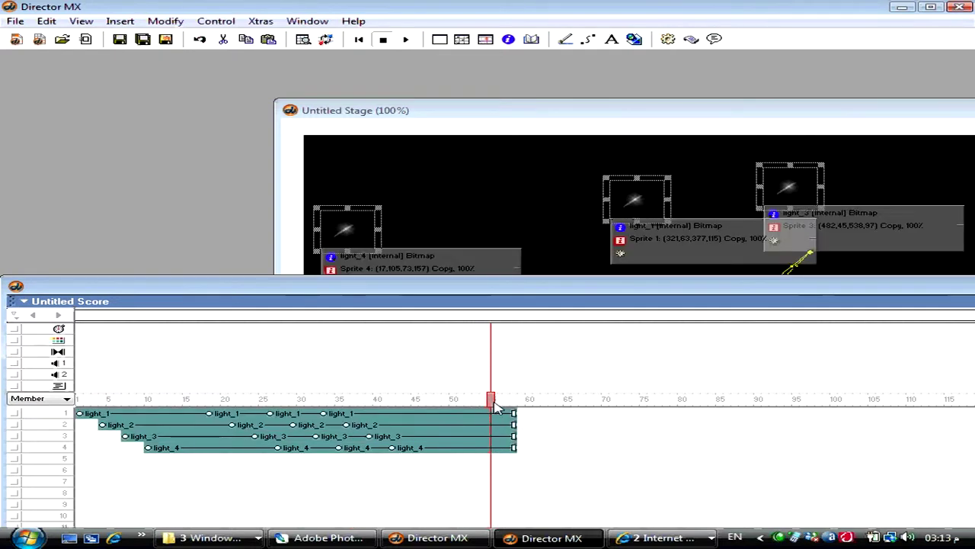
{"action": "key", "text": "ctrl+alt+k"}
- Set the Blend of the four light sprites' end frames to 0%
{"action": "left_click", "coordinate": [514, 416]}
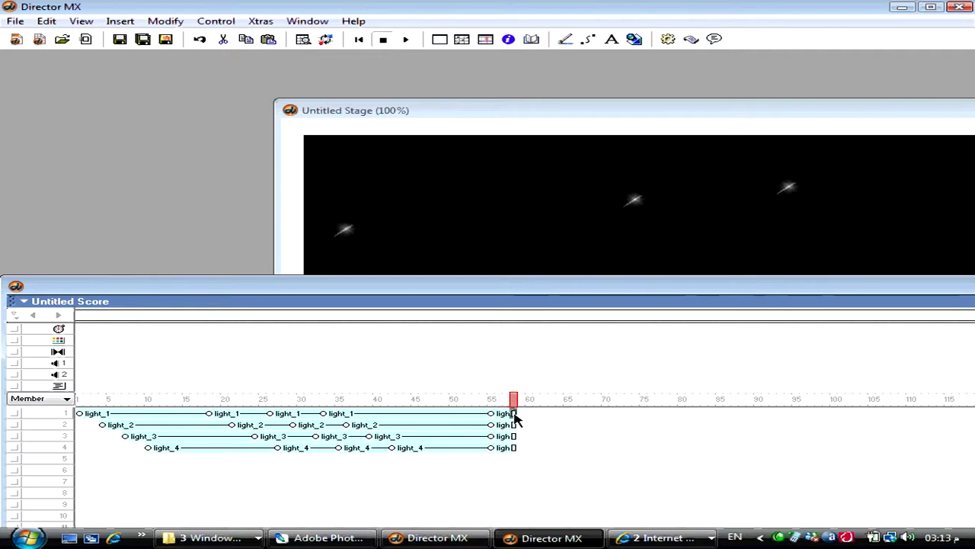
{"action": "left_click_drag", "start_coordinate": [514, 427], "coordinate": [516, 453]}
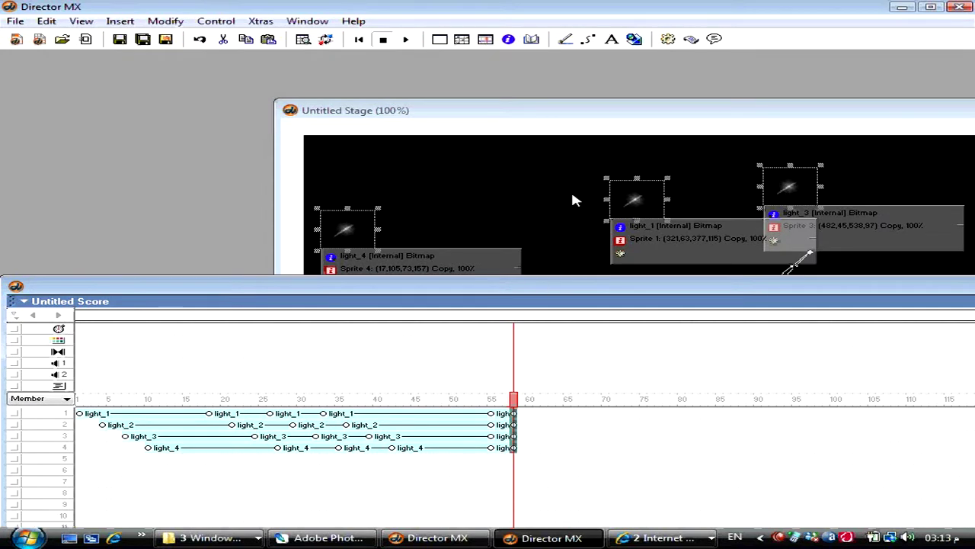
{"action": "left_click", "coordinate": [508, 42]}
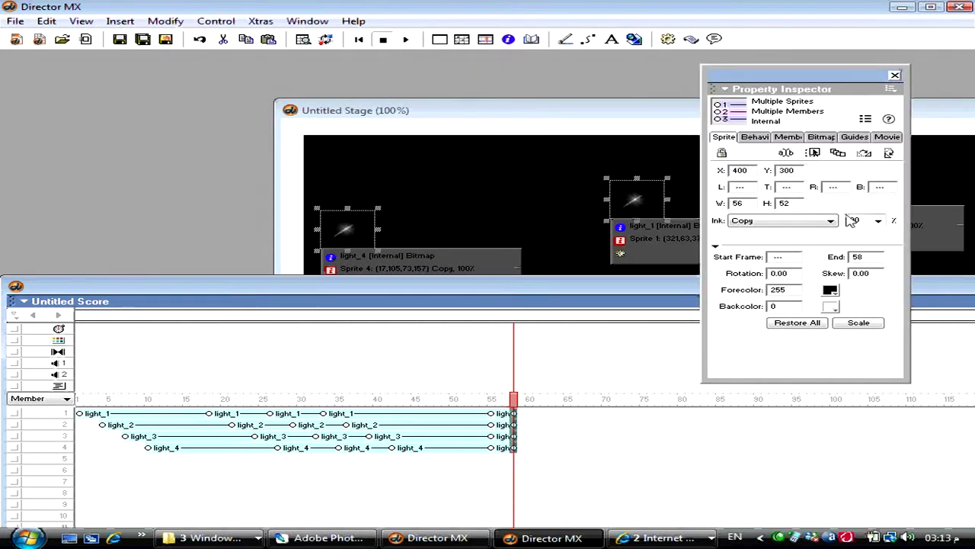
{"action": "double_click", "coordinate": [851, 220]}
{"action": "type", "text": "0"}
{"action": "key", "text": "Return"}
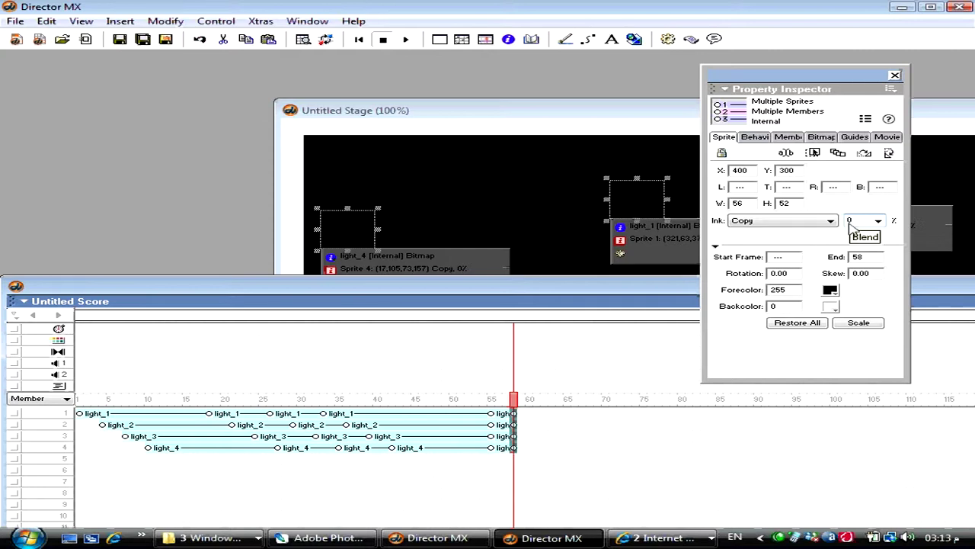
- Insert frames so the four light sprites extend to end at frame 68
{"action": "left_click", "coordinate": [499, 470]}
{"action": "key", "text": "ctrl+]"}
{"action": "key", "text": "ctrl+]"}
{"action": "key", "text": "ctrl+]"}
{"action": "key", "text": "ctrl+]"}
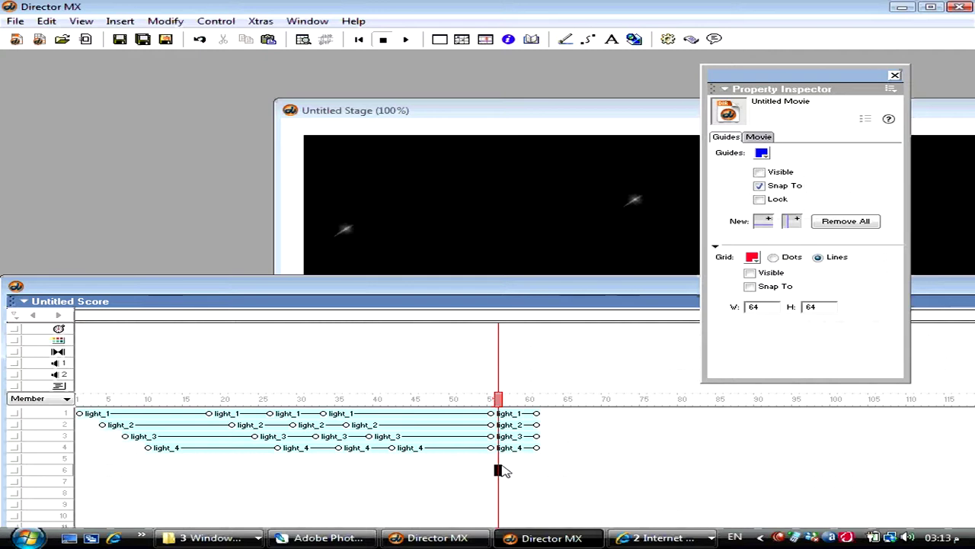
{"action": "left_click", "coordinate": [471, 470]}
{"action": "key", "text": "ctrl+]"}
{"action": "key", "text": "ctrl+]"}
{"action": "key", "text": "ctrl+]"}
{"action": "key", "text": "ctrl+]"}
{"action": "key", "text": "ctrl+]"}
{"action": "key", "text": "ctrl+]"}
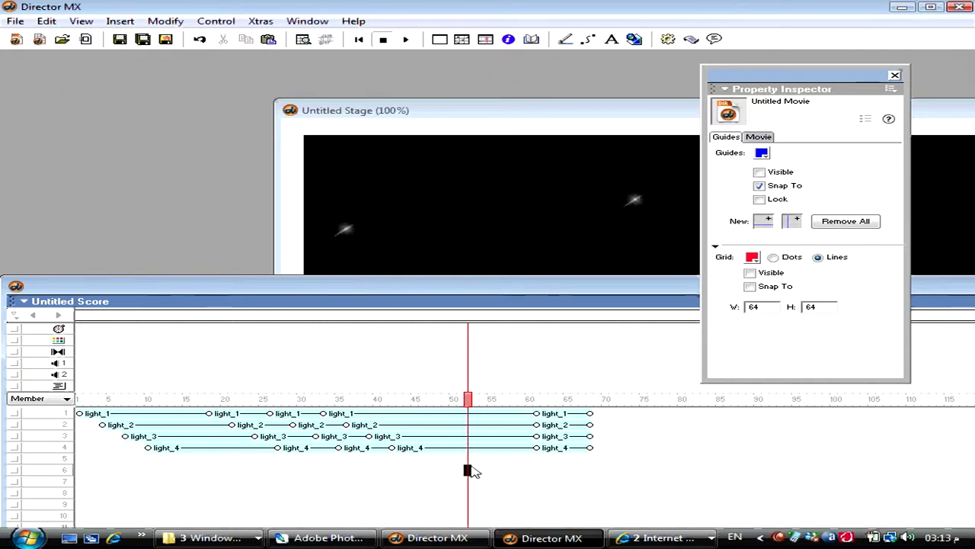
{"action": "left_click_drag", "start_coordinate": [473, 465], "coordinate": [461, 441]}
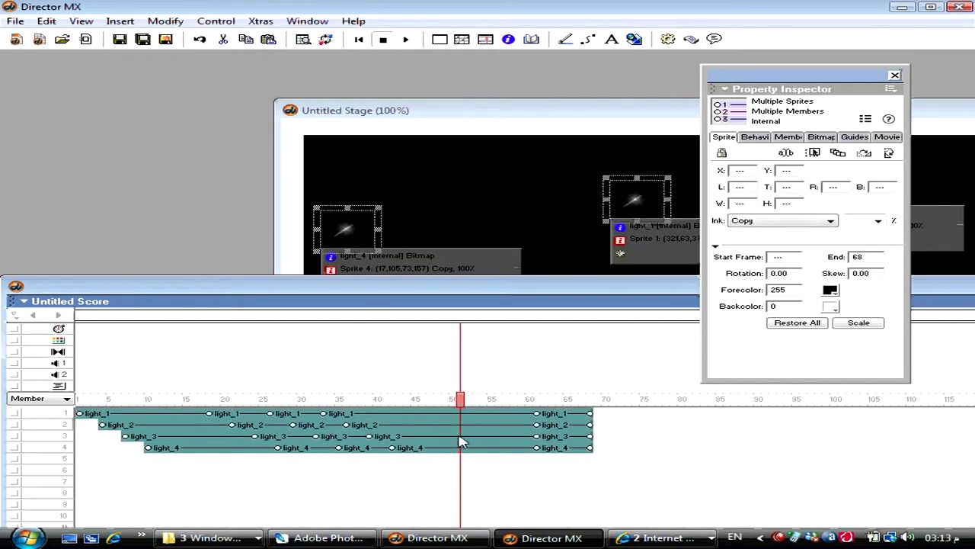
- Make the four selected light sprites into a film loop named LIGHTs_Loop
{"action": "left_click", "coordinate": [119, 21]}
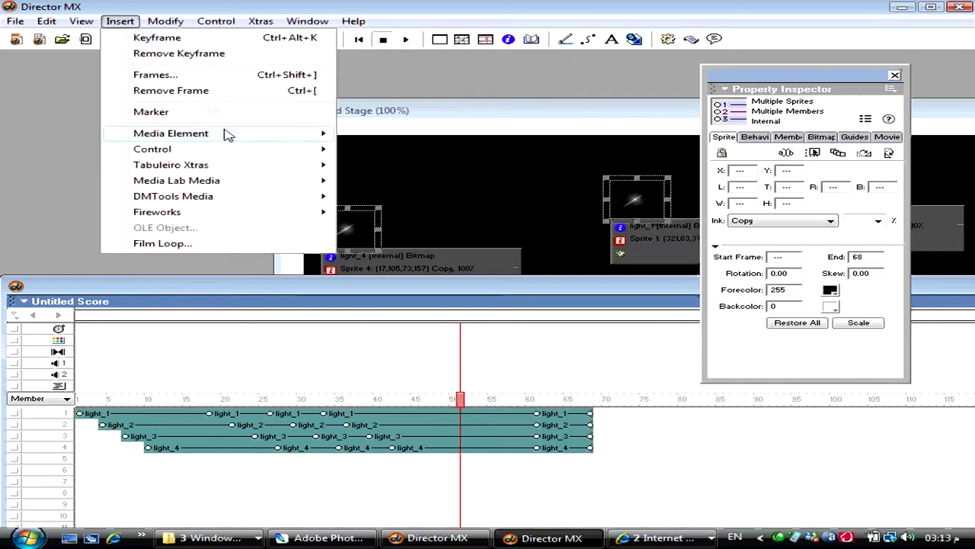
{"action": "mouse_move", "coordinate": [290, 135]}
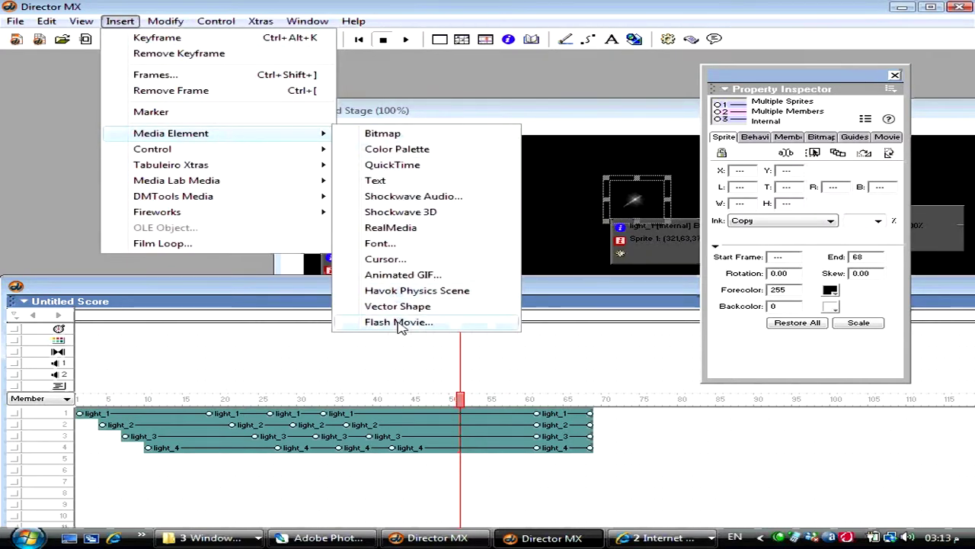
{"action": "mouse_move", "coordinate": [167, 21]}
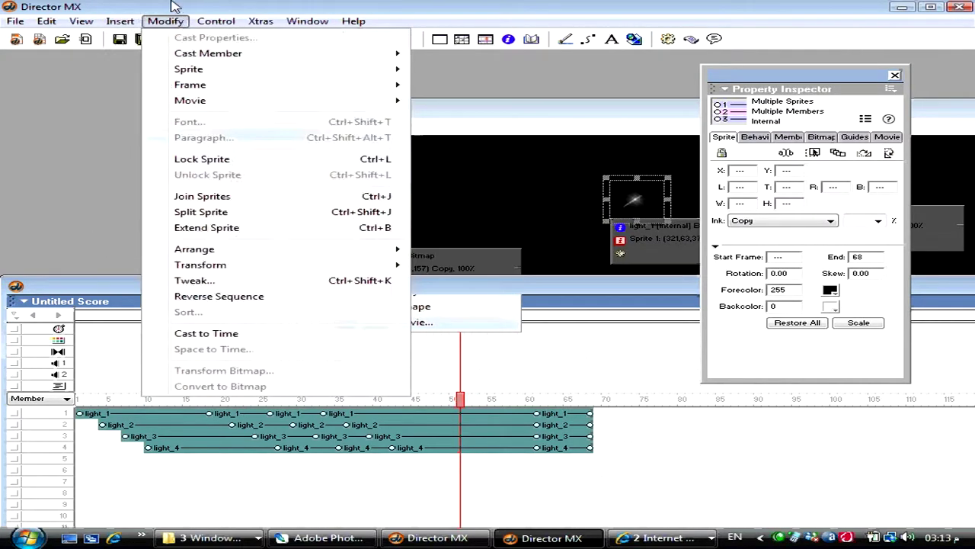
{"action": "left_click", "coordinate": [119, 20]}
{"action": "left_click", "coordinate": [120, 21]}
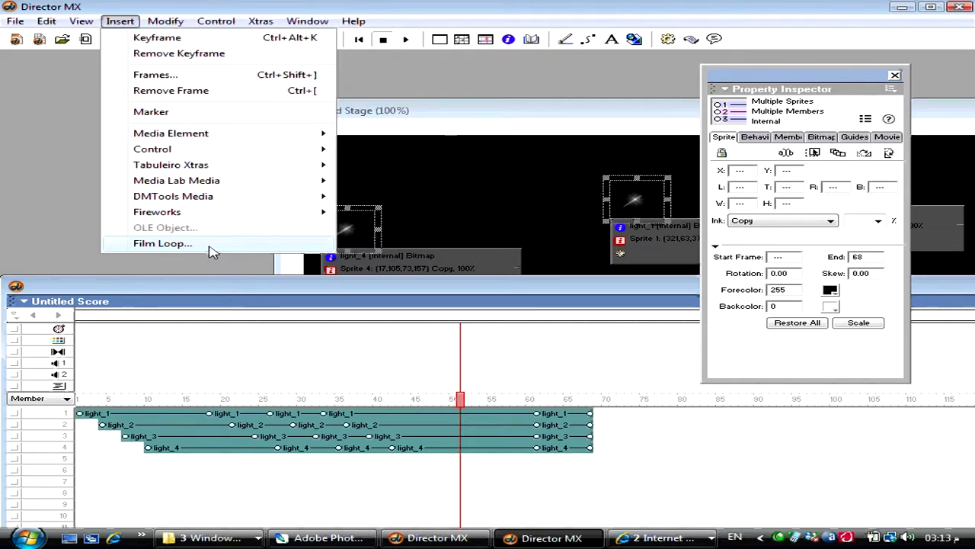
{"action": "left_click", "coordinate": [210, 246]}
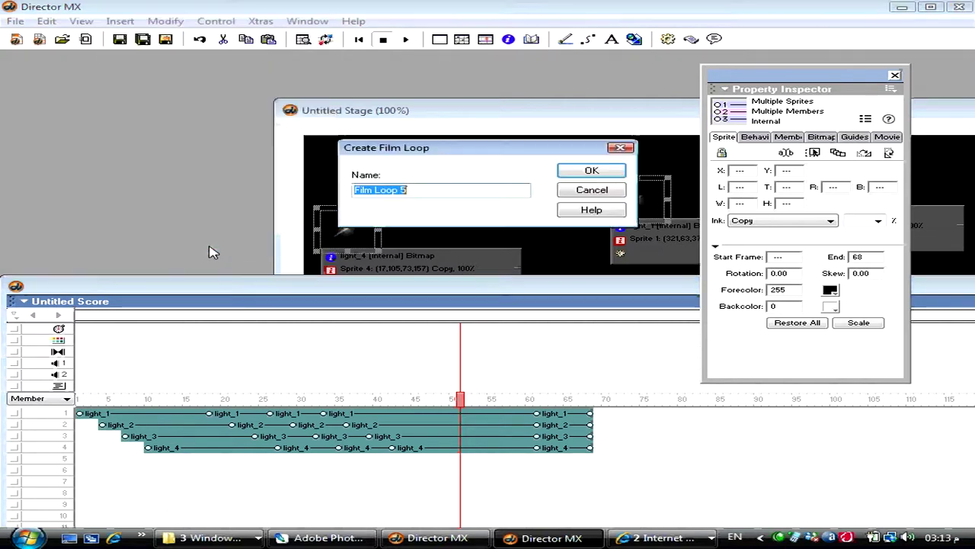
{"action": "type", "text": "Li"}
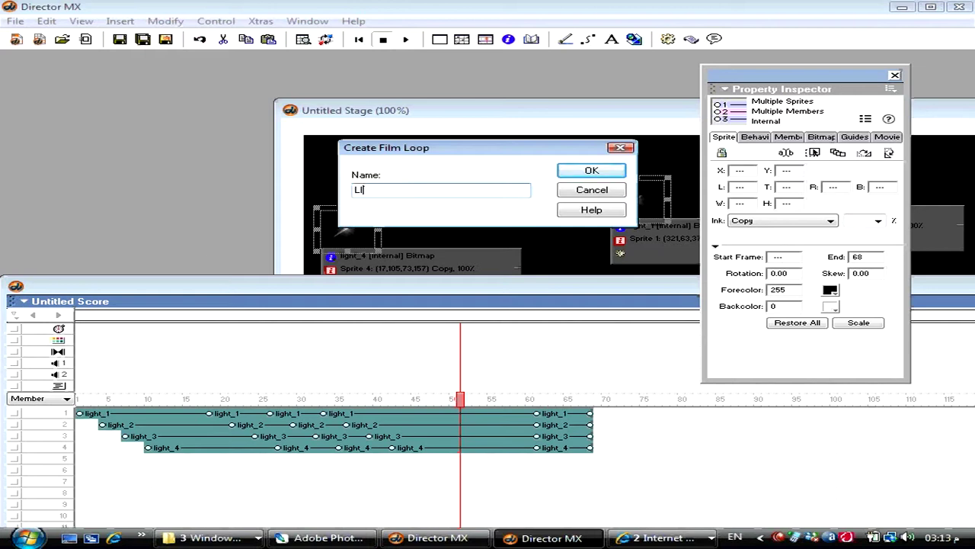
{"action": "type", "text": "GHTs_"}
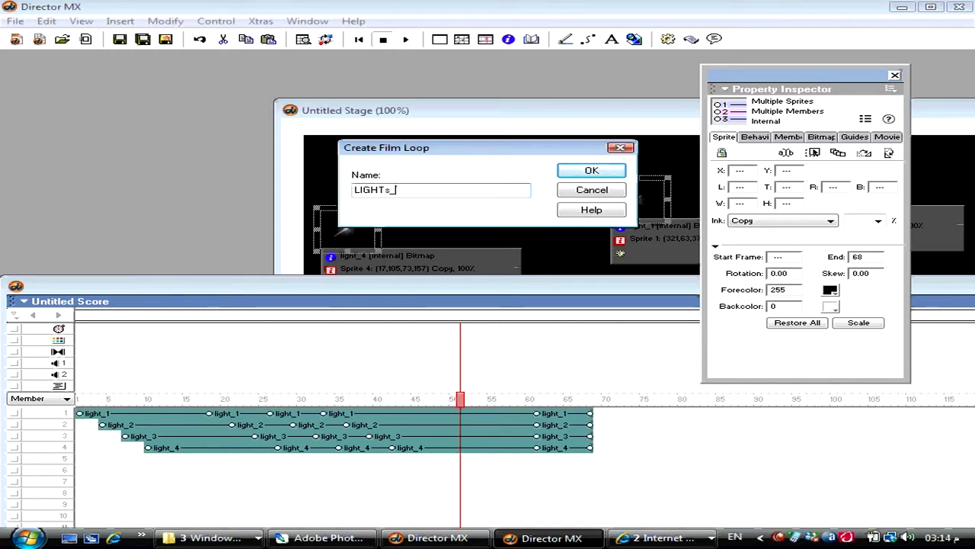
{"action": "type", "text": "Loop"}
{"action": "key", "text": "Return"}
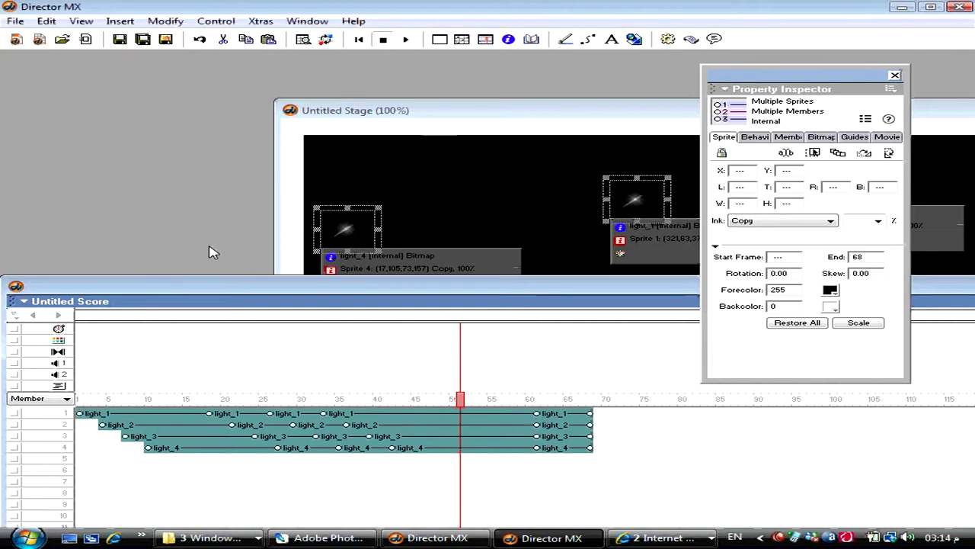
- Save the movie as 'loops'
{"action": "key", "text": "ctrl+s"}
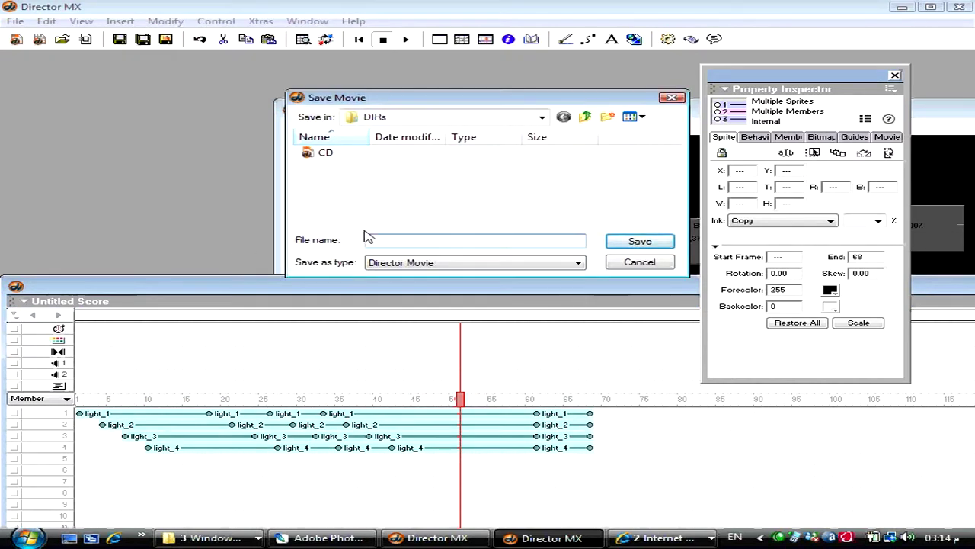
{"action": "type", "text": "loops"}
{"action": "key", "text": "Return"}
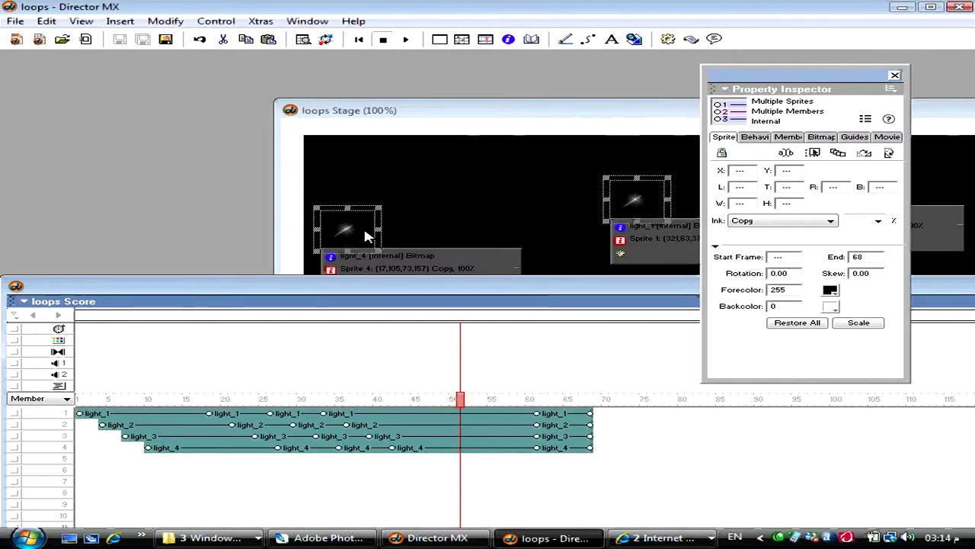
- Copy the selected light sprites, then reopen the CD movie from recent files and close it
{"action": "right_click", "coordinate": [432, 415]}
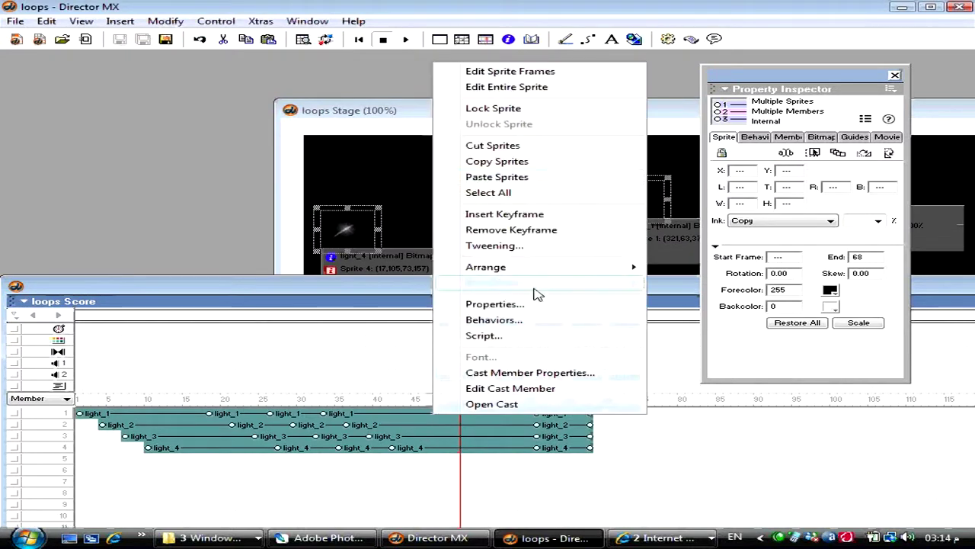
{"action": "left_click", "coordinate": [556, 162]}
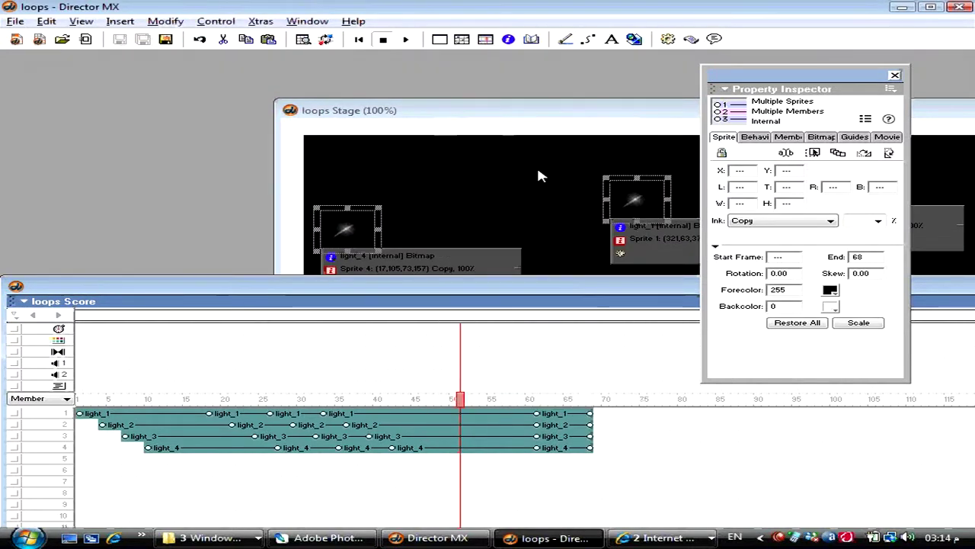
{"action": "key", "text": "alt+f"}
{"action": "mouse_move", "coordinate": [214, 333]}
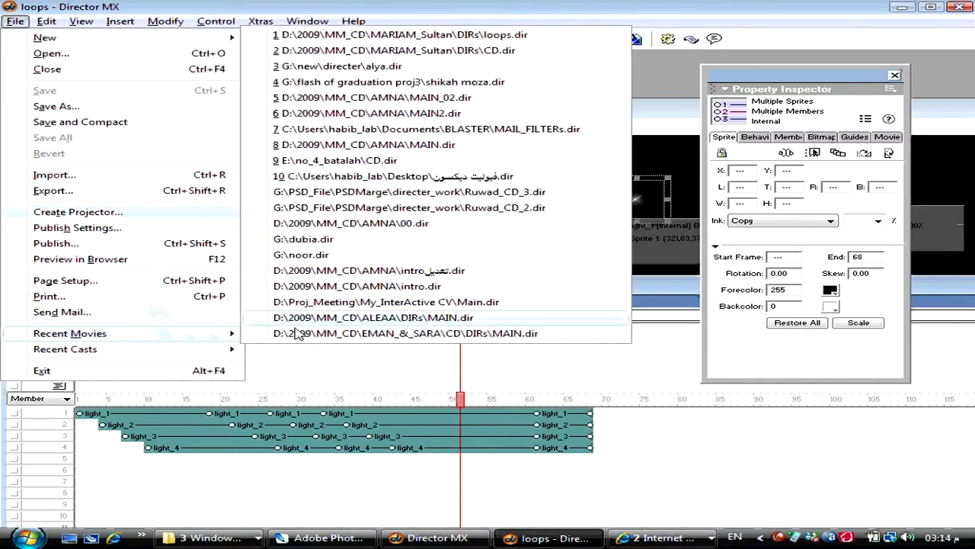
{"action": "left_click", "coordinate": [465, 51]}
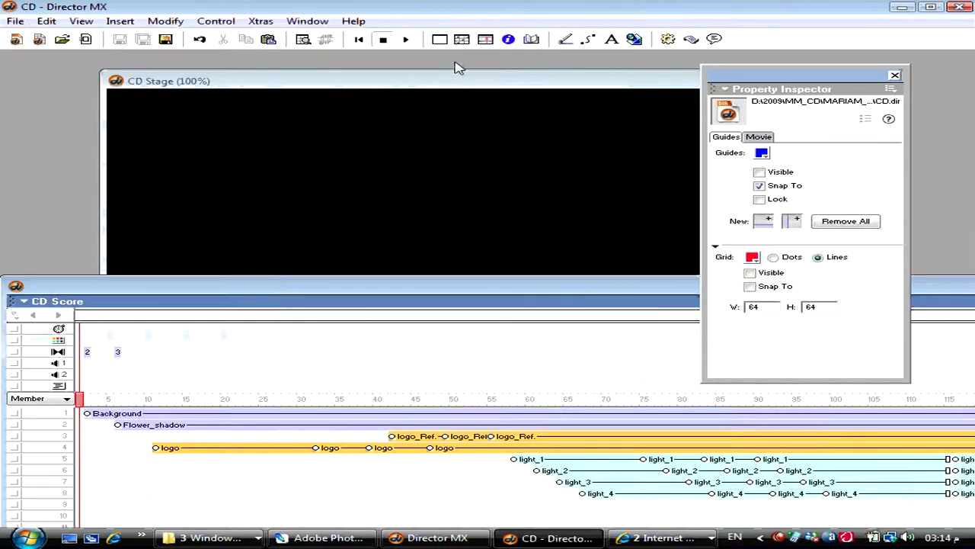
{"action": "left_click", "coordinate": [317, 135]}
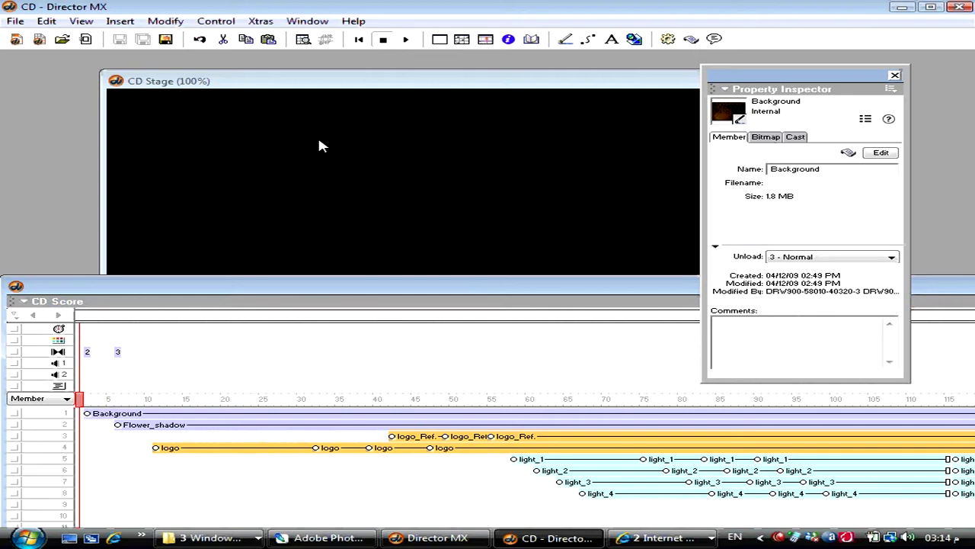
{"action": "key", "text": "ctrl+F4"}
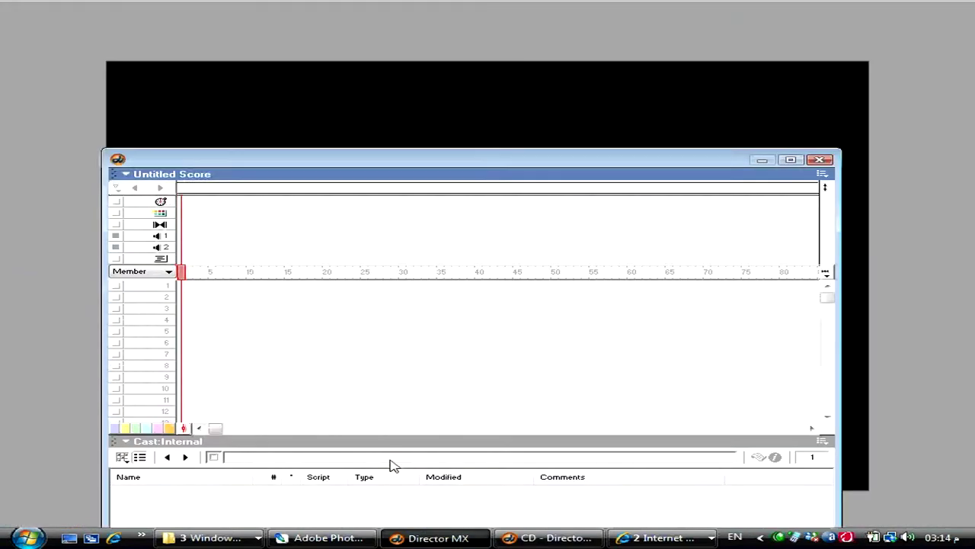
- Open the saved loops movie
{"action": "left_click", "coordinate": [15, 21]}
{"action": "mouse_move", "coordinate": [192, 306]}
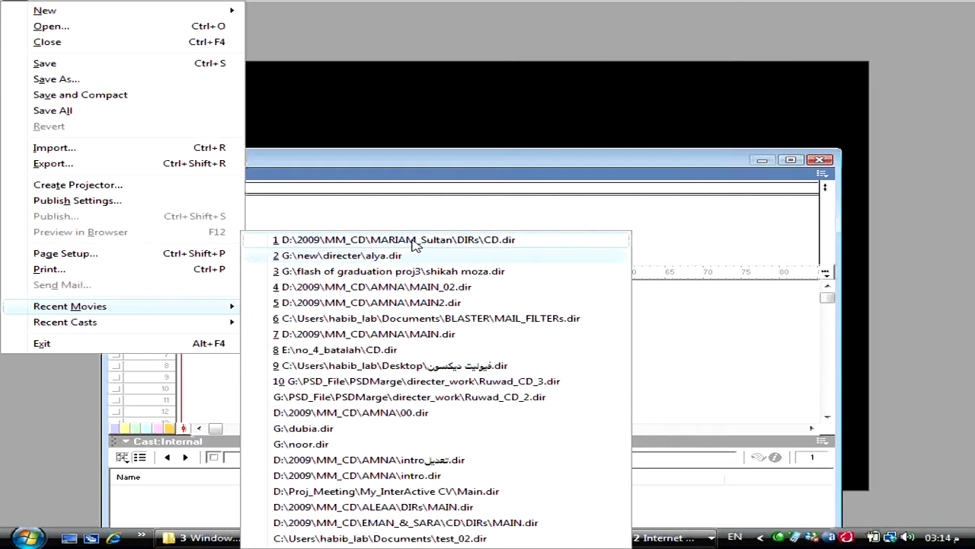
{"action": "left_click", "coordinate": [488, 176]}
{"action": "key", "text": "ctrl+o"}
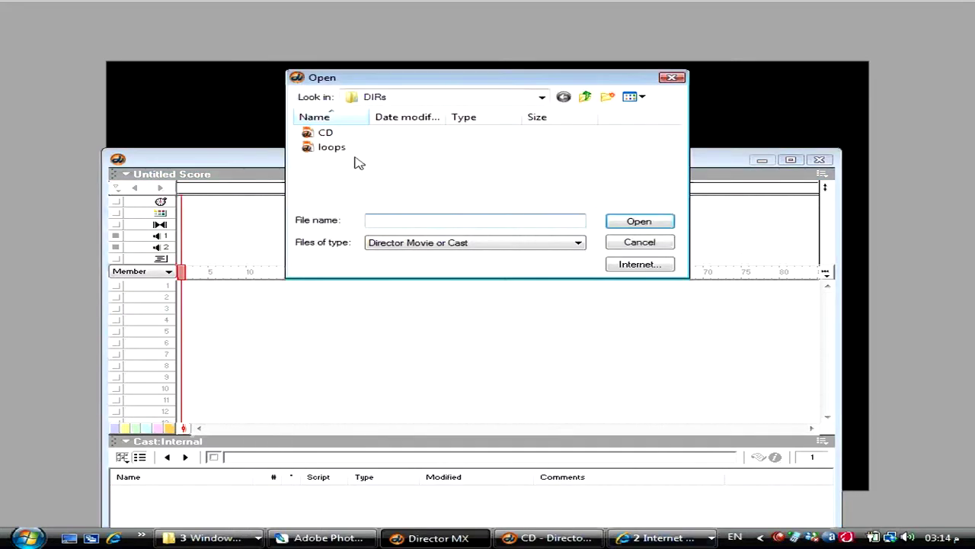
{"action": "double_click", "coordinate": [339, 146]}
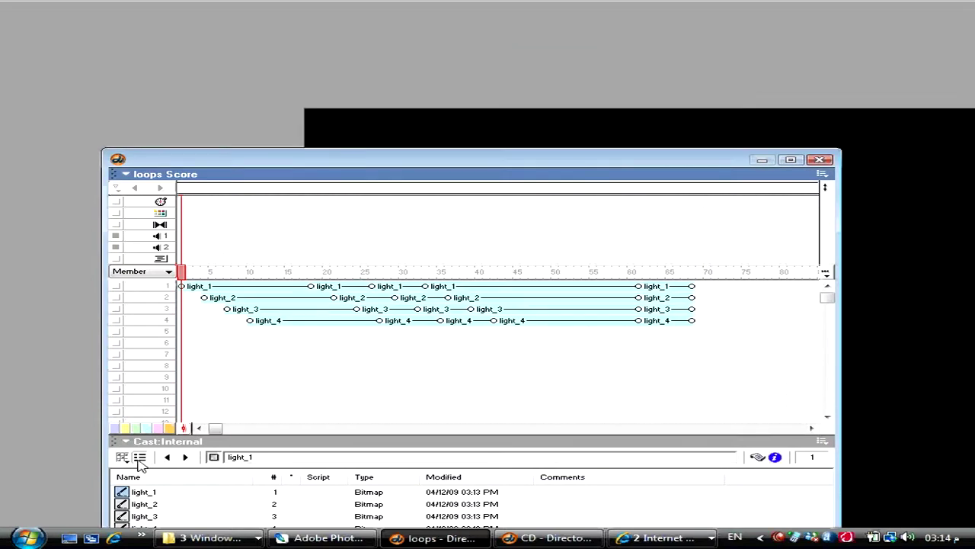
- Copy the LIGHTs_Loops film loop cast member from thumbnail view and start a new movie
{"action": "left_click", "coordinate": [138, 457]}
{"action": "left_click", "coordinate": [370, 494]}
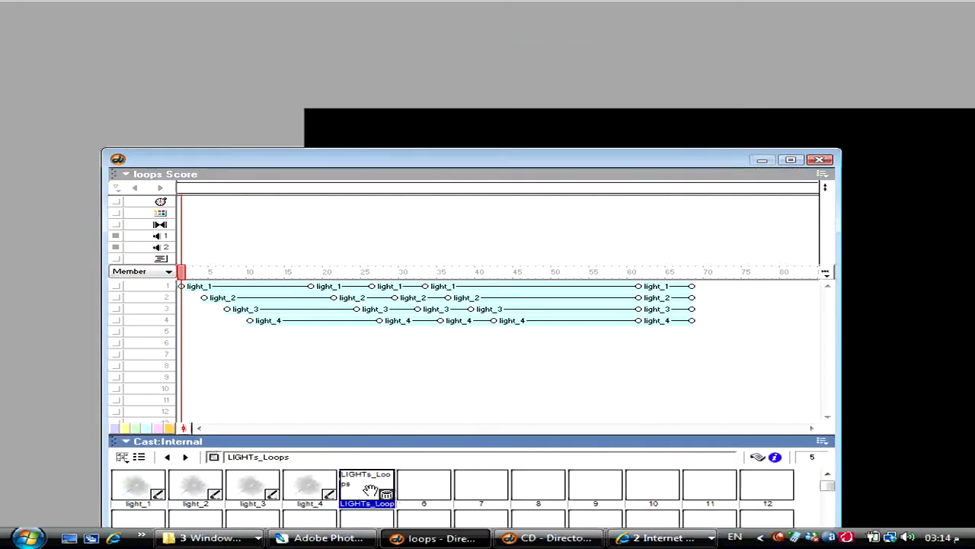
{"action": "right_click", "coordinate": [375, 486]}
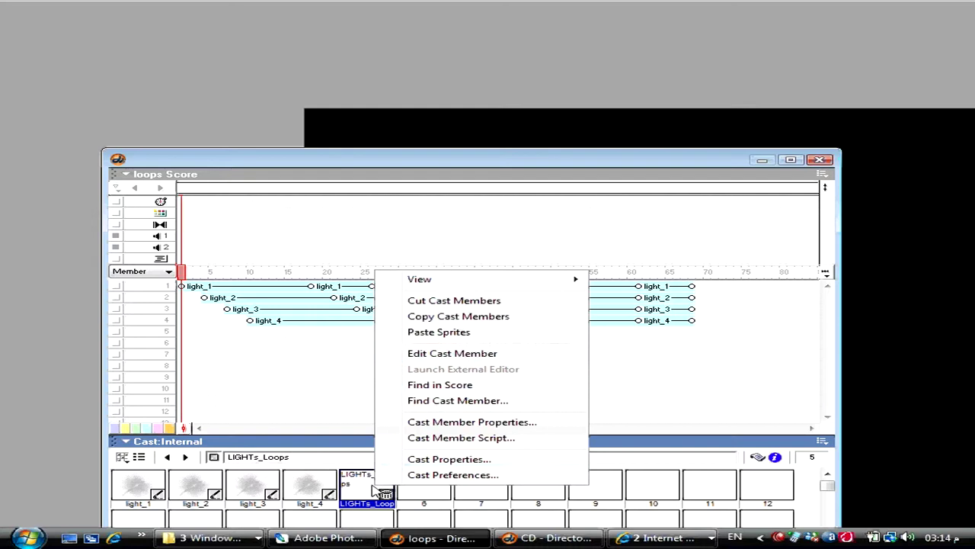
{"action": "left_click", "coordinate": [469, 317]}
{"action": "key", "text": "ctrl+n"}
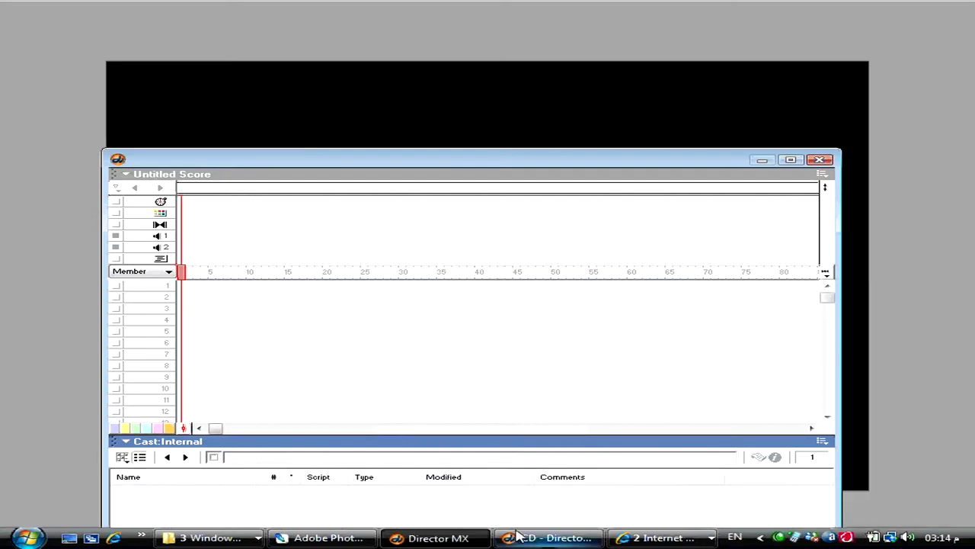
- Paste the copied LIGHTs_Loops film loop into empty slot 31 of the CD movie's cast
{"action": "left_click", "coordinate": [548, 538]}
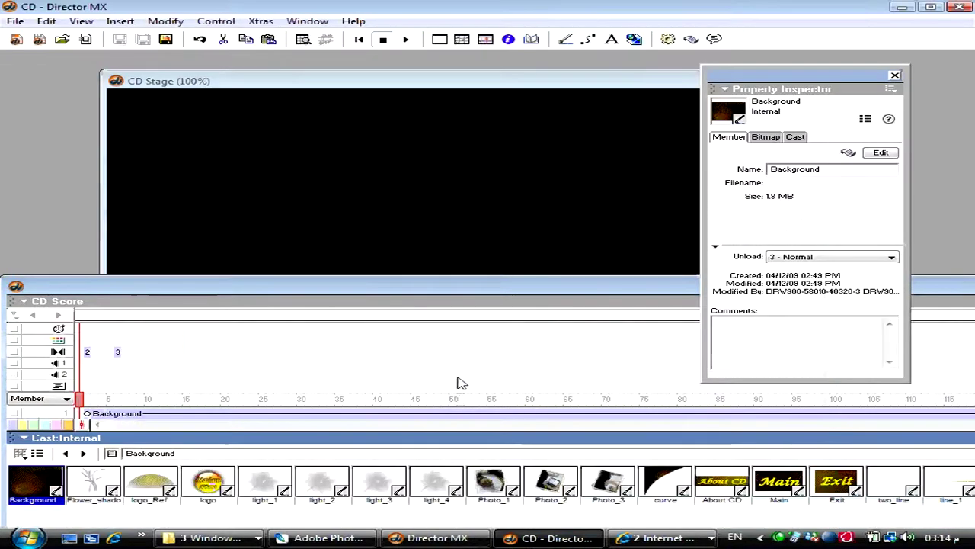
{"action": "scroll", "coordinate": [508, 333], "scroll_direction": "down", "scroll_amount": 2}
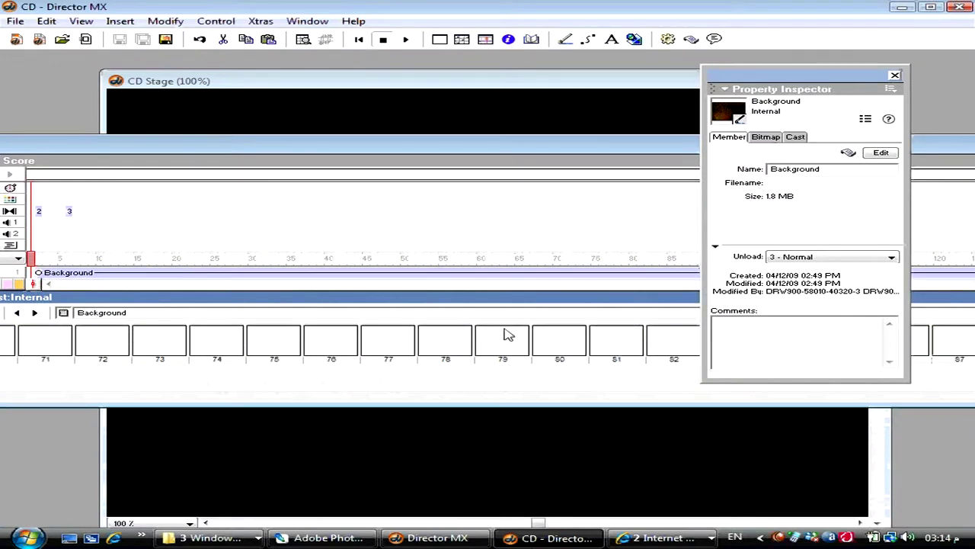
{"action": "right_click", "coordinate": [384, 347]}
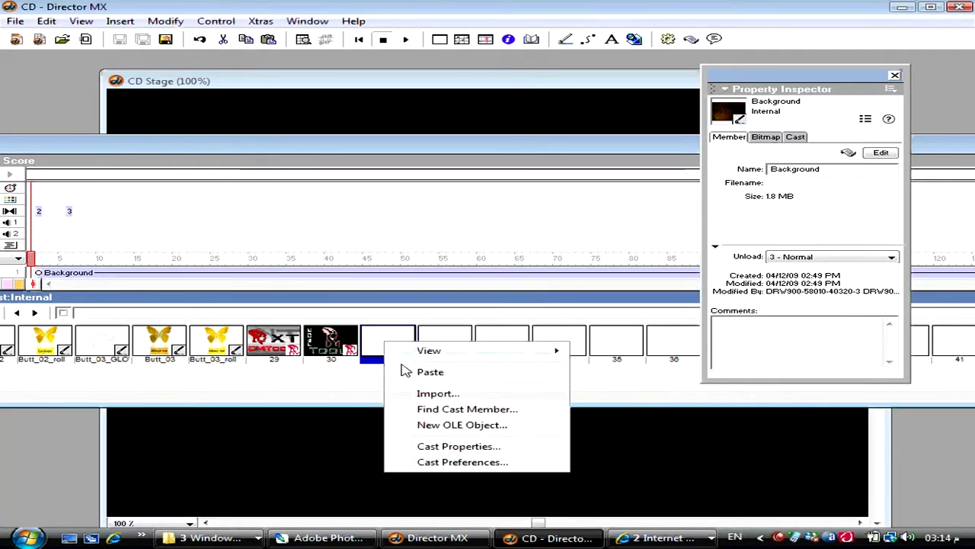
{"action": "left_click", "coordinate": [407, 370]}
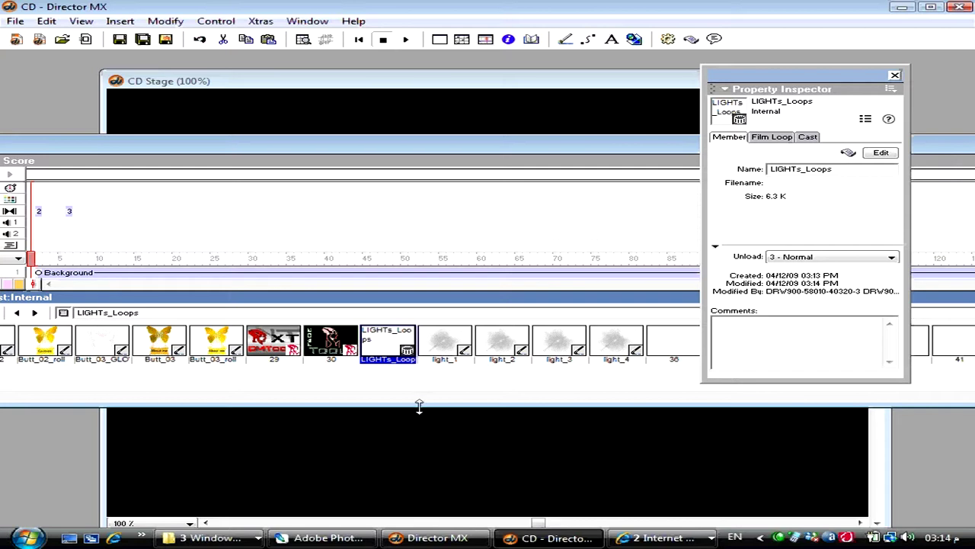
{"action": "left_click_drag", "start_coordinate": [419, 406], "coordinate": [412, 525]}
{"action": "scroll", "coordinate": [436, 336], "scroll_direction": "down", "scroll_amount": 2}
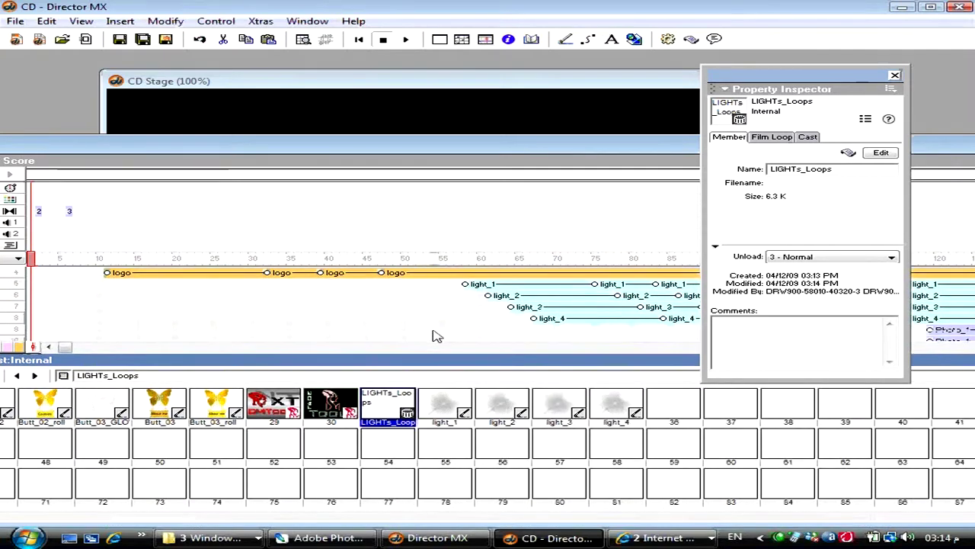
- Delete light_1–light_4 from channels 5–8 and place the LIGHTs_Loops film loop in channel 5
{"action": "left_click", "coordinate": [473, 348]}
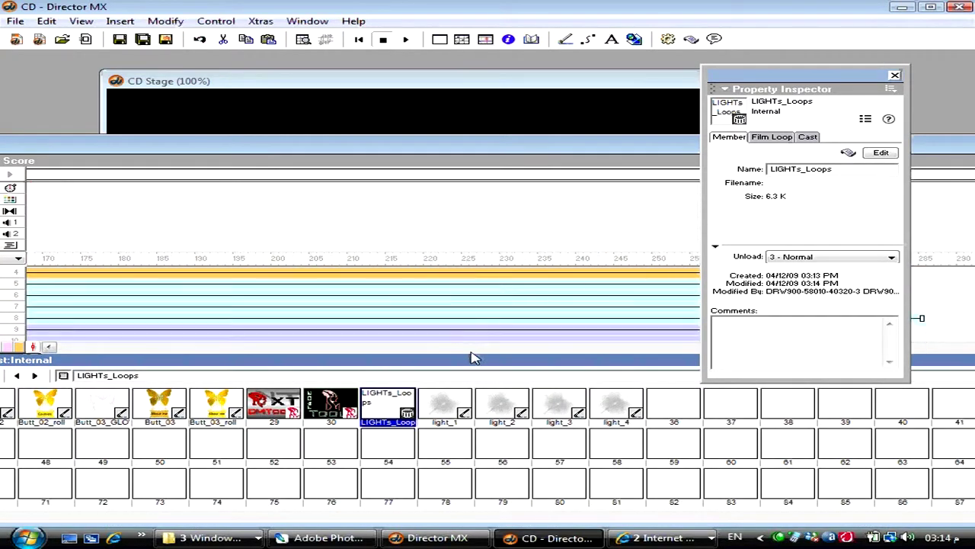
{"action": "left_click", "coordinate": [88, 348]}
{"action": "left_click_drag", "start_coordinate": [68, 349], "coordinate": [162, 347]}
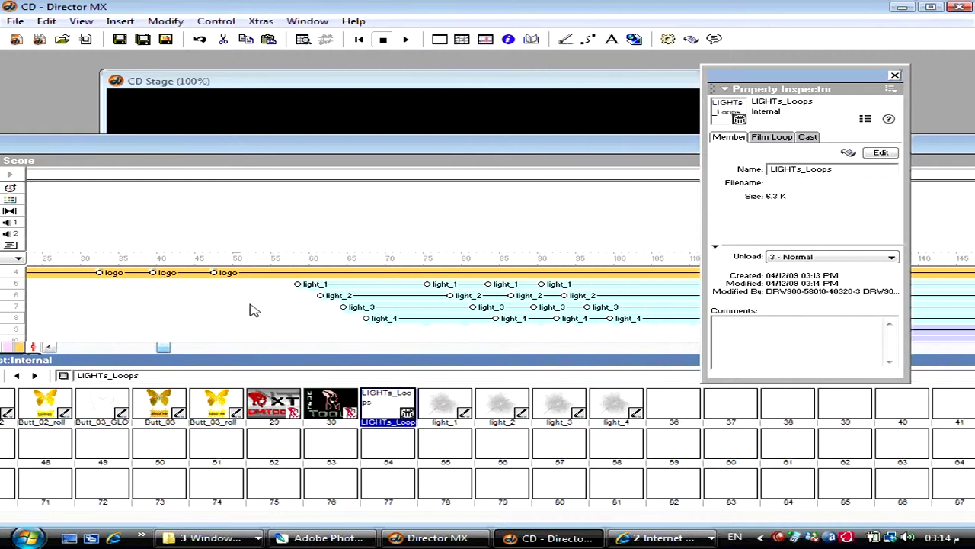
{"action": "left_click_drag", "start_coordinate": [274, 287], "coordinate": [420, 328]}
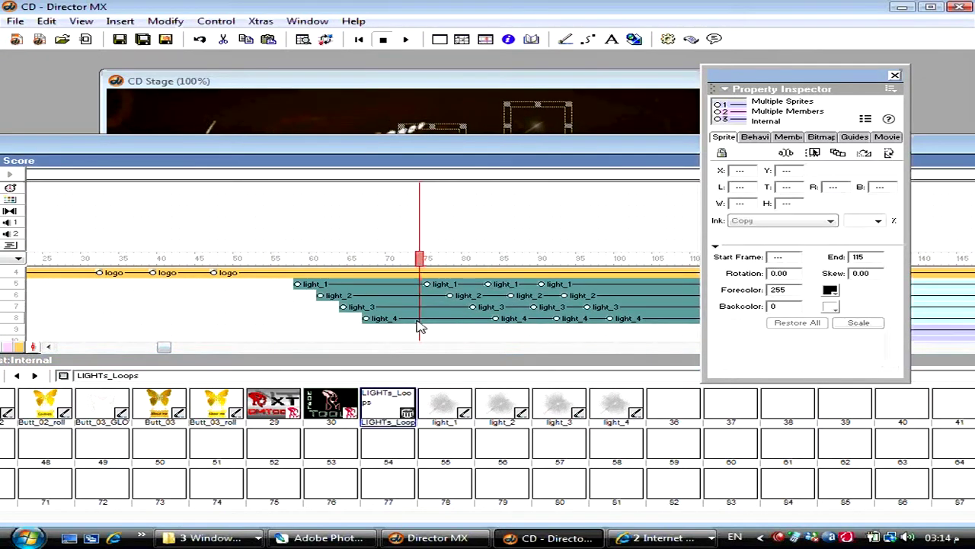
{"action": "key", "text": "Delete"}
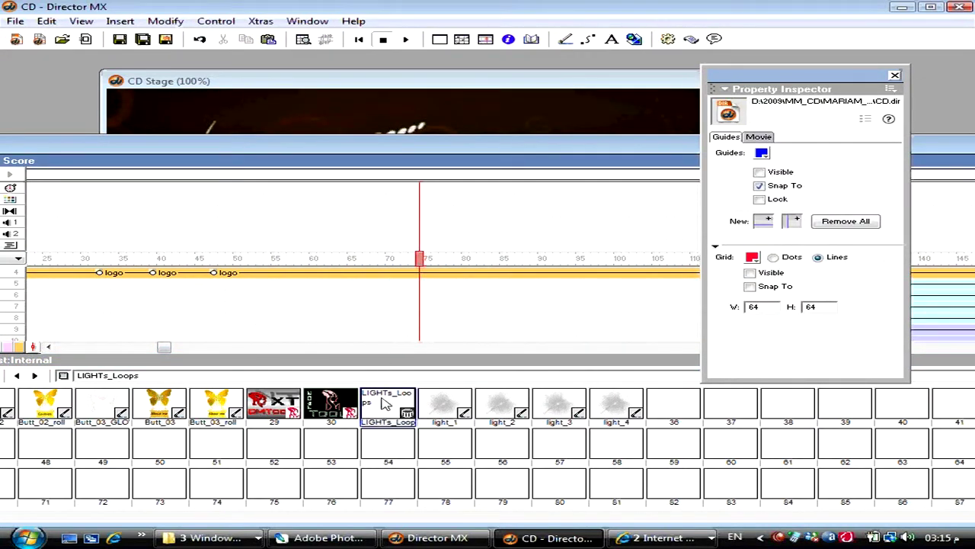
{"action": "left_click_drag", "start_coordinate": [384, 398], "coordinate": [328, 301]}
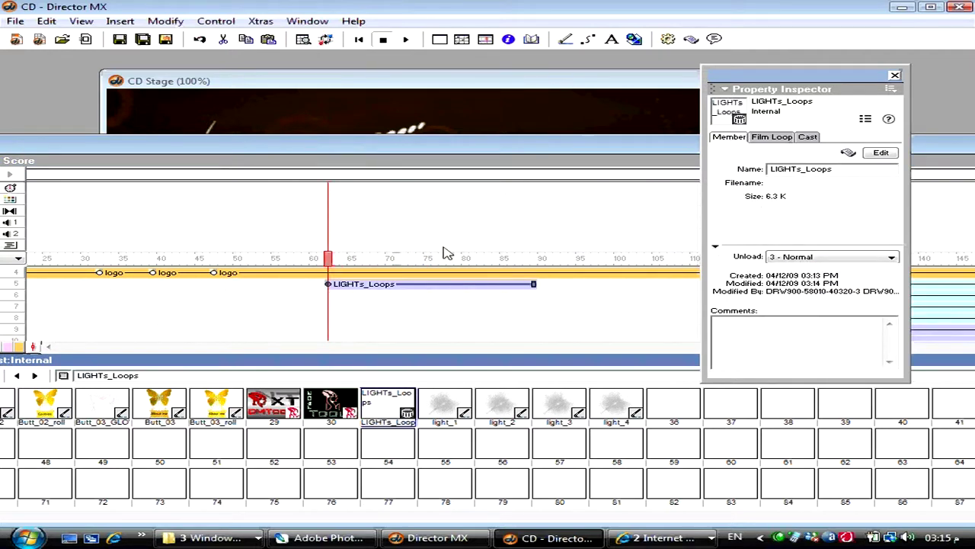
- Delete the leftover light sprites and lengthen the LIGHTs_Loops sprite to about frame 133
{"action": "left_click", "coordinate": [895, 76]}
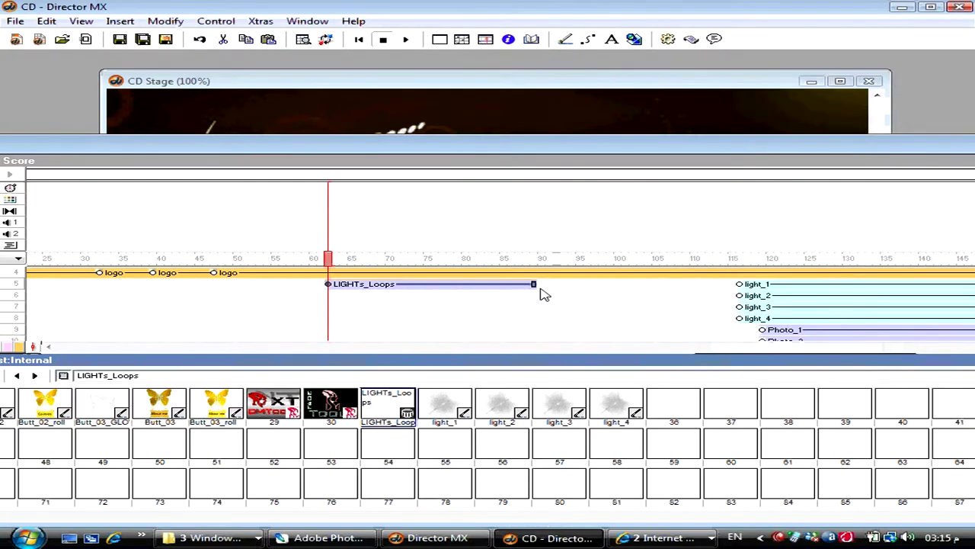
{"action": "left_click_drag", "start_coordinate": [533, 284], "coordinate": [751, 323]}
{"action": "key", "text": "Delete"}
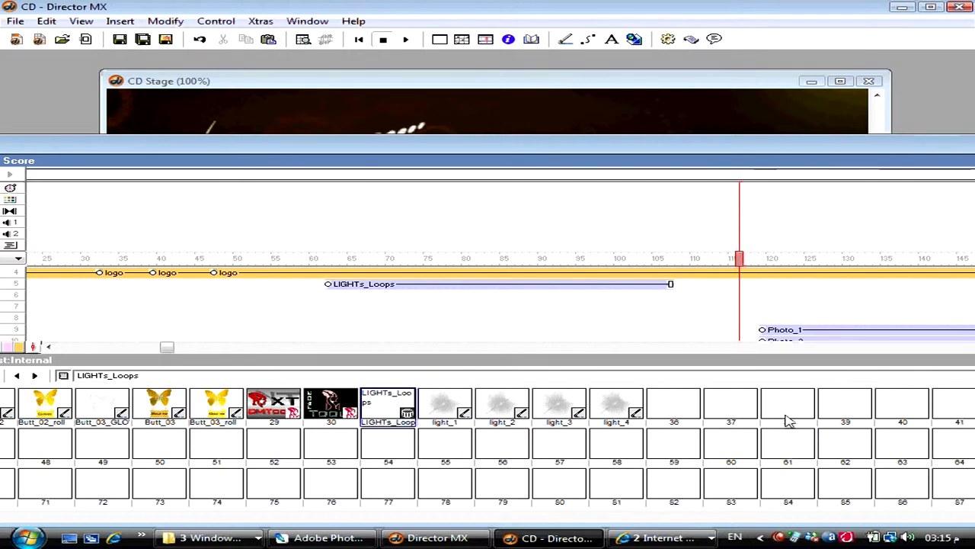
{"action": "left_click_drag", "start_coordinate": [671, 283], "coordinate": [891, 284]}
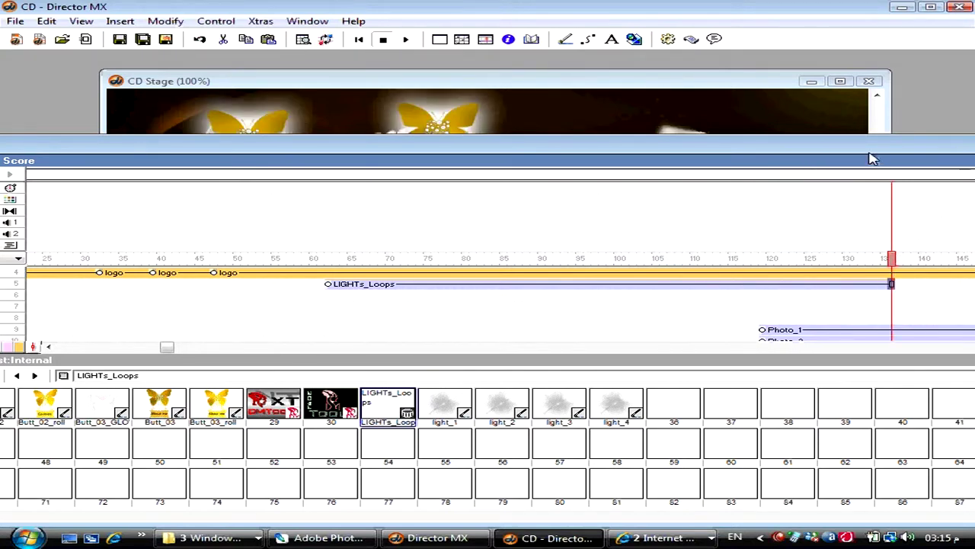
- Stretch the LIGHTs_Loops sprite to about frame 272, save, and play the CD movie
{"action": "left_click_drag", "start_coordinate": [872, 158], "coordinate": [364, 141]}
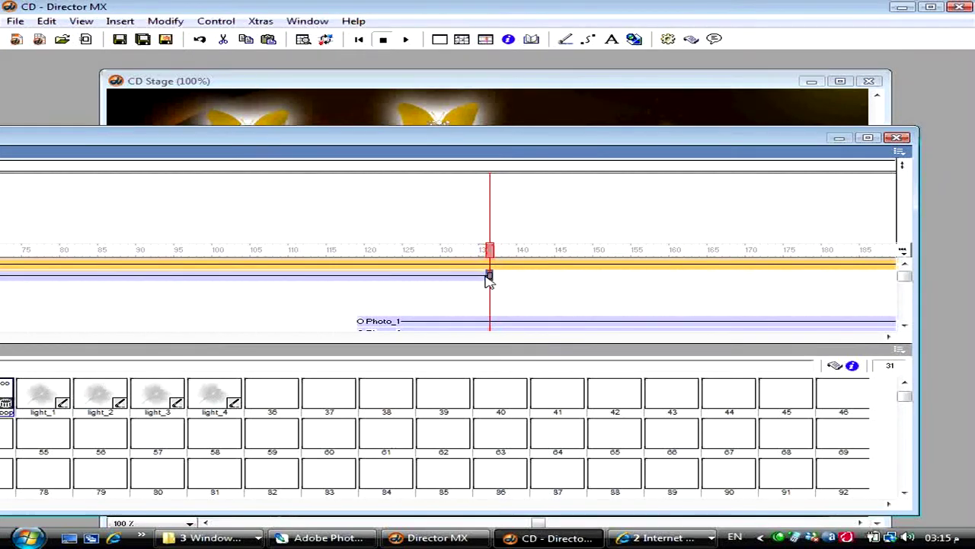
{"action": "left_click_drag", "start_coordinate": [490, 280], "coordinate": [102, 290]}
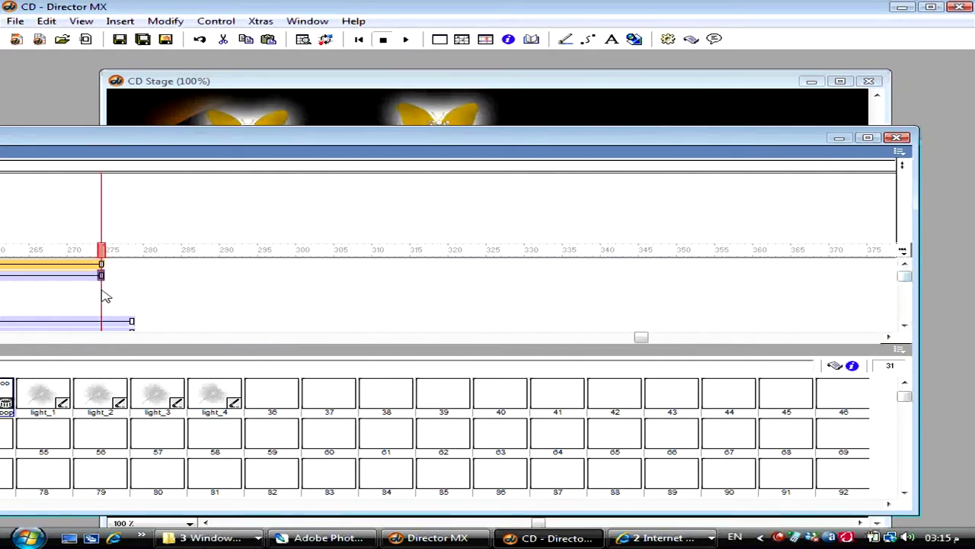
{"action": "key", "text": "ctrl+s"}
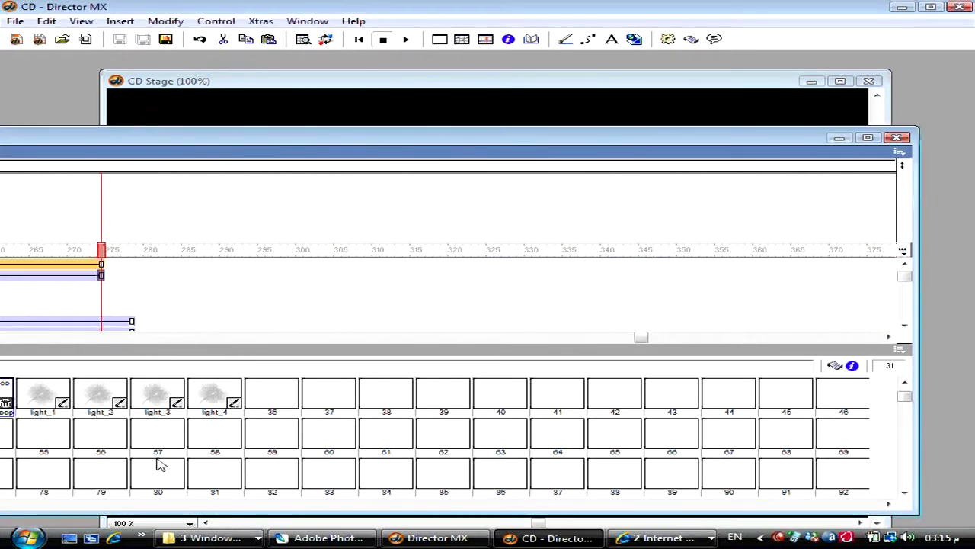
{"action": "key", "text": "ctrl+alt+p"}
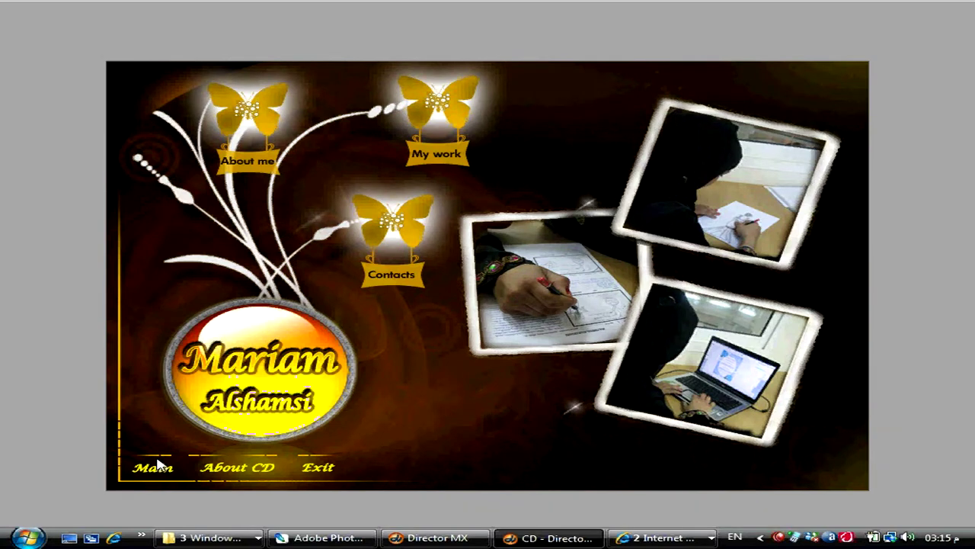
{"action": "left_click", "coordinate": [575, 414]}
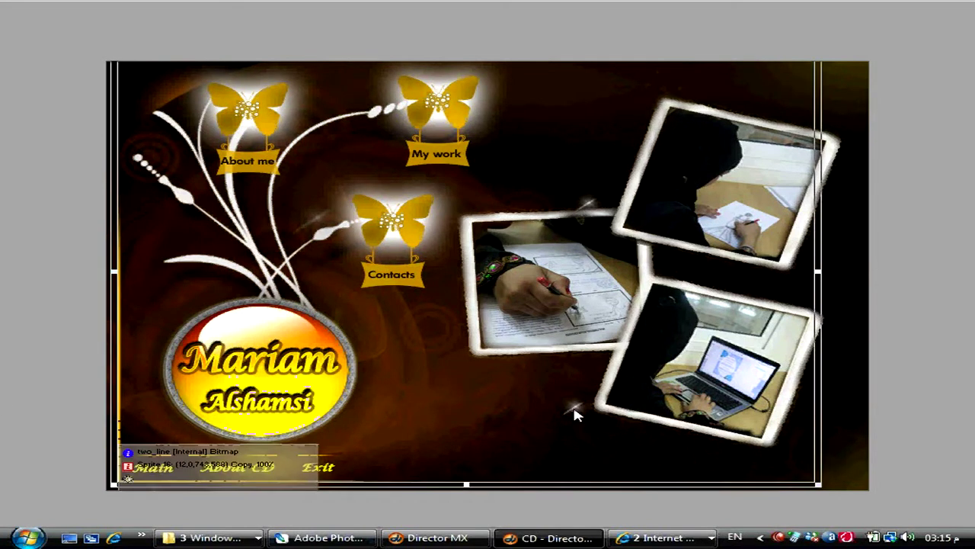
{"action": "key", "text": "ctrl+4"}
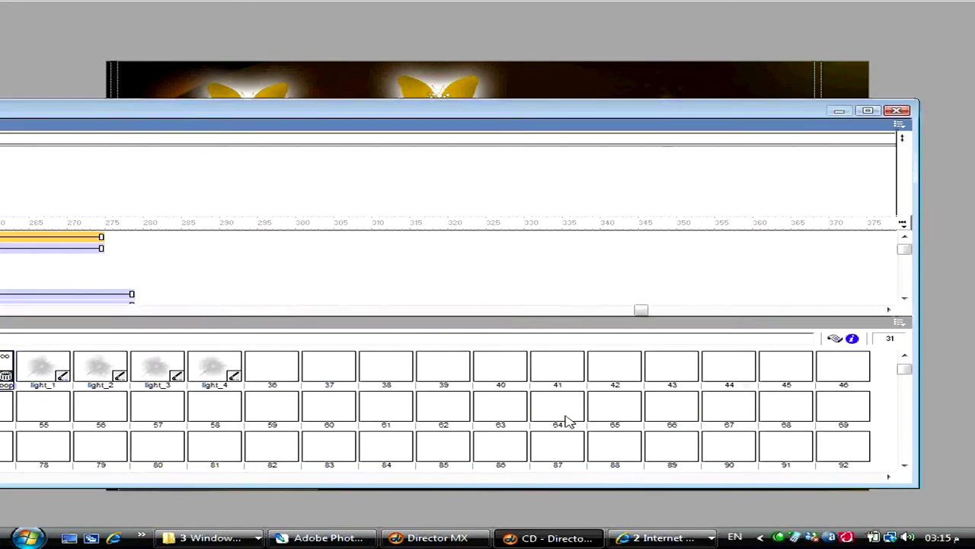
{"action": "left_click_drag", "start_coordinate": [264, 113], "coordinate": [964, 98]}
{"action": "left_click", "coordinate": [352, 301]}
{"action": "scroll", "coordinate": [354, 299], "scroll_direction": "up", "scroll_amount": 2}
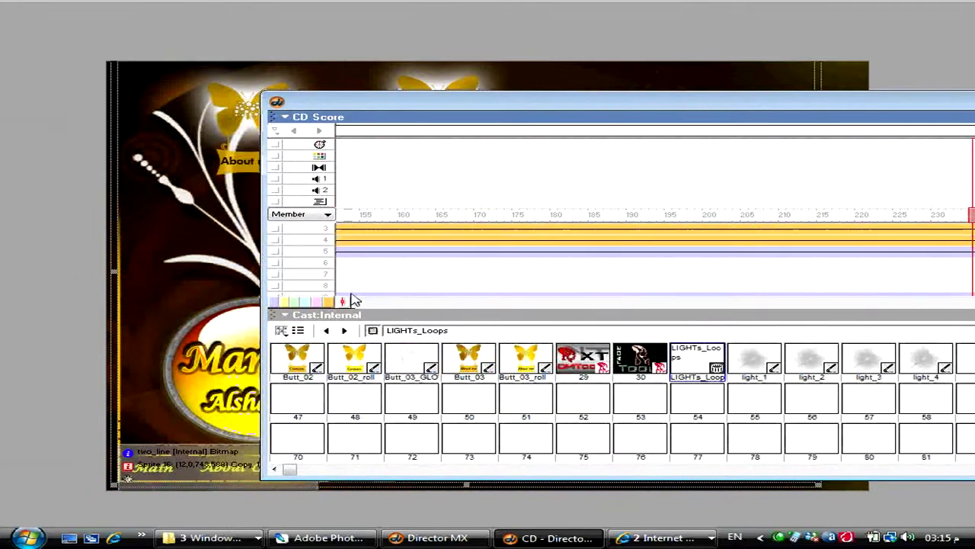
{"action": "double_click", "coordinate": [413, 104]}
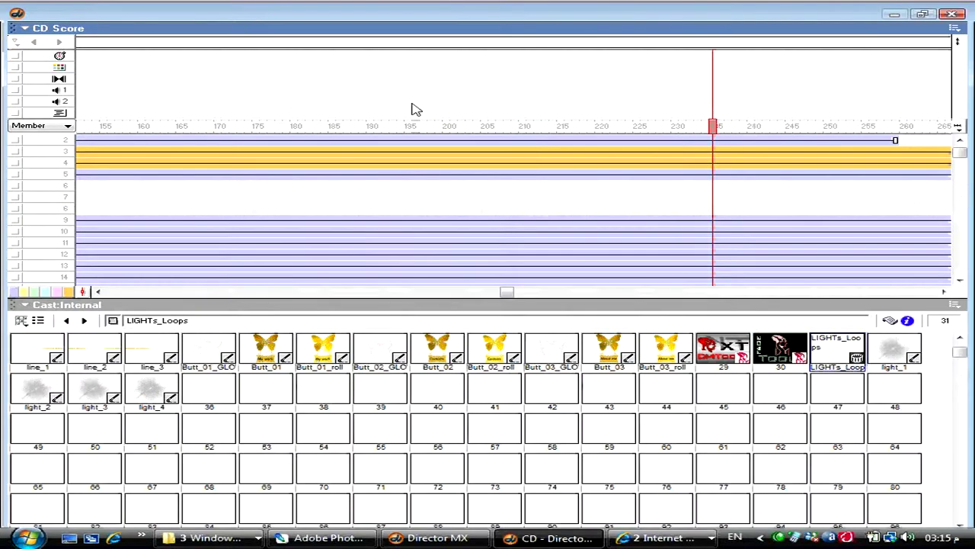
{"action": "scroll", "coordinate": [546, 203], "scroll_direction": "up", "scroll_amount": 1}
{"action": "scroll", "coordinate": [546, 203], "scroll_direction": "down", "scroll_amount": 3}
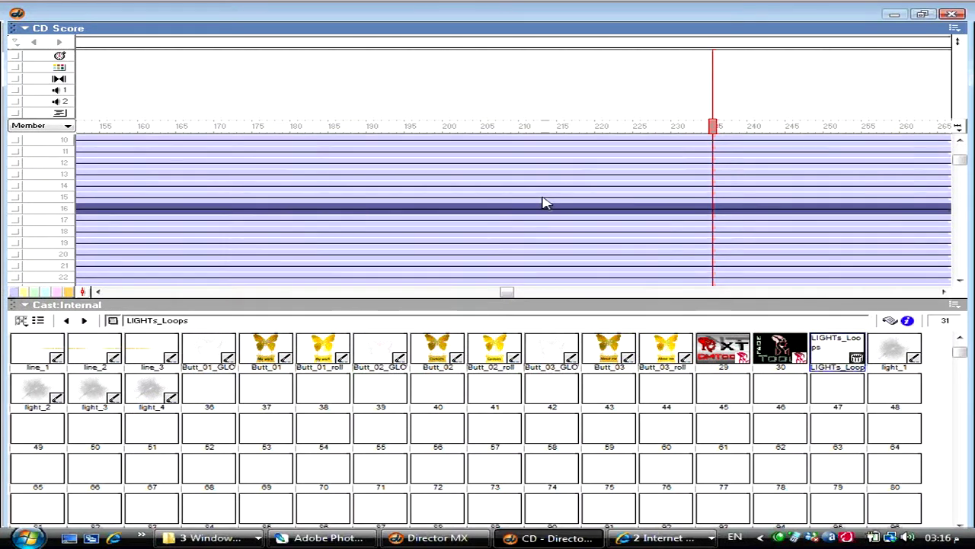
{"action": "left_click_drag", "start_coordinate": [506, 293], "coordinate": [191, 292]}
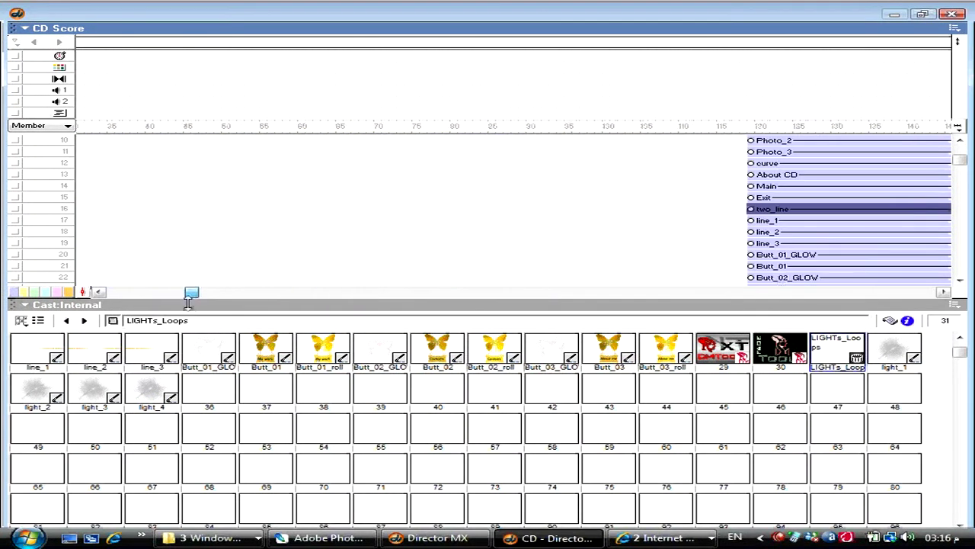
{"action": "scroll", "coordinate": [330, 239], "scroll_direction": "up", "scroll_amount": 3}
{"action": "left_click", "coordinate": [349, 187]}
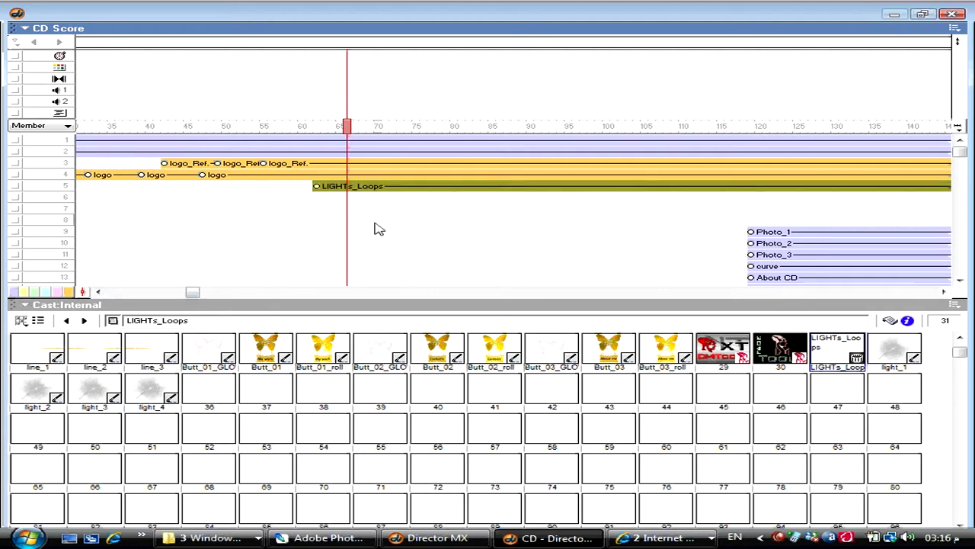
{"action": "key", "text": "ctrl+1"}
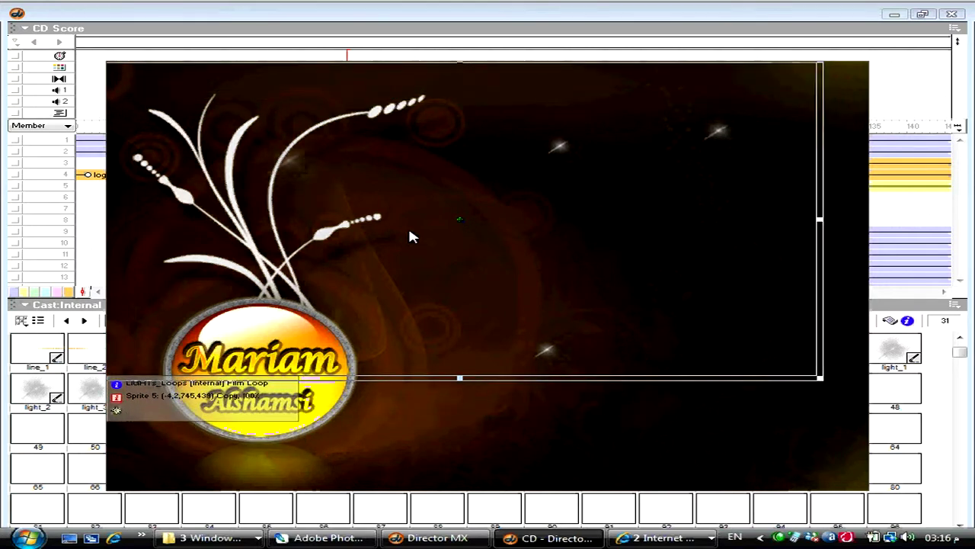
{"action": "key", "text": "ctrl+1"}
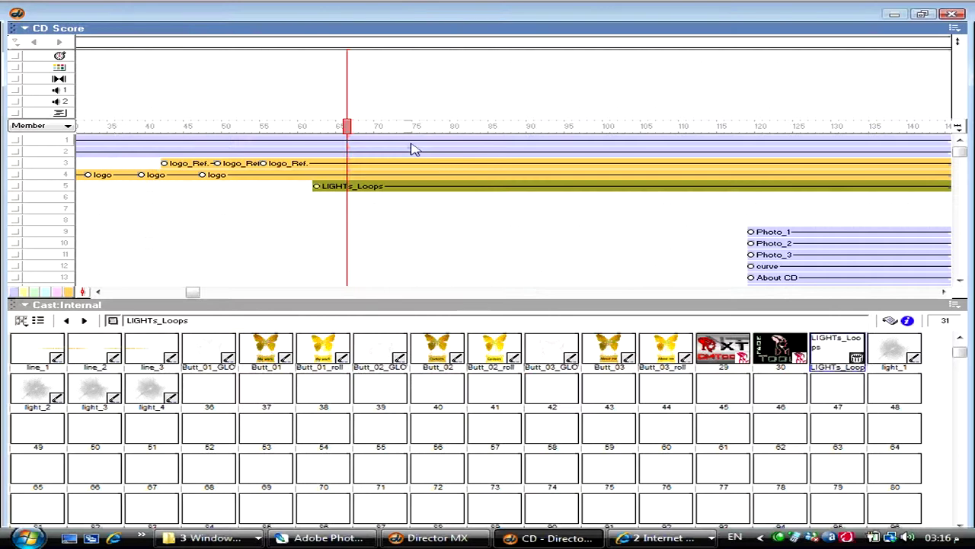
- Create a frame script whose exitFrame handler reads 'go to the frame'
{"action": "double_click", "coordinate": [412, 113]}
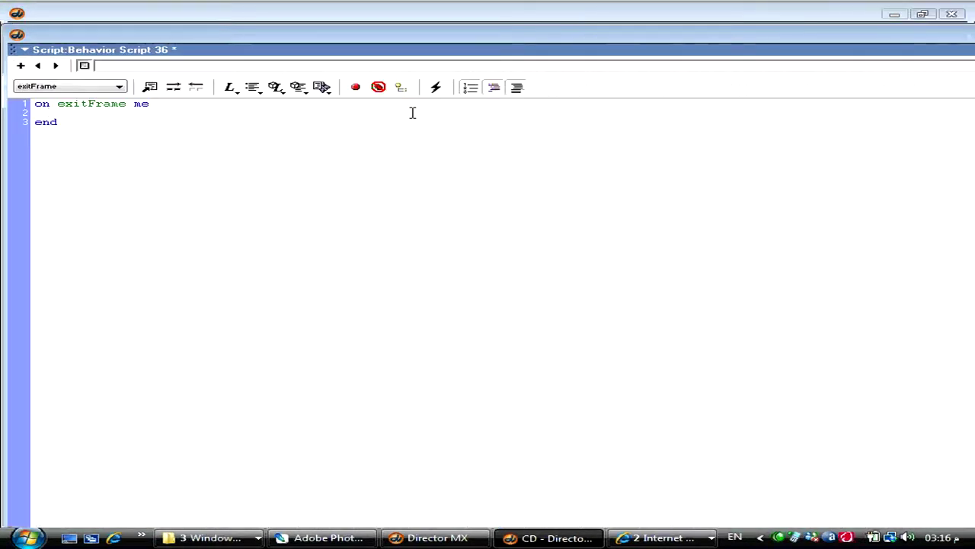
{"action": "key", "text": "ctrl+0"}
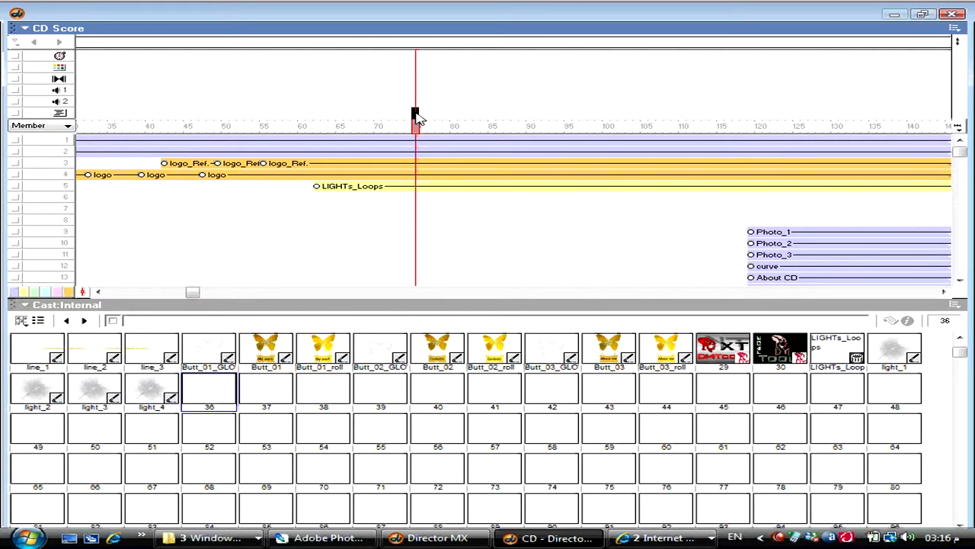
{"action": "key", "text": "ctrl+0"}
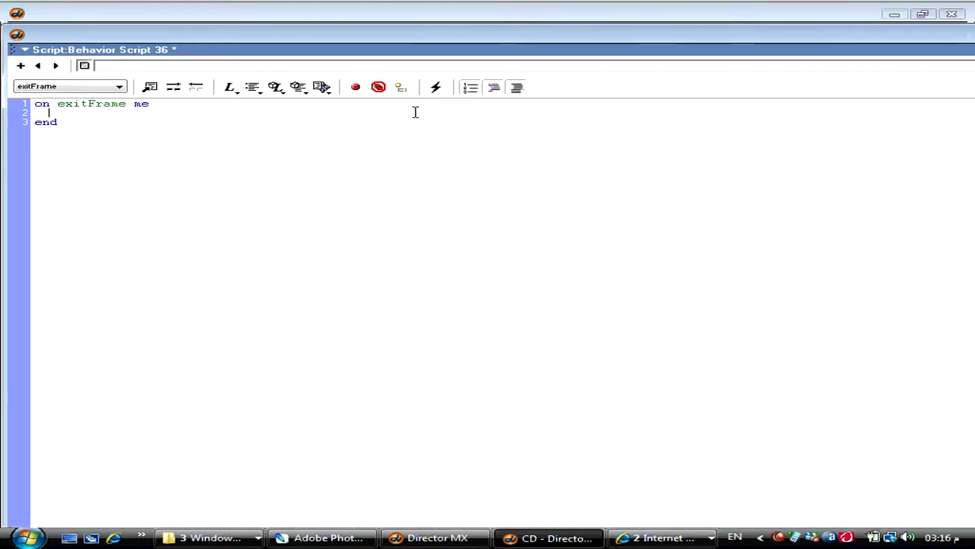
{"action": "type", "text": "go to the fr"}
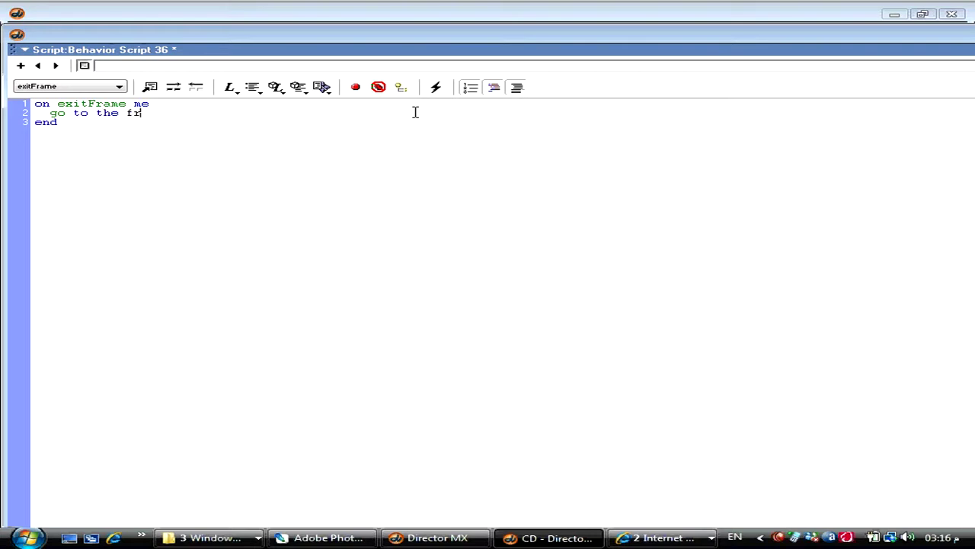
{"action": "type", "text": "ame"}
{"action": "key", "text": "ctrl+0"}
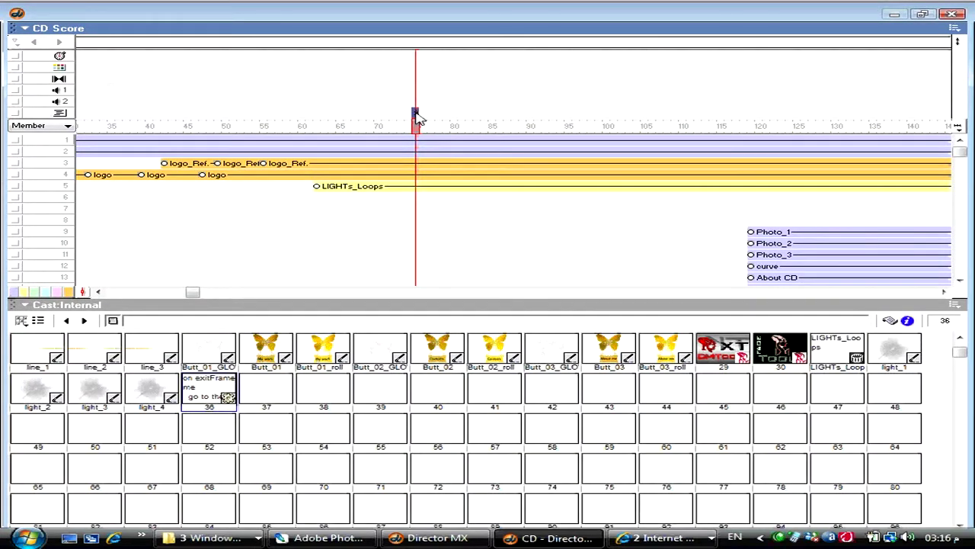
- Test the hold by playing, then move the script cell to the final frame, near 193
{"action": "key", "text": "ctrl+alt+p"}
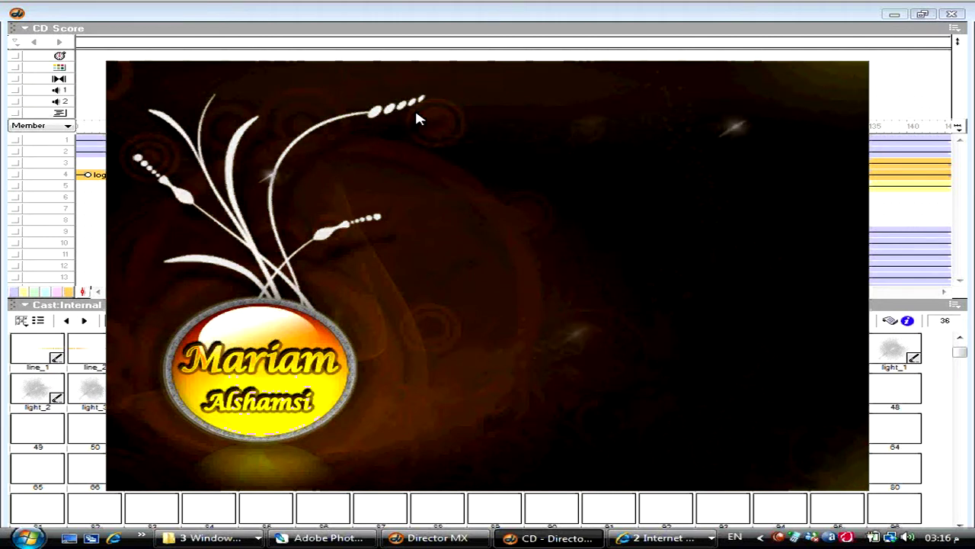
{"action": "key", "text": "ctrl+1"}
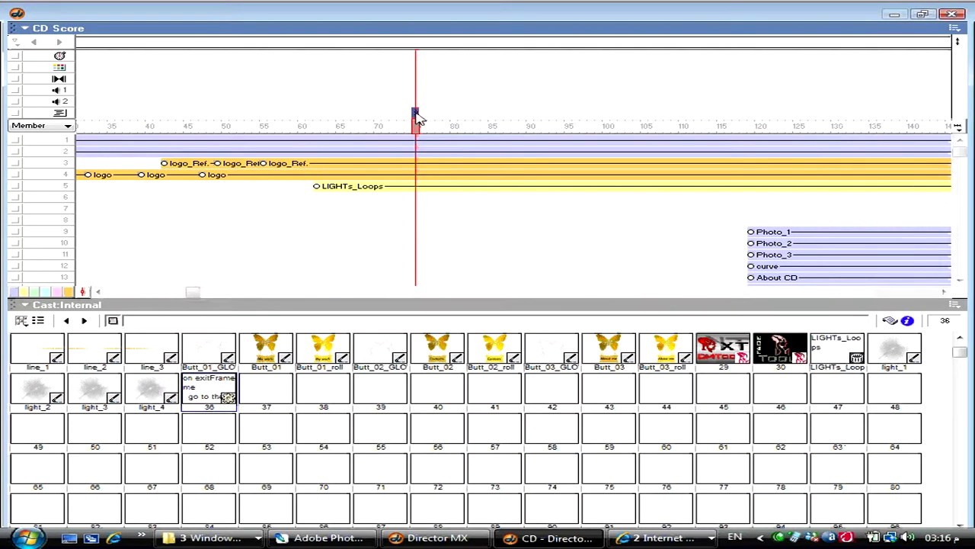
{"action": "left_click_drag", "start_coordinate": [416, 114], "coordinate": [930, 112]}
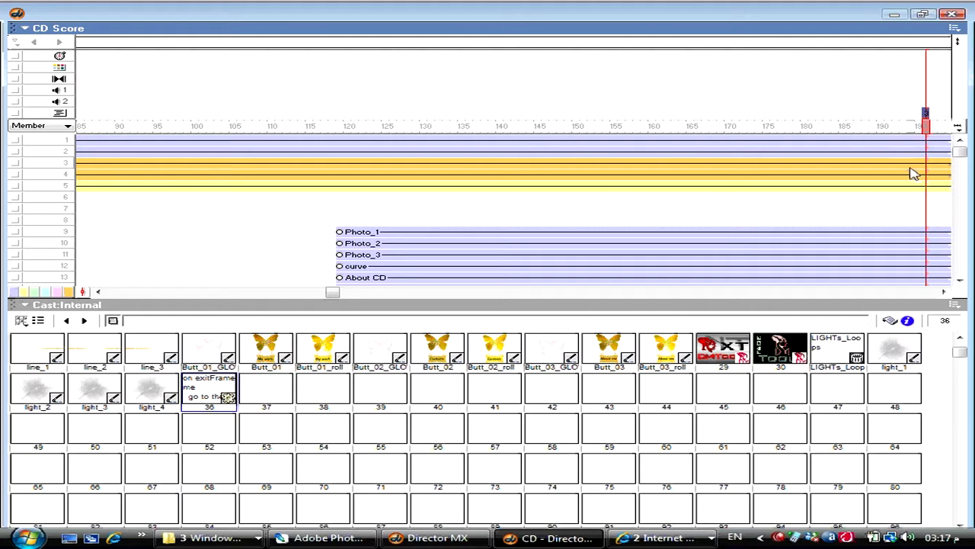
- Colour Photo_1–Photo_3 purple, move them to channels 6–8 from frame 78, and save
{"action": "left_click", "coordinate": [387, 243]}
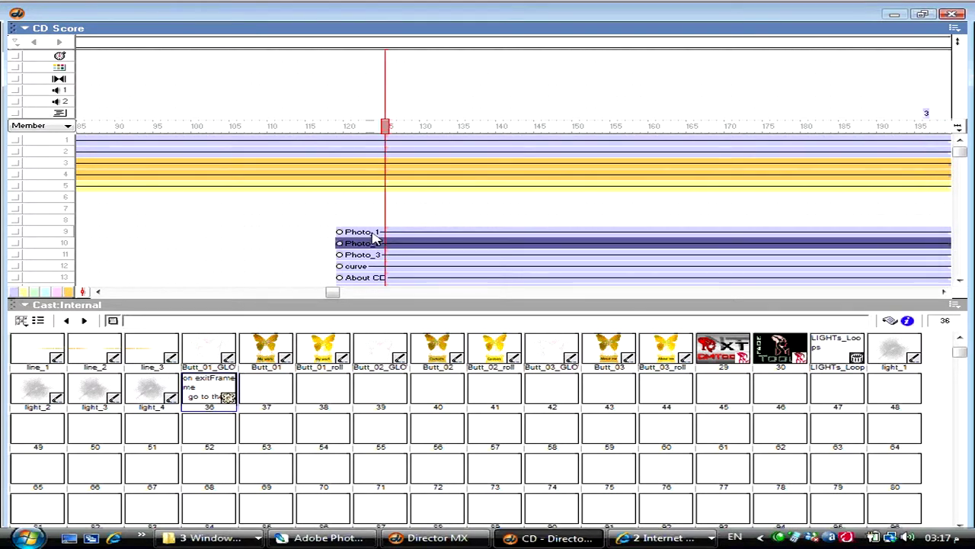
{"action": "left_click", "coordinate": [371, 233]}
{"action": "left_click", "coordinate": [371, 255], "text": "shift"}
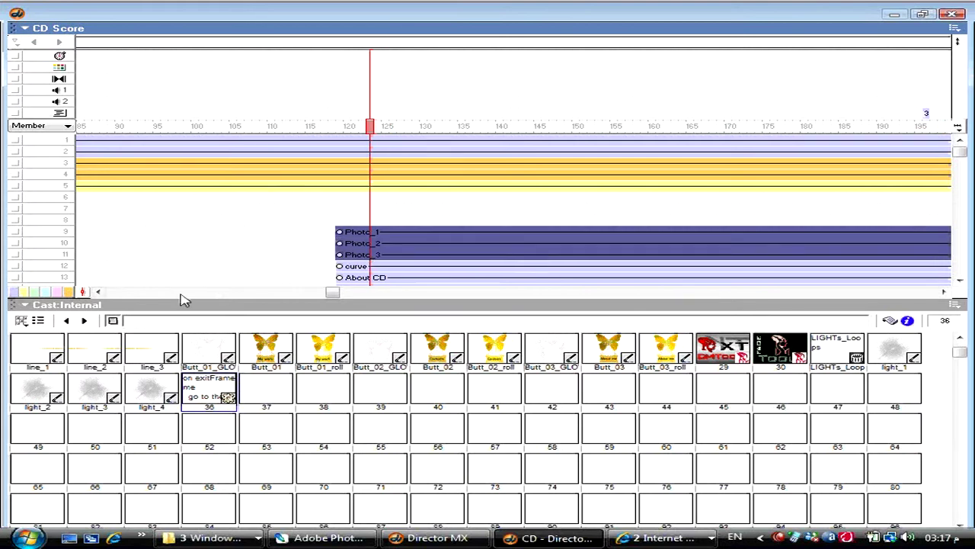
{"action": "left_click", "coordinate": [53, 293]}
{"action": "left_click_drag", "start_coordinate": [336, 219], "coordinate": [565, 208]}
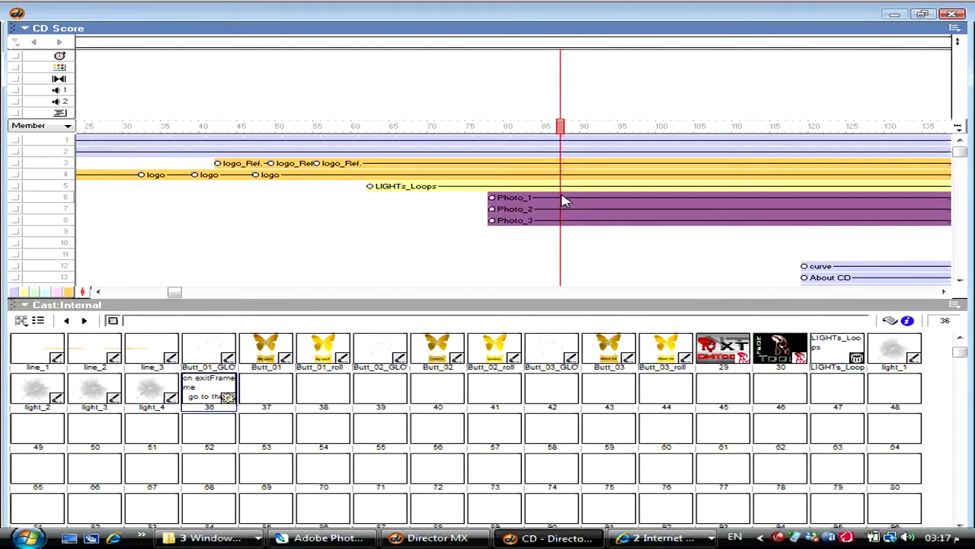
{"action": "key", "text": "ctrl+s"}
{"action": "key", "text": "ctrl+1"}
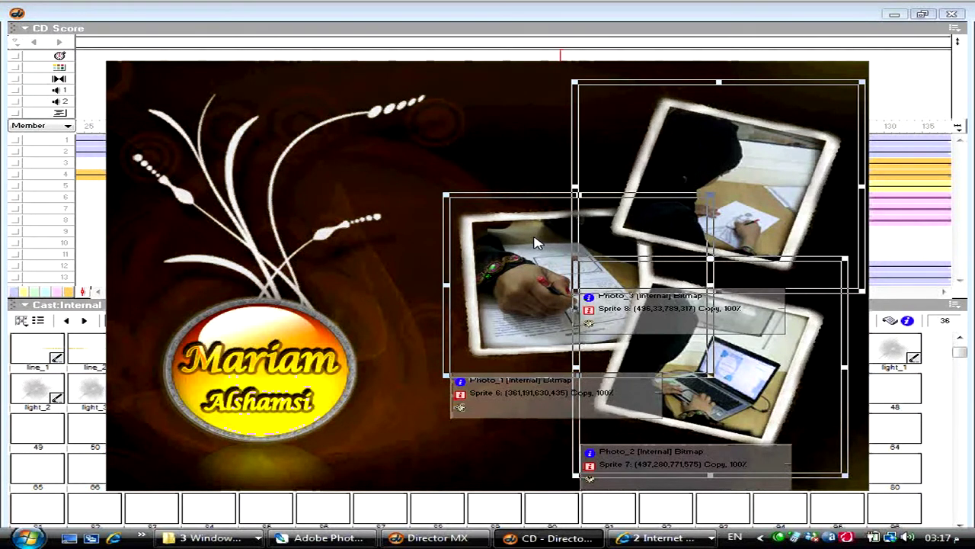
{"action": "key", "text": "ctrl+1"}
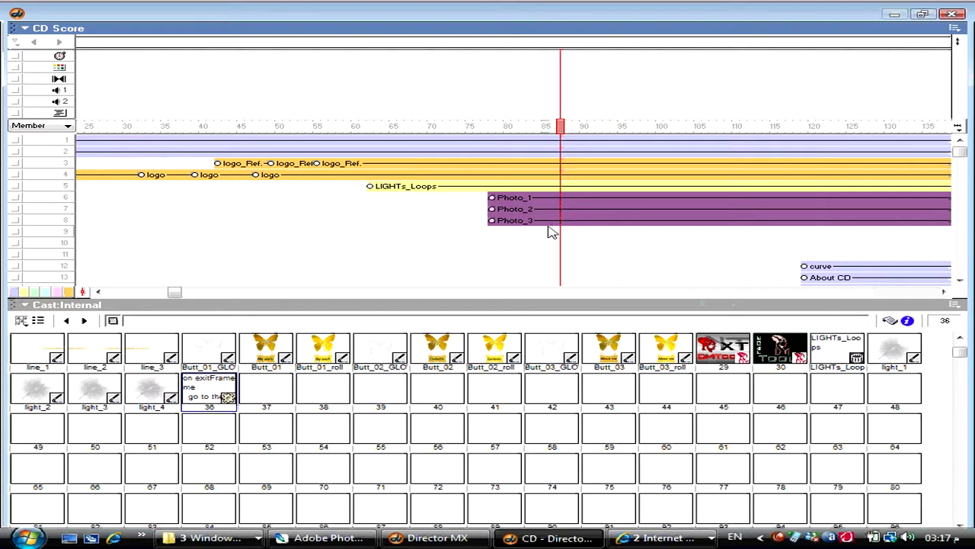
- Add keyframes to the three Photo sprites at frames 87, 97 and 108
{"action": "key", "text": "ctrl+shift+j"}
{"action": "left_click_drag", "start_coordinate": [641, 233], "coordinate": [636, 209]}
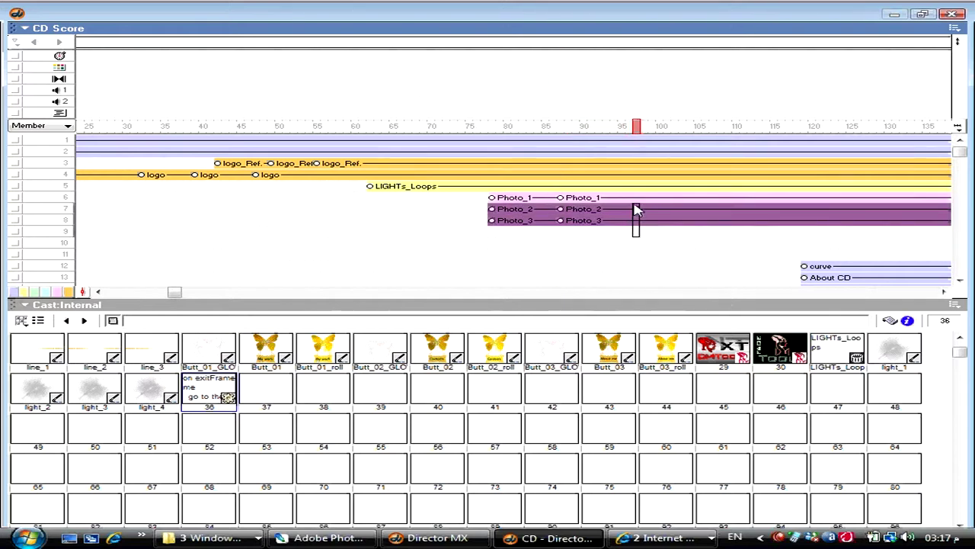
{"action": "left_click", "coordinate": [636, 210]}
{"action": "key", "text": "ctrl+shift+j"}
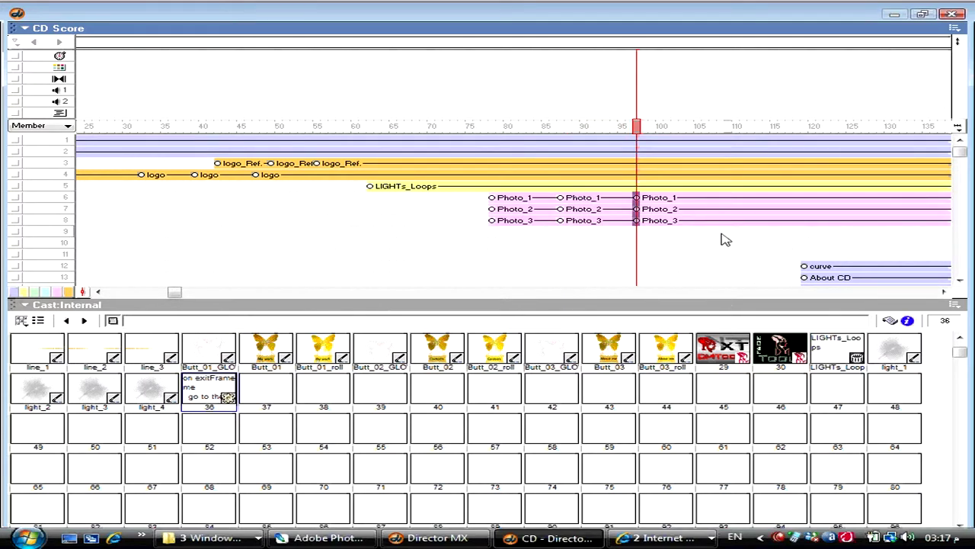
{"action": "left_click", "coordinate": [720, 201]}
{"action": "key", "text": "ctrl+shift+j"}
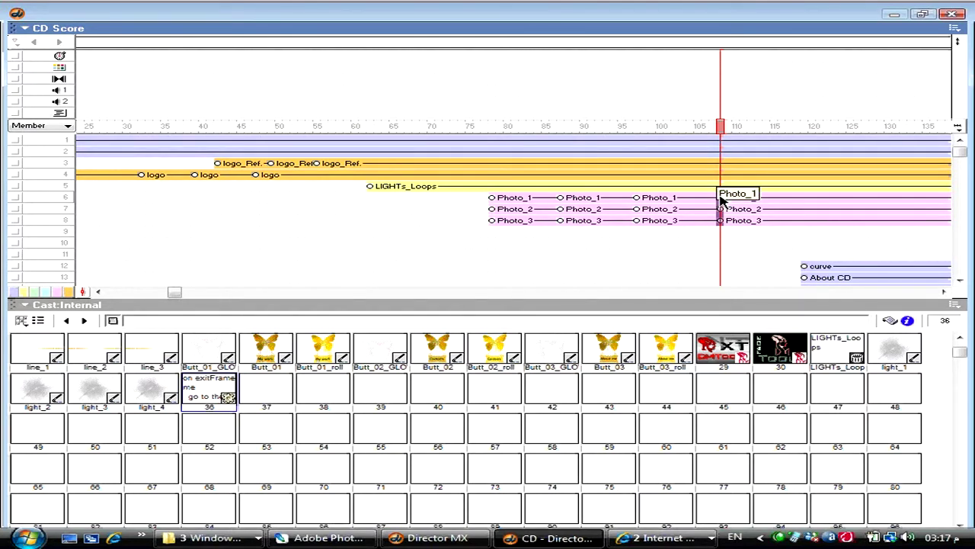
{"action": "left_click", "coordinate": [492, 200]}
{"action": "left_click", "coordinate": [560, 201]}
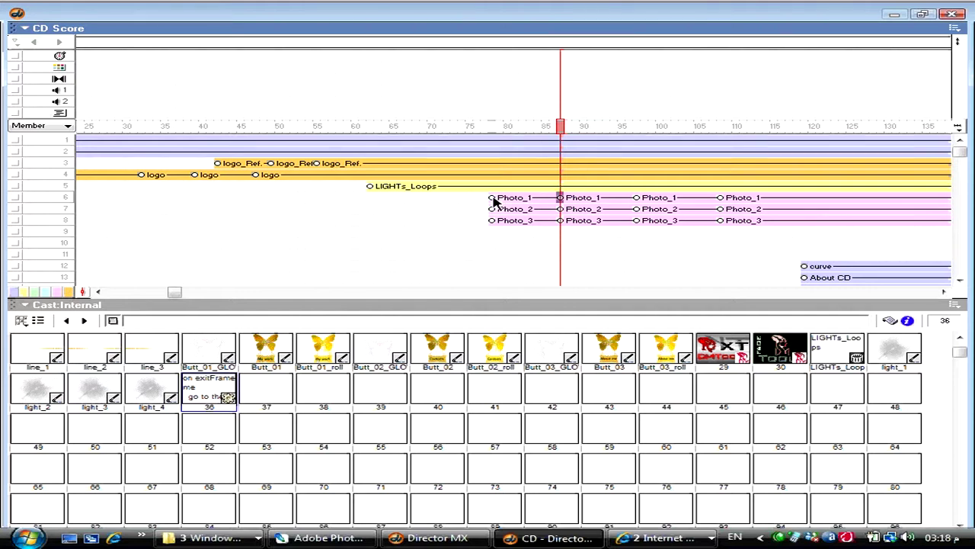
- Set the three Photo sprites at frame 78 to 0% blend and save the movie
{"action": "left_click_drag", "start_coordinate": [494, 200], "coordinate": [494, 225]}
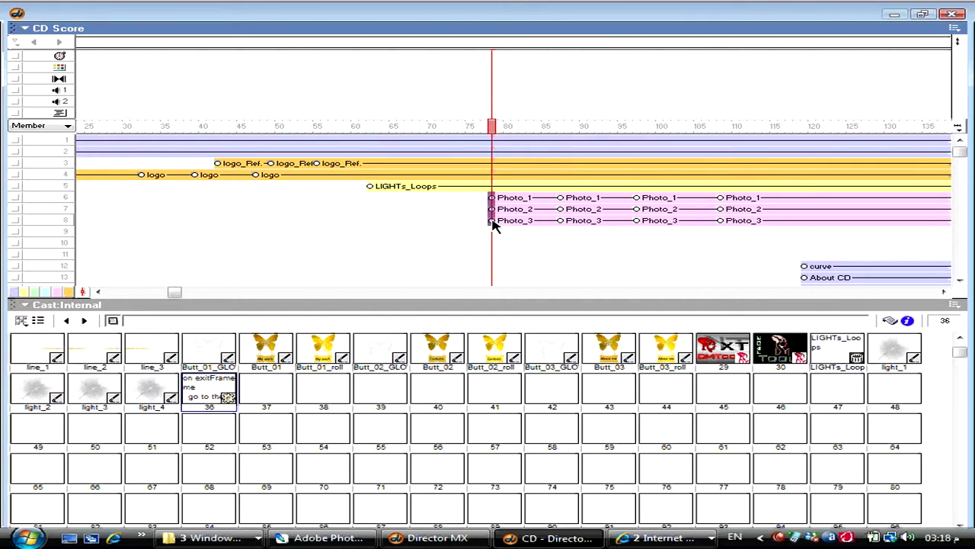
{"action": "key", "text": "ctrl+1"}
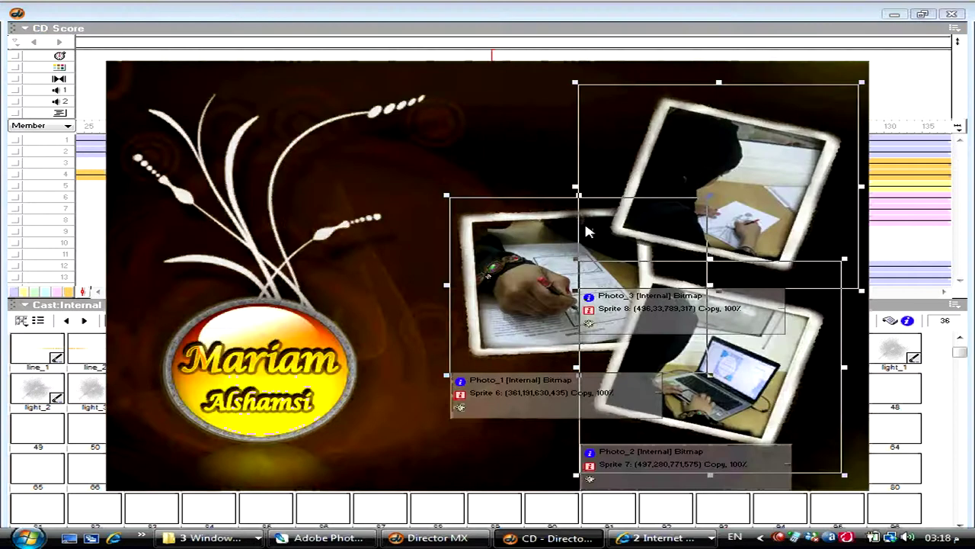
{"action": "left_click", "coordinate": [521, 257]}
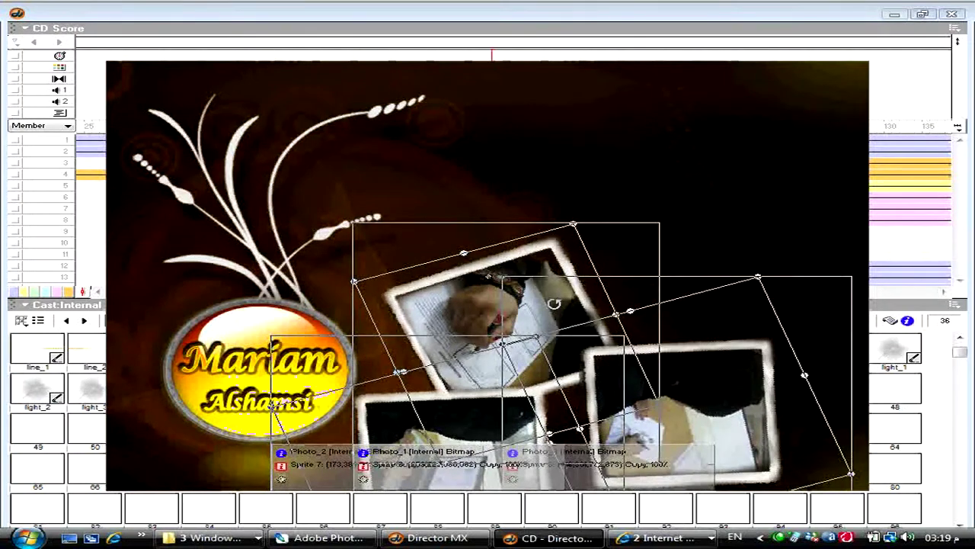
{"action": "key", "text": "ctrl+alt+s"}
{"action": "left_click", "coordinate": [873, 193]}
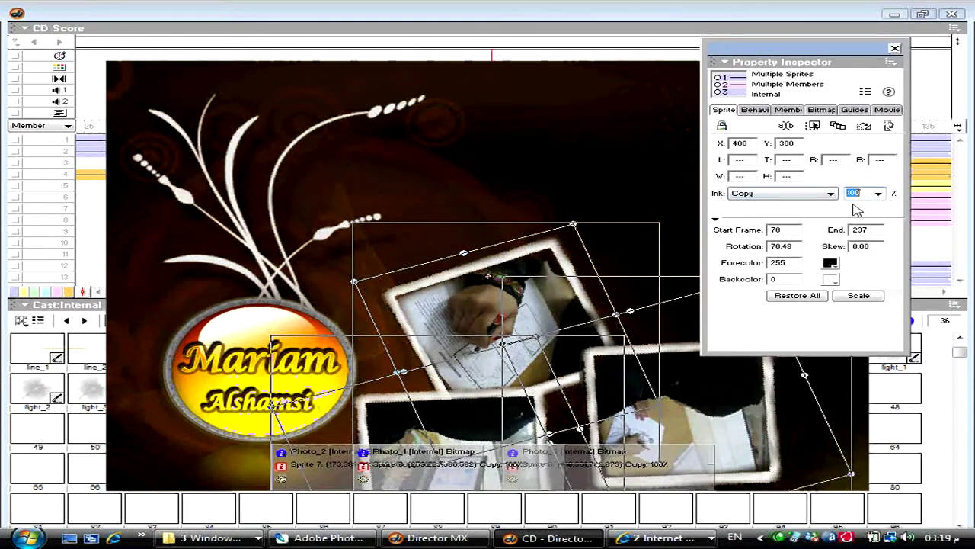
{"action": "type", "text": "0"}
{"action": "key", "text": "Return"}
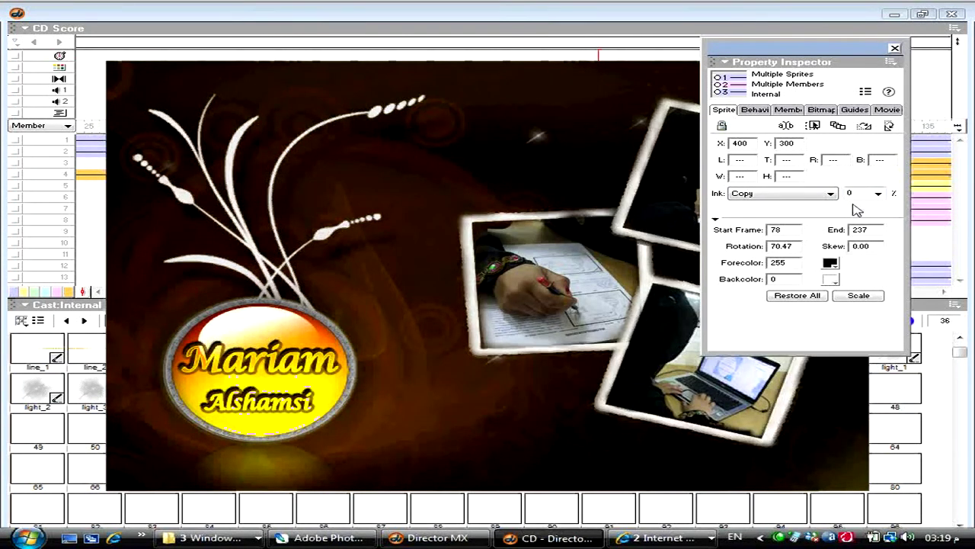
{"action": "left_click", "coordinate": [895, 48]}
{"action": "key", "text": "ctrl+s"}
{"action": "left_click", "coordinate": [717, 200]}
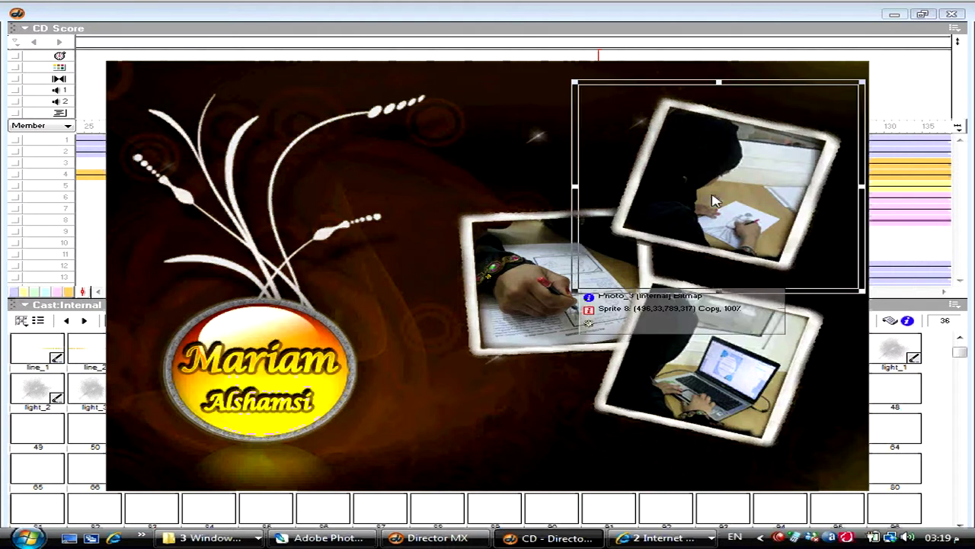
{"action": "key", "text": "ctrl+1"}
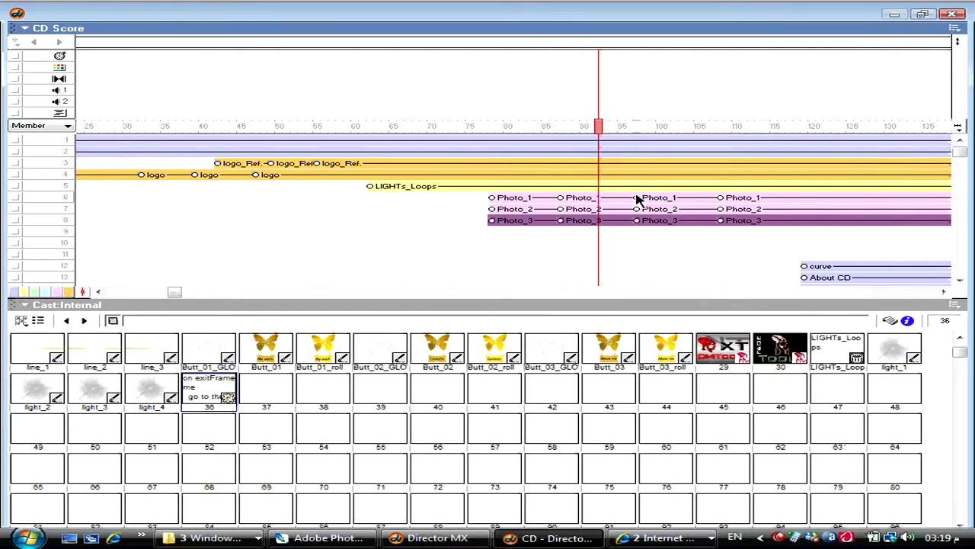
- Shrink the three Photo keyframes at frame 97 slightly and give them a 60% blend
{"action": "left_click", "coordinate": [636, 197]}
{"action": "left_click_drag", "start_coordinate": [639, 202], "coordinate": [641, 229]}
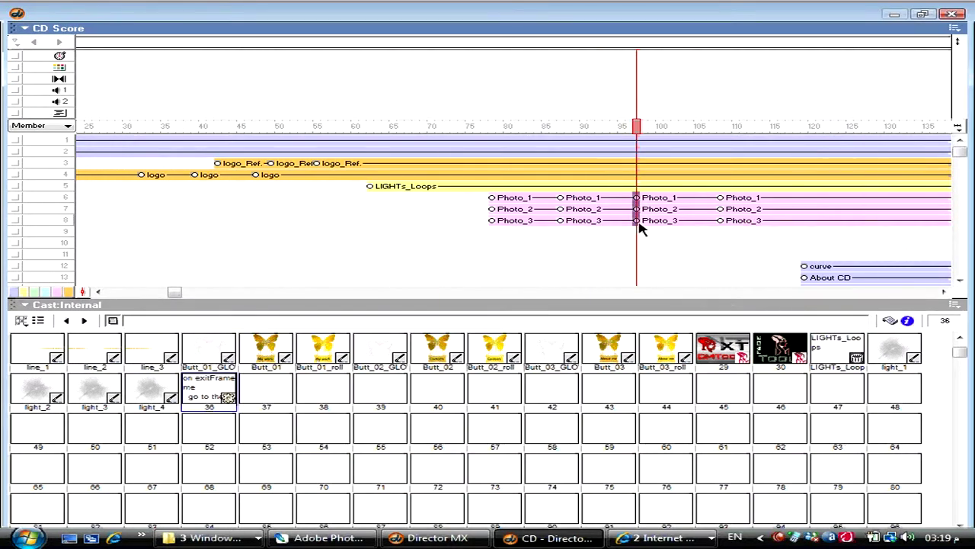
{"action": "key", "text": "ctrl+1"}
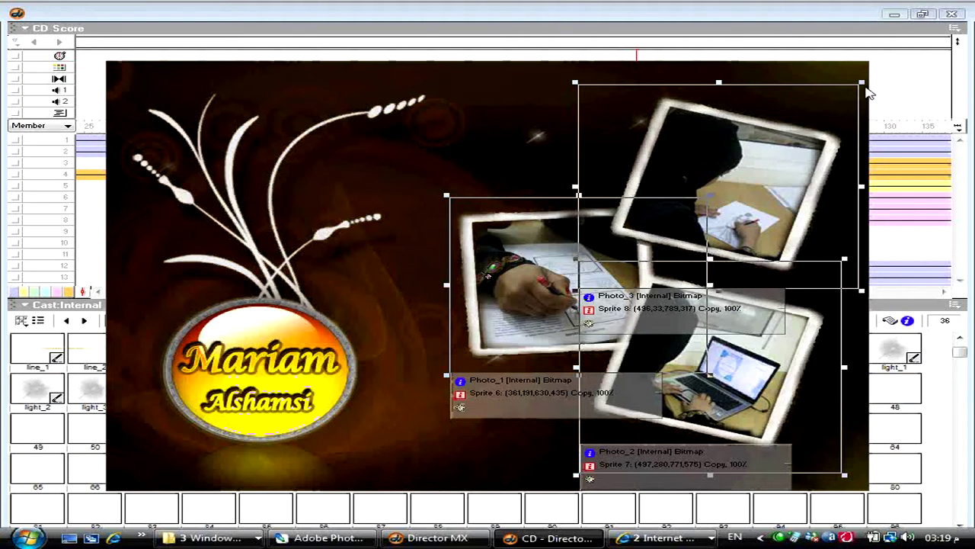
{"action": "left_click_drag", "start_coordinate": [862, 82], "coordinate": [834, 104]}
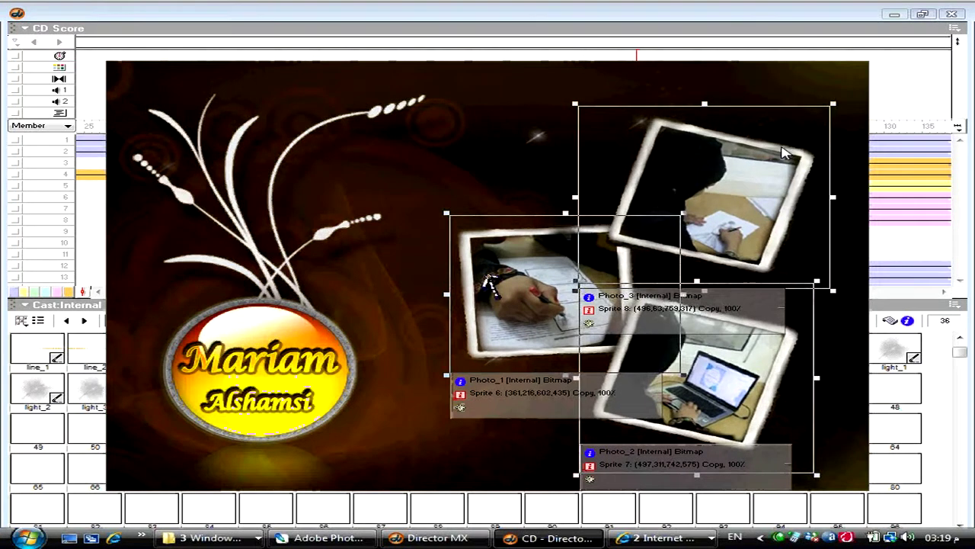
{"action": "key", "text": "ctrl+alt+s"}
{"action": "double_click", "coordinate": [867, 195]}
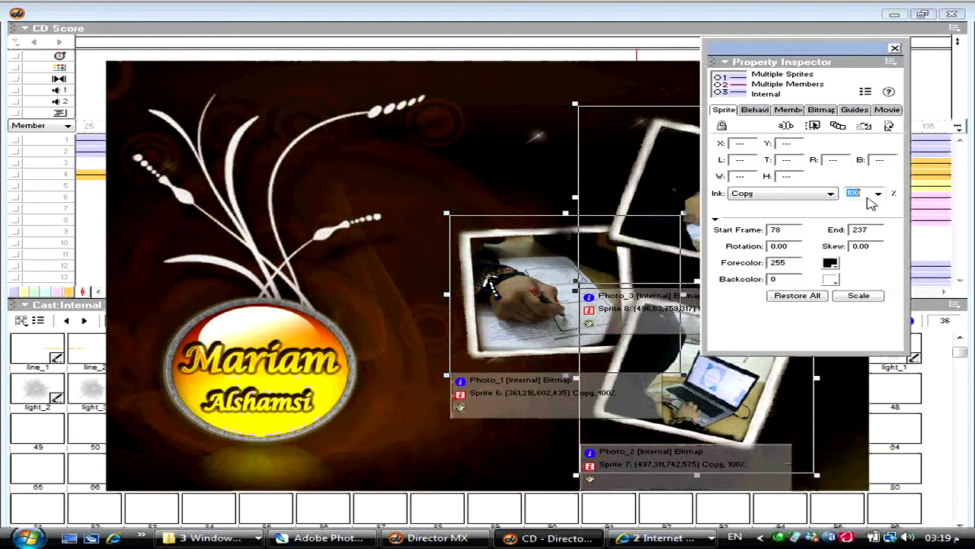
{"action": "type", "text": "60"}
{"action": "key", "text": "Return"}
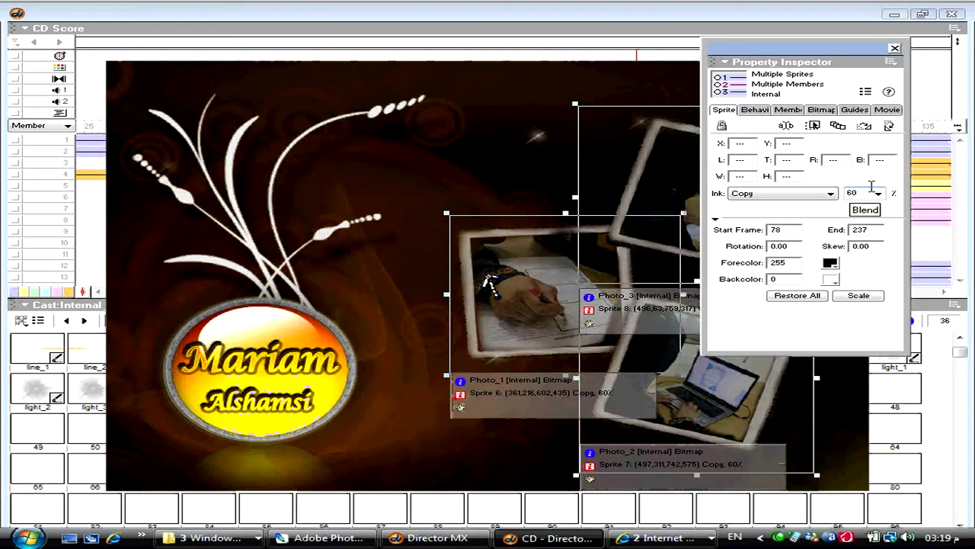
{"action": "left_click", "coordinate": [895, 48]}
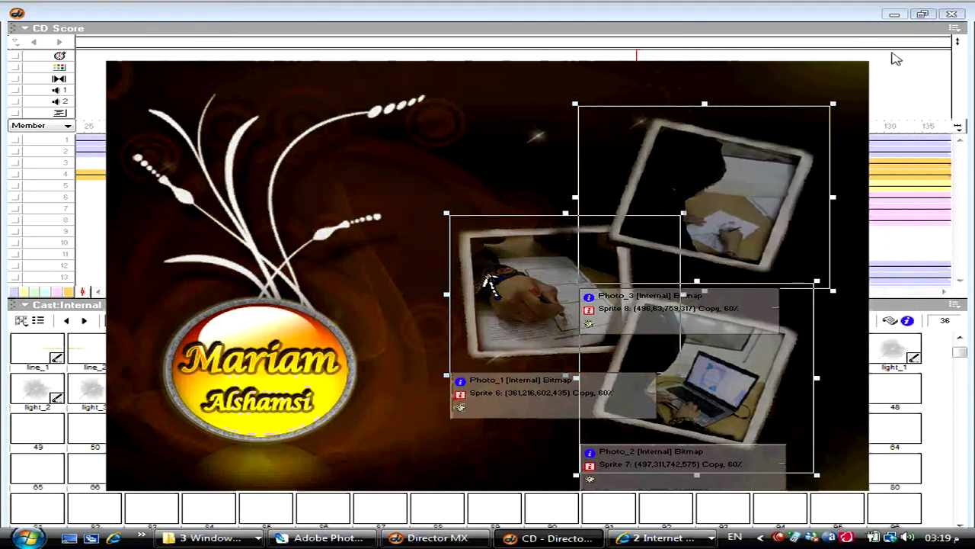
{"action": "left_click", "coordinate": [799, 111]}
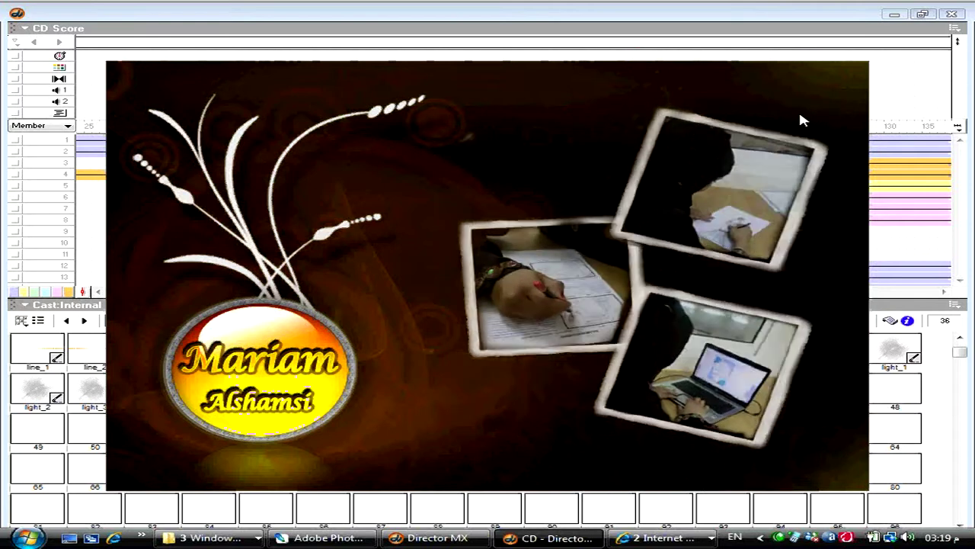
{"action": "key", "text": "ctrl+1"}
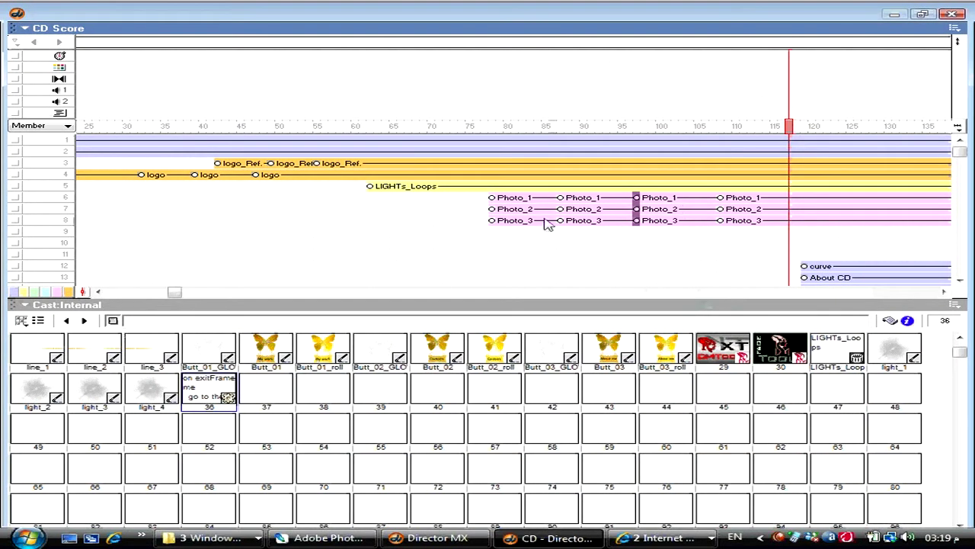
- Shift the Photo_2 sprites about 3 frames later so they start after Photo_1
{"action": "left_click", "coordinate": [526, 210]}
{"action": "left_click_drag", "start_coordinate": [540, 210], "coordinate": [562, 226]}
{"action": "left_click", "coordinate": [547, 221]}
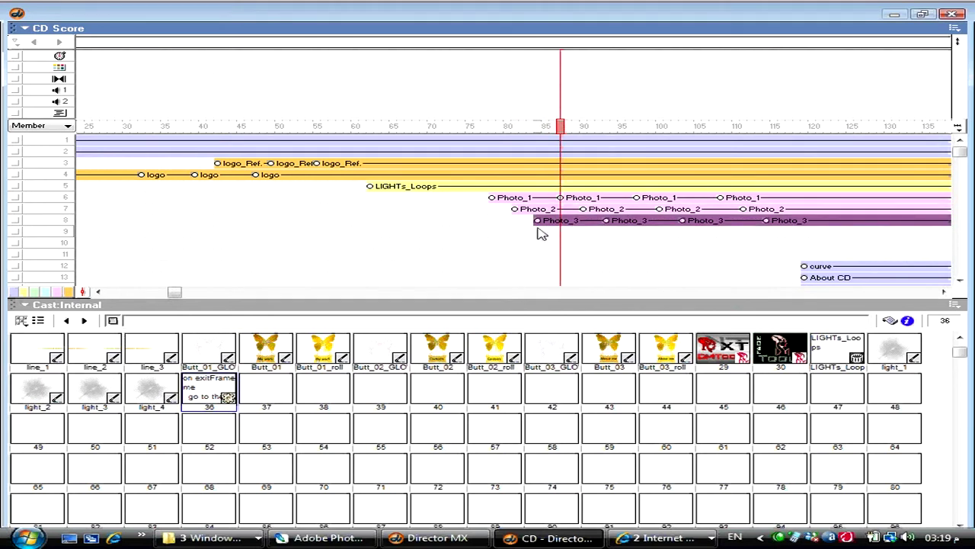
{"action": "left_click", "coordinate": [514, 211]}
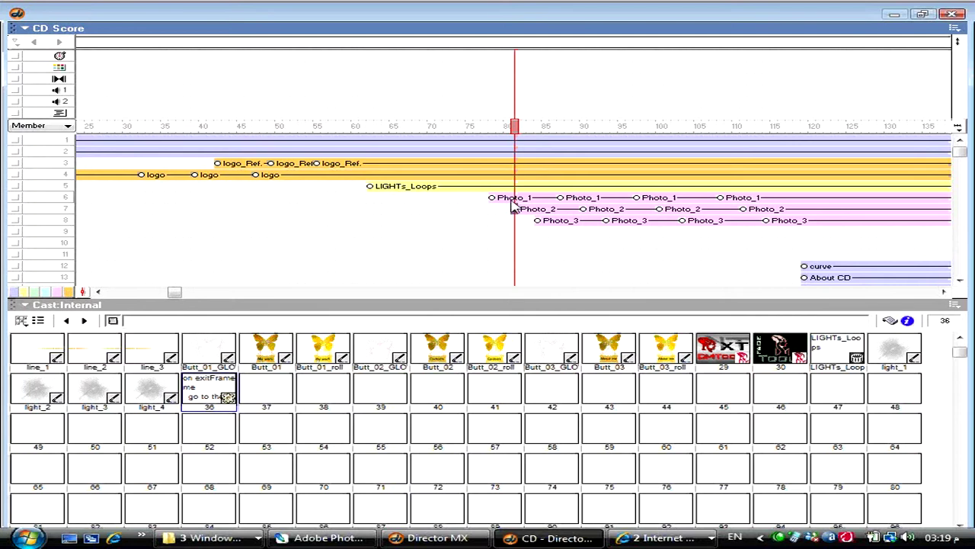
{"action": "left_click", "coordinate": [516, 205]}
{"action": "left_click", "coordinate": [536, 219]}
{"action": "left_click", "coordinate": [537, 212]}
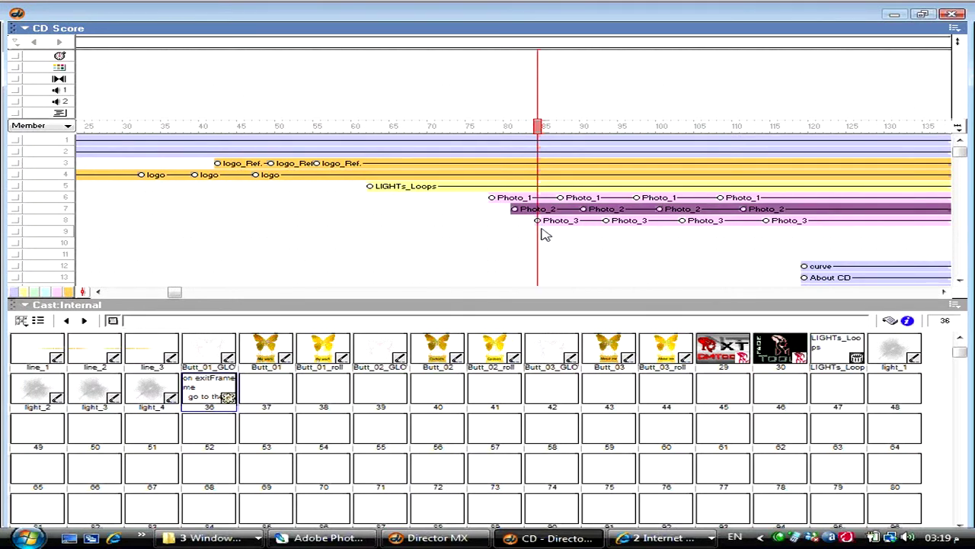
- Rewind to the photos' start and play the movie to preview the staggered photos
{"action": "left_click", "coordinate": [488, 230]}
{"action": "key", "text": "ctrl+alt+p"}
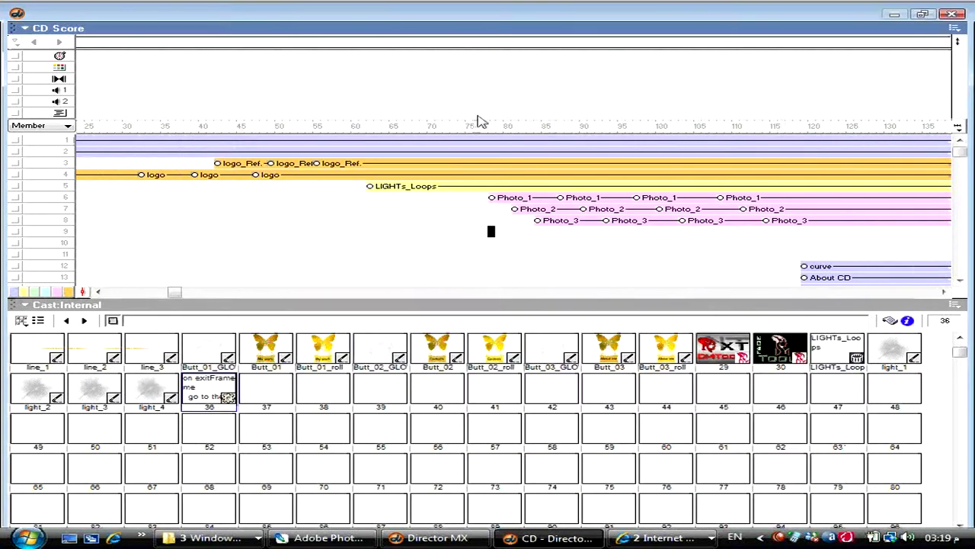
{"action": "left_click", "coordinate": [479, 122]}
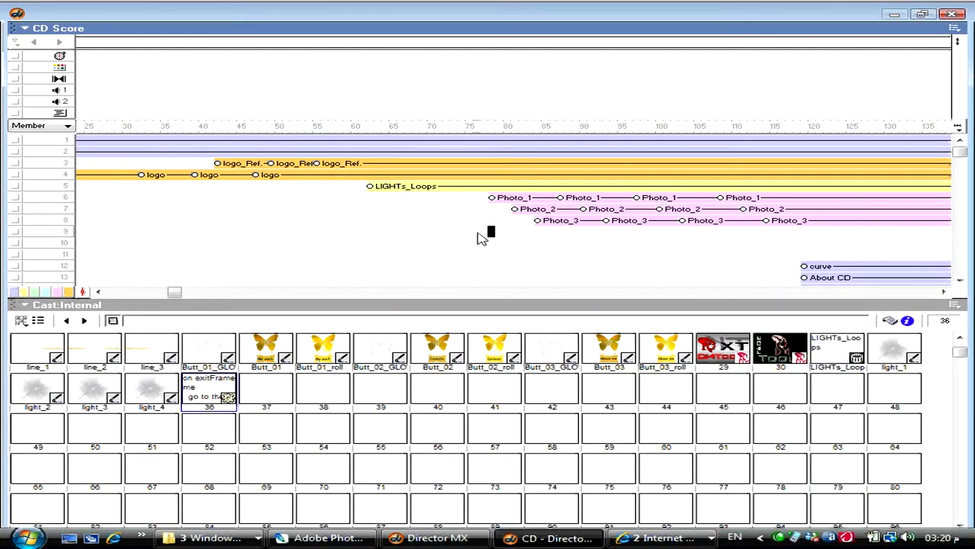
- Insert frames at frame 116 to push the curve and About CD sprites later
{"action": "left_click_drag", "start_coordinate": [174, 293], "coordinate": [334, 293]}
{"action": "left_click", "coordinate": [317, 266]}
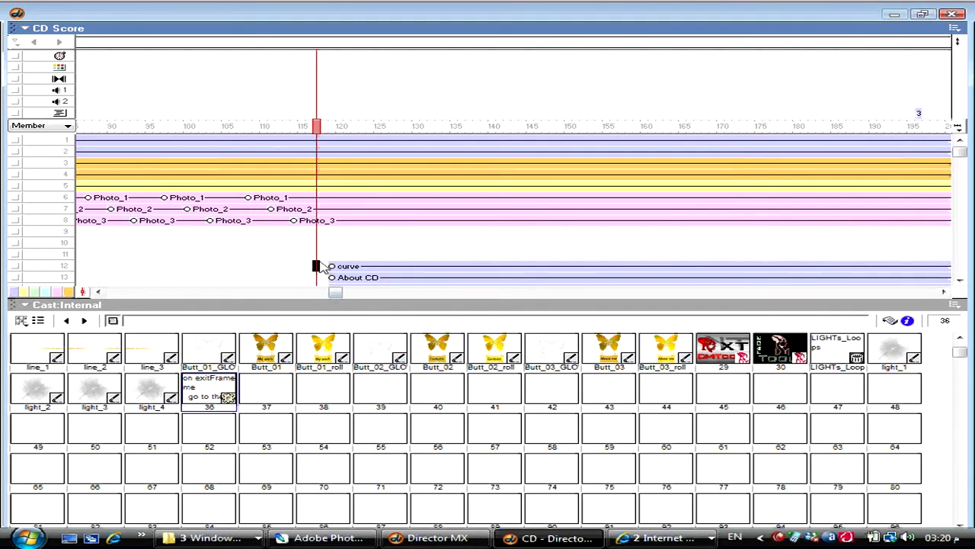
{"action": "key", "text": "ctrl+bracketright"}
{"action": "key", "text": "ctrl+bracketright"}
{"action": "key", "text": "ctrl+bracketright"}
{"action": "key", "text": "ctrl+bracketright"}
{"action": "key", "text": "ctrl+bracketright"}
{"action": "key", "text": "ctrl+bracketright"}
{"action": "key", "text": "ctrl+bracketright"}
{"action": "key", "text": "ctrl+bracketright"}
{"action": "key", "text": "ctrl+bracketright"}
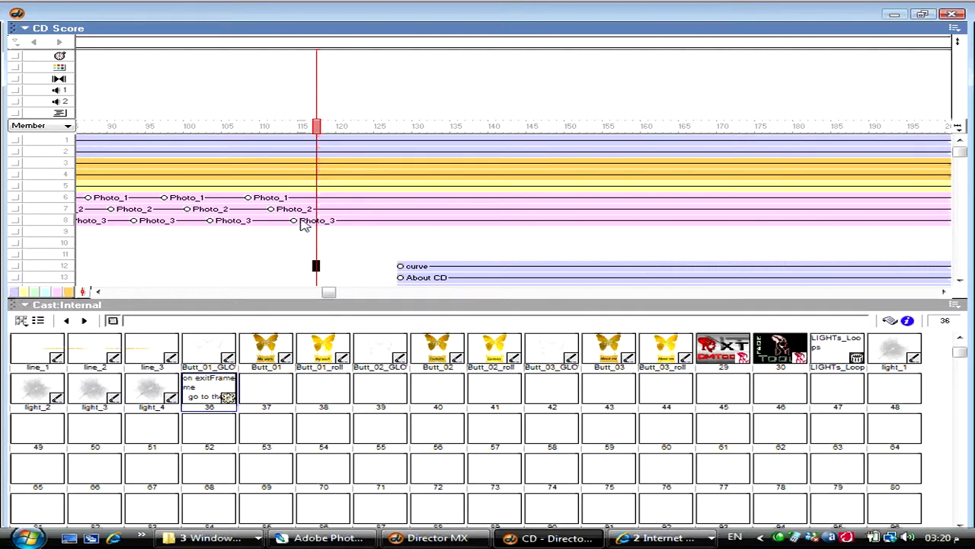
{"action": "scroll", "coordinate": [379, 291], "scroll_direction": "down", "scroll_amount": 2}
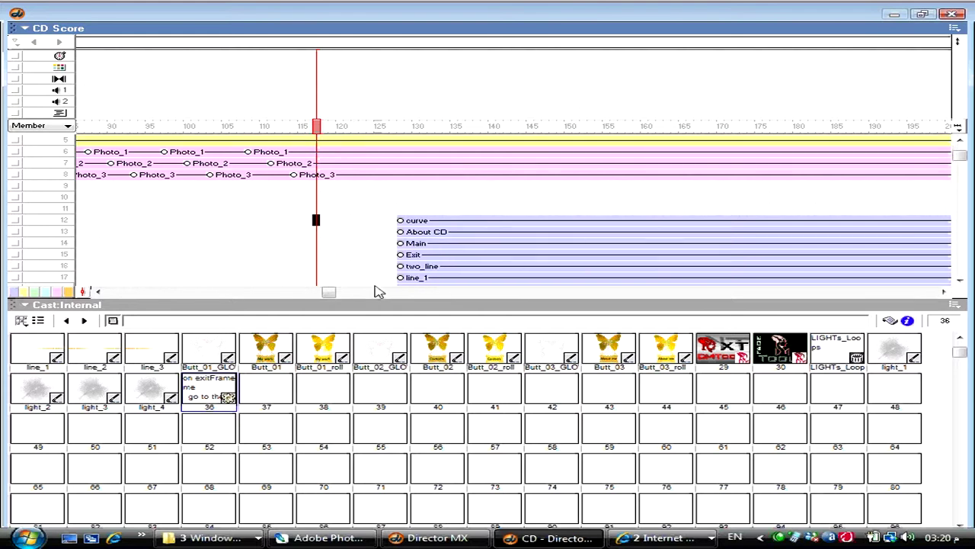
{"action": "scroll", "coordinate": [359, 215], "scroll_direction": "down", "scroll_amount": 1}
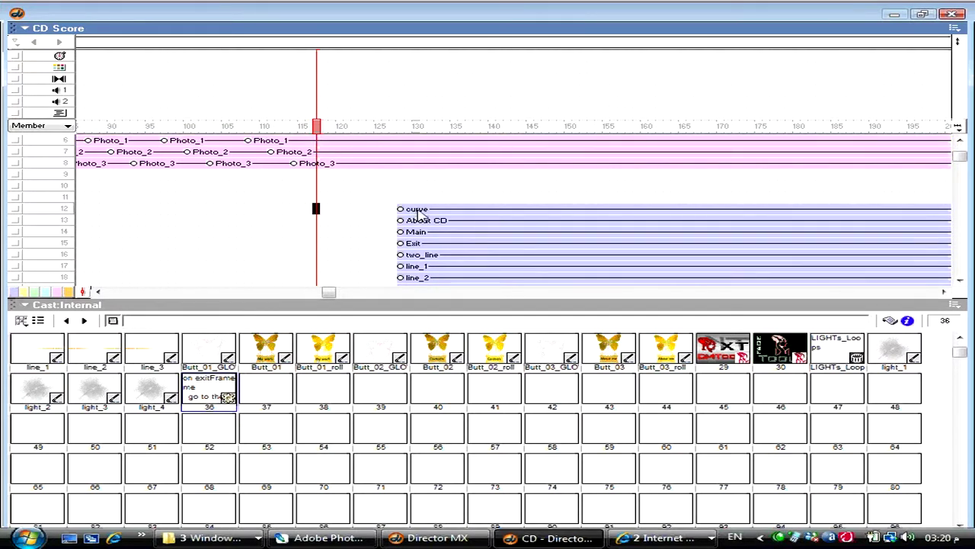
{"action": "left_click_drag", "start_coordinate": [417, 216], "coordinate": [348, 192]}
{"action": "key", "text": "ctrl+z"}
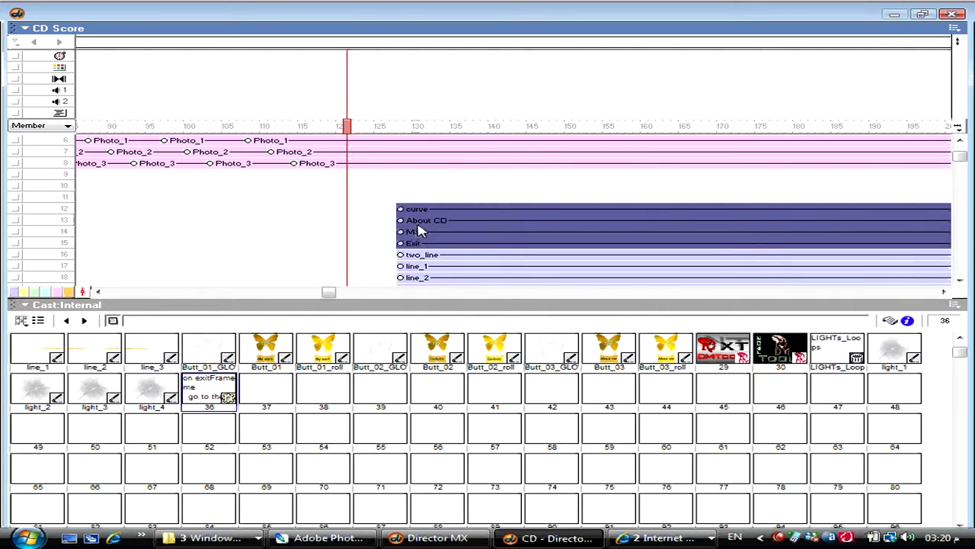
- Select the About CD, Main, Exit and line_1–line_3 sprites and check them on Stage
{"action": "left_click", "coordinate": [429, 222]}
{"action": "key", "text": "ctrl+1"}
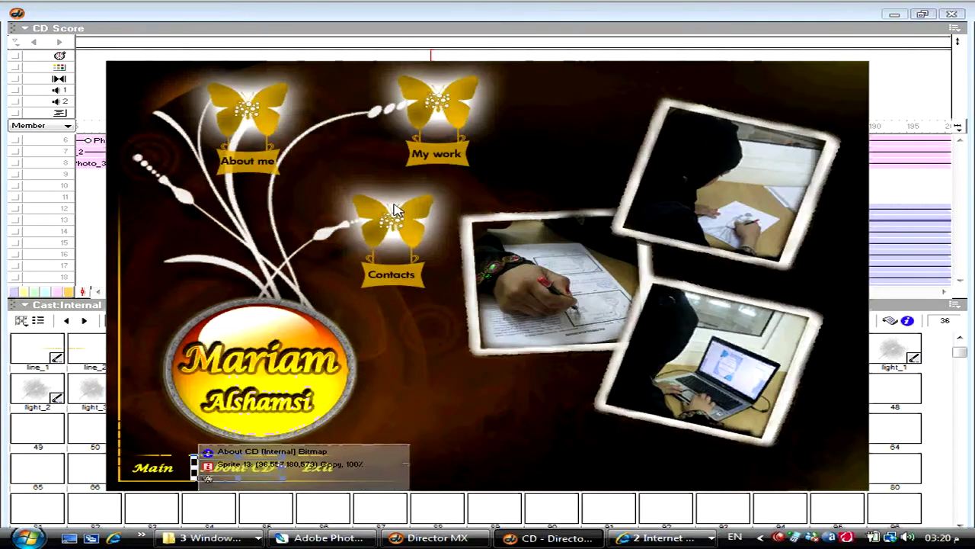
{"action": "key", "text": "ctrl+1"}
{"action": "left_click", "coordinate": [432, 267]}
{"action": "key", "text": "ctrl+1"}
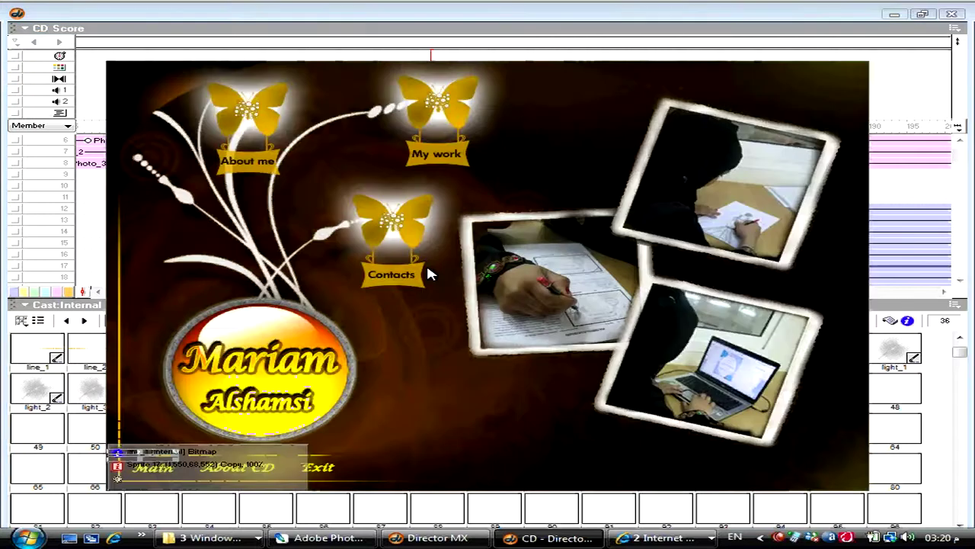
{"action": "key", "text": "ctrl+1"}
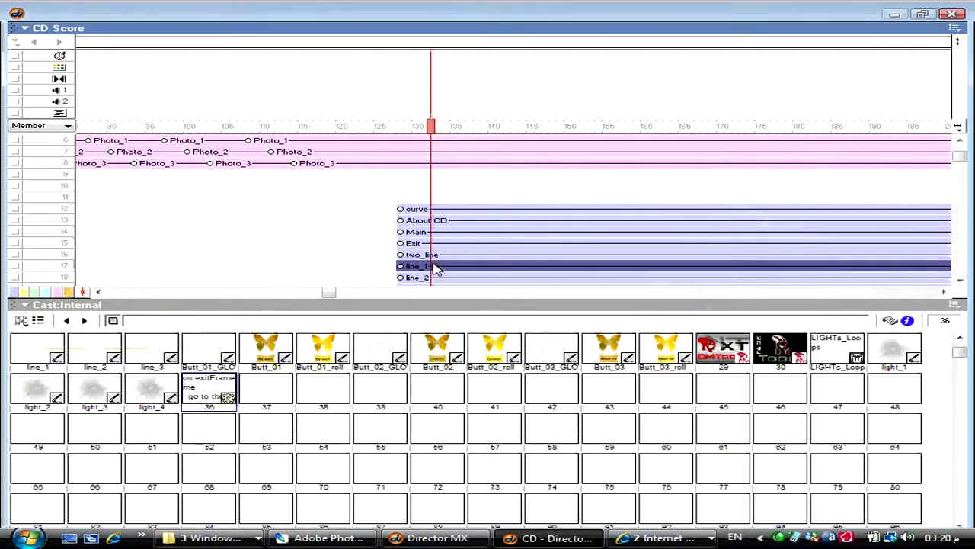
{"action": "scroll", "coordinate": [435, 268], "scroll_direction": "down", "scroll_amount": 1}
{"action": "left_click", "coordinate": [432, 254], "text": "shift"}
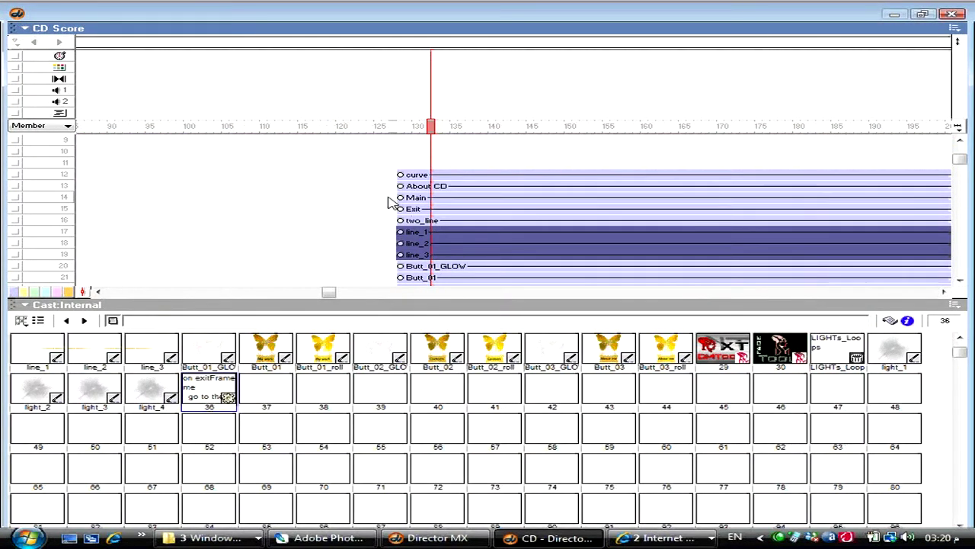
{"action": "left_click_drag", "start_coordinate": [399, 186], "coordinate": [400, 208]}
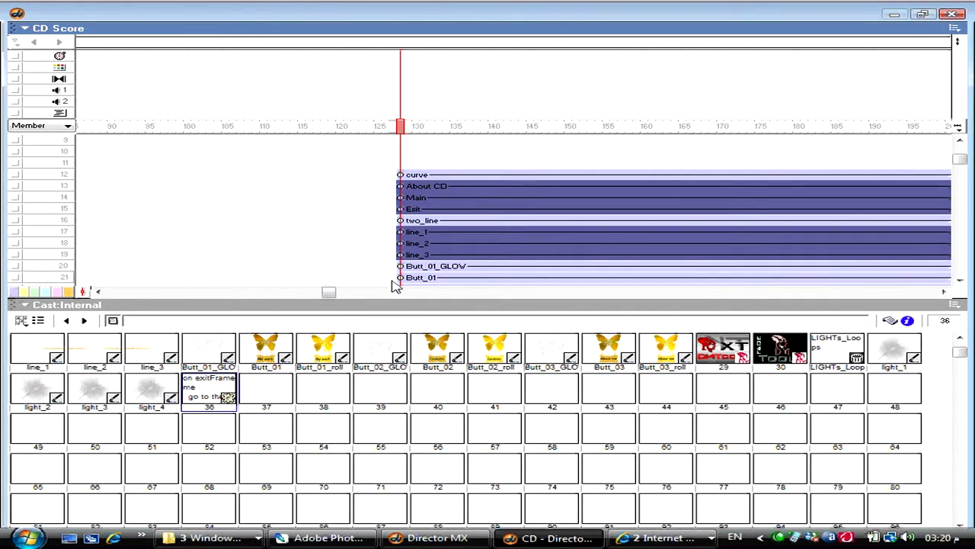
{"action": "key", "text": "ctrl+1"}
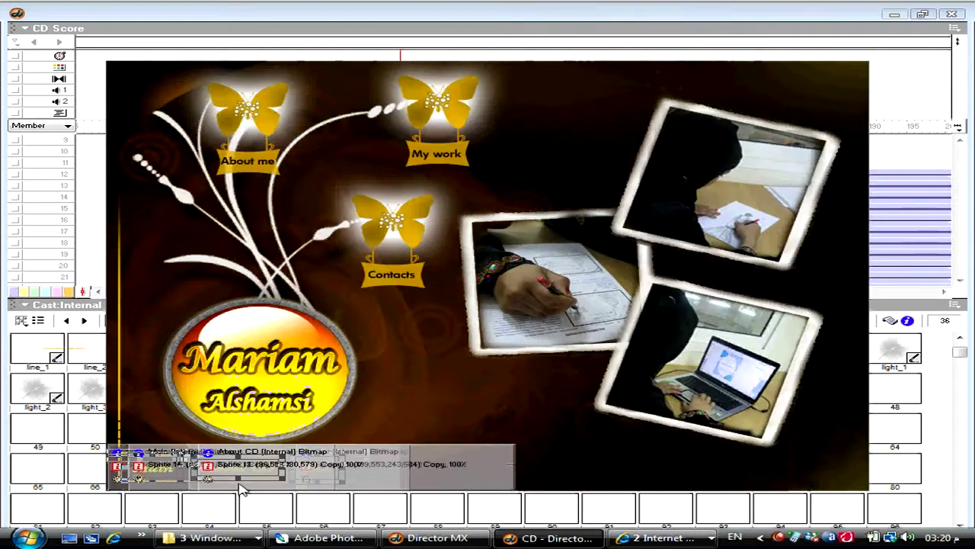
{"action": "key", "text": "ctrl+1"}
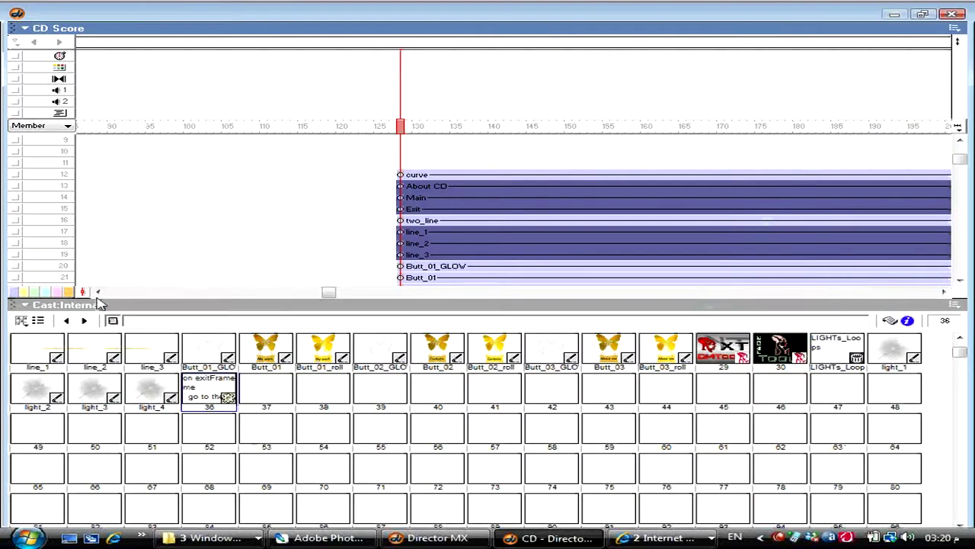
- Colour the button and line sprites green and try them in different channels
{"action": "left_click", "coordinate": [35, 292]}
{"action": "scroll", "coordinate": [442, 221], "scroll_direction": "up", "scroll_amount": 2}
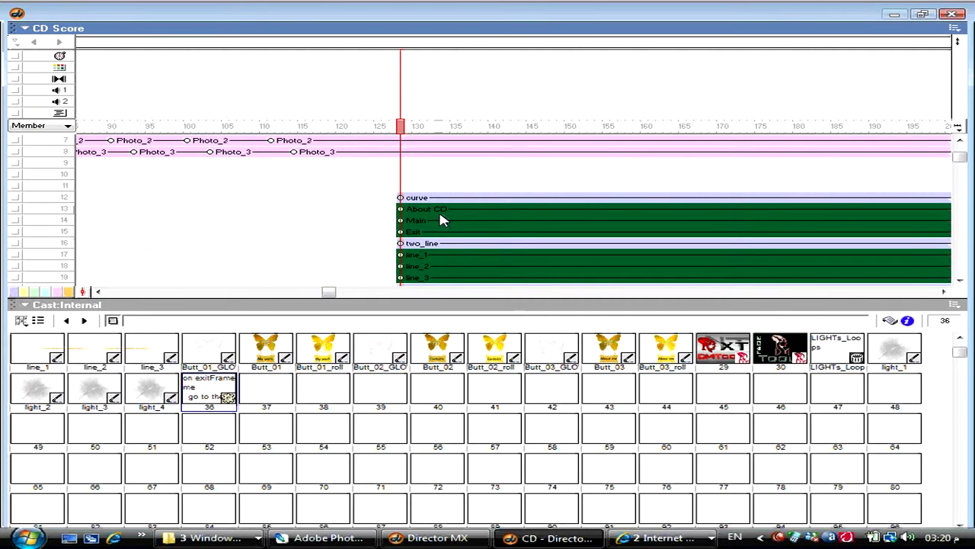
{"action": "key", "text": "ctrl+Down"}
{"action": "key", "text": "ctrl+Down"}
{"action": "key", "text": "ctrl+Down"}
{"action": "key", "text": "ctrl+Down"}
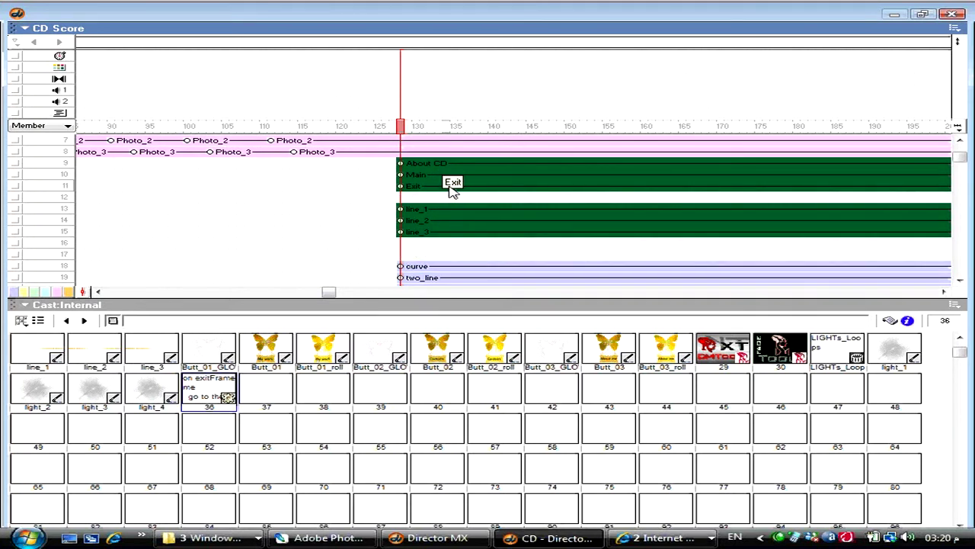
{"action": "key", "text": "ctrl+alt+p"}
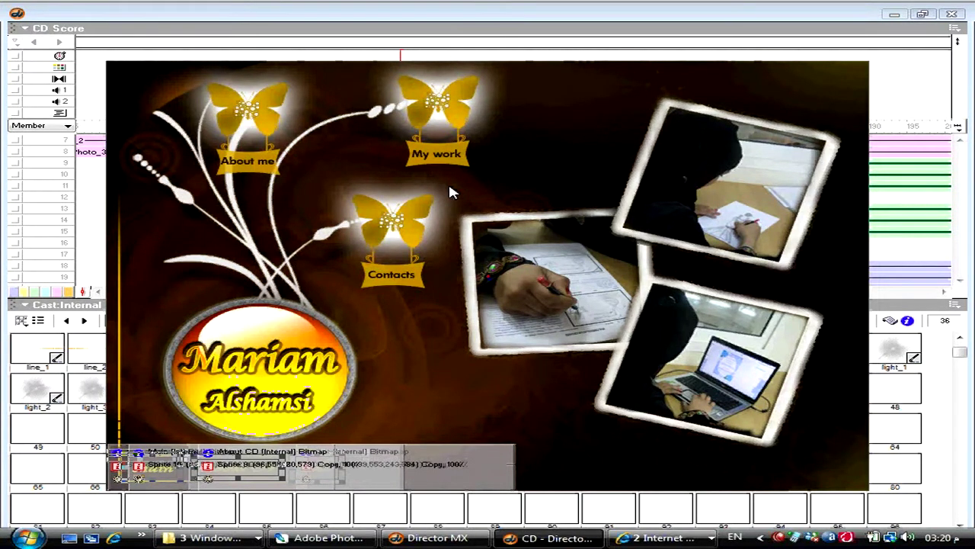
{"action": "key", "text": "ctrl+1"}
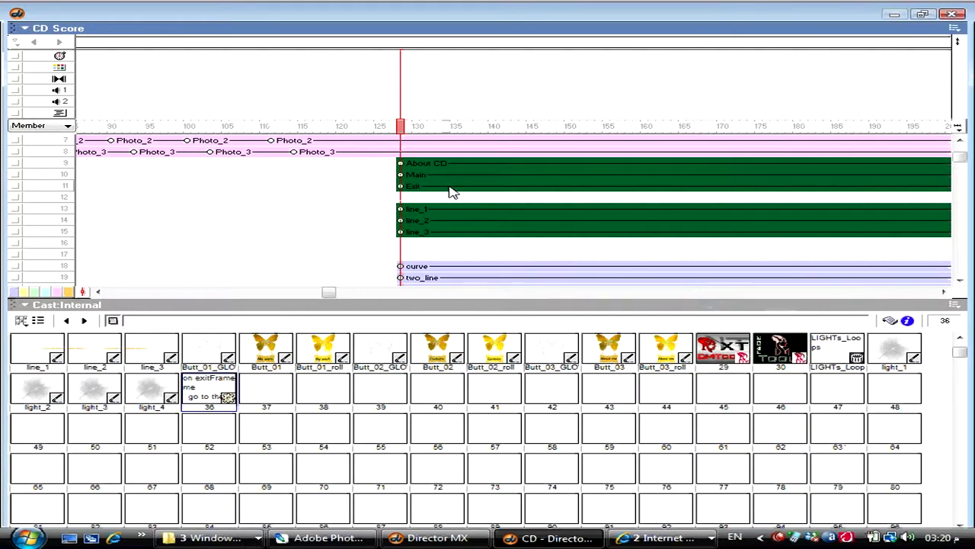
{"action": "key", "text": "ctrl+Up"}
{"action": "key", "text": "ctrl+Up"}
{"action": "key", "text": "ctrl+Up"}
{"action": "key", "text": "ctrl+Down"}
{"action": "key", "text": "ctrl+Down"}
{"action": "key", "text": "ctrl+Down"}
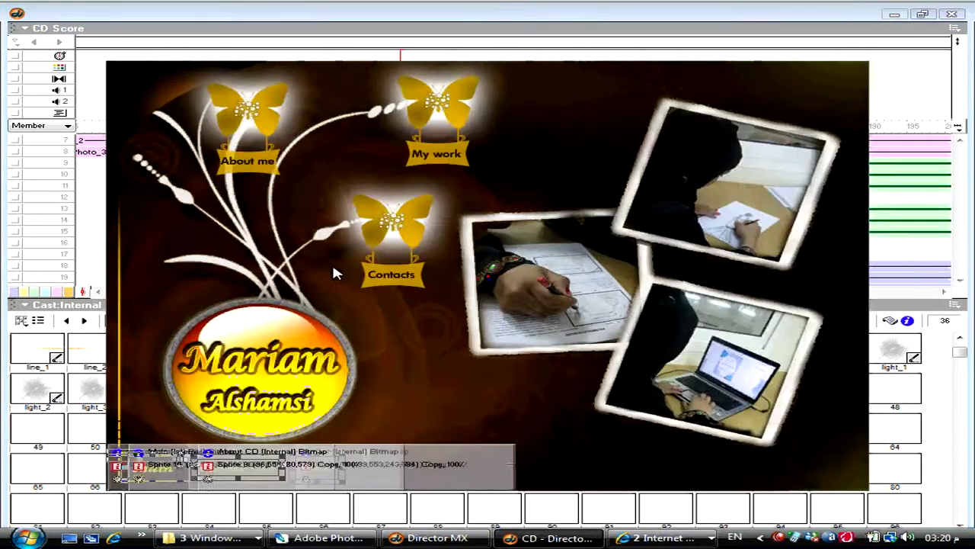
{"action": "key", "text": "ctrl+1"}
{"action": "left_click", "coordinate": [326, 431]}
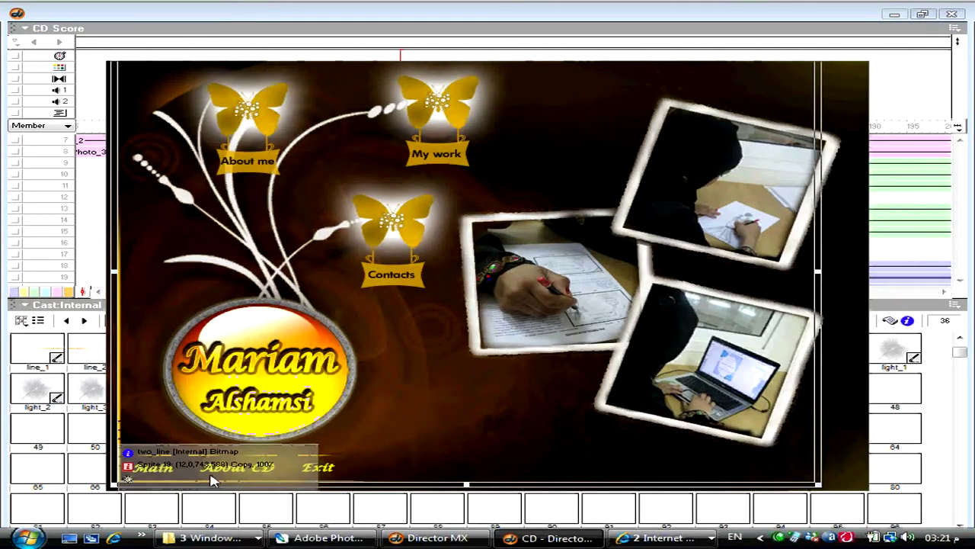
{"action": "key", "text": "ctrl+1"}
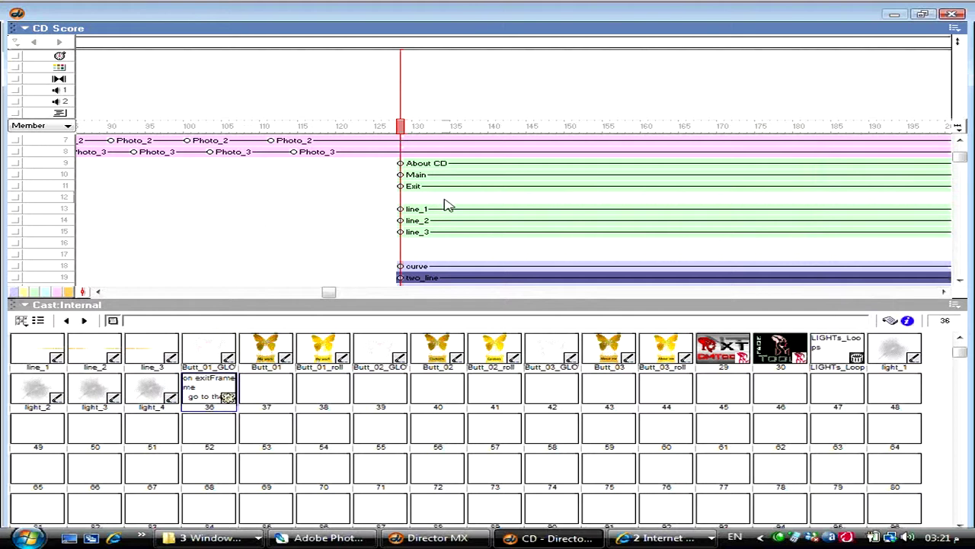
- Move line_1–line_3 to channels 9–11 starting near frame 122, and push the buttons and curve 6 frames later
{"action": "left_click", "coordinate": [446, 208]}
{"action": "left_click", "coordinate": [449, 236], "text": "shift"}
{"action": "key", "text": "ctrl+Up"}
{"action": "key", "text": "ctrl+Up"}
{"action": "key", "text": "ctrl+Up"}
{"action": "key", "text": "ctrl+Up"}
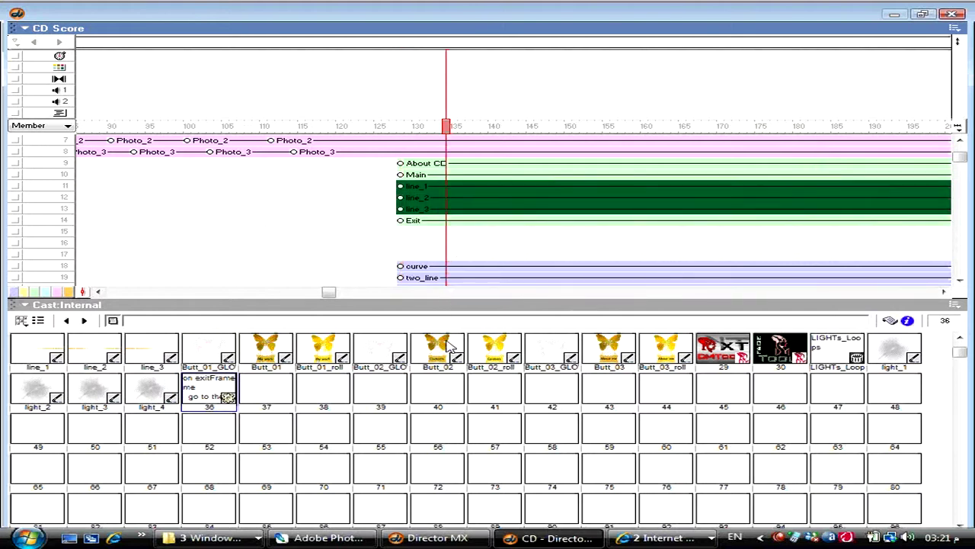
{"action": "left_click_drag", "start_coordinate": [473, 183], "coordinate": [381, 185]}
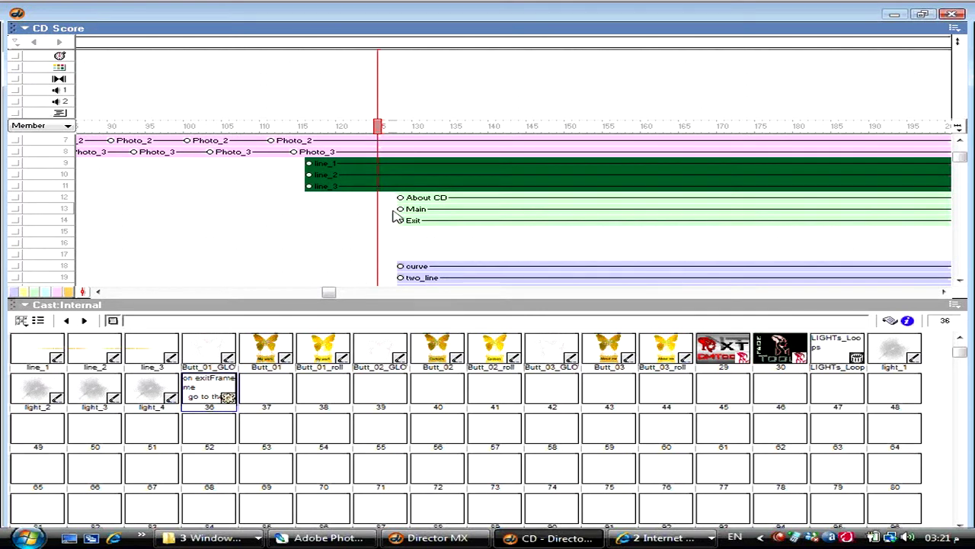
{"action": "left_click", "coordinate": [384, 200]}
{"action": "key", "text": "ctrl+s"}
{"action": "key", "text": "ctrl+bracketright"}
{"action": "key", "text": "ctrl+bracketright"}
{"action": "key", "text": "ctrl+bracketright"}
{"action": "key", "text": "ctrl+bracketright"}
{"action": "key", "text": "ctrl+bracketright"}
{"action": "key", "text": "ctrl+bracketright"}
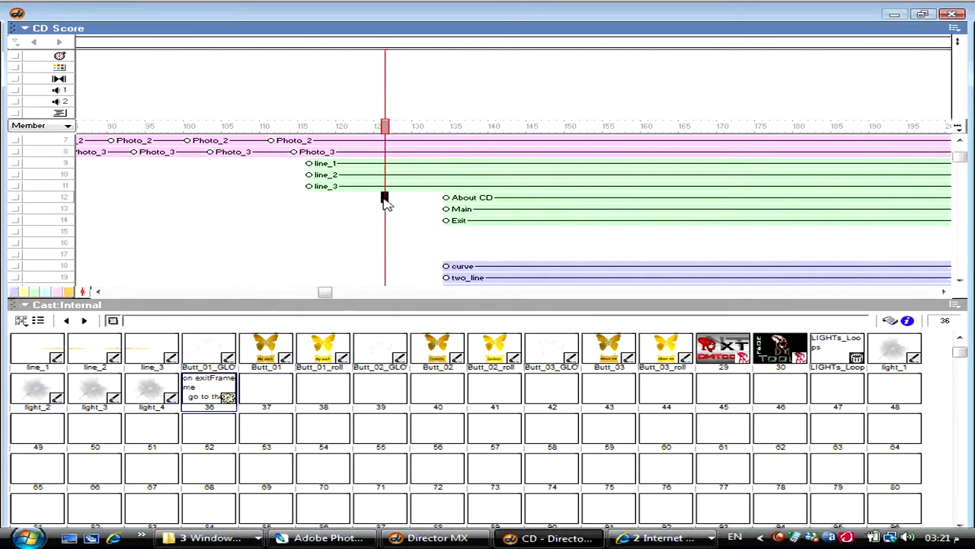
{"action": "key", "text": "ctrl+bracketright"}
{"action": "key", "text": "ctrl+bracketright"}
{"action": "key", "text": "ctrl+bracketright"}
{"action": "key", "text": "ctrl+bracketright"}
{"action": "key", "text": "ctrl+bracketright"}
{"action": "key", "text": "ctrl+bracketright"}
- Keyframe line_1–line_3 at frames 133 and 143, pushing the buttons and curves further later
{"action": "left_click_drag", "start_coordinate": [383, 199], "coordinate": [389, 168]}
{"action": "key", "text": "ctrl+alt+k"}
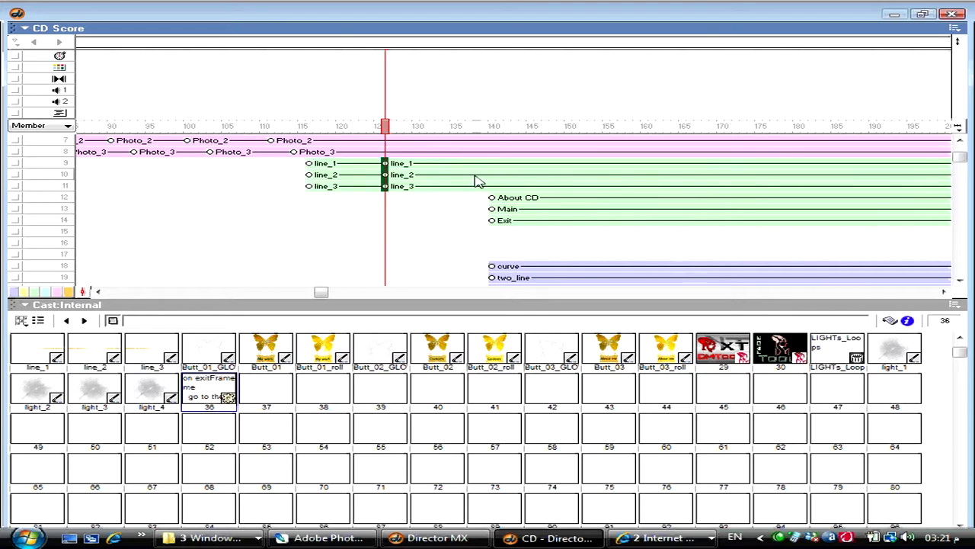
{"action": "left_click_drag", "start_coordinate": [437, 201], "coordinate": [437, 161]}
{"action": "left_click", "coordinate": [437, 175]}
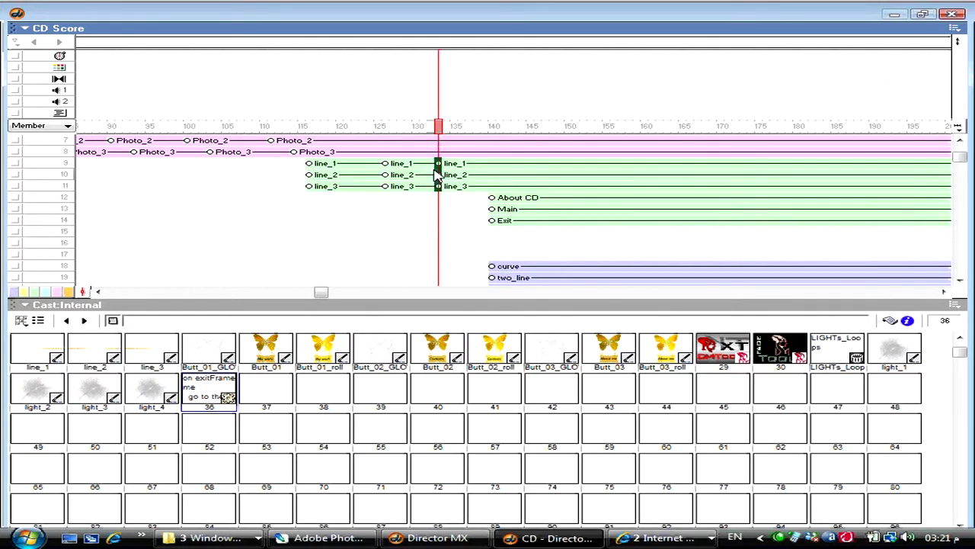
{"action": "right_click", "coordinate": [437, 171]}
{"action": "left_click", "coordinate": [423, 221]}
{"action": "left_click", "coordinate": [461, 221]}
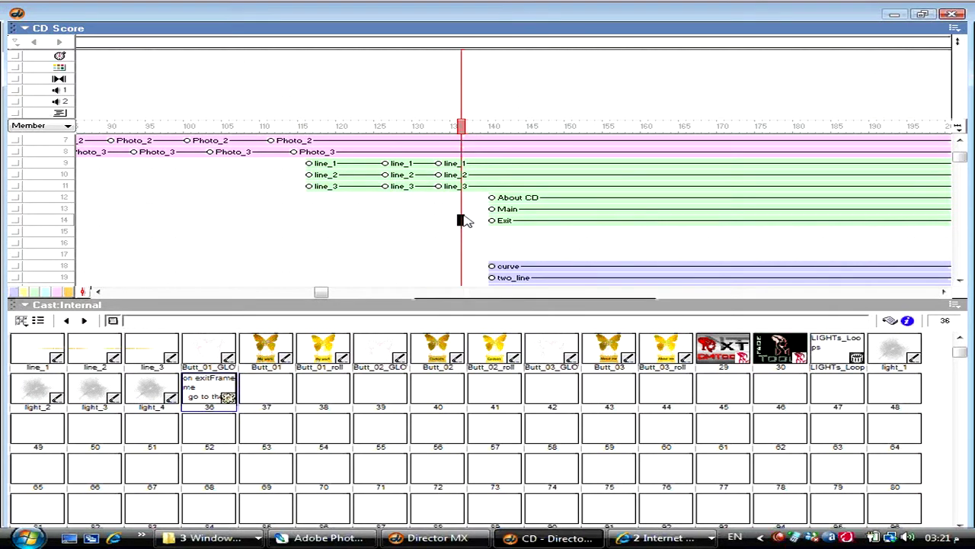
{"action": "key", "text": "ctrl+bracketright"}
{"action": "key", "text": "ctrl+bracketright"}
{"action": "key", "text": "ctrl+bracketright"}
{"action": "key", "text": "ctrl+bracketright"}
{"action": "key", "text": "ctrl+bracketright"}
{"action": "key", "text": "ctrl+bracketright"}
{"action": "key", "text": "ctrl+bracketright"}
{"action": "left_click_drag", "start_coordinate": [510, 197], "coordinate": [516, 159]}
{"action": "key", "text": "ctrl+alt+k"}
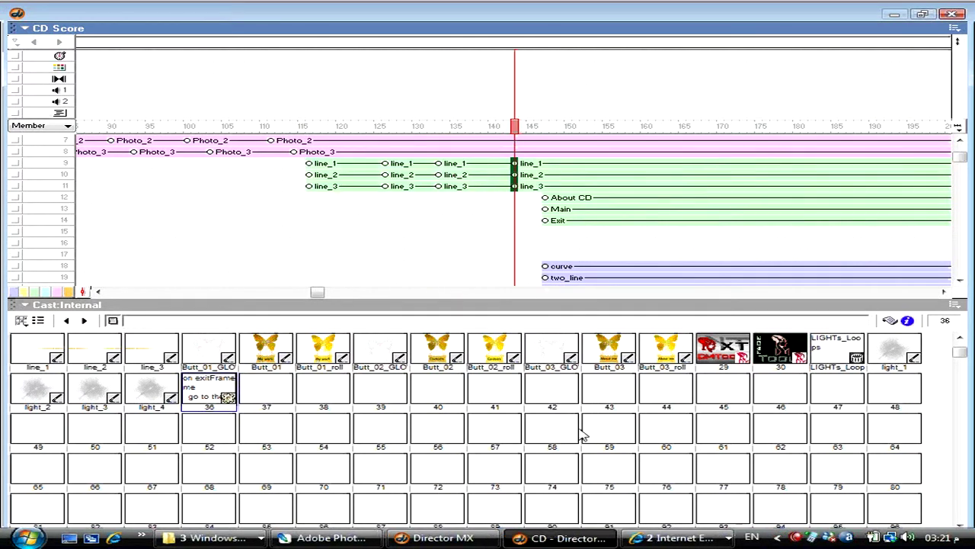
{"action": "left_click_drag", "start_coordinate": [312, 162], "coordinate": [311, 188]}
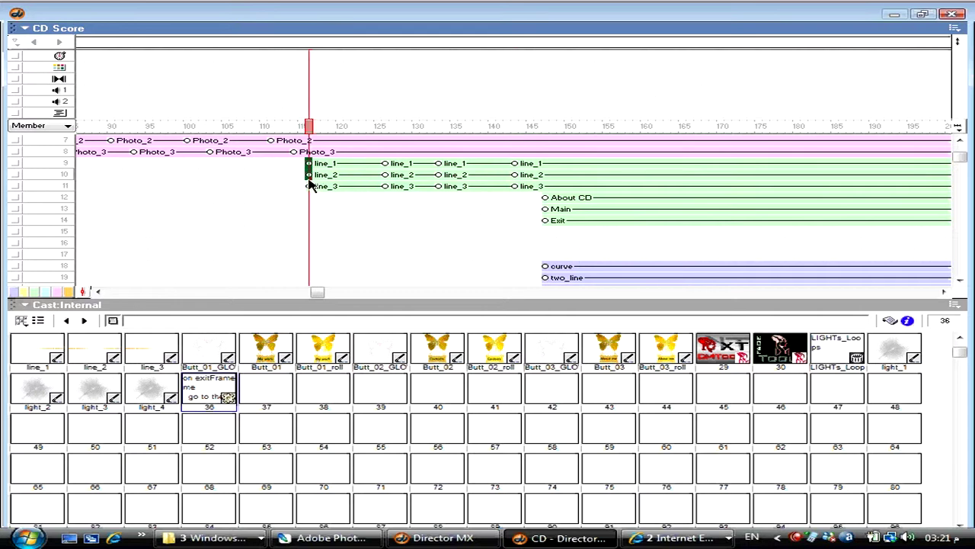
- At frame 116, stretch the three lines wider to the right and set their blend to 0
{"action": "key", "text": "ctrl+1"}
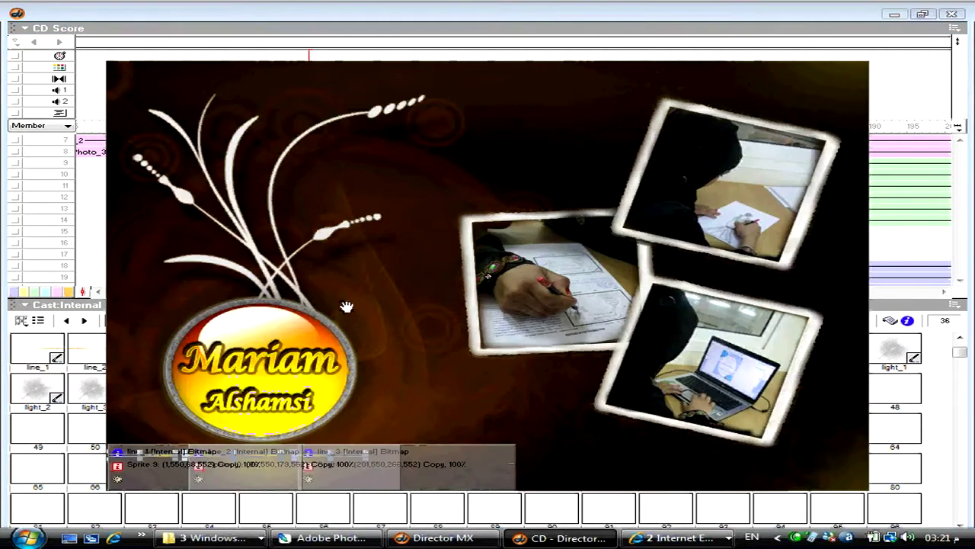
{"action": "key", "text": "ctrl+plus"}
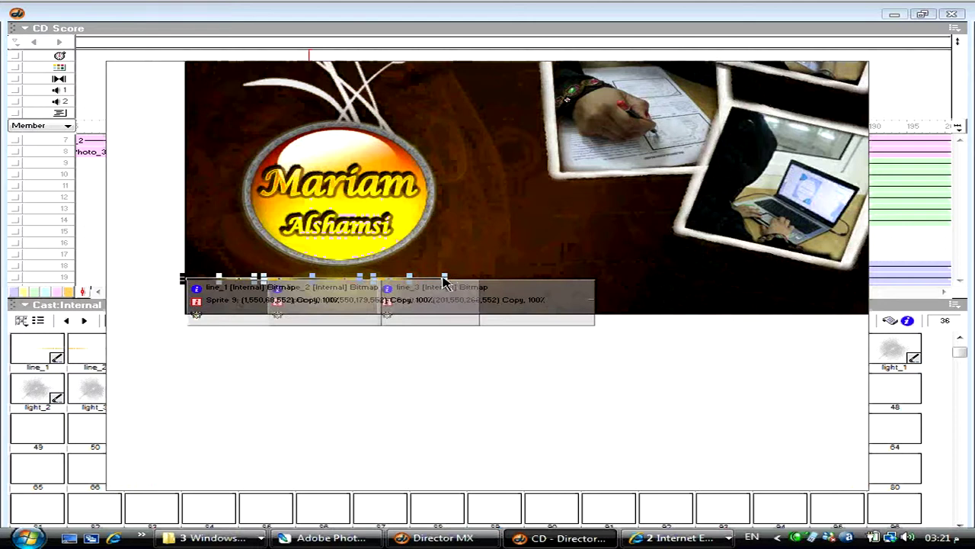
{"action": "left_click_drag", "start_coordinate": [445, 284], "coordinate": [526, 282]}
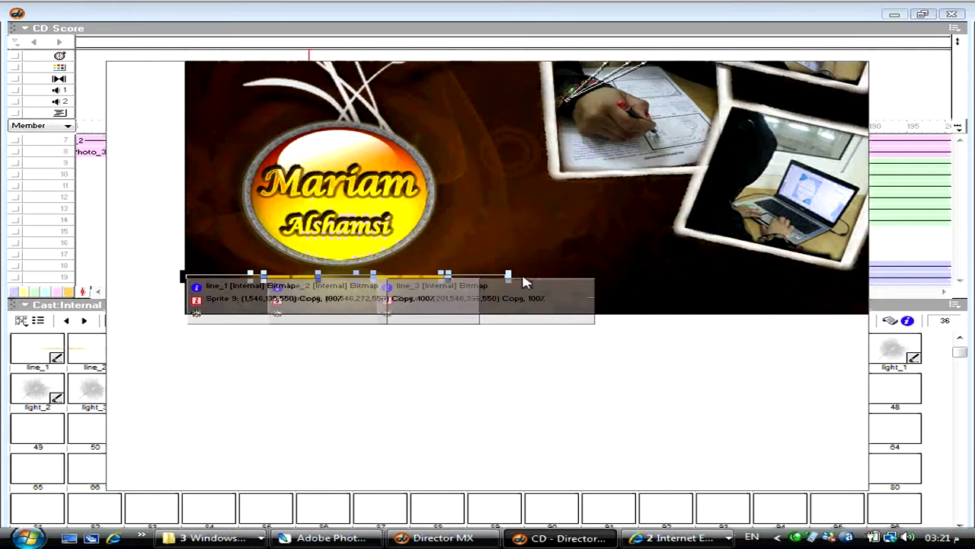
{"action": "key", "text": "ctrl+alt+s"}
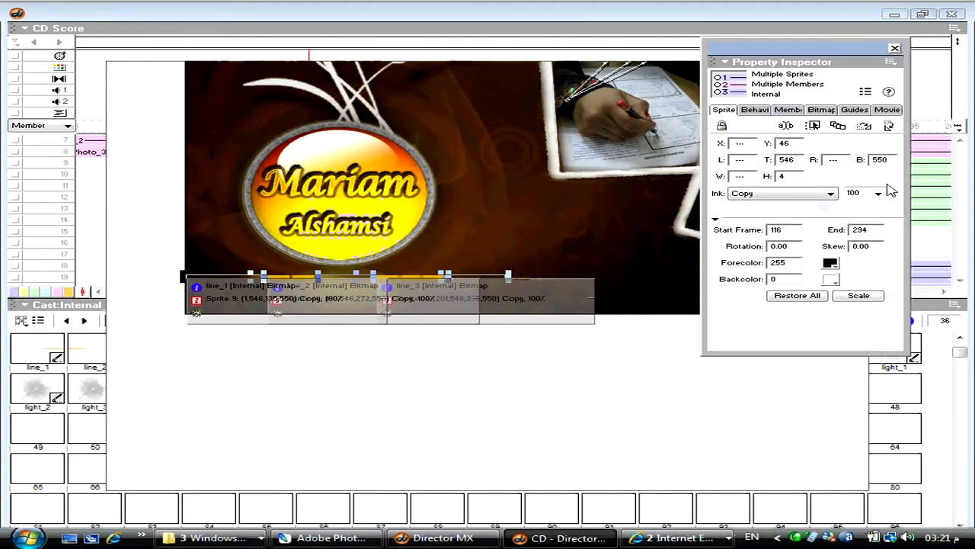
{"action": "left_click", "coordinate": [871, 194]}
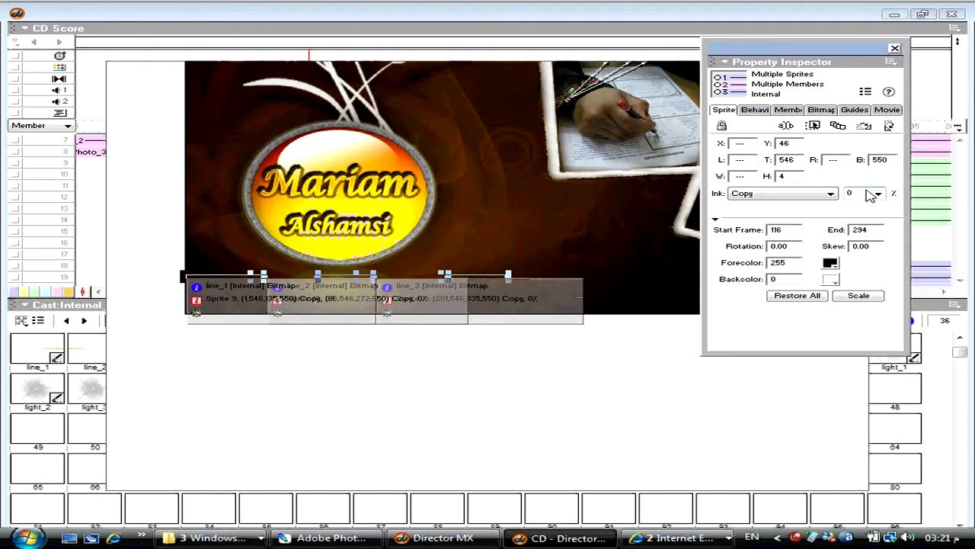
{"action": "key", "text": "Return"}
{"action": "key", "text": "ctrl+1"}
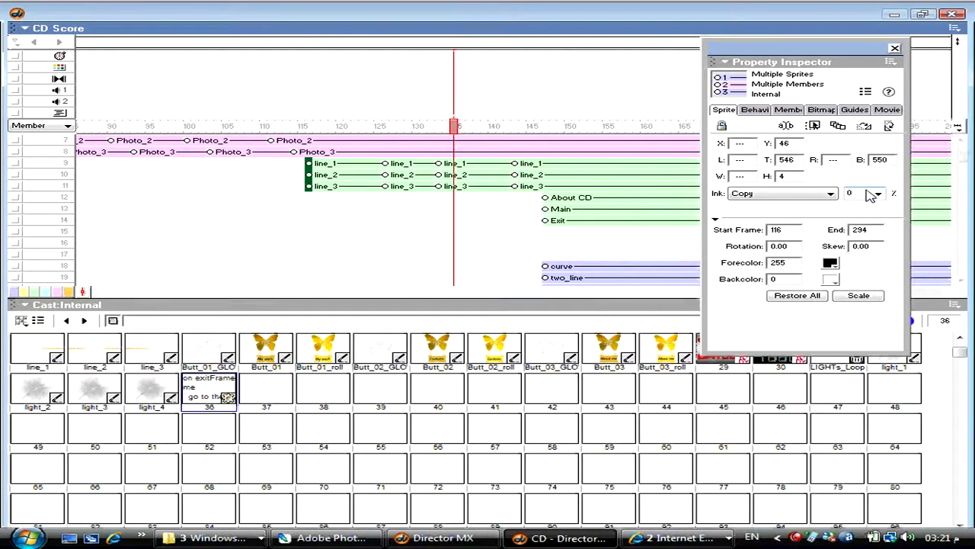
- Rearrange the Score to uncover the Stage and nudge the lines 10 px left at frame 123
{"action": "left_click", "coordinate": [305, 131]}
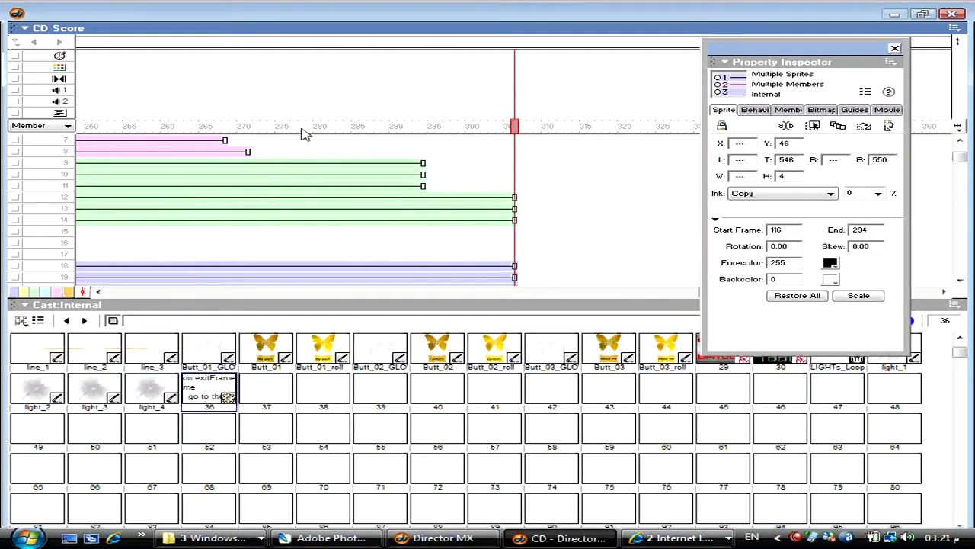
{"action": "left_click_drag", "start_coordinate": [304, 131], "coordinate": [619, 139]}
{"action": "key", "text": "ctrl+1"}
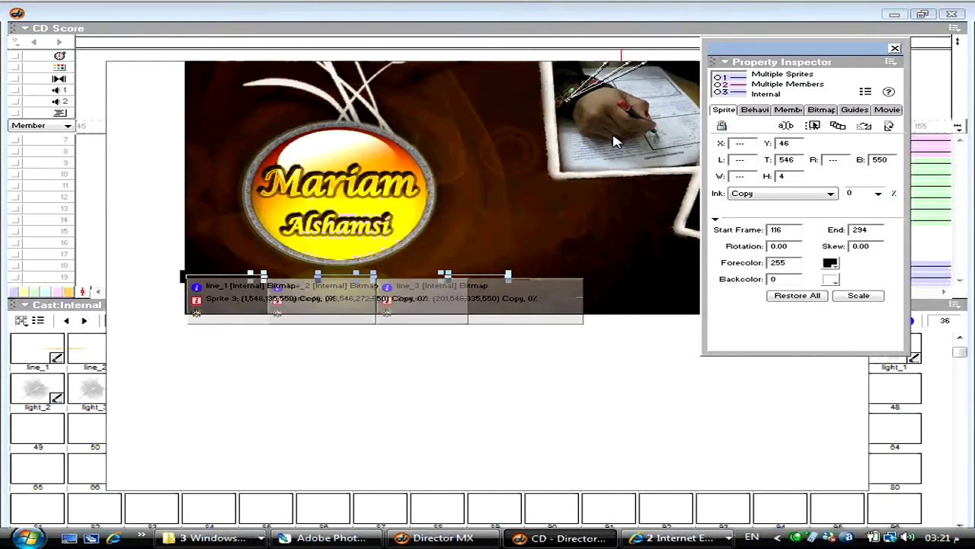
{"action": "key", "text": "ctrl+1"}
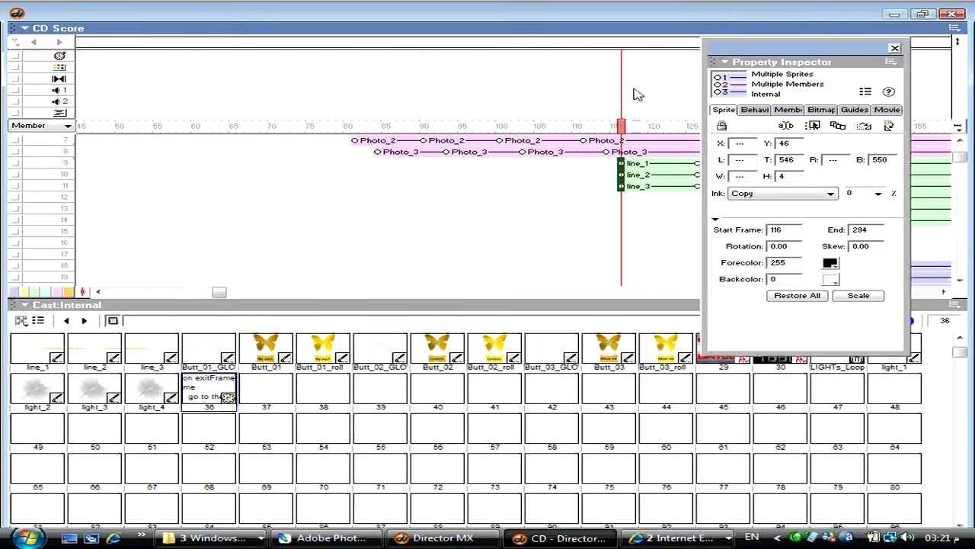
{"action": "left_click", "coordinate": [923, 13]}
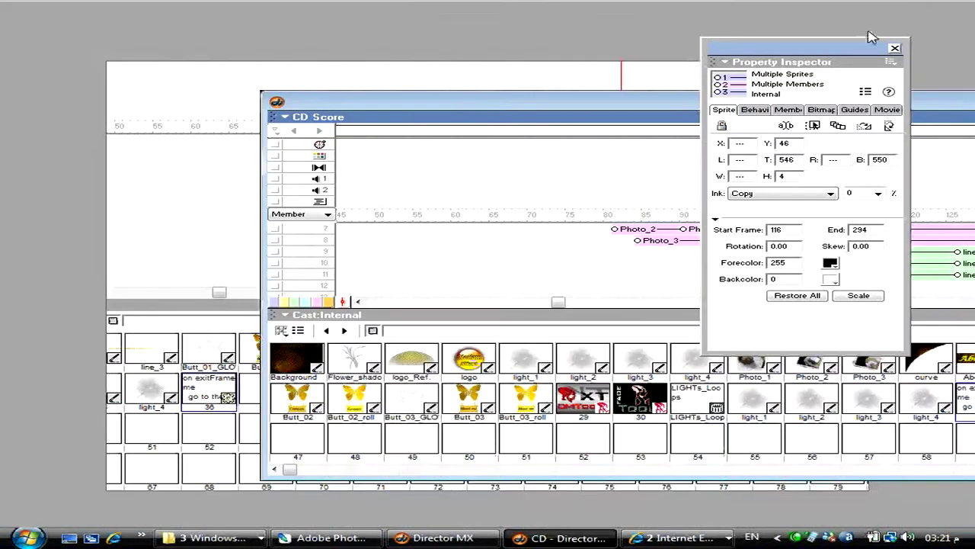
{"action": "left_click_drag", "start_coordinate": [144, 263], "coordinate": [129, 154]}
{"action": "left_click_drag", "start_coordinate": [314, 104], "coordinate": [181, 306]}
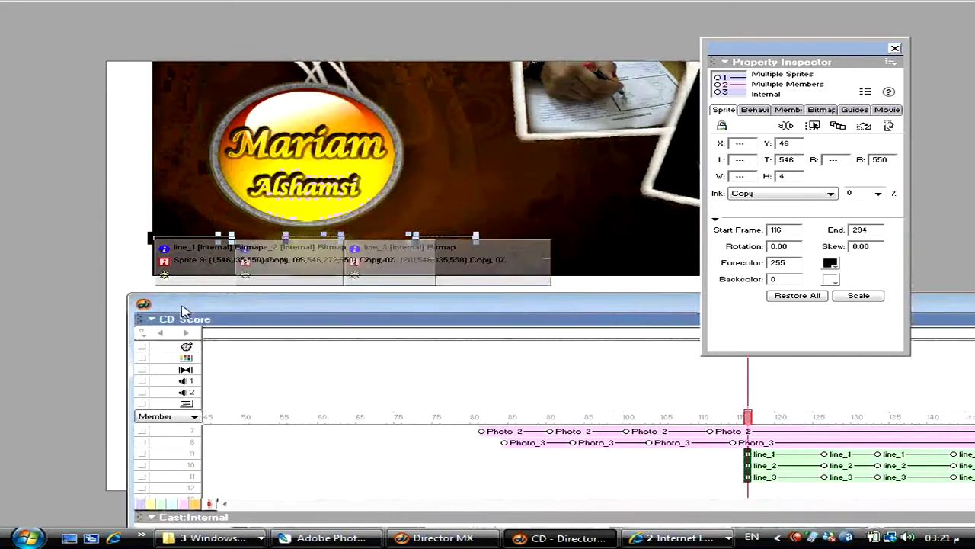
{"action": "left_click", "coordinate": [762, 418]}
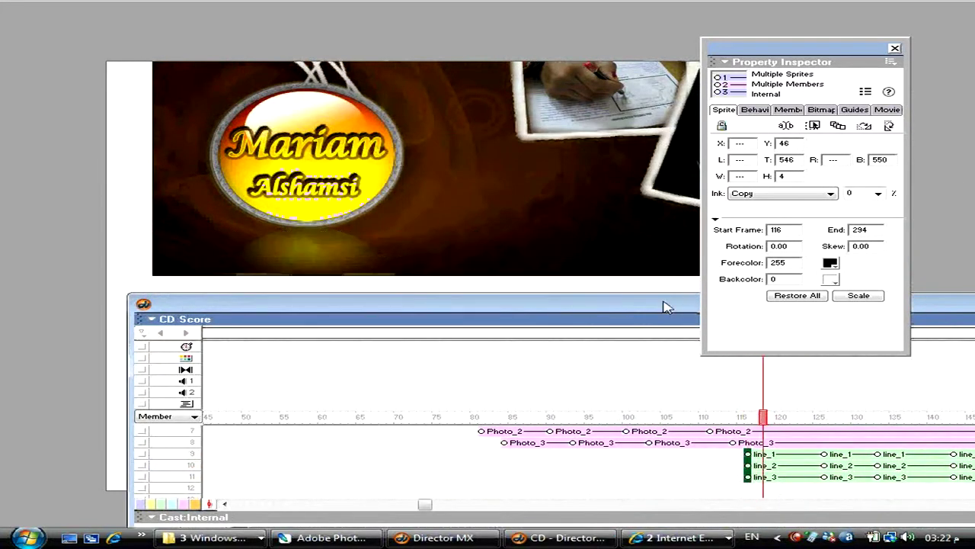
{"action": "left_click_drag", "start_coordinate": [664, 306], "coordinate": [591, 332]}
{"action": "mouse_move", "coordinate": [688, 442]}
{"action": "left_mouse_down"}
{"action": "mouse_move", "coordinate": [729, 446]}
{"action": "mouse_move", "coordinate": [675, 444]}
{"action": "mouse_move", "coordinate": [705, 443]}
{"action": "mouse_move", "coordinate": [681, 454]}
{"action": "left_mouse_up"}
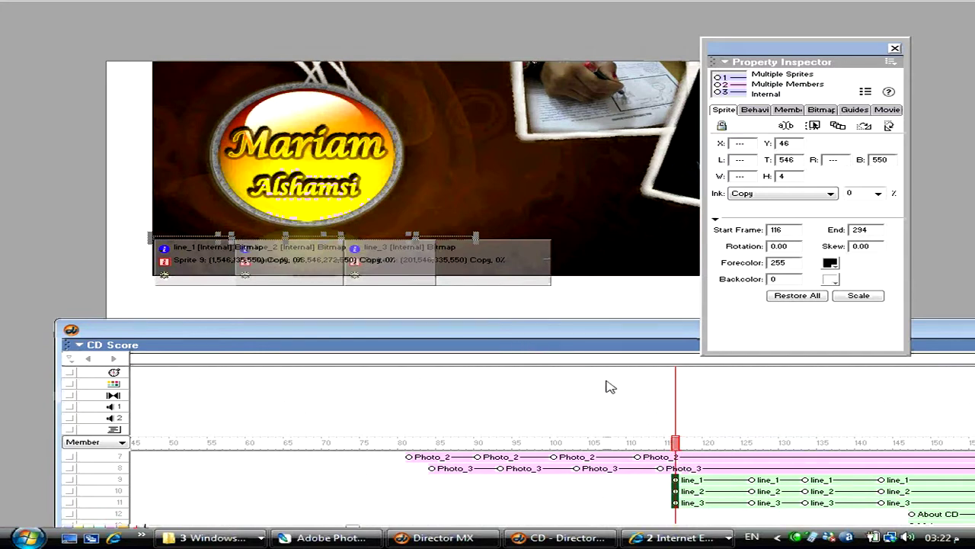
{"action": "key", "text": "shift+Left"}
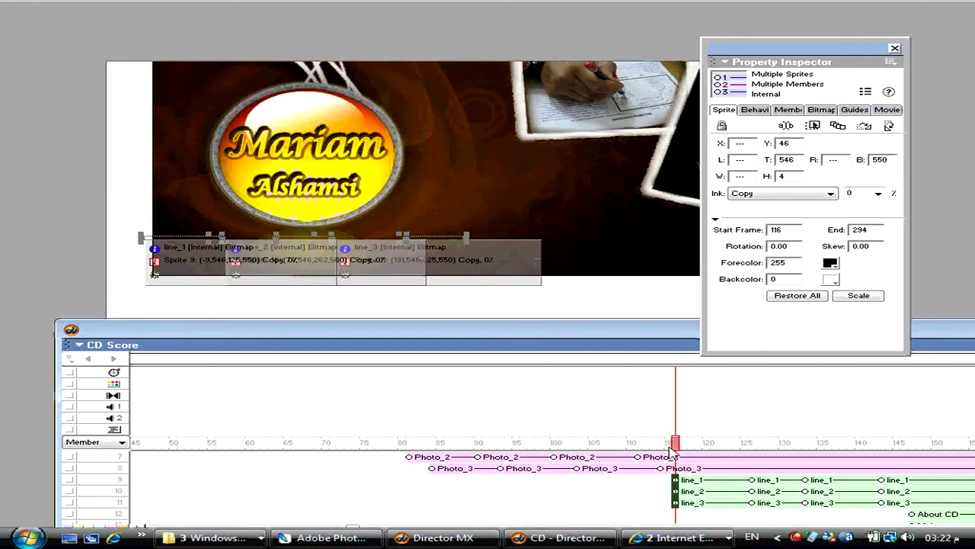
{"action": "left_click_drag", "start_coordinate": [672, 454], "coordinate": [716, 443]}
{"action": "left_click", "coordinate": [712, 477]}
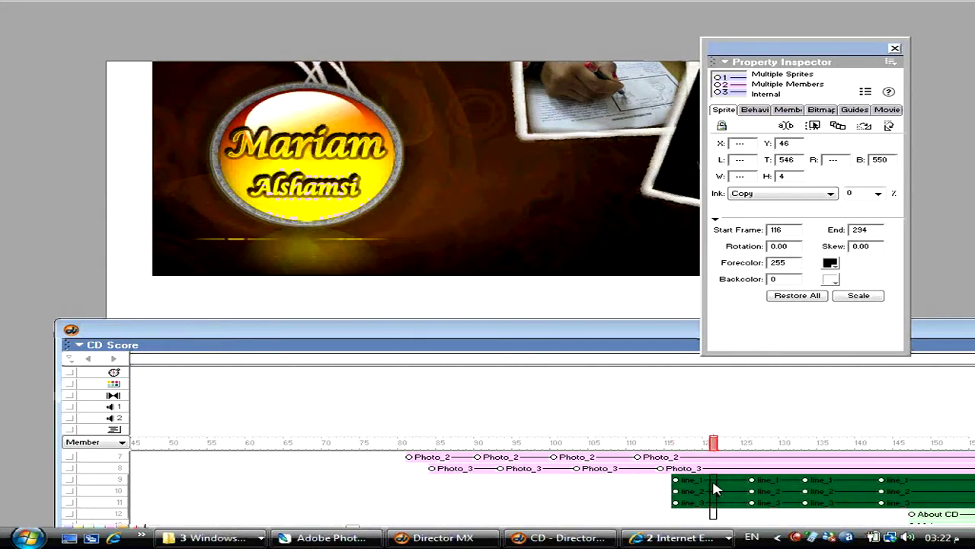
- Make the line sprites' tween path fully linear and preview the movie
{"action": "right_click", "coordinate": [711, 477]}
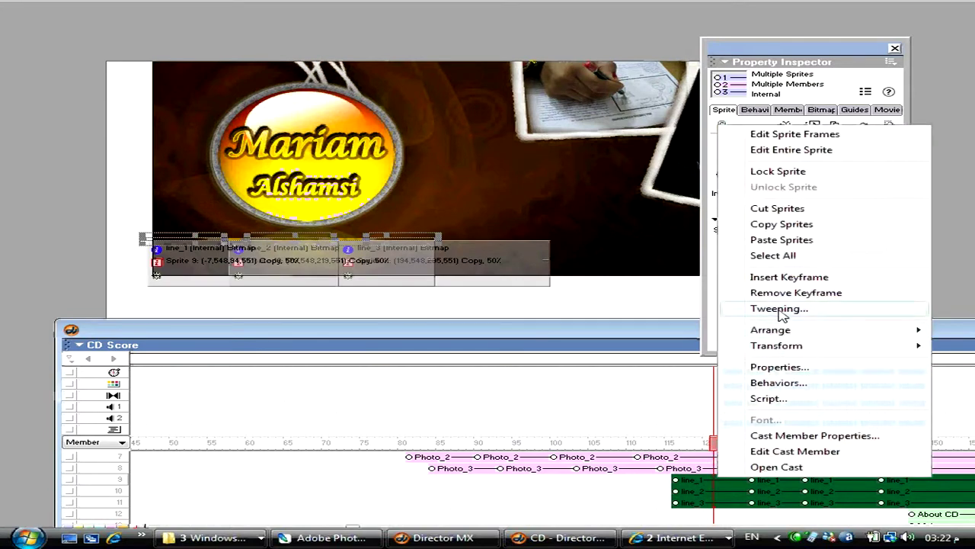
{"action": "left_click", "coordinate": [780, 309]}
{"action": "left_click_drag", "start_coordinate": [538, 171], "coordinate": [460, 176]}
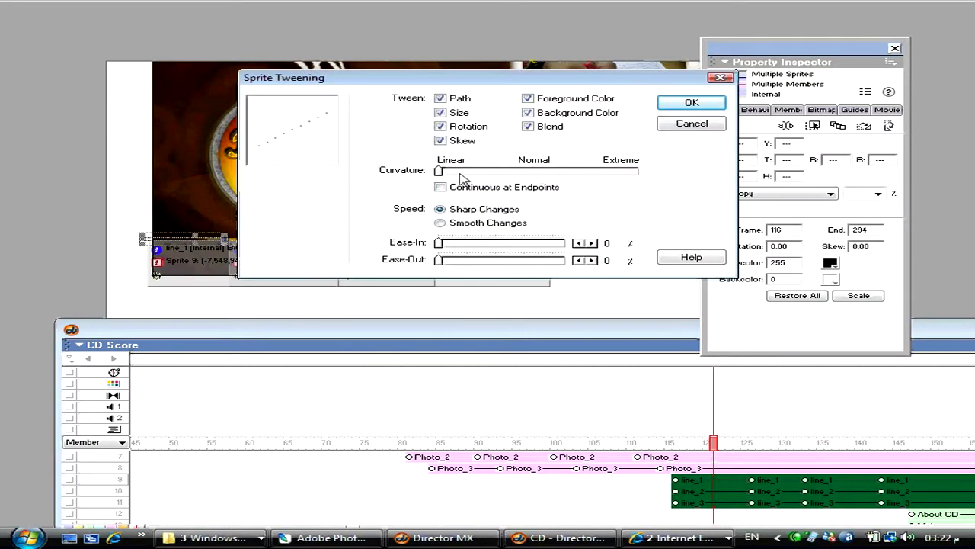
{"action": "left_click", "coordinate": [691, 102]}
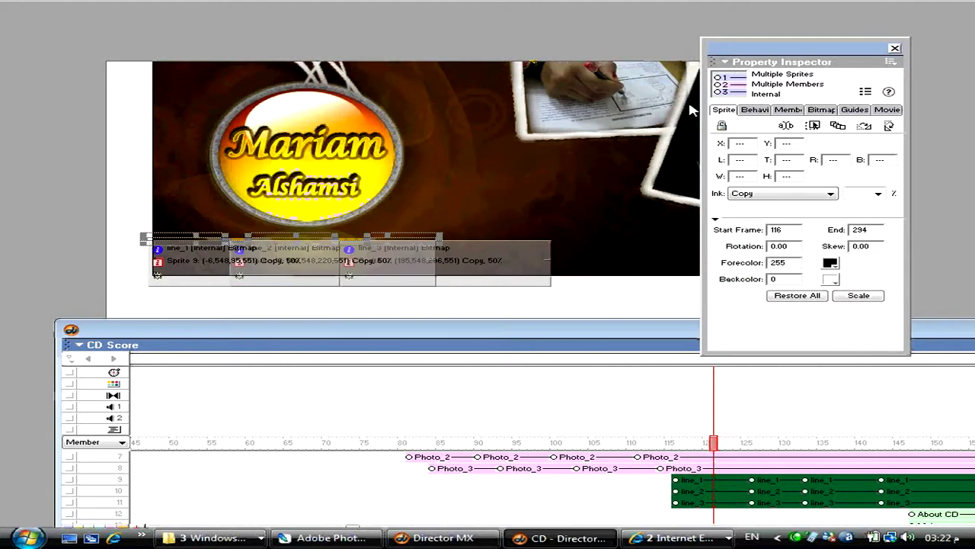
{"action": "left_click_drag", "start_coordinate": [671, 443], "coordinate": [719, 442]}
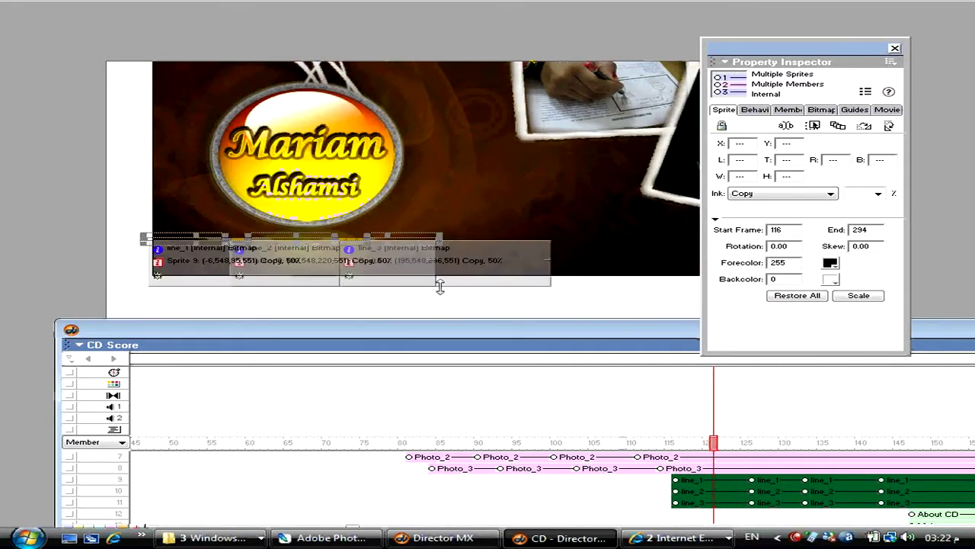
{"action": "left_click", "coordinate": [695, 481]}
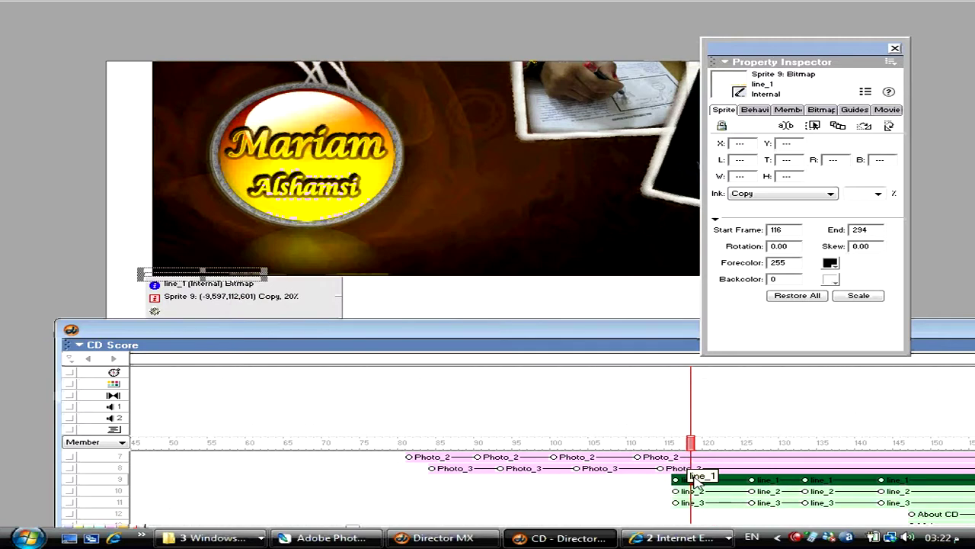
{"action": "key", "text": "ctrl+alt+p"}
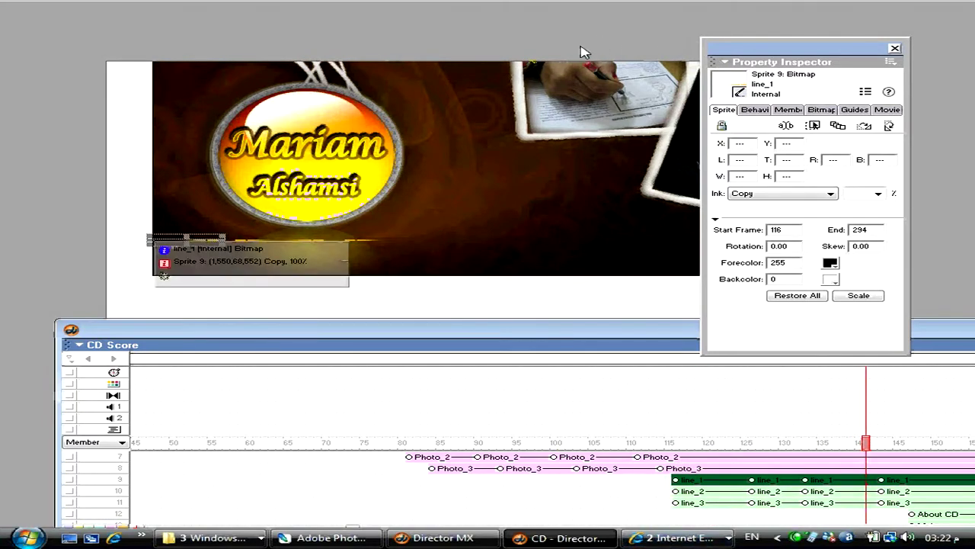
- Remove the extra keyframes from the line_1–line_3 sprites
{"action": "left_click", "coordinate": [451, 97]}
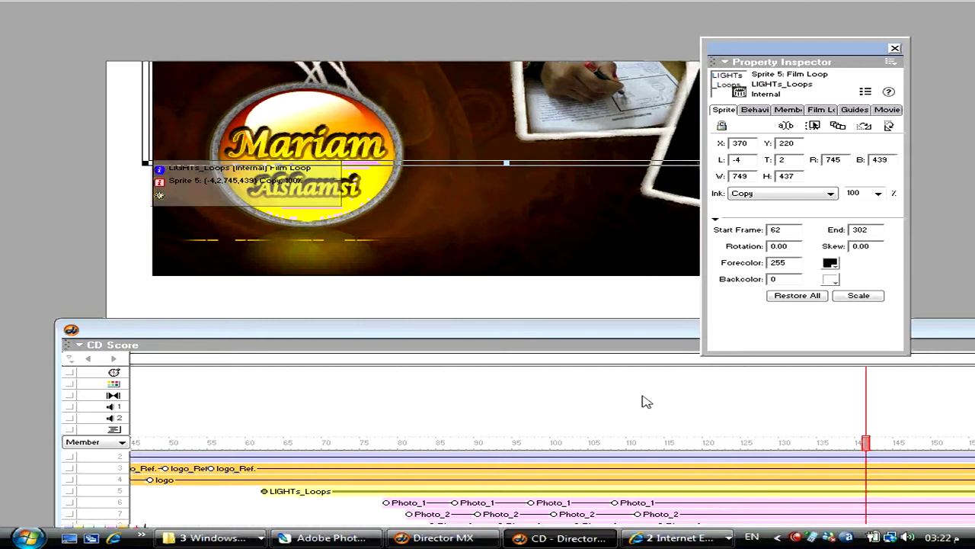
{"action": "left_click_drag", "start_coordinate": [646, 325], "coordinate": [640, 244]}
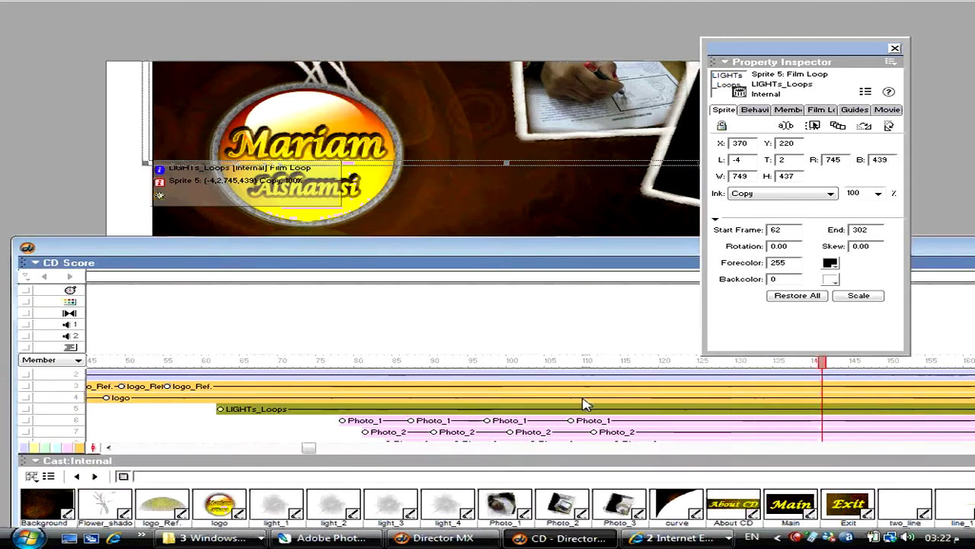
{"action": "scroll", "coordinate": [579, 403], "scroll_direction": "down", "scroll_amount": 2}
{"action": "scroll", "coordinate": [571, 398], "scroll_direction": "down", "scroll_amount": 3}
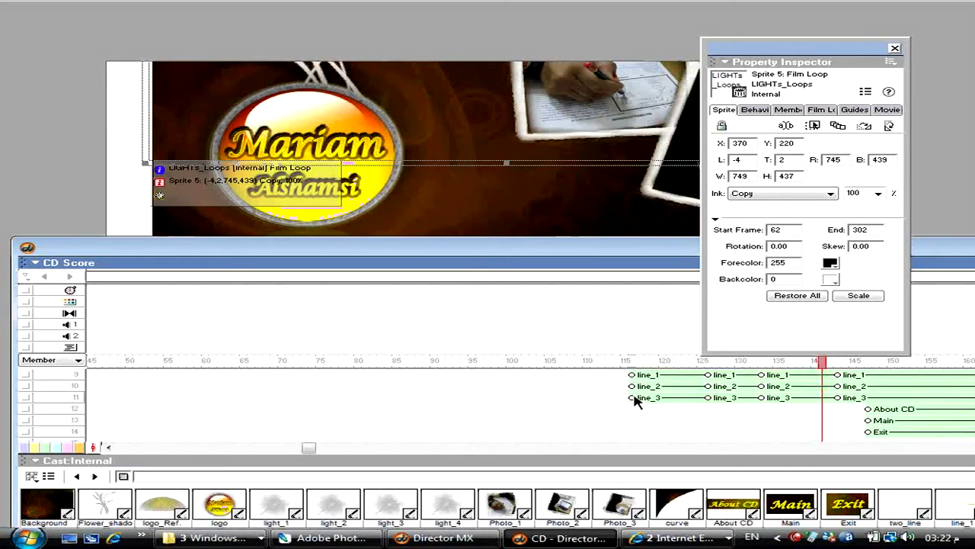
{"action": "left_click_drag", "start_coordinate": [655, 418], "coordinate": [661, 373]}
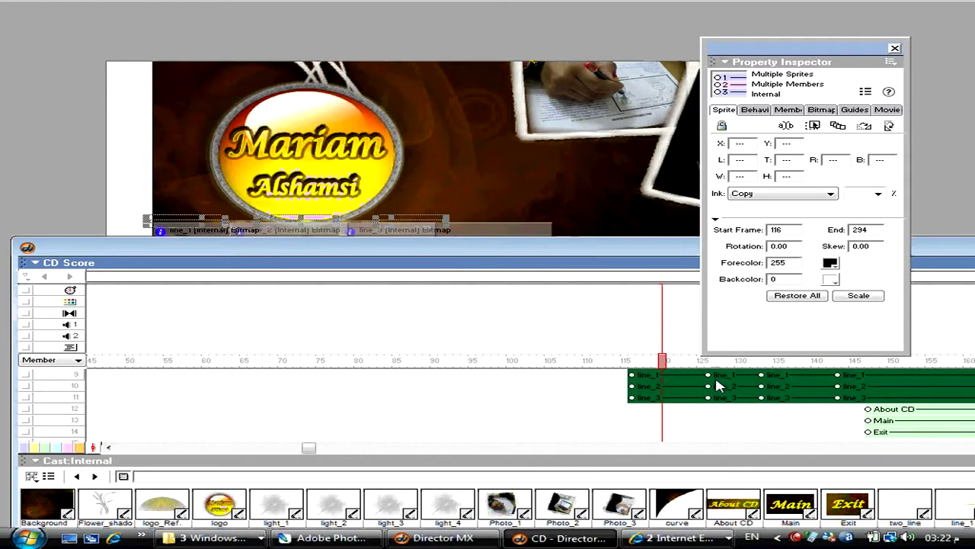
{"action": "left_click", "coordinate": [175, 2]}
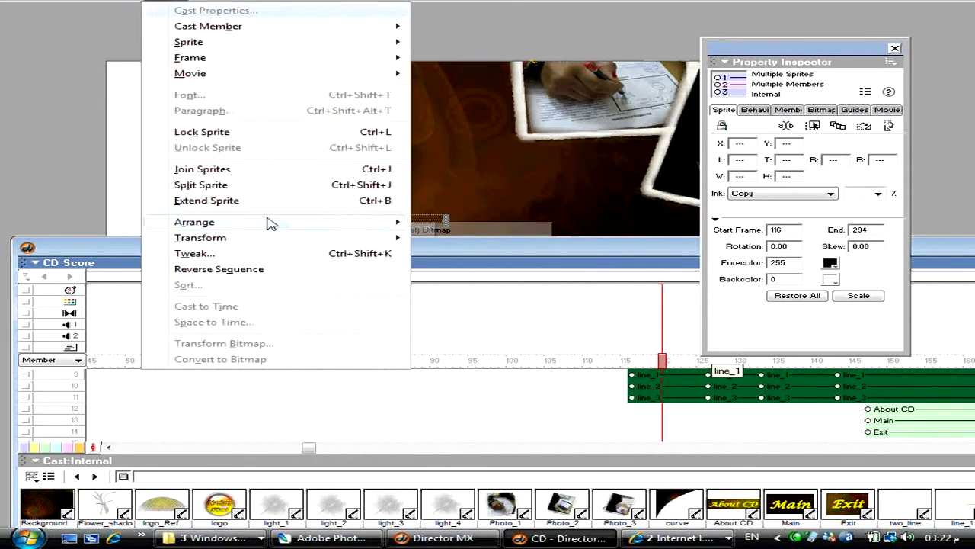
{"action": "left_click", "coordinate": [276, 275]}
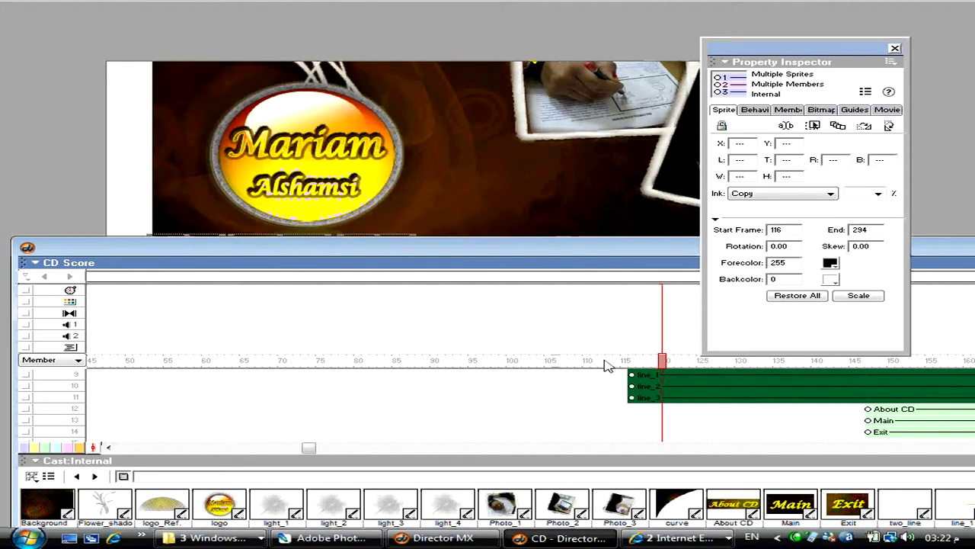
{"action": "right_click", "coordinate": [709, 394]}
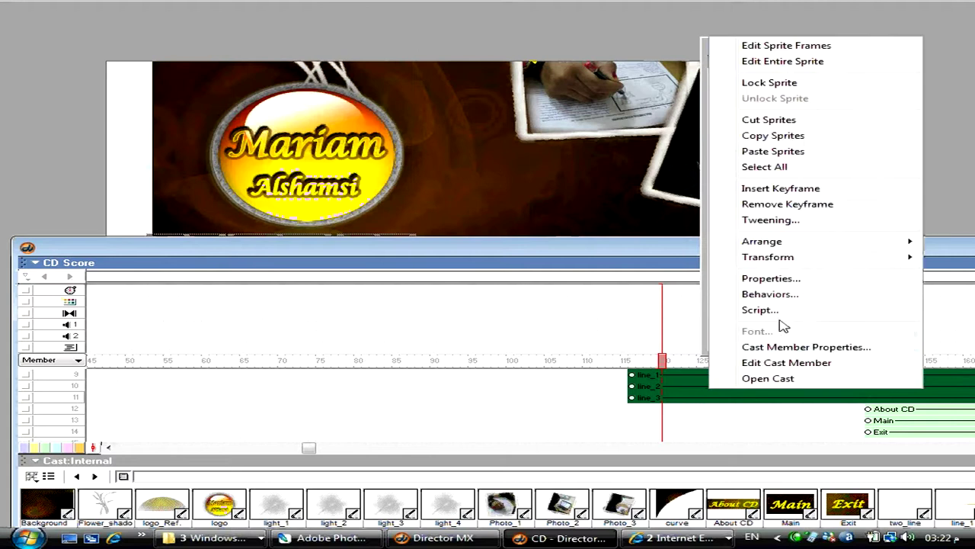
{"action": "left_click", "coordinate": [786, 208]}
- Add keyframes to line_1–line_3 at frames 123, 132 and 141
{"action": "left_click_drag", "start_coordinate": [637, 268], "coordinate": [568, 314]}
{"action": "left_click", "coordinate": [625, 421]}
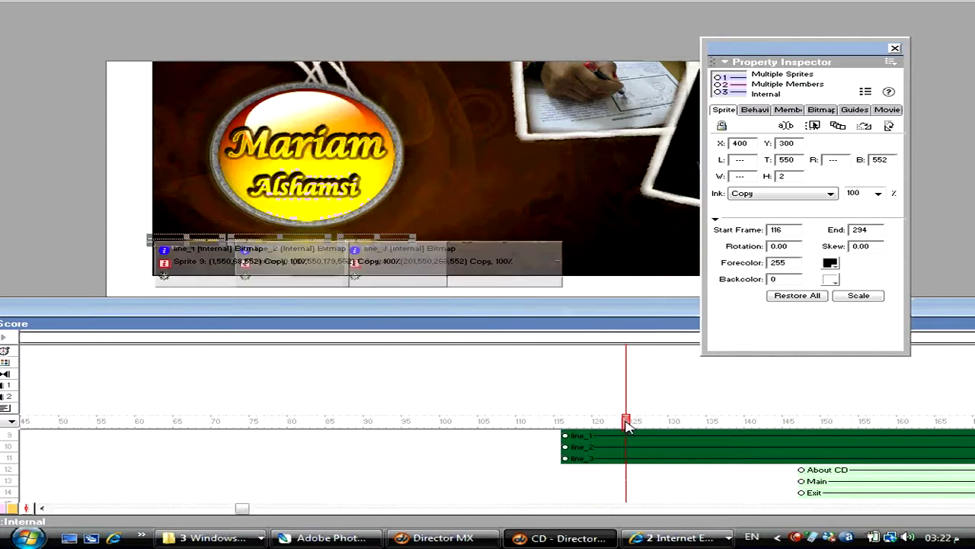
{"action": "scroll", "coordinate": [625, 426], "scroll_direction": "up", "scroll_amount": 2}
{"action": "key", "text": "ctrl+alt+k"}
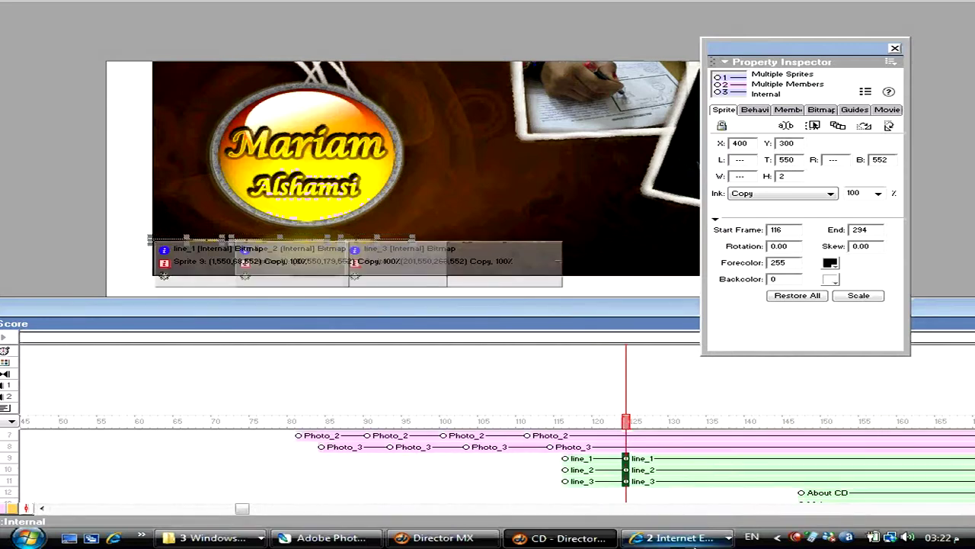
{"action": "left_click", "coordinate": [673, 466]}
{"action": "left_click", "coordinate": [685, 466]}
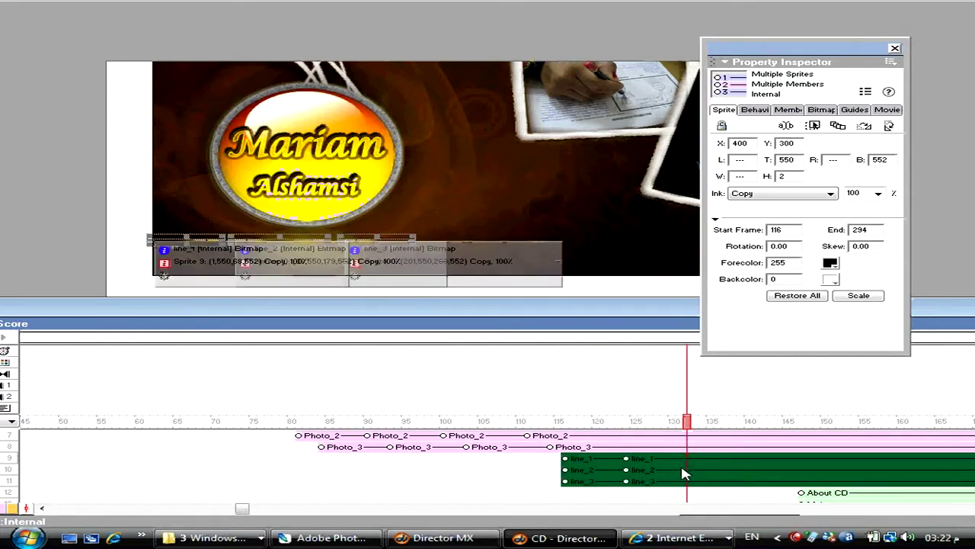
{"action": "key", "text": "ctrl+alt+k"}
{"action": "left_click_drag", "start_coordinate": [764, 481], "coordinate": [758, 463]}
{"action": "key", "text": "ctrl+alt+k"}
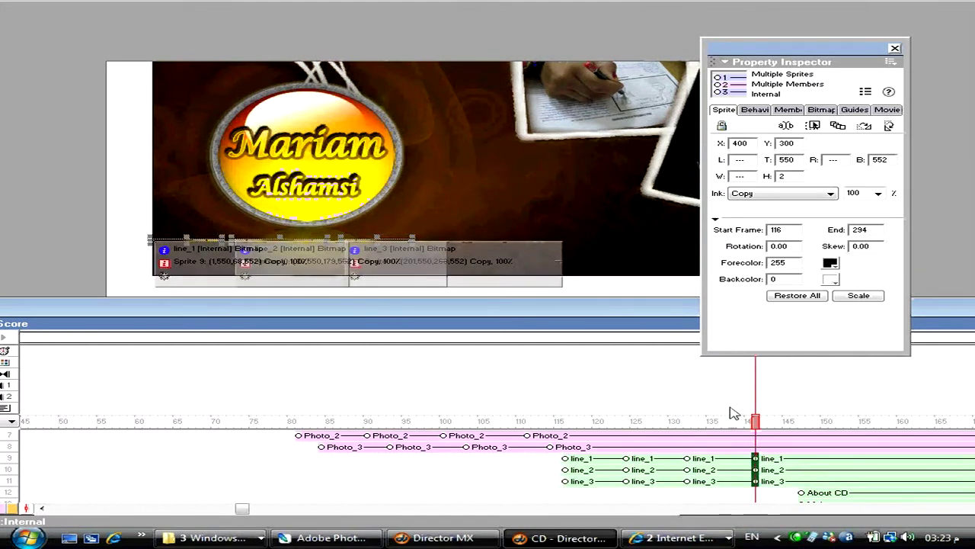
{"action": "left_click", "coordinate": [565, 459]}
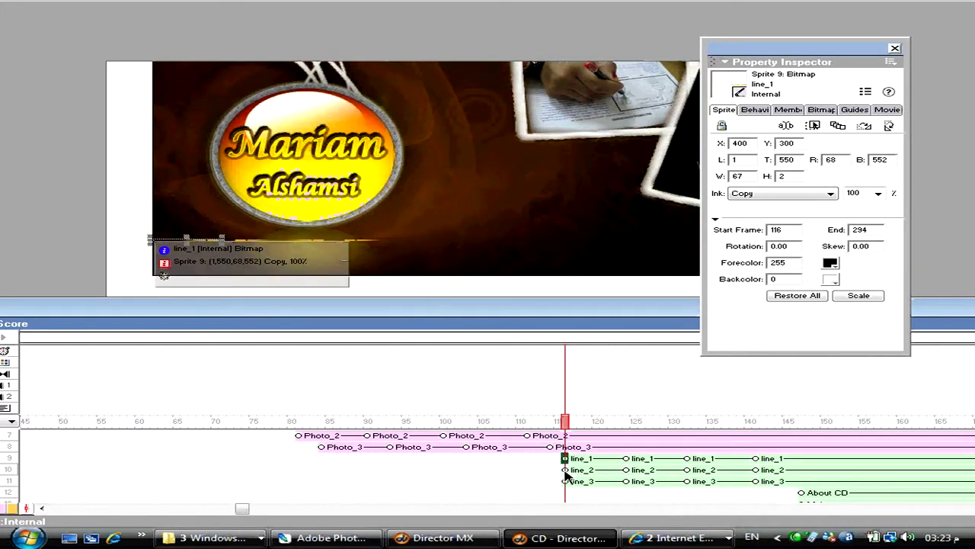
- At frame 116, shift the three lines 110 px left and set their blend to 0
{"action": "left_click", "coordinate": [565, 471], "text": "shift"}
{"action": "left_click", "coordinate": [564, 480], "text": "shift"}
{"action": "key", "text": "shift+Left"}
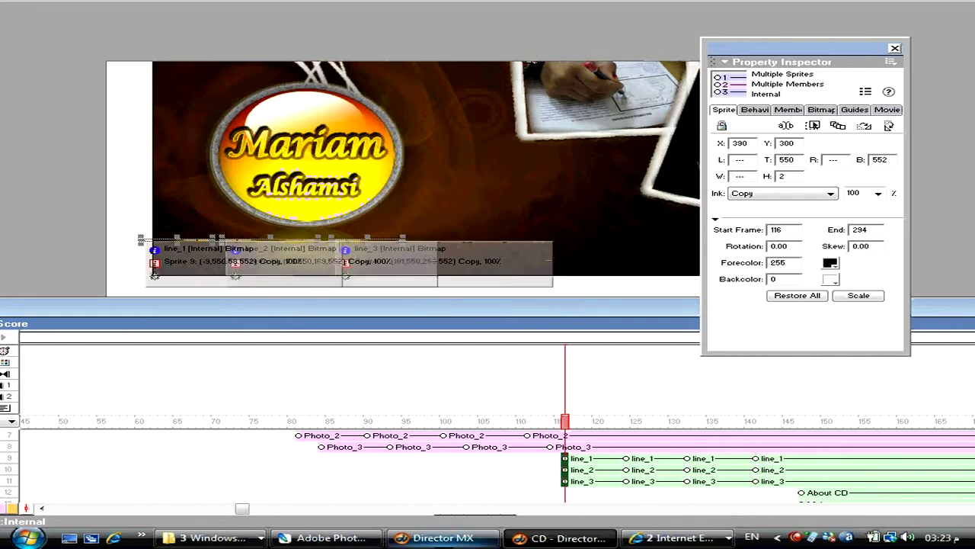
{"action": "key", "text": "shift+Left"}
{"action": "key", "text": "shift+Left"}
{"action": "key", "text": "shift+Left"}
{"action": "key", "text": "shift+Left"}
{"action": "key", "text": "shift+Left"}
{"action": "key", "text": "shift+Left"}
{"action": "key", "text": "shift+Left"}
{"action": "key", "text": "shift+Left"}
{"action": "key", "text": "shift+Left"}
{"action": "key", "text": "shift+Left"}
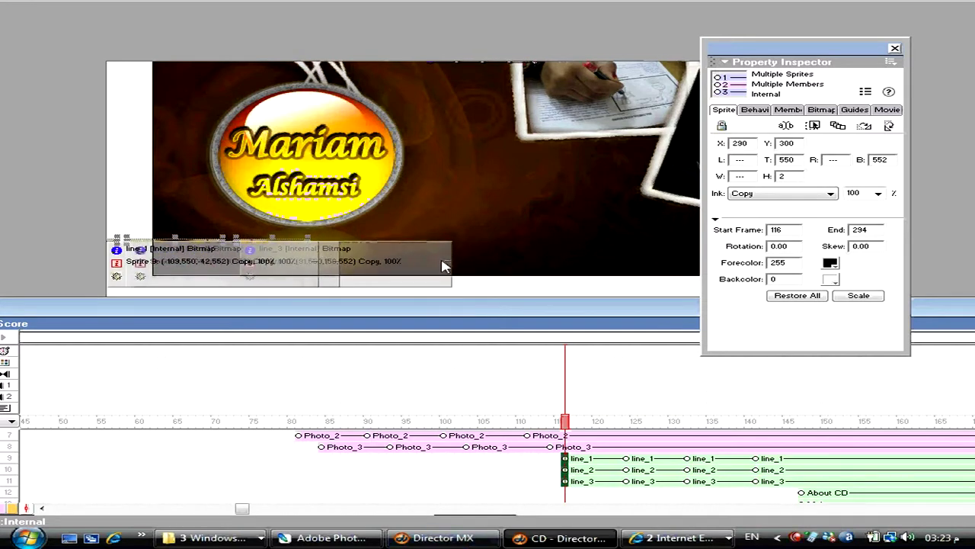
{"action": "double_click", "coordinate": [852, 193]}
{"action": "key", "text": "Return"}
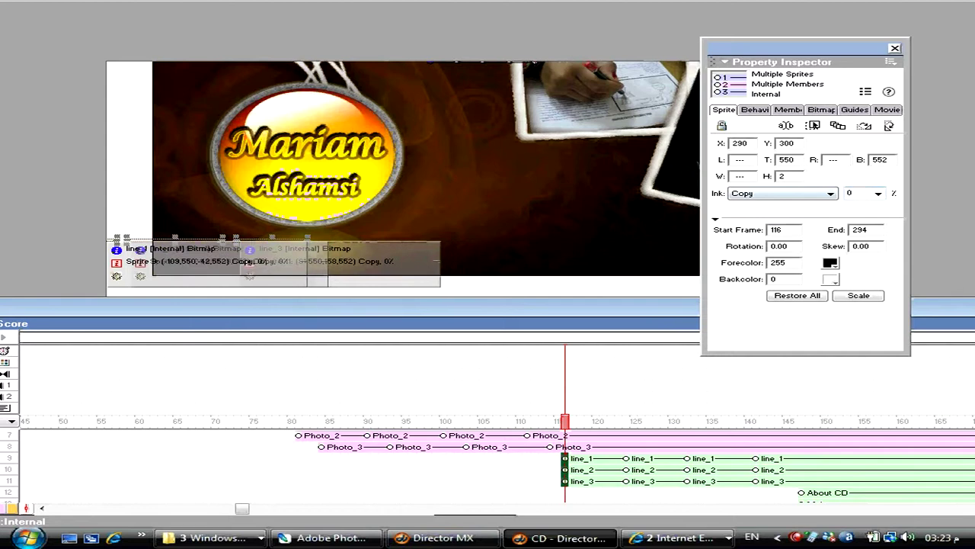
{"action": "key", "text": "ctrl+alt+p"}
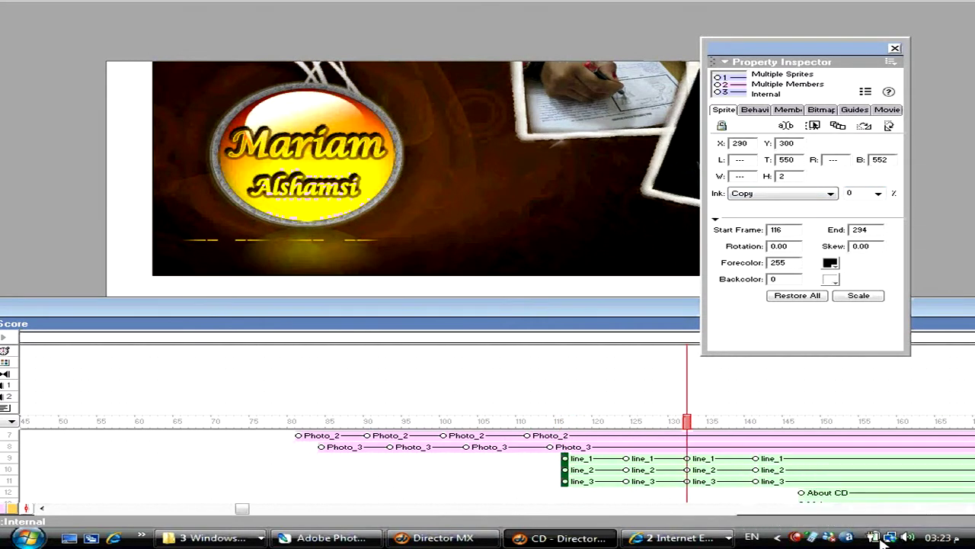
- At the frame 132 keyframe, nudge the three lines 10 px up and set blend to 50
{"action": "left_click", "coordinate": [686, 460]}
{"action": "left_click", "coordinate": [688, 480], "text": "shift"}
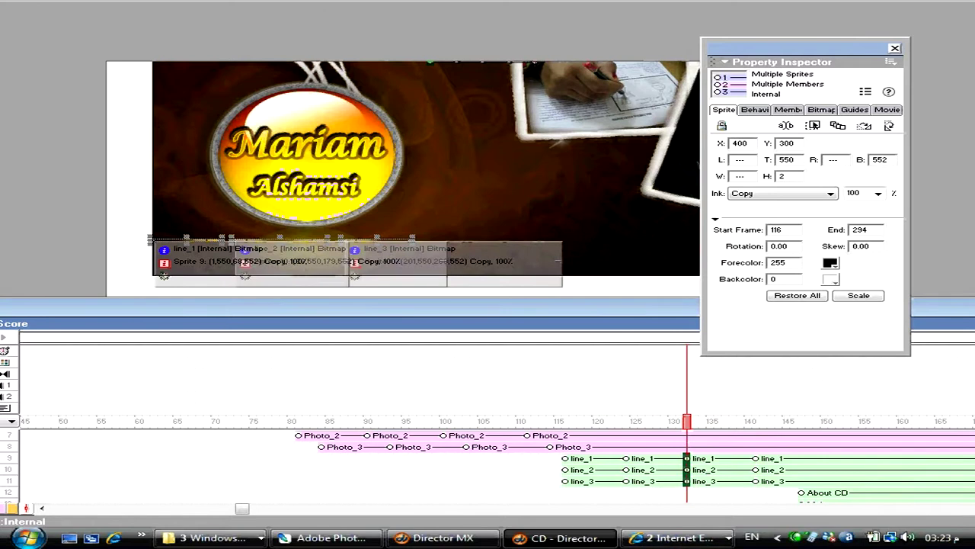
{"action": "key", "text": "shift+Up"}
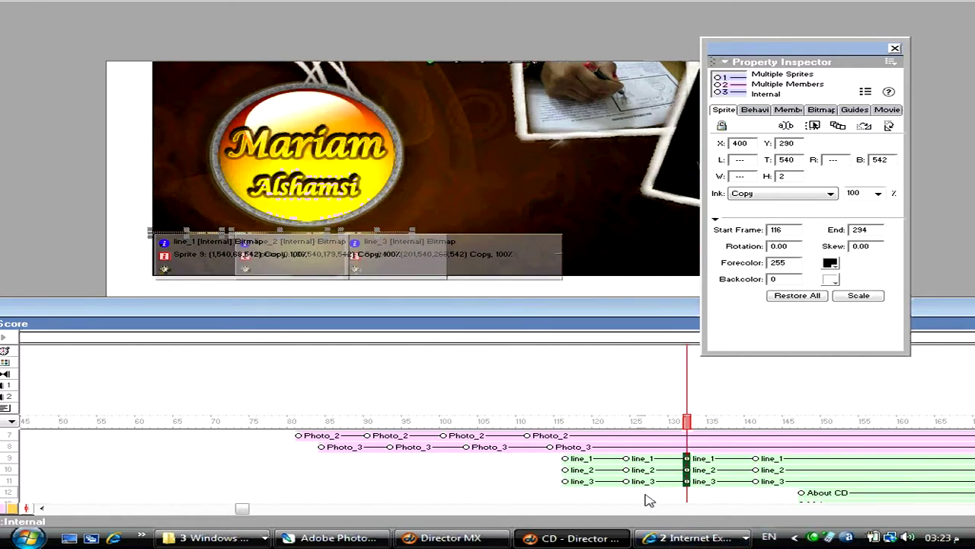
{"action": "left_click", "coordinate": [876, 192]}
{"action": "key", "text": "Return"}
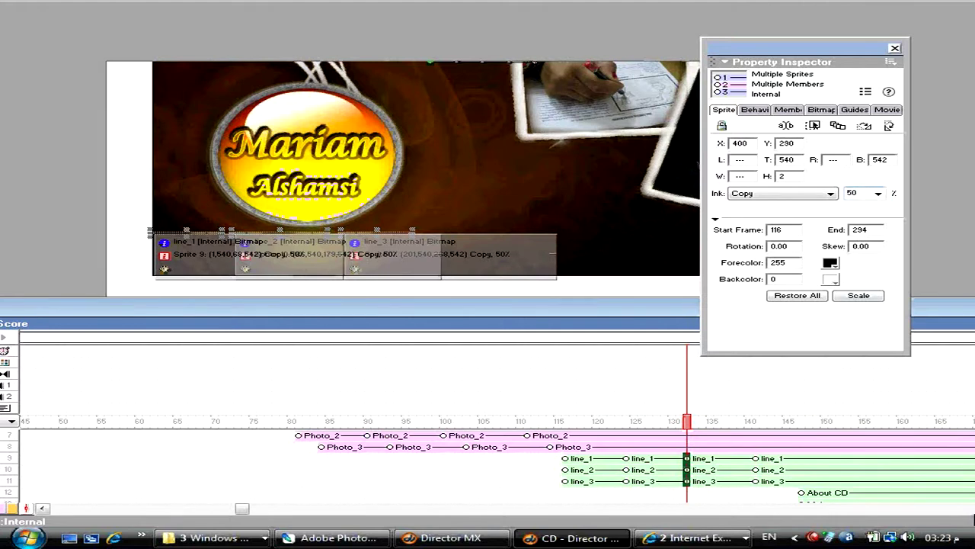
- Insert frames to push the buttons to frame 140, then start line_2 and line_3 progressively later
{"action": "left_click", "coordinate": [779, 493]}
{"action": "key", "text": "ctrl+shift+bracketright"}
{"action": "key", "text": "ctrl+shift+bracketright"}
{"action": "key", "text": "ctrl+shift+bracketright"}
{"action": "key", "text": "ctrl+shift+bracketright"}
{"action": "key", "text": "ctrl+shift+bracketright"}
{"action": "key", "text": "ctrl+shift+bracketright"}
{"action": "key", "text": "ctrl+shift+bracketright"}
{"action": "key", "text": "ctrl+shift+bracketright"}
{"action": "key", "text": "ctrl+shift+bracketright"}
{"action": "key", "text": "ctrl+shift+bracketright"}
{"action": "key", "text": "ctrl+shift+bracketright"}
{"action": "key", "text": "ctrl+shift+bracketright"}
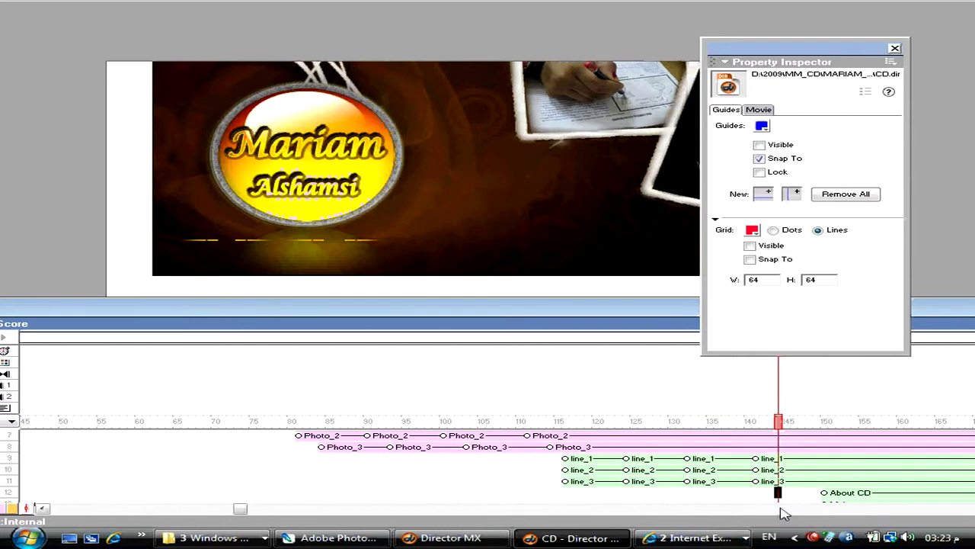
{"action": "left_click_drag", "start_coordinate": [596, 471], "coordinate": [619, 486]}
{"action": "left_click", "coordinate": [518, 480]}
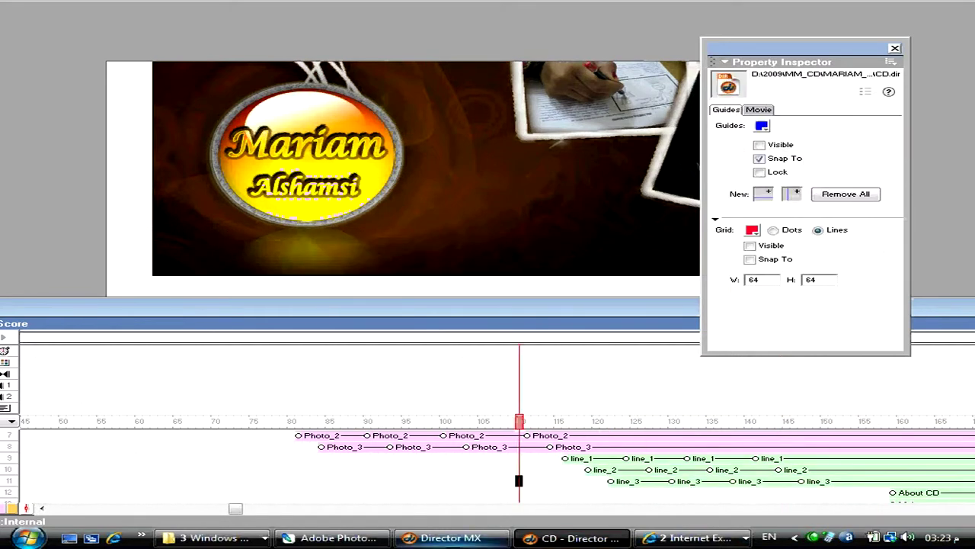
{"action": "key", "text": "ctrl+alt+p"}
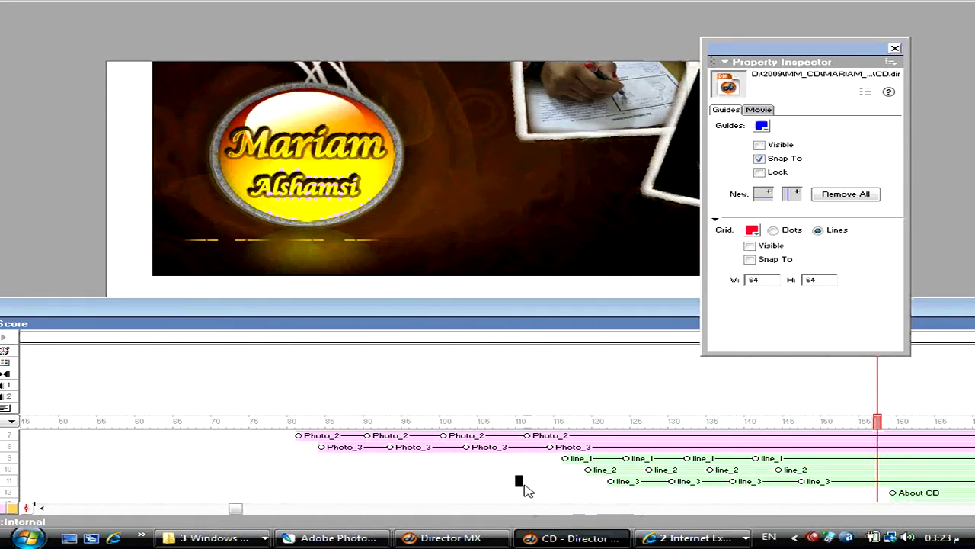
{"action": "left_click", "coordinate": [525, 482]}
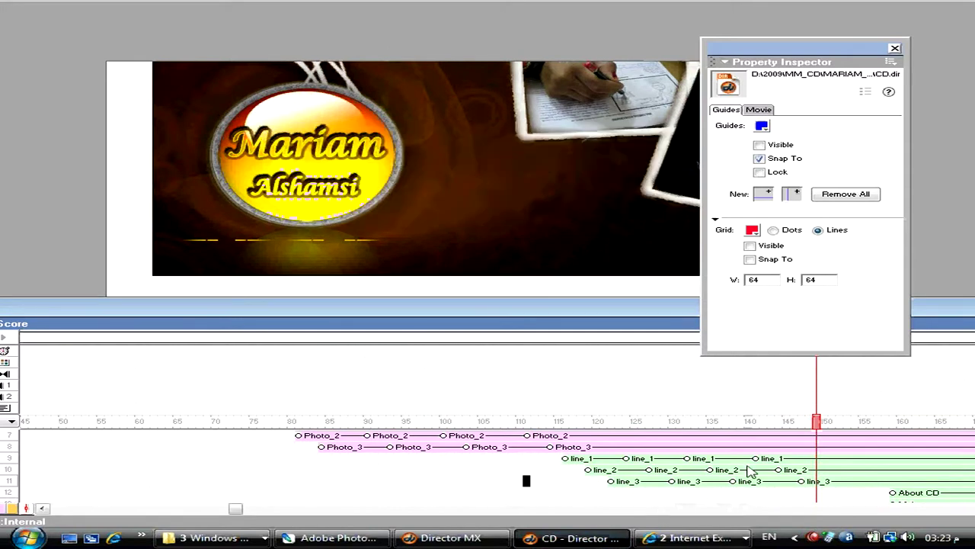
{"action": "scroll", "coordinate": [747, 465], "scroll_direction": "down", "scroll_amount": 2}
{"action": "left_click_drag", "start_coordinate": [915, 494], "coordinate": [791, 461]}
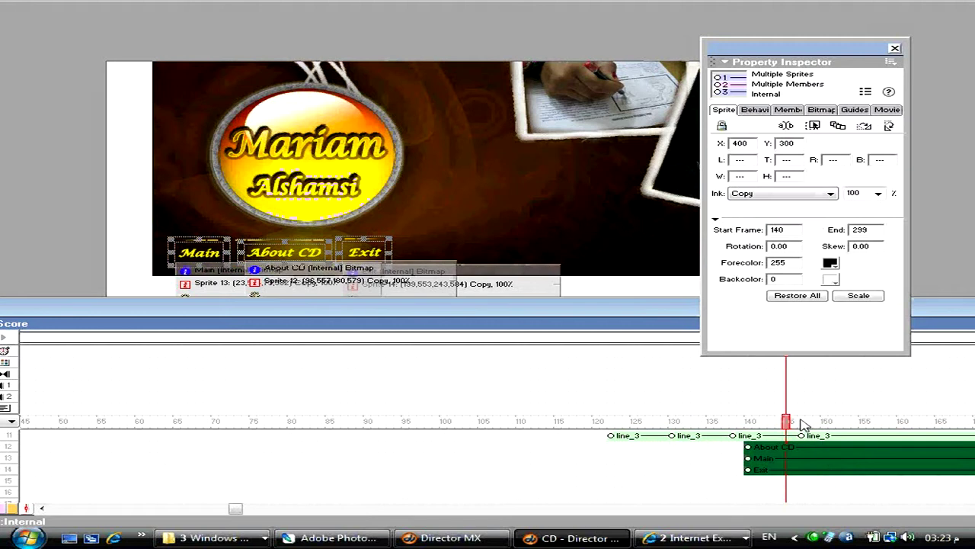
- At frame 140, move the About CD, Main and Exit buttons 70 px right with blend 0
{"action": "left_click_drag", "start_coordinate": [804, 424], "coordinate": [809, 424]}
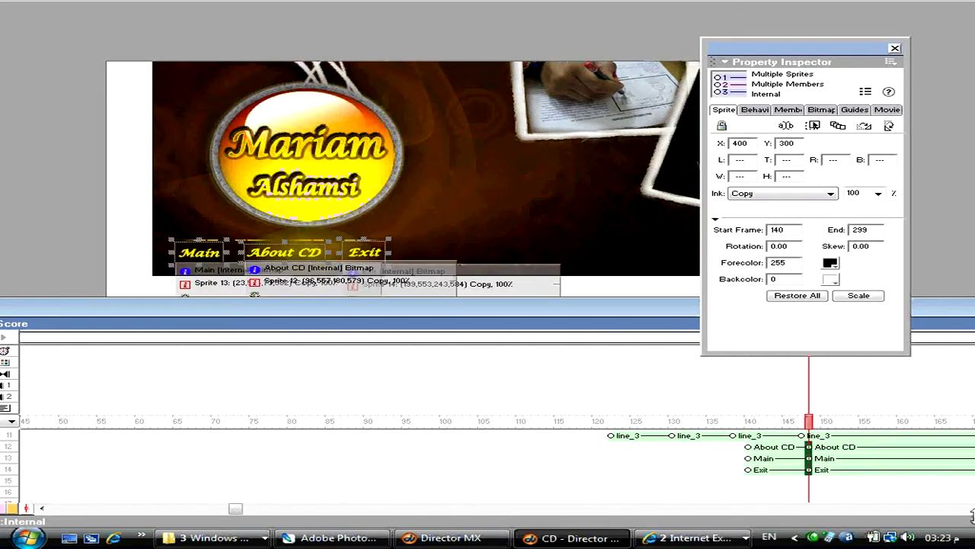
{"action": "left_click_drag", "start_coordinate": [883, 486], "coordinate": [874, 444]}
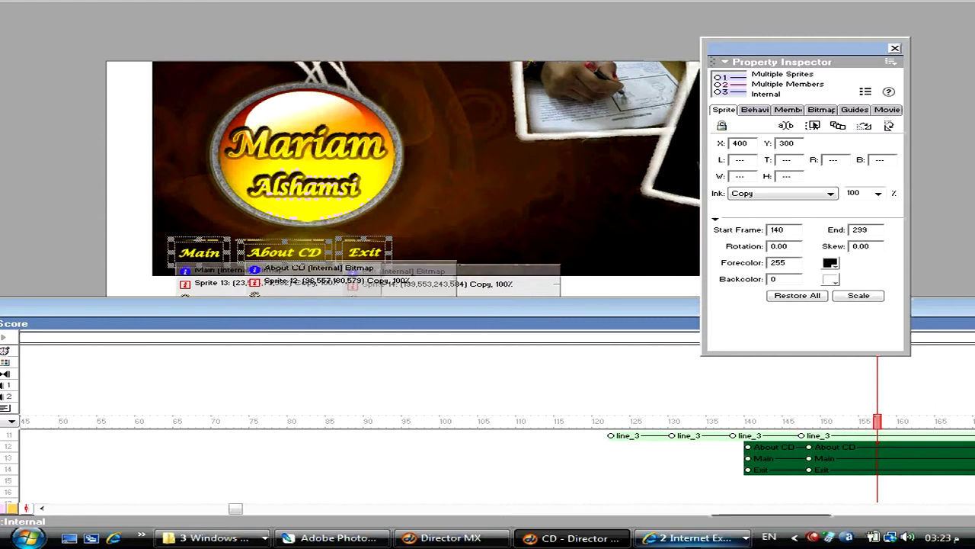
{"action": "left_click", "coordinate": [752, 449]}
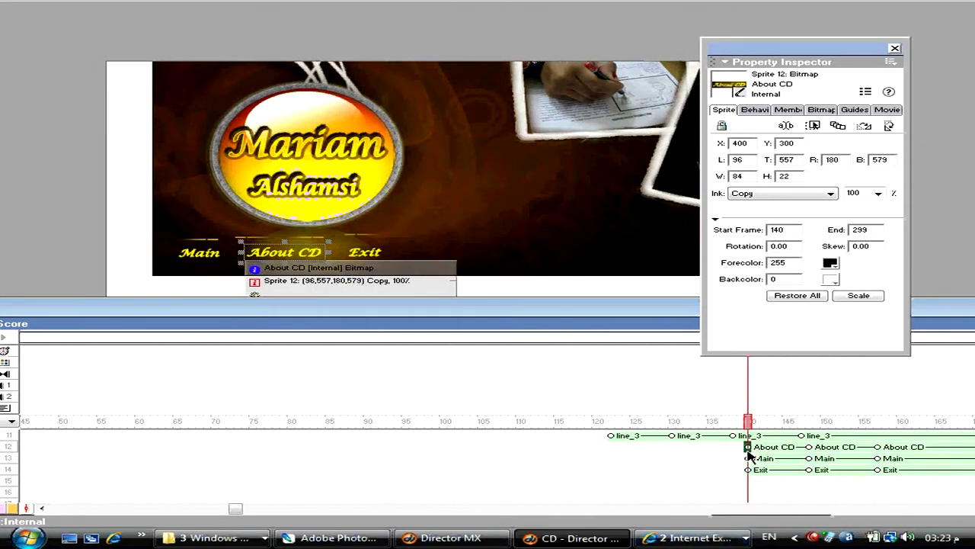
{"action": "left_click_drag", "start_coordinate": [750, 448], "coordinate": [753, 471]}
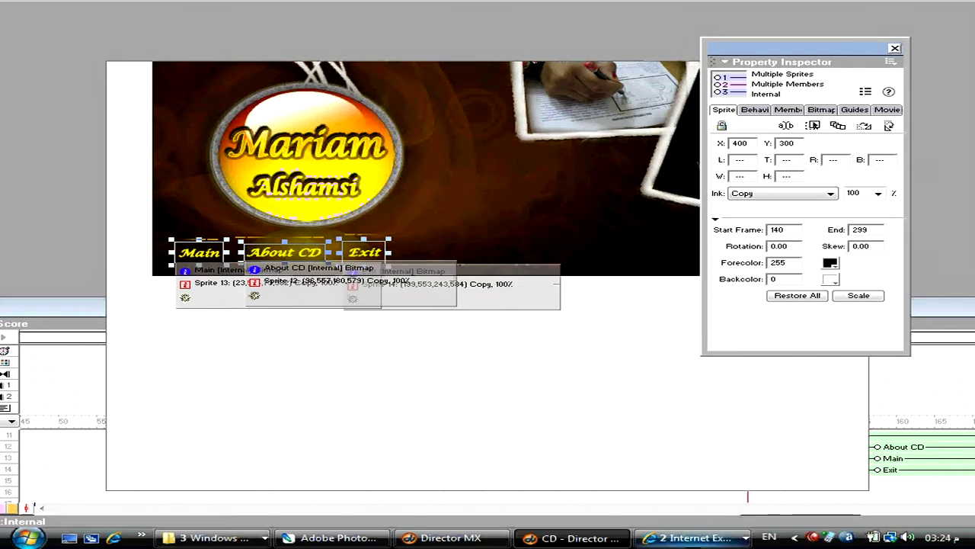
{"action": "key", "text": "shift+Right"}
{"action": "key", "text": "shift+Right"}
{"action": "key", "text": "shift+Right"}
{"action": "key", "text": "shift+Right"}
{"action": "key", "text": "shift+Right"}
{"action": "key", "text": "shift+Right"}
{"action": "key", "text": "shift+Right"}
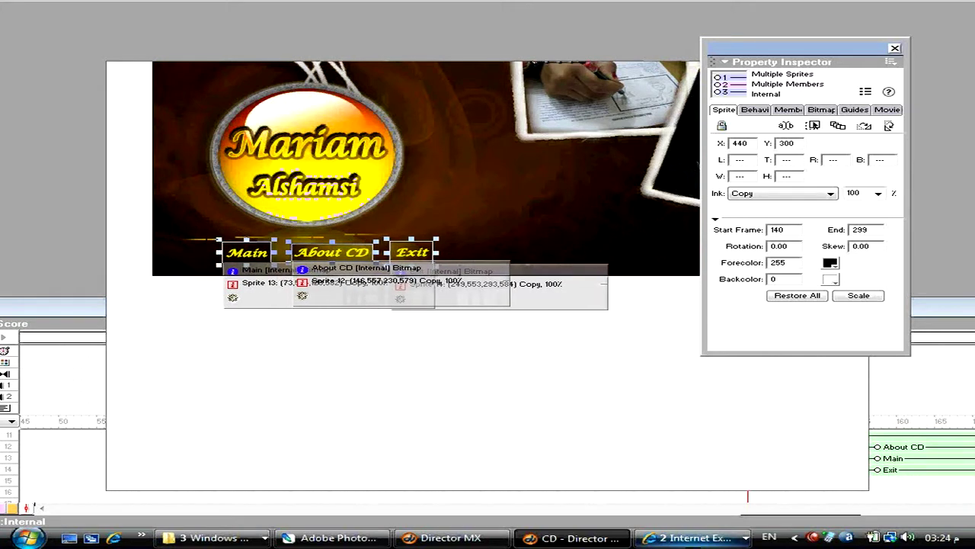
{"action": "double_click", "coordinate": [864, 192]}
{"action": "type", "text": "0"}
{"action": "key", "text": "Return"}
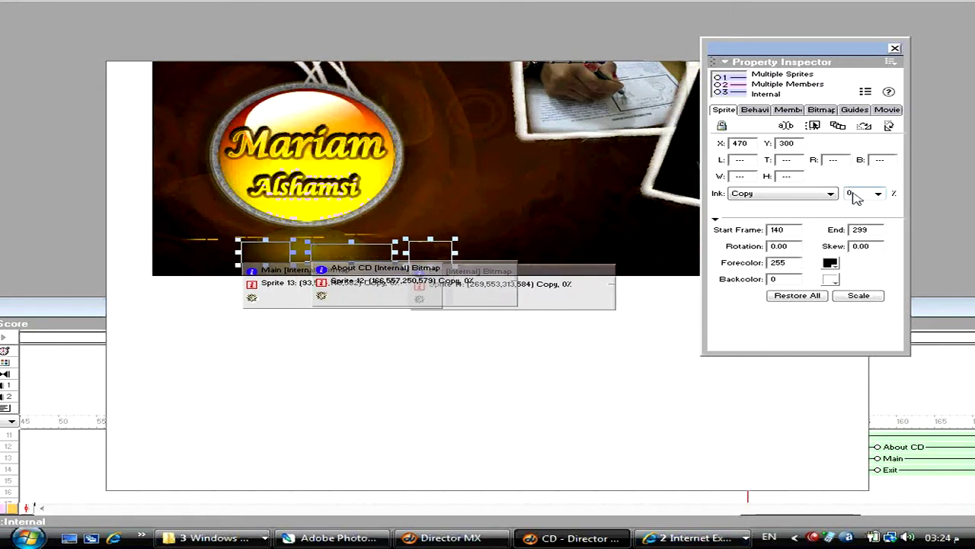
- Delay Main to frame 142 and Exit to frame 146, then save the movie
{"action": "key", "text": "ctrl+alt+p"}
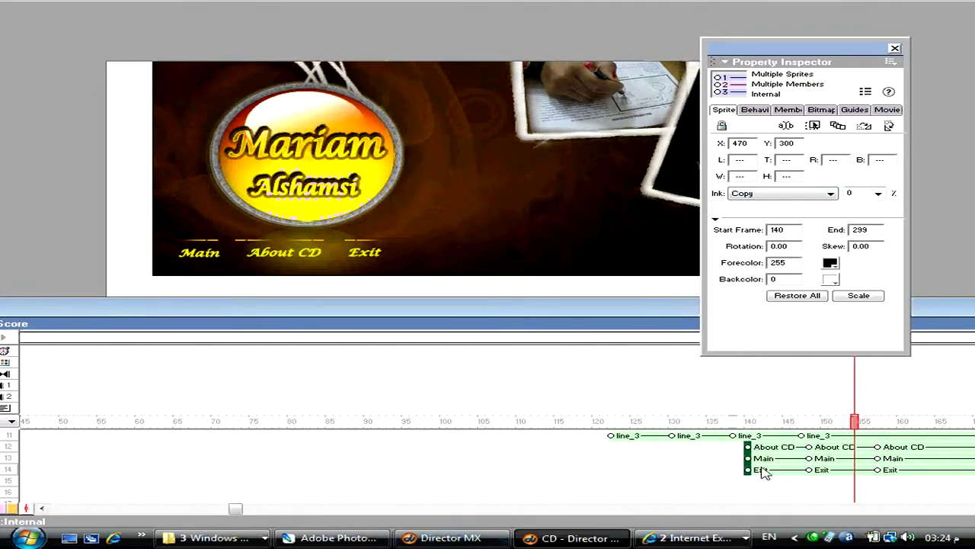
{"action": "left_click", "coordinate": [781, 460]}
{"action": "left_click_drag", "start_coordinate": [780, 460], "coordinate": [838, 477]}
{"action": "left_click", "coordinate": [785, 470]}
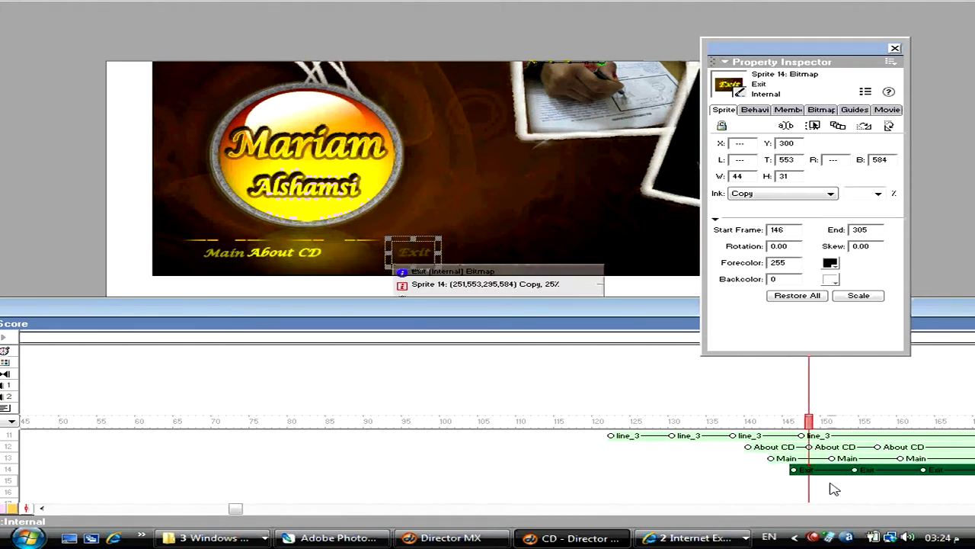
{"action": "key", "text": "ctrl+s"}
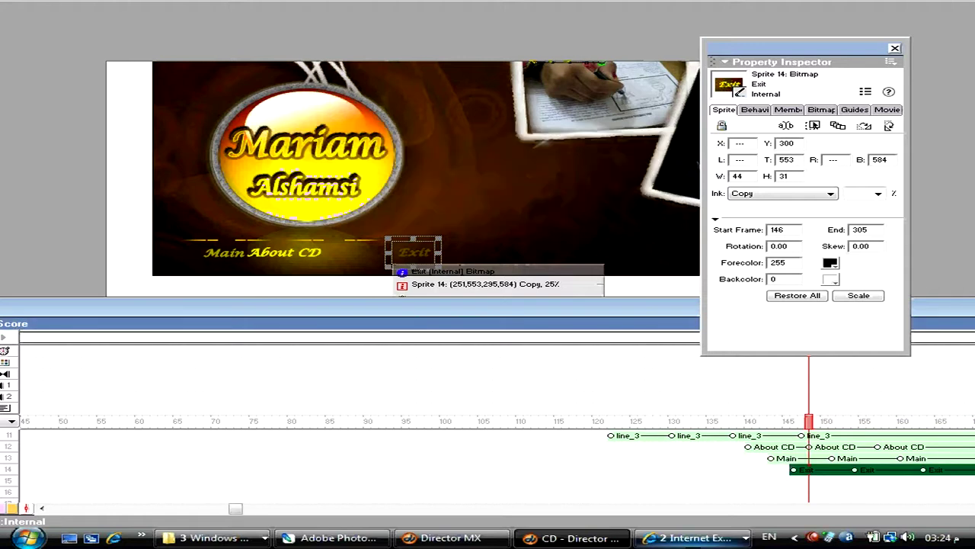
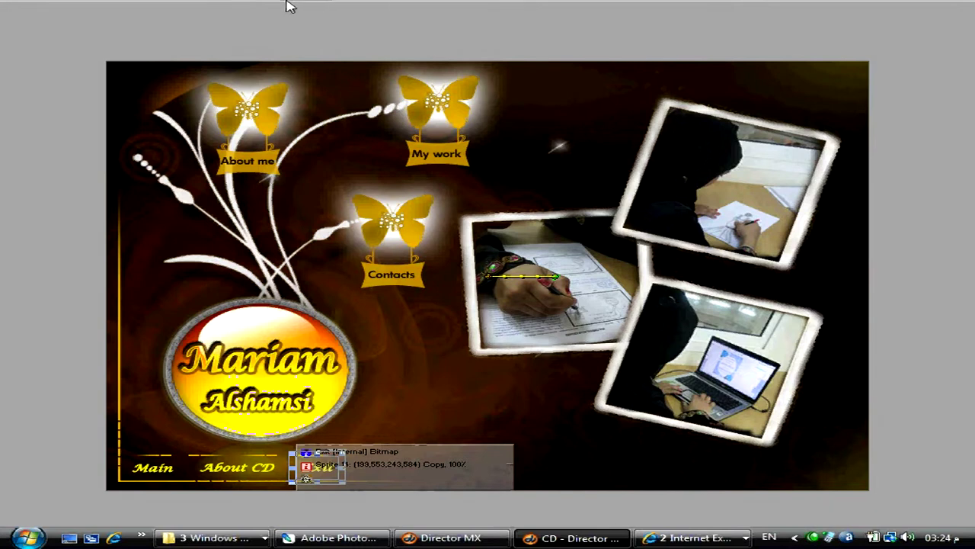
- Select the two_line sprite and bring up the Score and Cast windows
{"action": "left_click", "coordinate": [122, 282]}
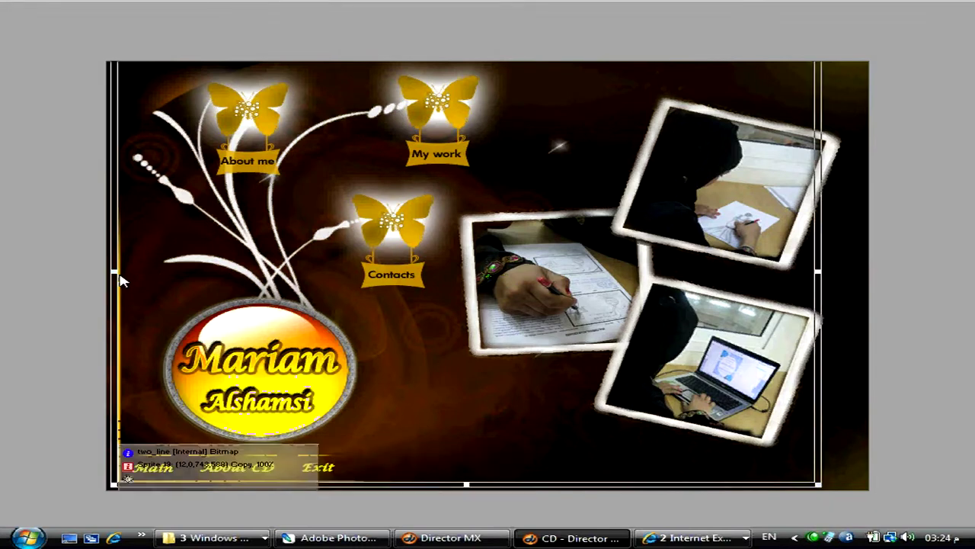
{"action": "key", "text": "ctrl+4"}
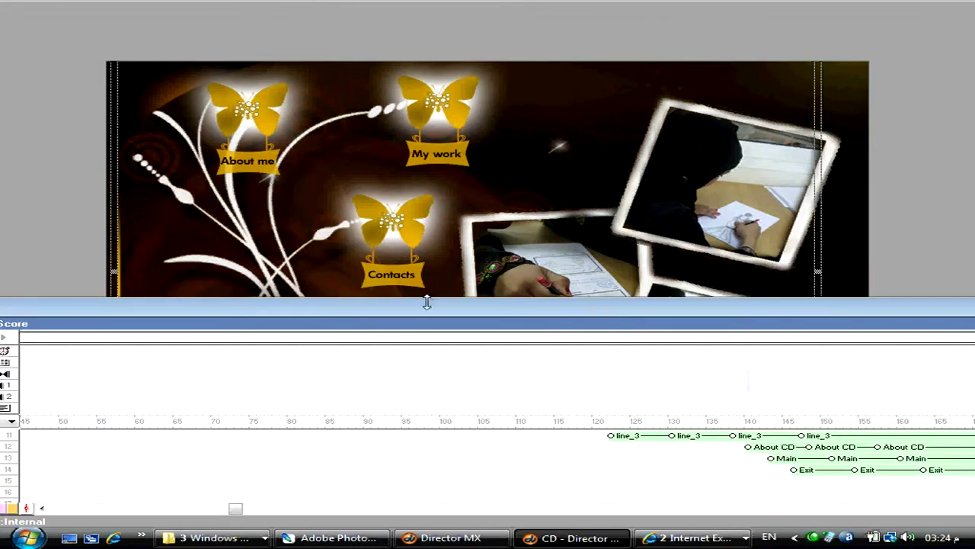
{"action": "key", "text": "ctrl+3"}
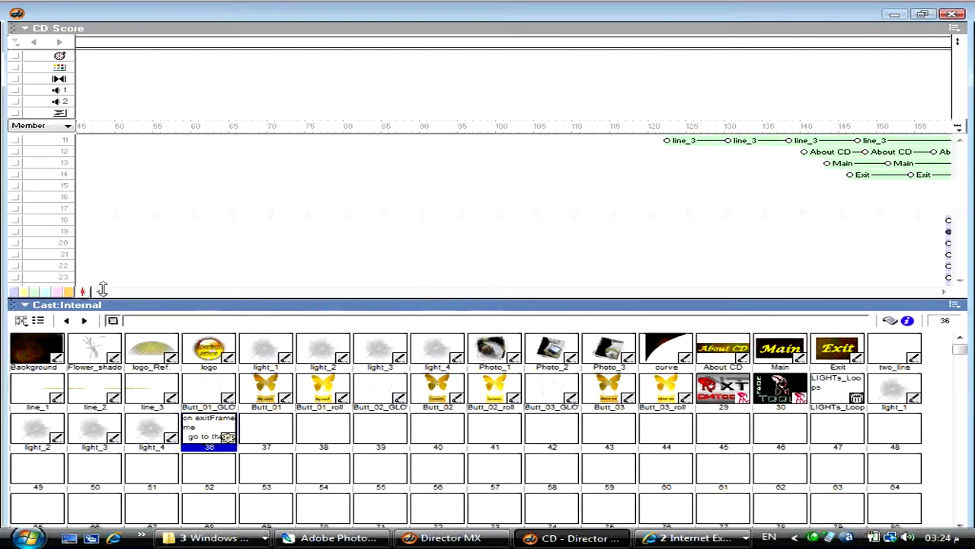
- Move the curve and two_line sprites into channels 15–16 and add keyframes at frame 166
{"action": "left_click", "coordinate": [120, 291]}
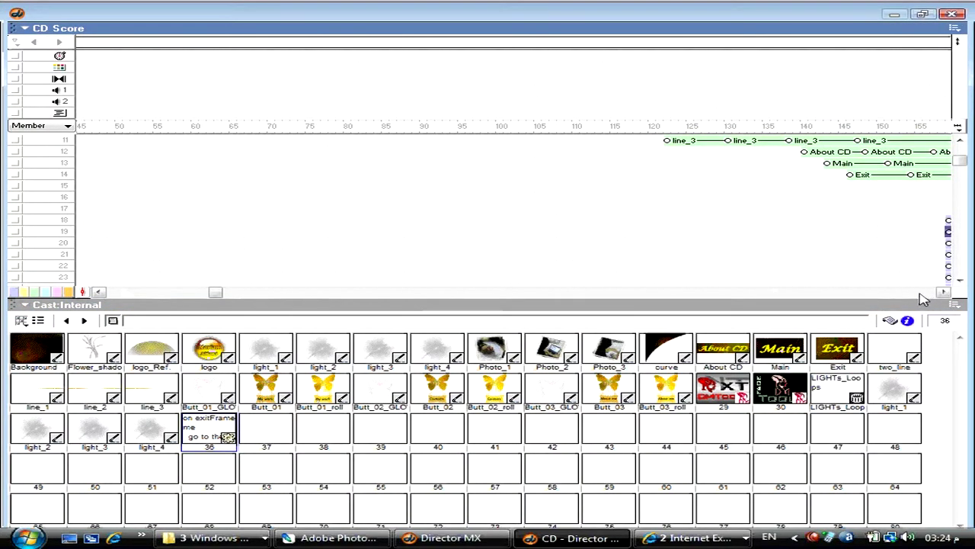
{"action": "left_click_drag", "start_coordinate": [220, 294], "coordinate": [412, 295]}
{"action": "left_click", "coordinate": [386, 222]}
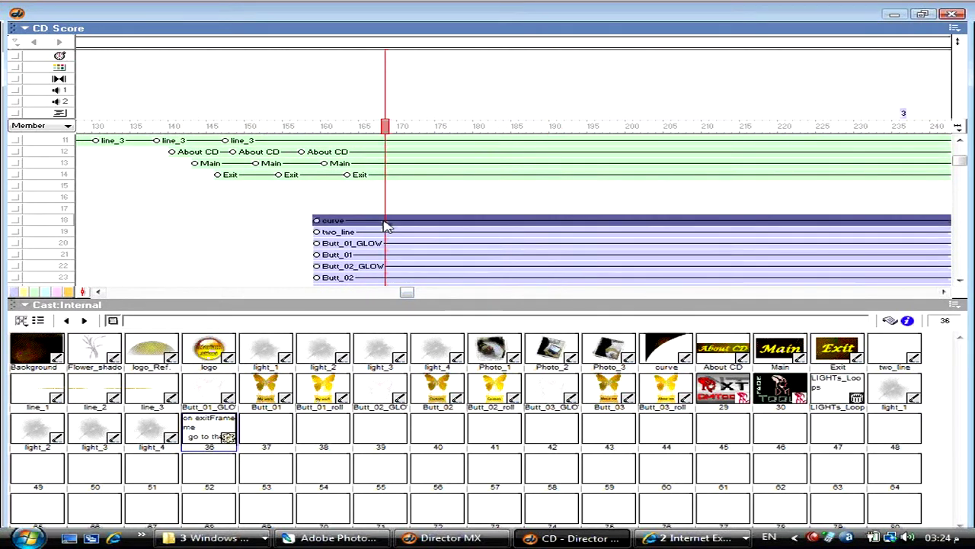
{"action": "left_click", "coordinate": [386, 231], "text": "shift"}
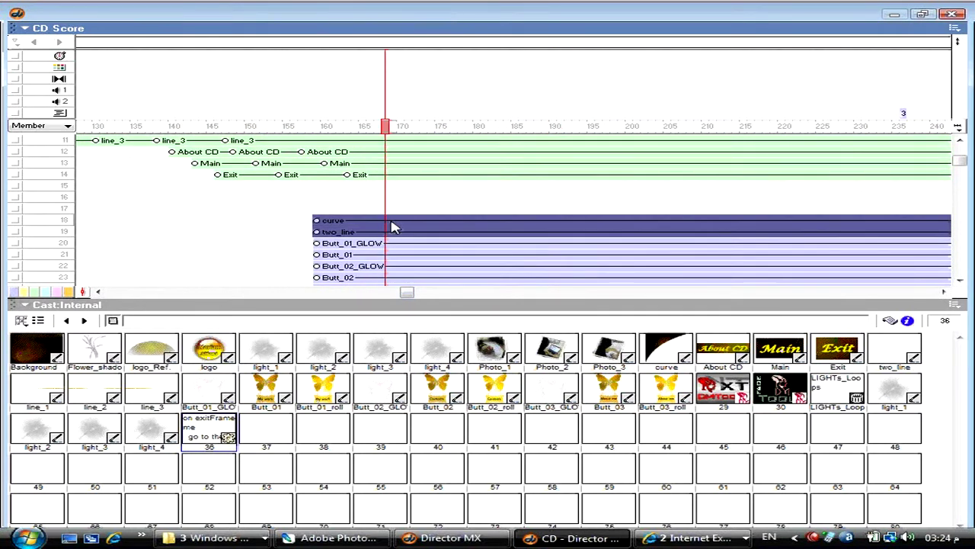
{"action": "left_click_drag", "start_coordinate": [386, 232], "coordinate": [379, 190]}
{"action": "left_click_drag", "start_coordinate": [373, 126], "coordinate": [369, 128]}
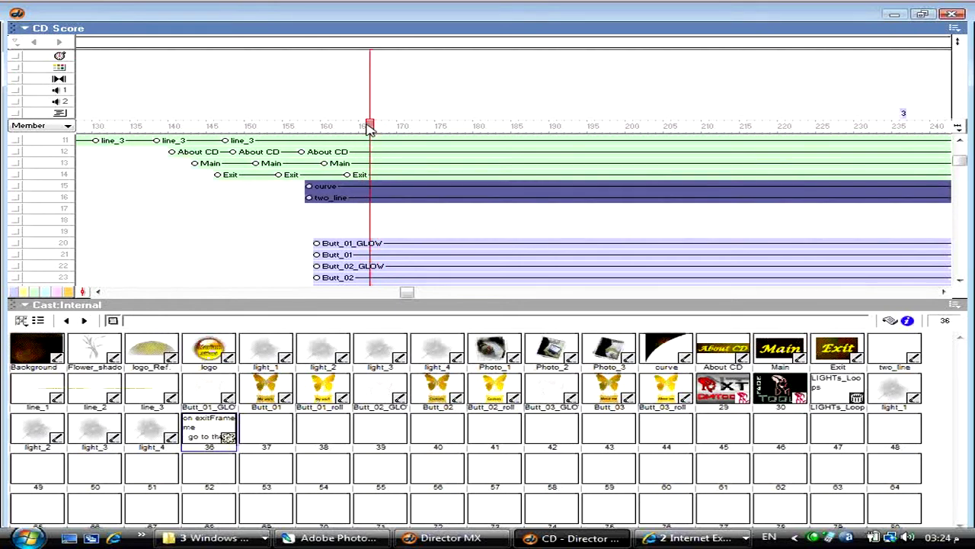
{"action": "key", "text": "ctrl+shift+j"}
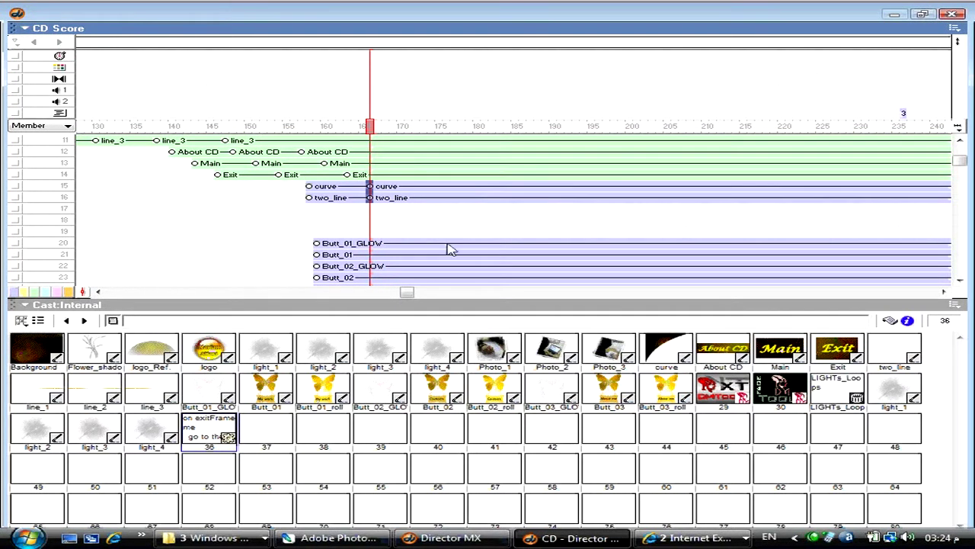
- Set the start-frame Blend of curve and two_line to 0, then preview the fade-in
{"action": "left_click_drag", "start_coordinate": [309, 186], "coordinate": [309, 197]}
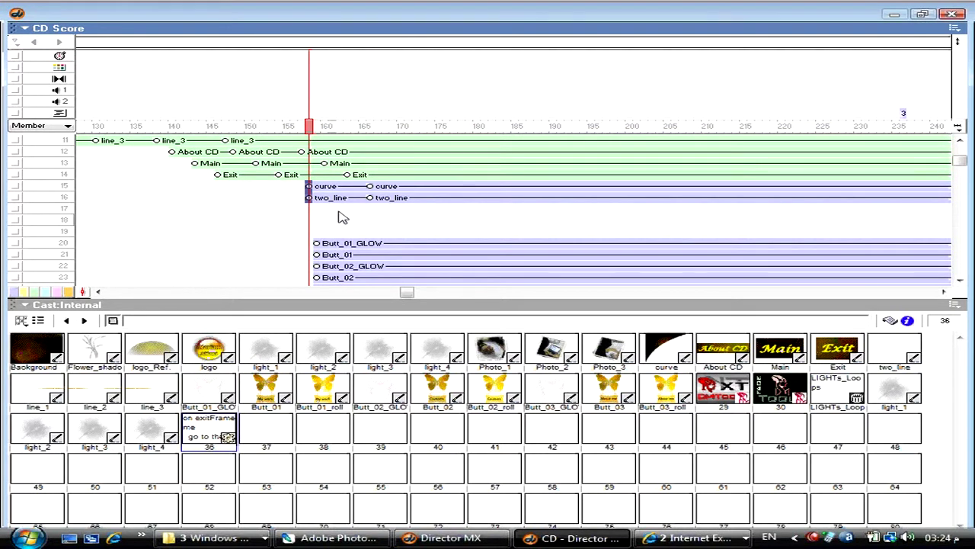
{"action": "key", "text": "ctrl+alt+s"}
{"action": "left_click", "coordinate": [852, 193]}
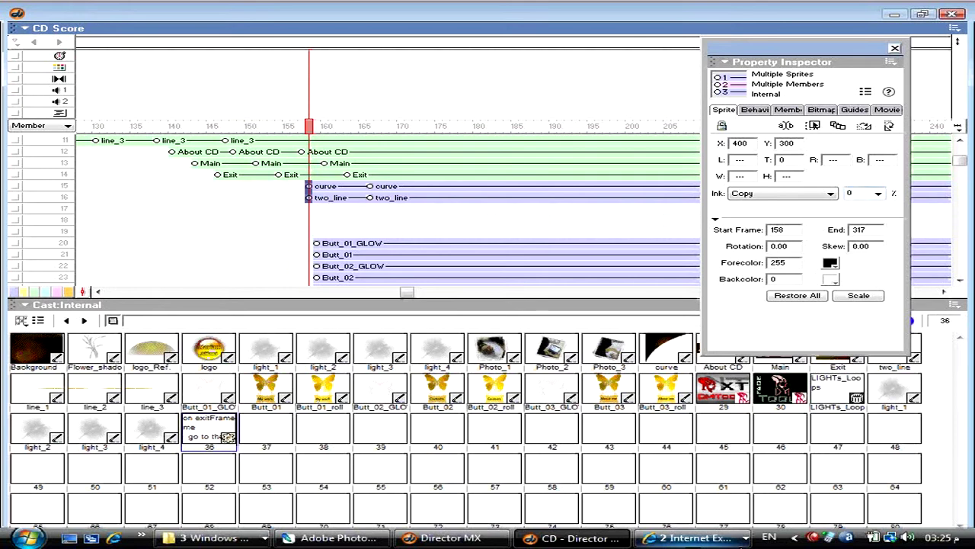
{"action": "key", "text": "ctrl+1"}
{"action": "key", "text": "ctrl+alt+1"}
{"action": "key", "text": "ctrl+alt+1"}
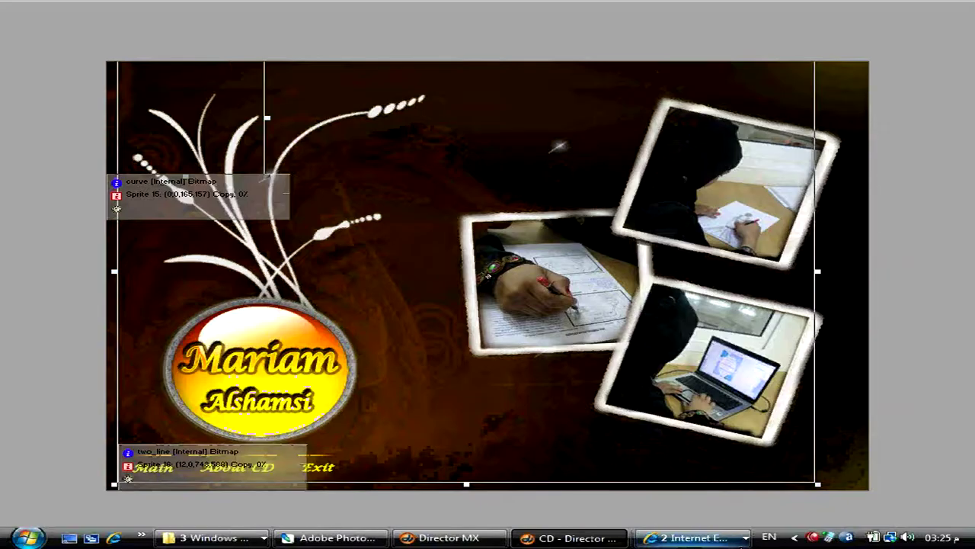
{"action": "key", "text": "ctrl+alt+p"}
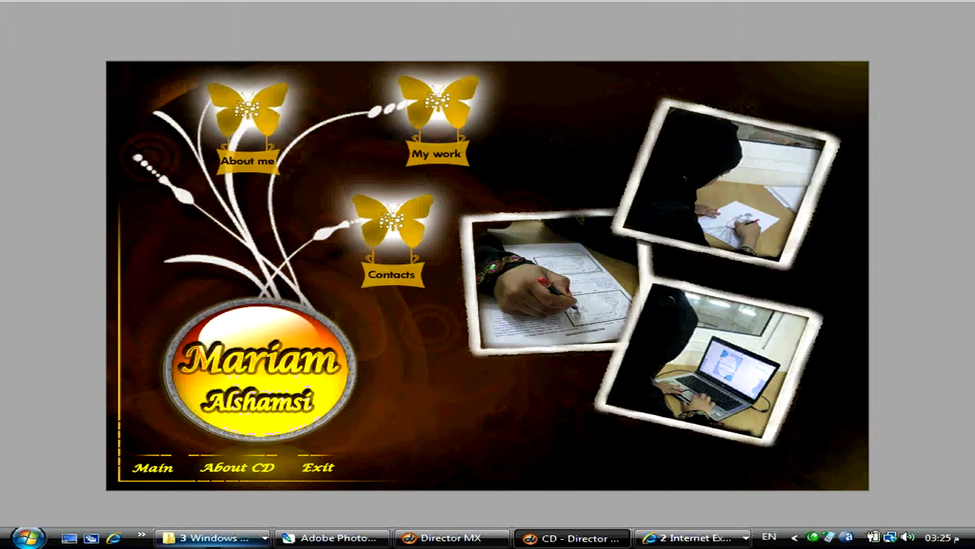
{"action": "key", "text": "ctrl+period"}
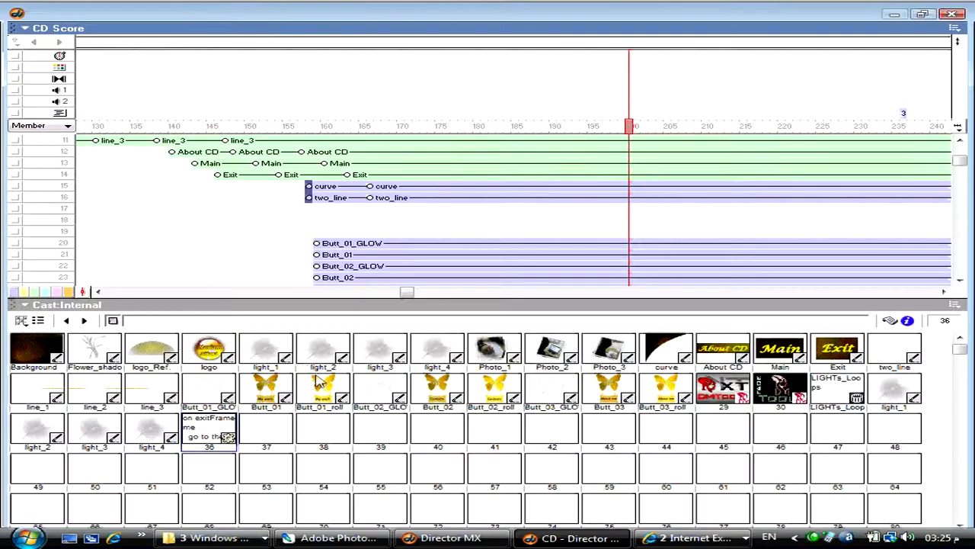
- Shift the six butterfly button sprites to channels 18–23, starting later
{"action": "scroll", "coordinate": [412, 259], "scroll_direction": "down", "scroll_amount": 3}
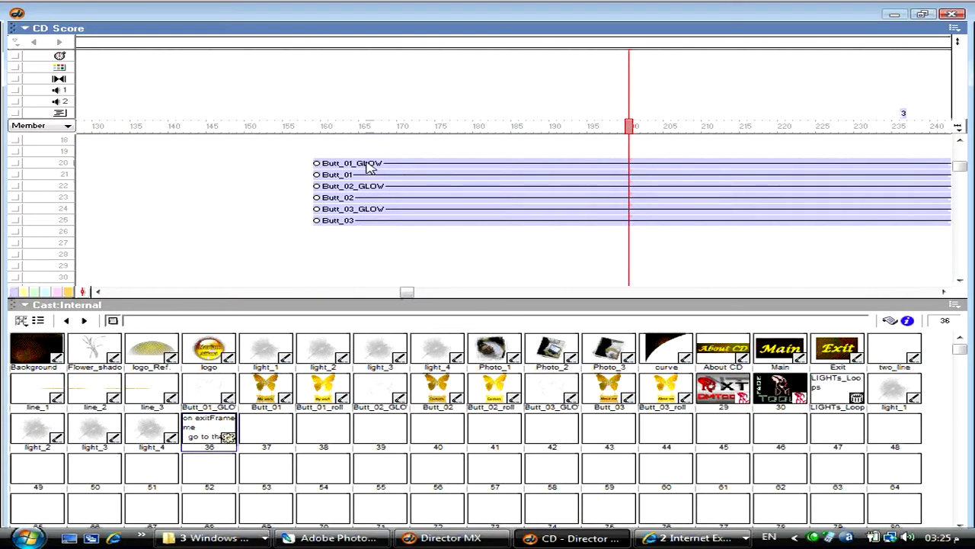
{"action": "left_click", "coordinate": [371, 164]}
{"action": "left_click", "coordinate": [371, 221], "text": "shift"}
{"action": "scroll", "coordinate": [396, 214], "scroll_direction": "up", "scroll_amount": 2}
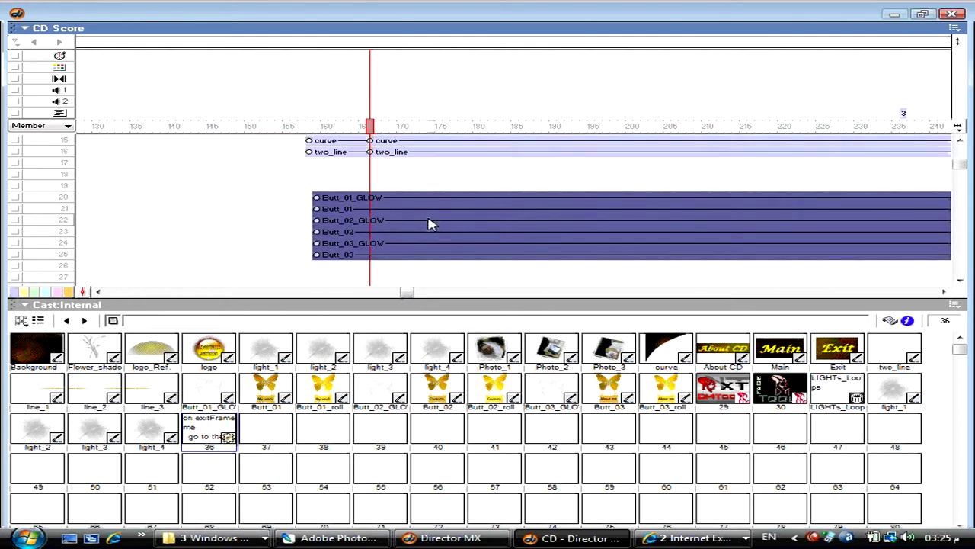
{"action": "left_click_drag", "start_coordinate": [402, 232], "coordinate": [492, 212]}
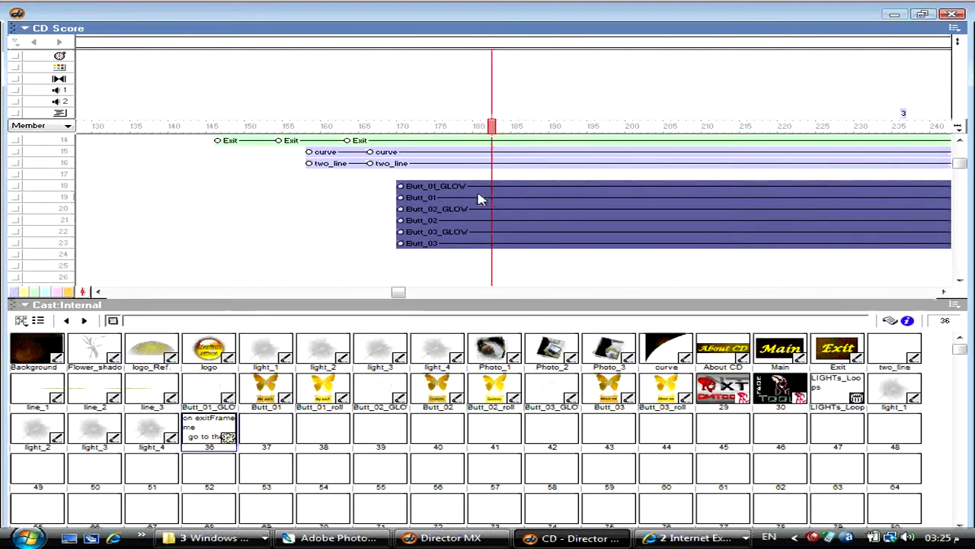
{"action": "left_click", "coordinate": [393, 244]}
- Tint the three GLOW sprites green and the plain Butt_01–03 sprites light blue
{"action": "left_click", "coordinate": [438, 186]}
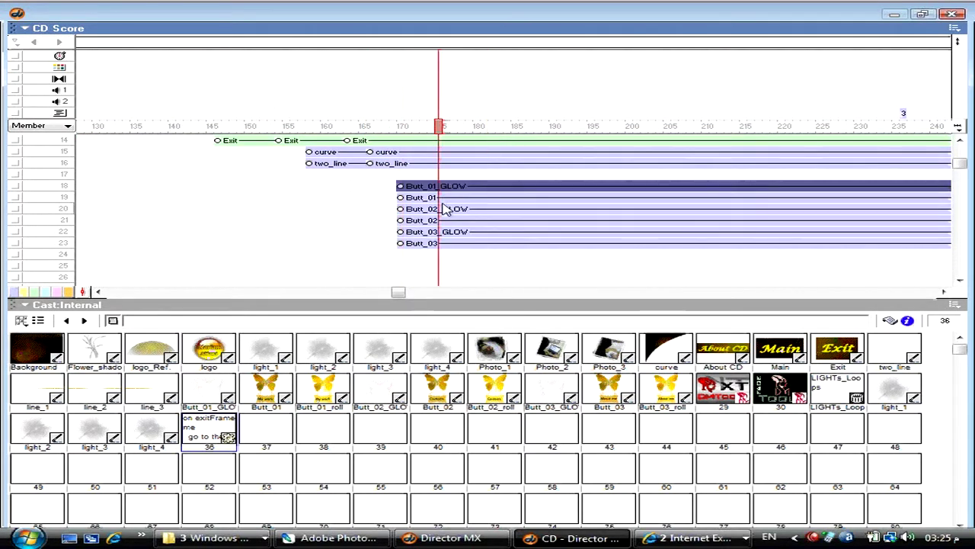
{"action": "left_click", "coordinate": [447, 209], "text": "ctrl"}
{"action": "left_click", "coordinate": [452, 234], "text": "ctrl"}
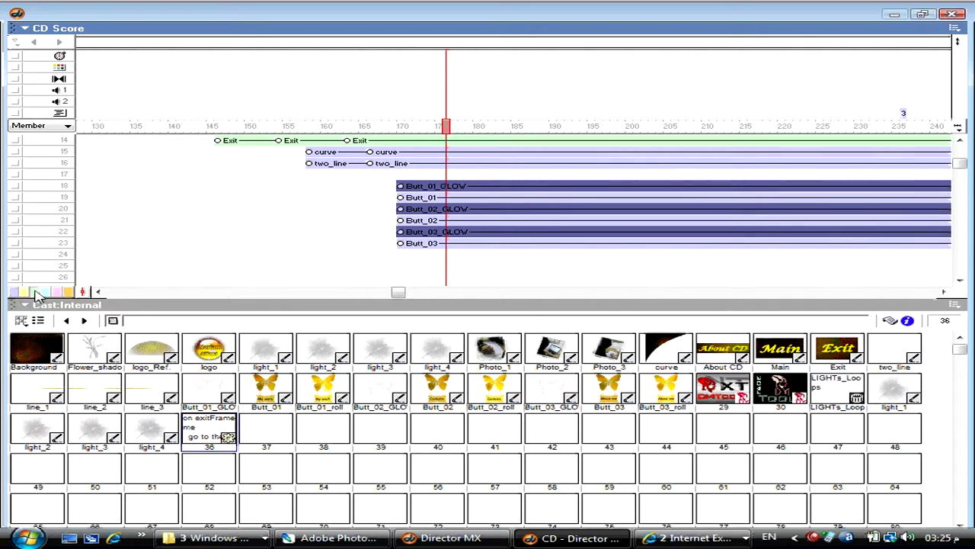
{"action": "left_click", "coordinate": [425, 198]}
{"action": "left_click", "coordinate": [428, 220], "text": "ctrl"}
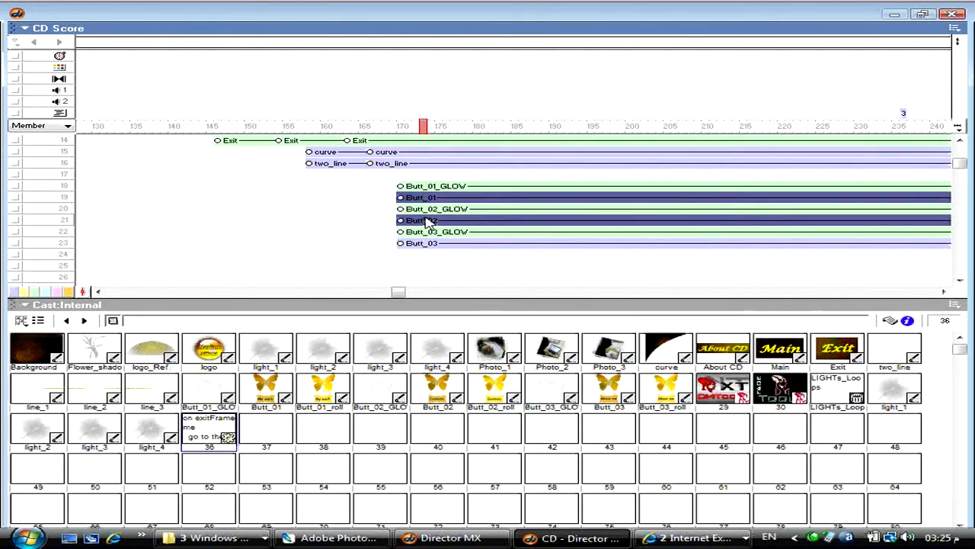
{"action": "left_click", "coordinate": [415, 243], "text": "ctrl"}
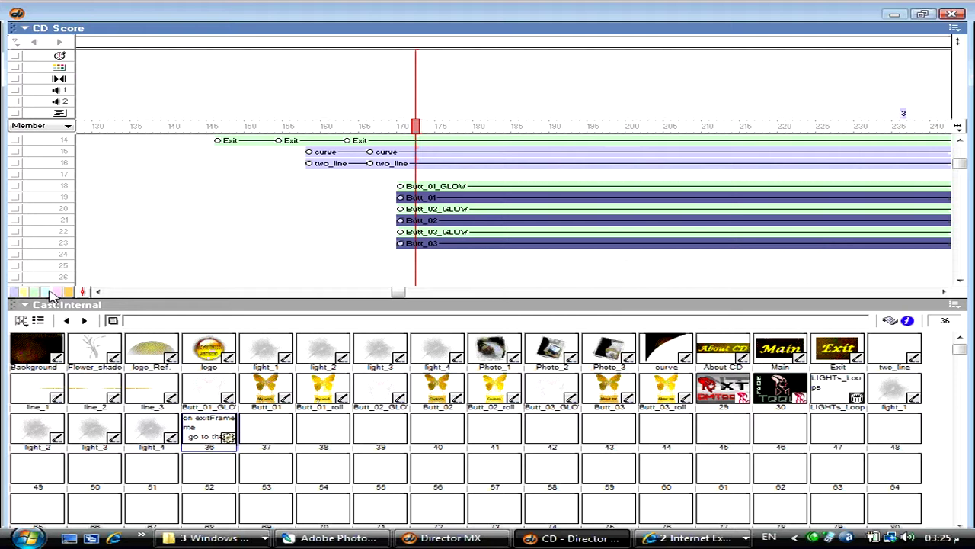
{"action": "left_click", "coordinate": [513, 254]}
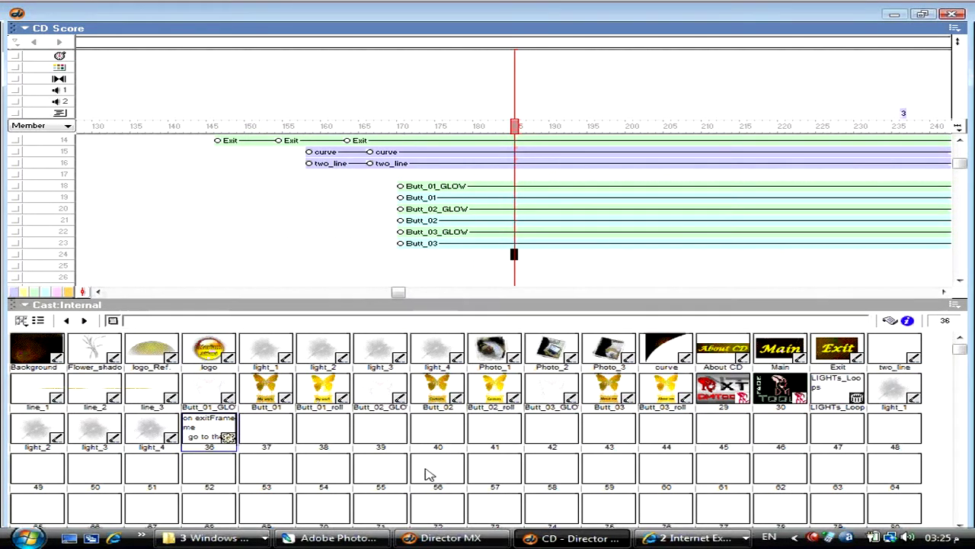
- Add keyframes at frame 178 to the Butt_01–03_GLOW sprites
{"action": "left_click", "coordinate": [444, 192]}
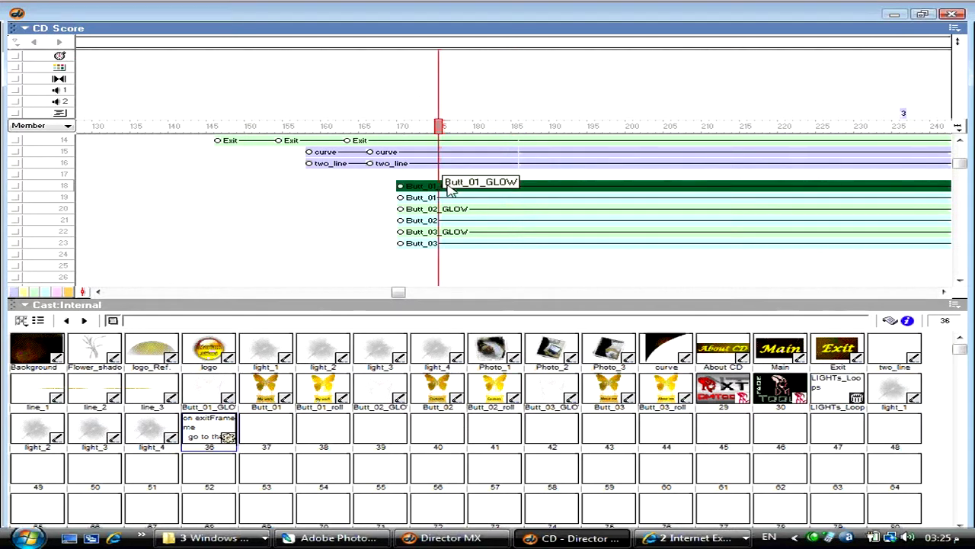
{"action": "left_click", "coordinate": [449, 209], "text": "ctrl"}
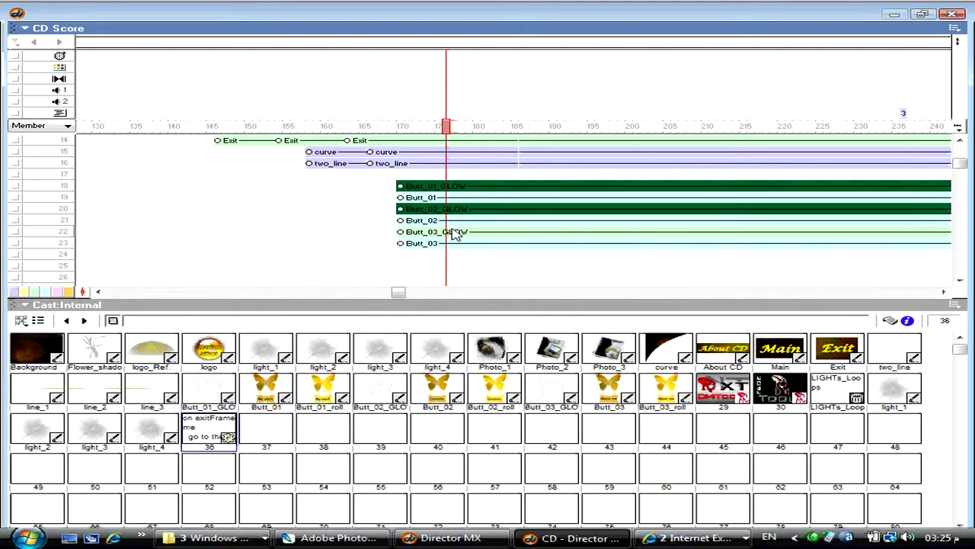
{"action": "left_click", "coordinate": [455, 232], "text": "ctrl"}
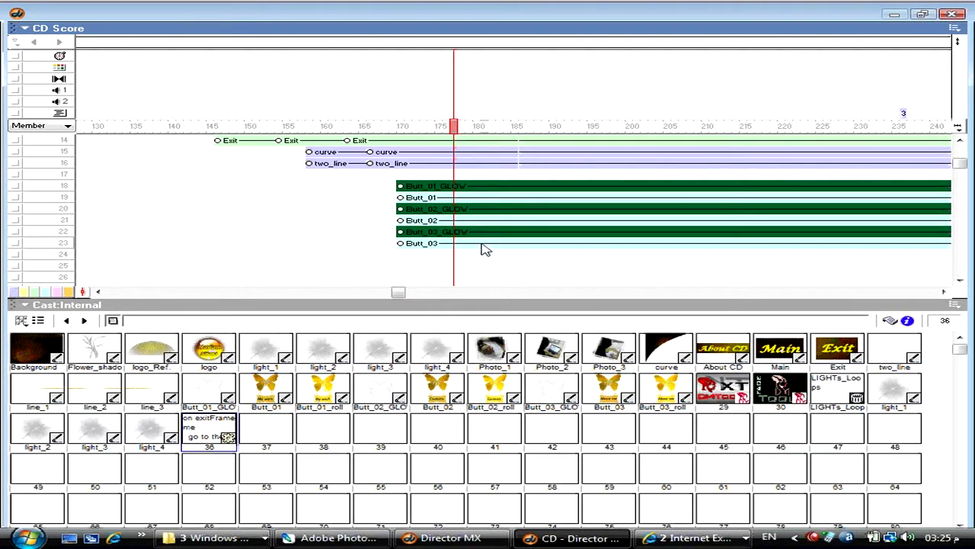
{"action": "key", "text": "ctrl+alt+k"}
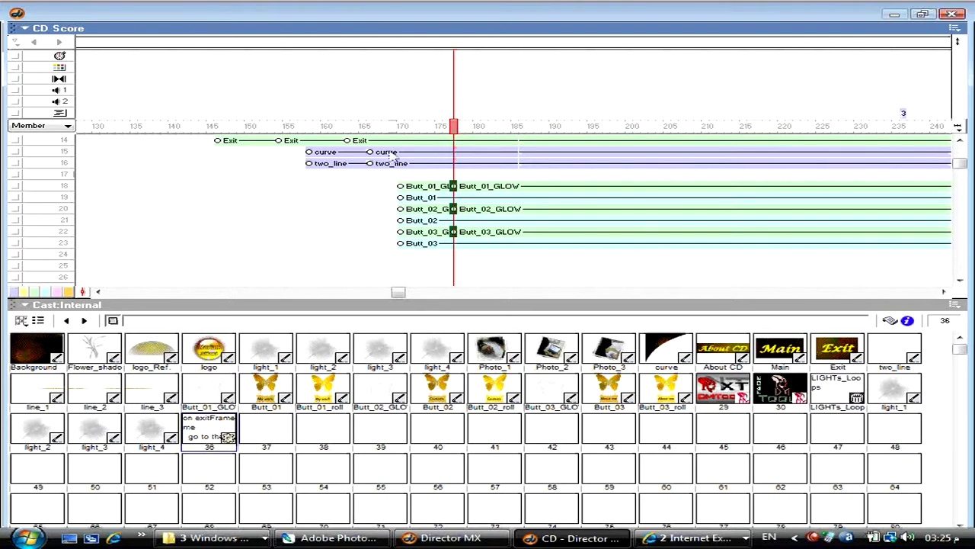
- Set the glow sprites' starting Blend at frame 170 to 0%
{"action": "left_click", "coordinate": [402, 186]}
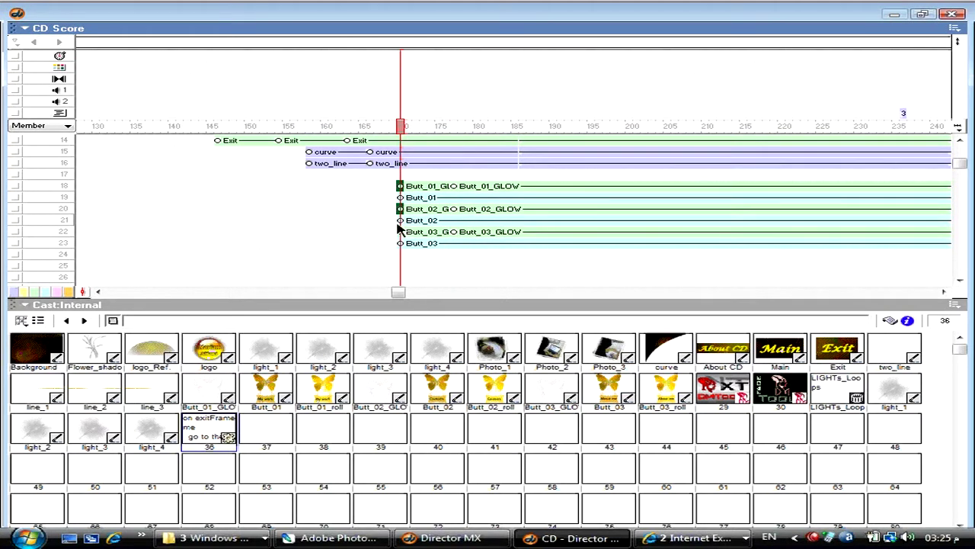
{"action": "key", "text": "ctrl+1"}
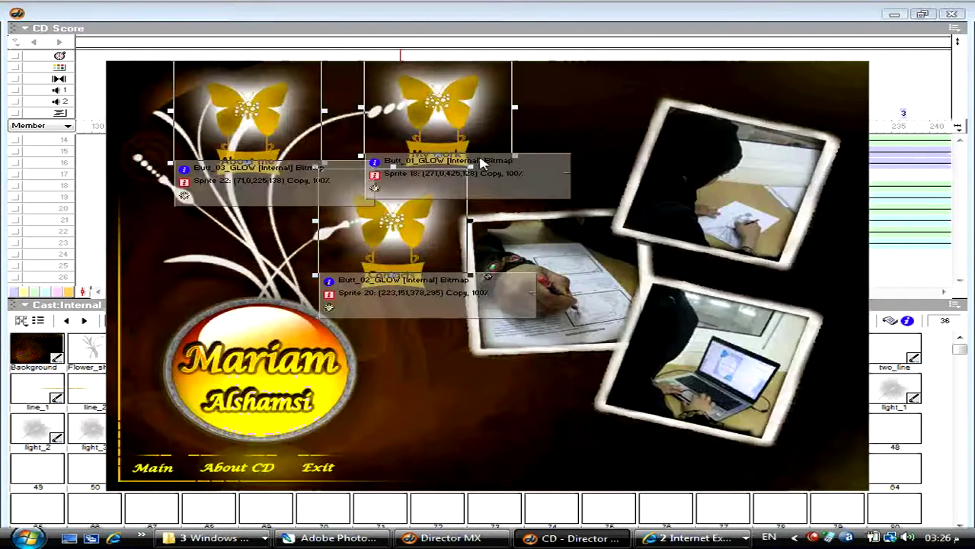
{"action": "key", "text": "ctrl+alt+s"}
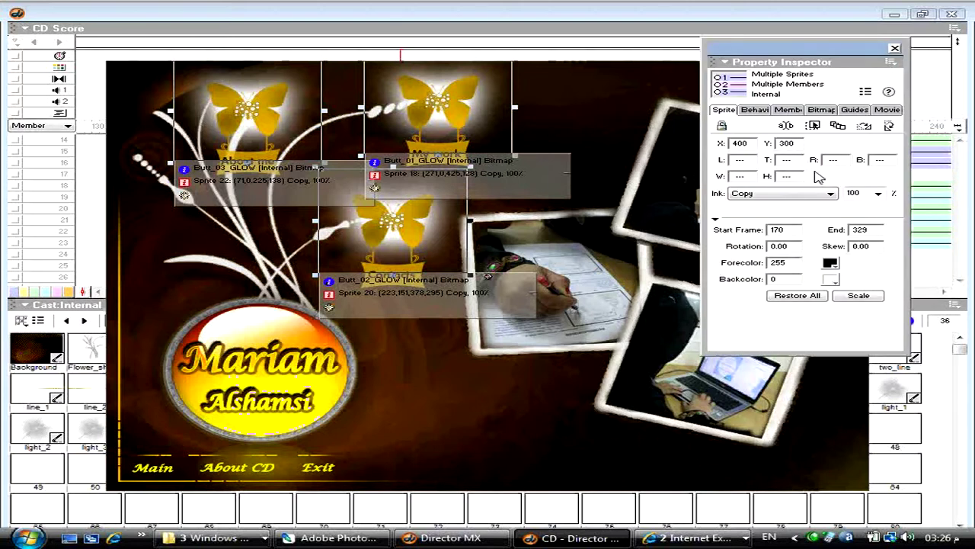
{"action": "double_click", "coordinate": [859, 193]}
{"action": "type", "text": "0"}
{"action": "key", "text": "Return"}
{"action": "key", "text": "ctrl+s"}
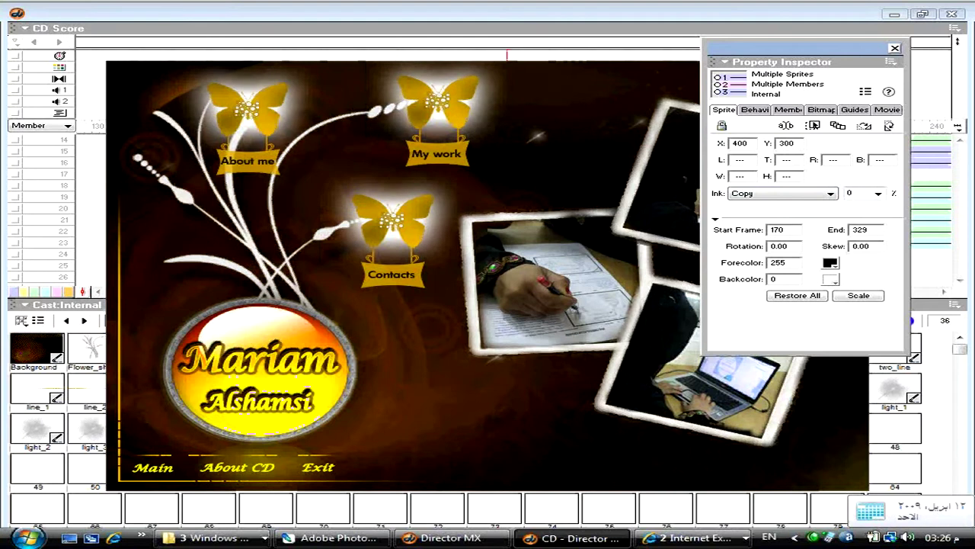
{"action": "key", "text": "ctrl+1"}
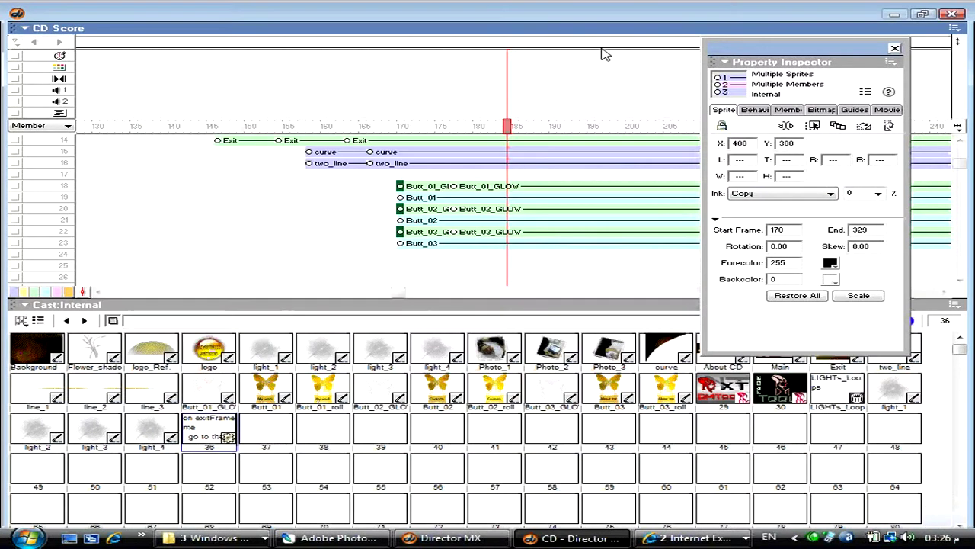
- Split the Butt_01, Butt_02 and Butt_03 sprites at frame 178
{"action": "left_click", "coordinate": [437, 198]}
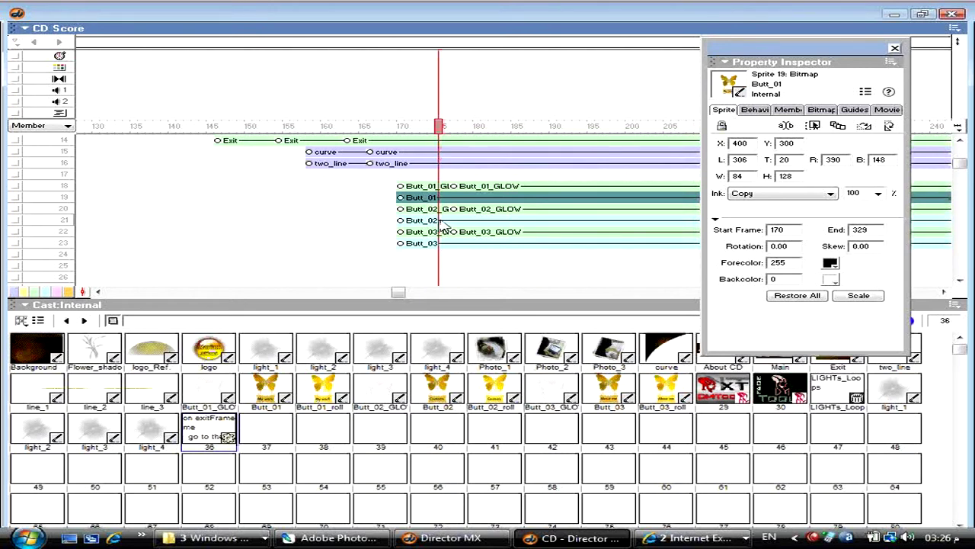
{"action": "left_click", "coordinate": [441, 221], "text": "ctrl"}
{"action": "left_click", "coordinate": [448, 244], "text": "ctrl"}
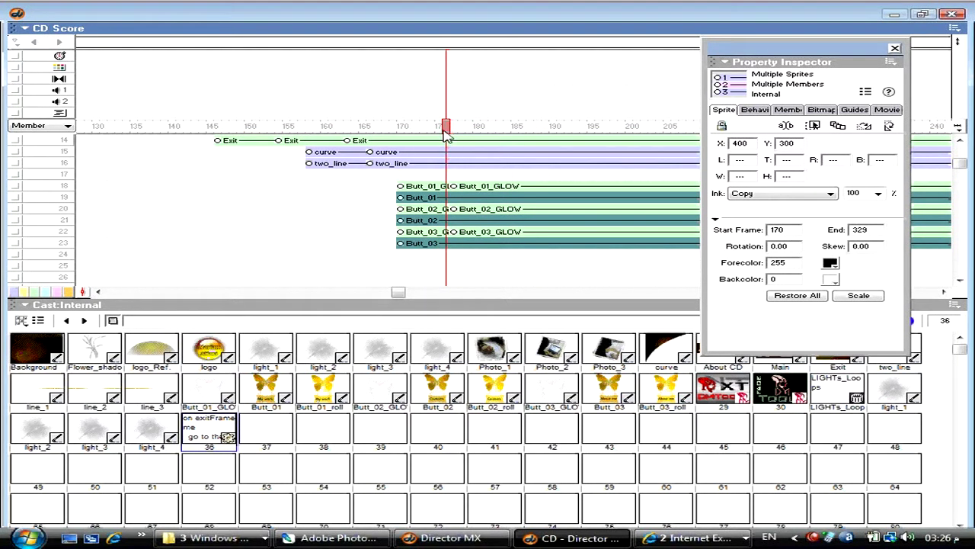
{"action": "left_click_drag", "start_coordinate": [450, 133], "coordinate": [455, 134]}
{"action": "key", "text": "ctrl+shift+j"}
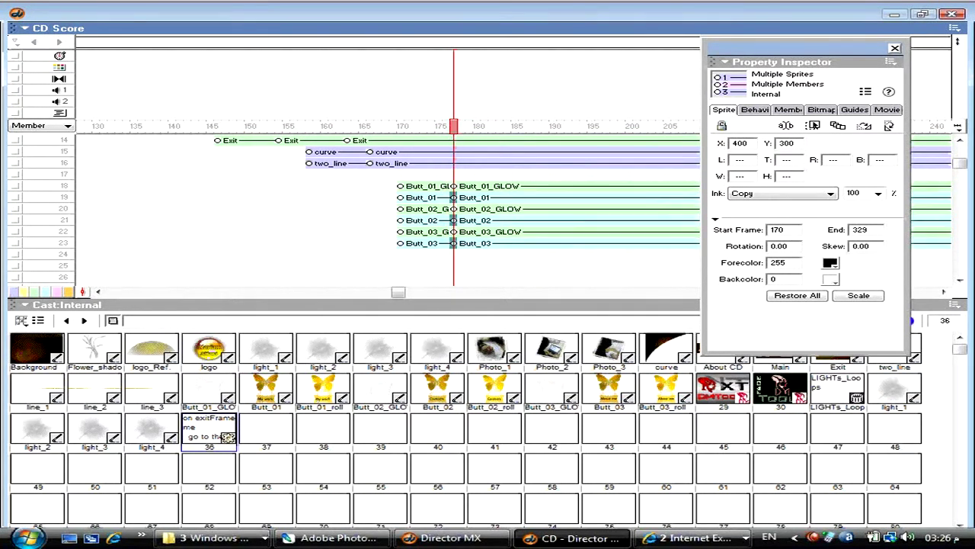
- Set the Blend of the three buttons' opening segments to 0%
{"action": "left_click", "coordinate": [400, 197]}
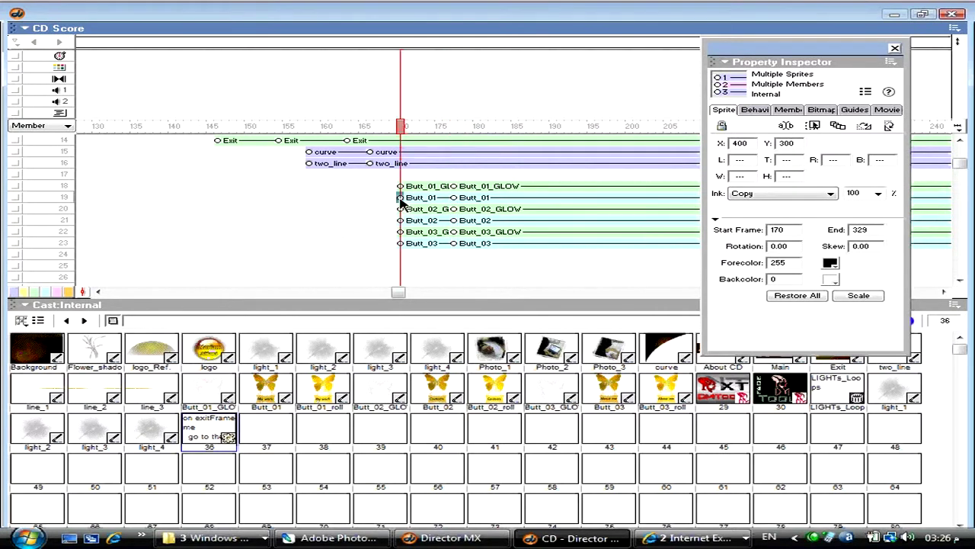
{"action": "left_click", "coordinate": [400, 220], "text": "ctrl"}
{"action": "left_click", "coordinate": [403, 244], "text": "ctrl"}
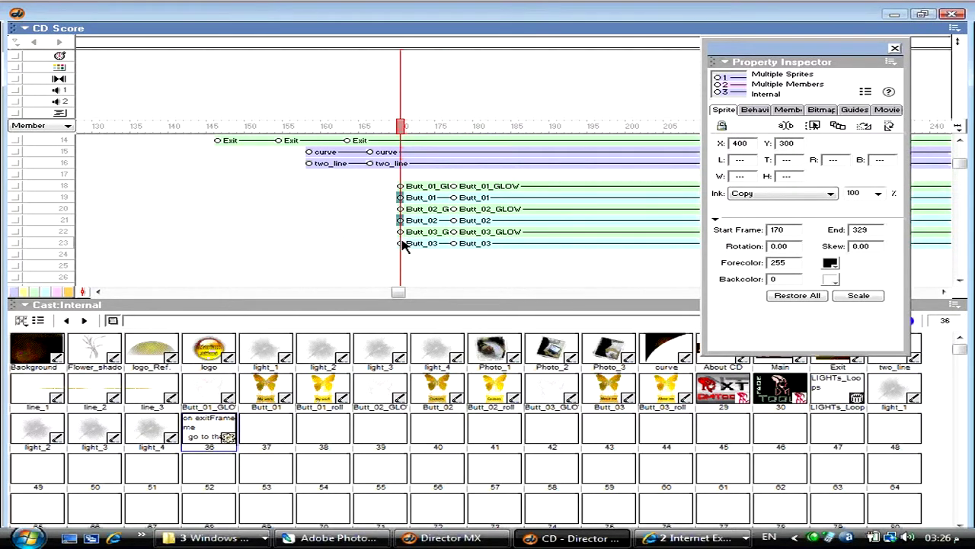
{"action": "double_click", "coordinate": [857, 193]}
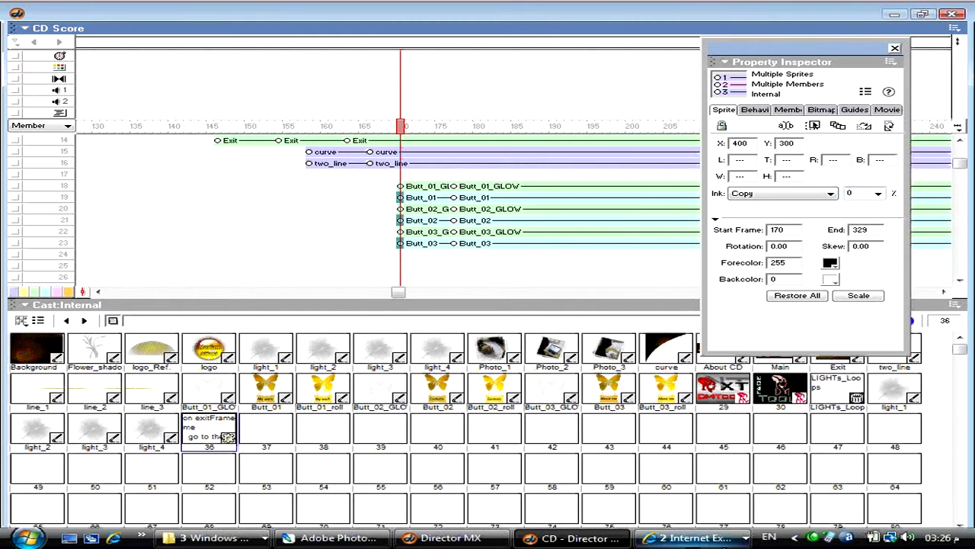
{"action": "type", "text": "0"}
{"action": "key", "text": "Return"}
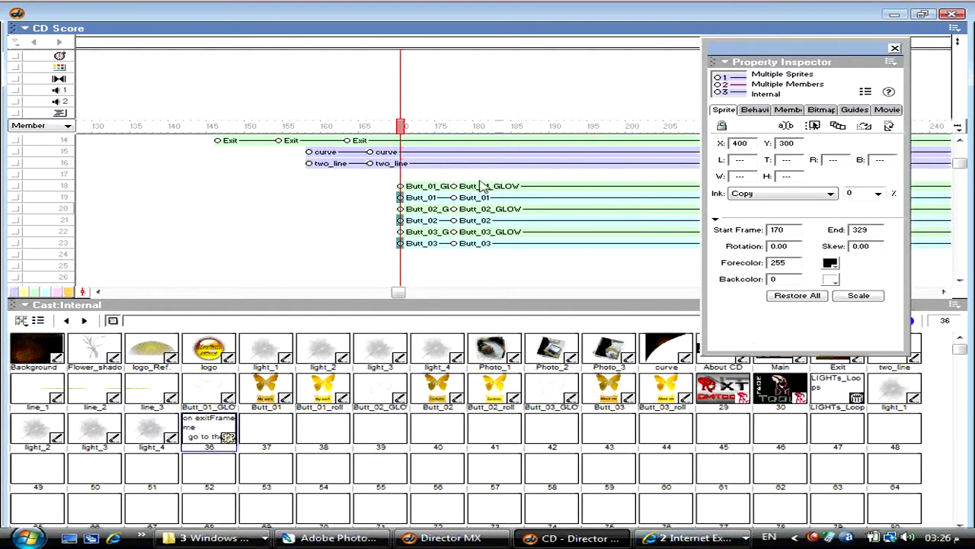
- Shift the buttons 4 frames later and stagger the Butt_02 and Butt_03 pairs up to frame 192
{"action": "left_click", "coordinate": [481, 197]}
{"action": "left_click", "coordinate": [486, 220], "text": "ctrl"}
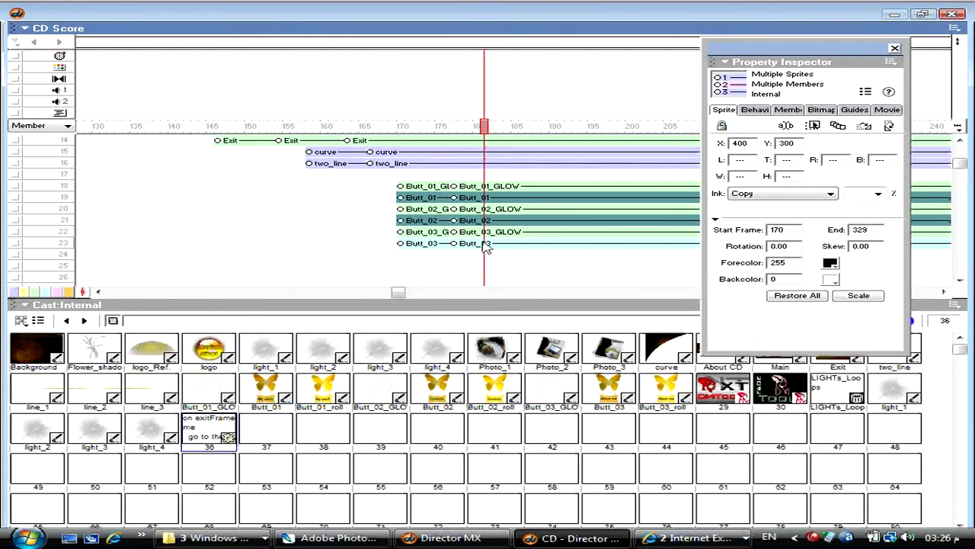
{"action": "left_click", "coordinate": [487, 243], "text": "ctrl"}
{"action": "left_click_drag", "start_coordinate": [487, 223], "coordinate": [518, 223]}
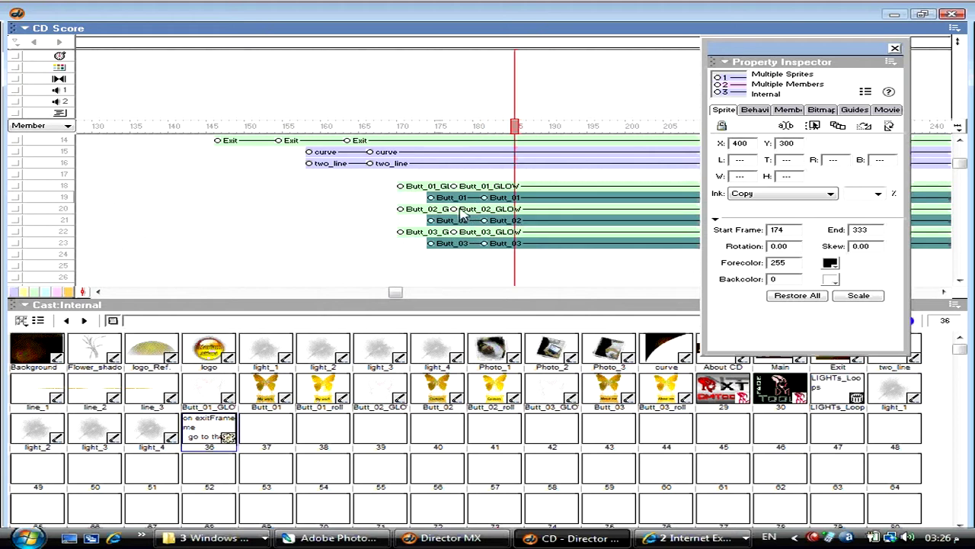
{"action": "left_click_drag", "start_coordinate": [386, 187], "coordinate": [553, 198]}
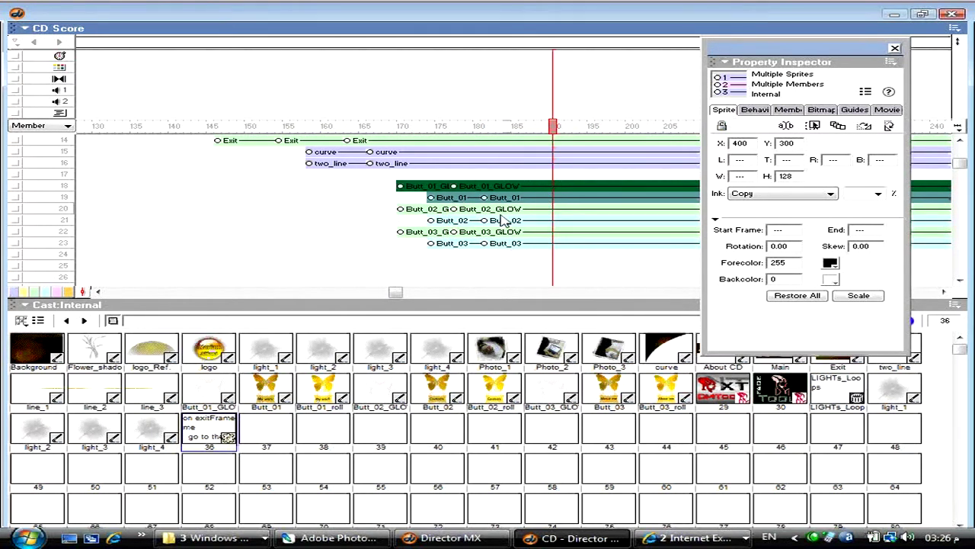
{"action": "left_click_drag", "start_coordinate": [385, 212], "coordinate": [450, 223]}
{"action": "left_click_drag", "start_coordinate": [448, 215], "coordinate": [619, 225]}
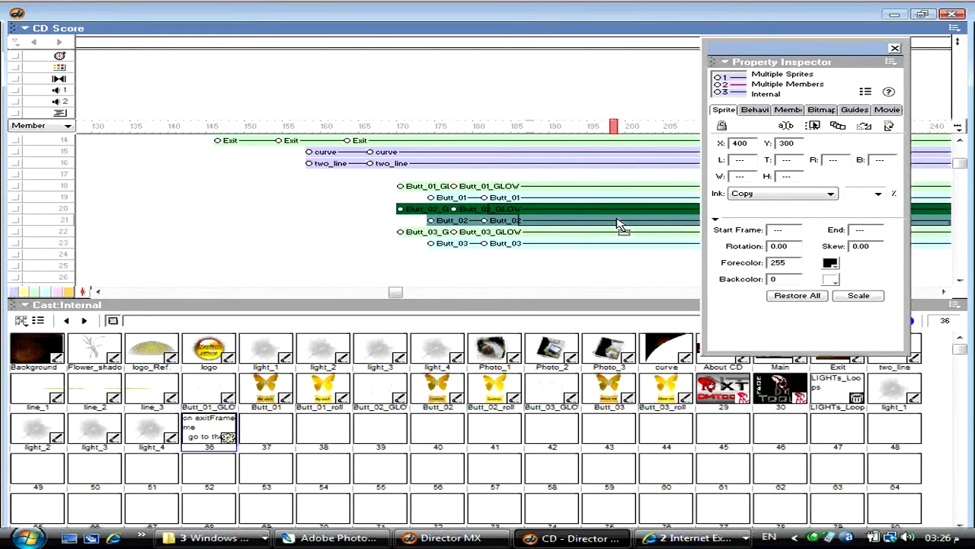
{"action": "left_click_drag", "start_coordinate": [418, 250], "coordinate": [602, 240]}
- Save CD.dir and deselect the button sprites
{"action": "key", "text": "ctrl+s"}
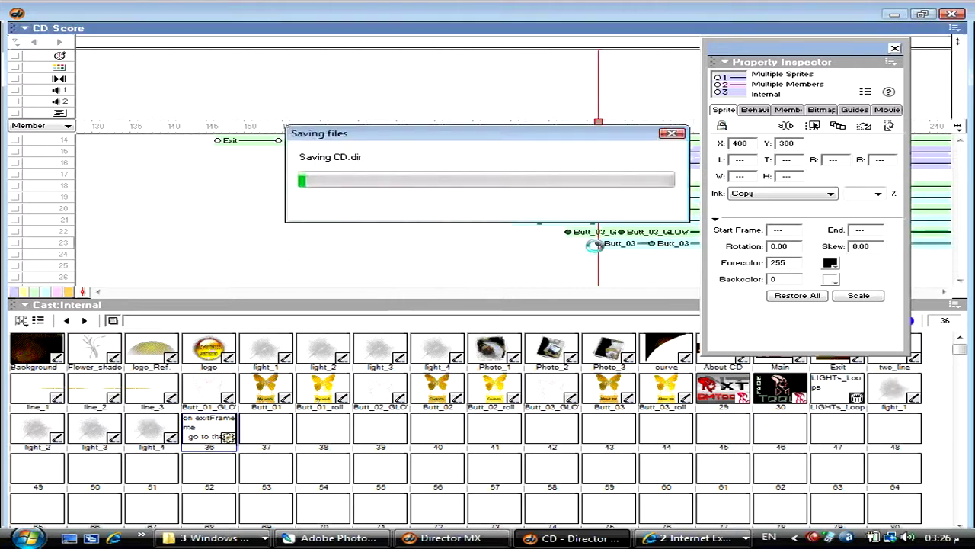
{"action": "left_click_drag", "start_coordinate": [381, 292], "coordinate": [430, 293]}
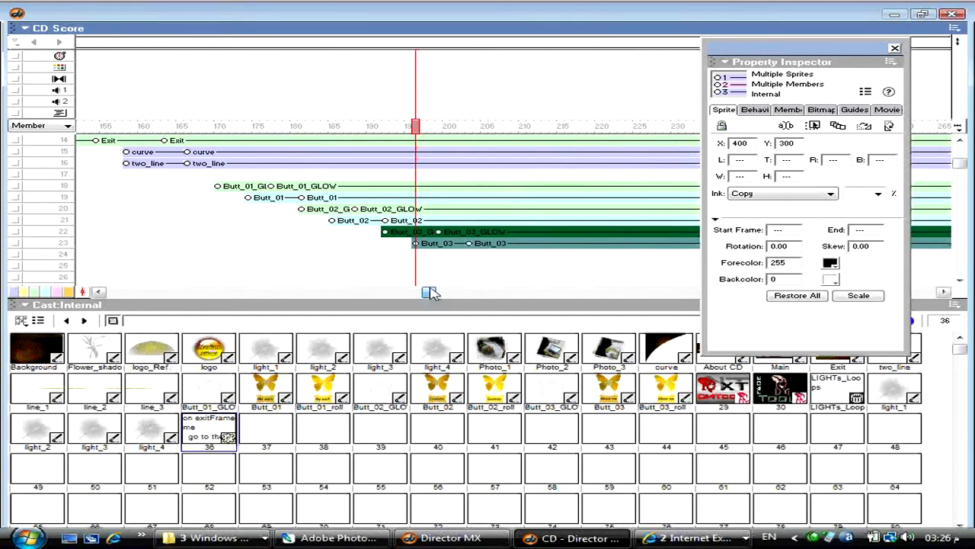
{"action": "left_click", "coordinate": [163, 220]}
{"action": "key", "text": "ctrl+alt+p"}
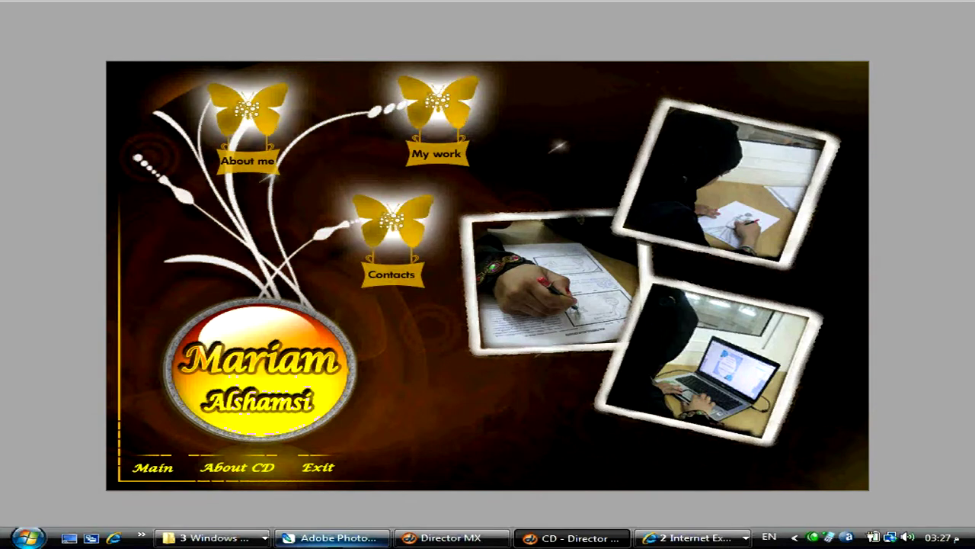
{"action": "left_click", "coordinate": [951, 12]}
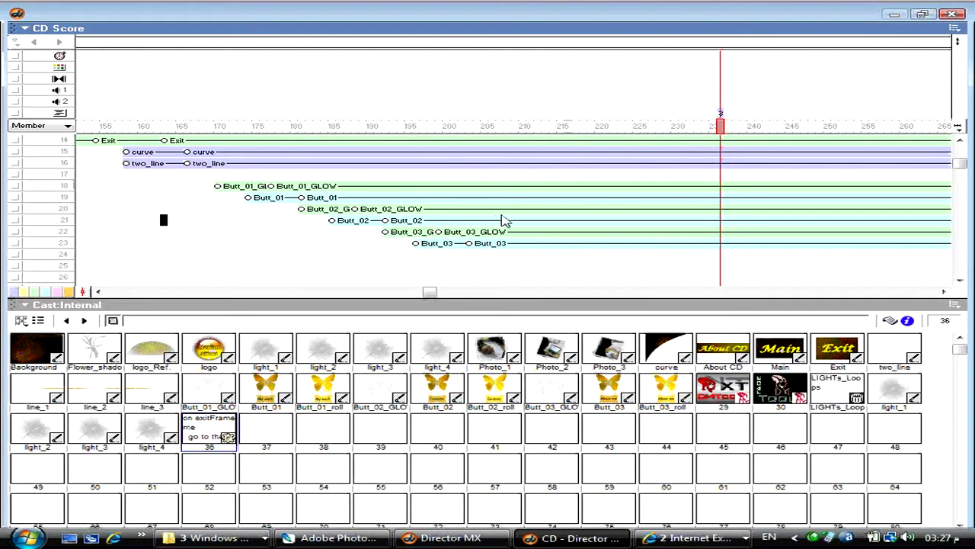
- Split all sprites at frame 237 and delete everything after it
{"action": "scroll", "coordinate": [503, 221], "scroll_direction": "down", "scroll_amount": 2}
{"action": "left_click_drag", "start_coordinate": [430, 292], "coordinate": [496, 294]}
{"action": "scroll", "coordinate": [508, 205], "scroll_direction": "up", "scroll_amount": 5}
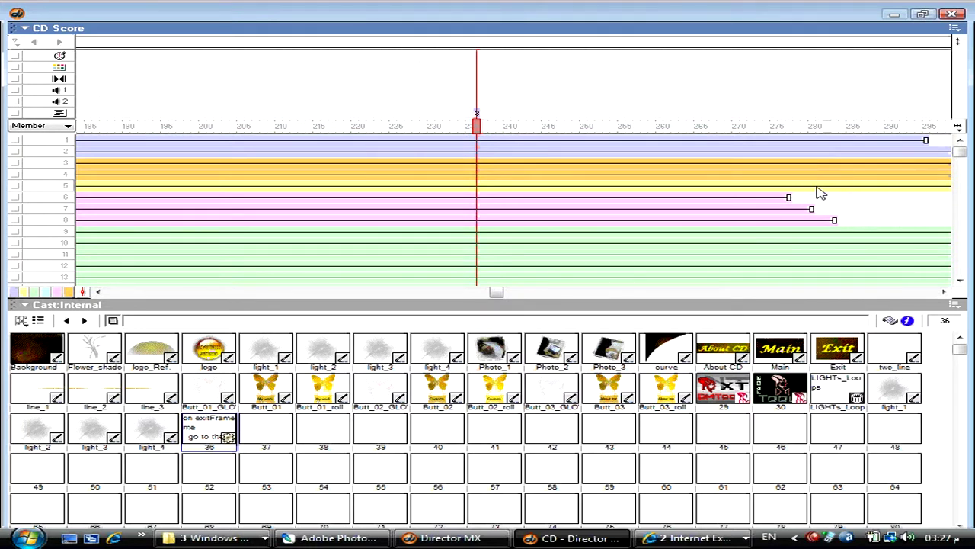
{"action": "left_click", "coordinate": [485, 128]}
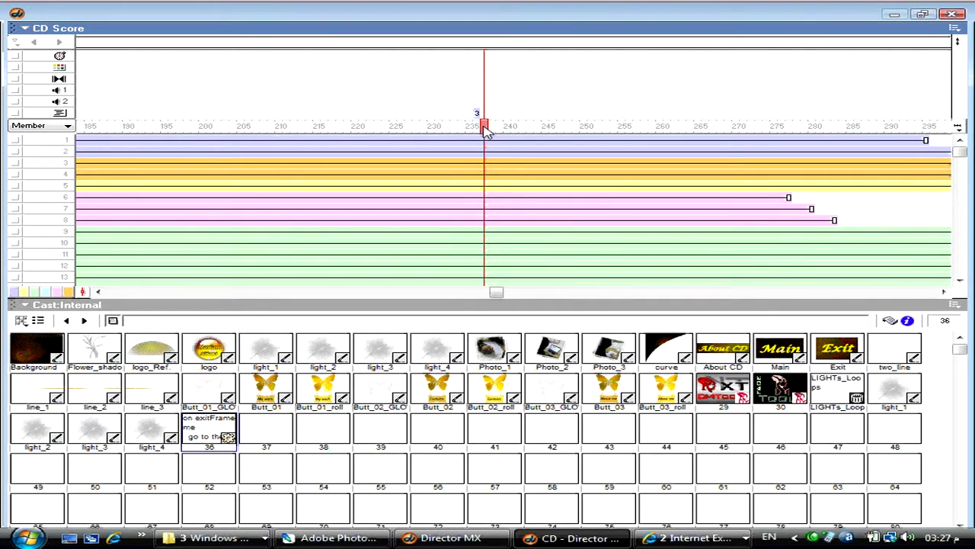
{"action": "double_click", "coordinate": [485, 128]}
{"action": "key", "text": "ctrl+shift+j"}
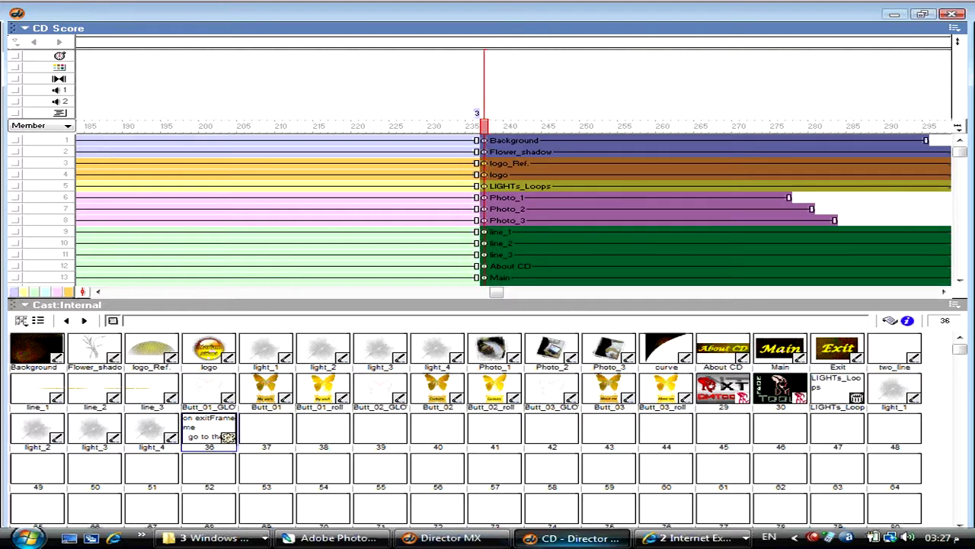
{"action": "key", "text": "Delete"}
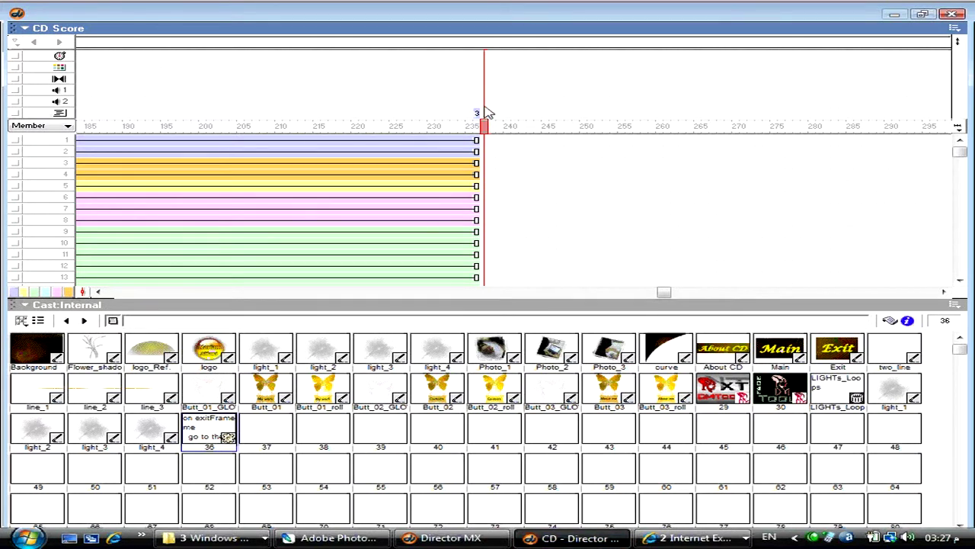
- Rewind the movie and play it from the beginning
{"action": "scroll", "coordinate": [373, 187], "scroll_direction": "down", "scroll_amount": 5}
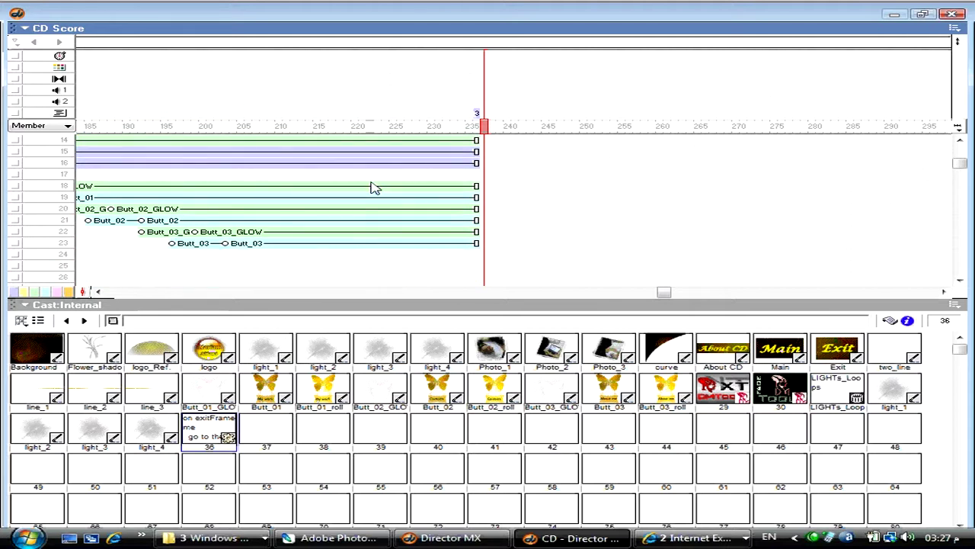
{"action": "key", "text": "ctrl+alt+r"}
{"action": "key", "text": "ctrl+alt+1"}
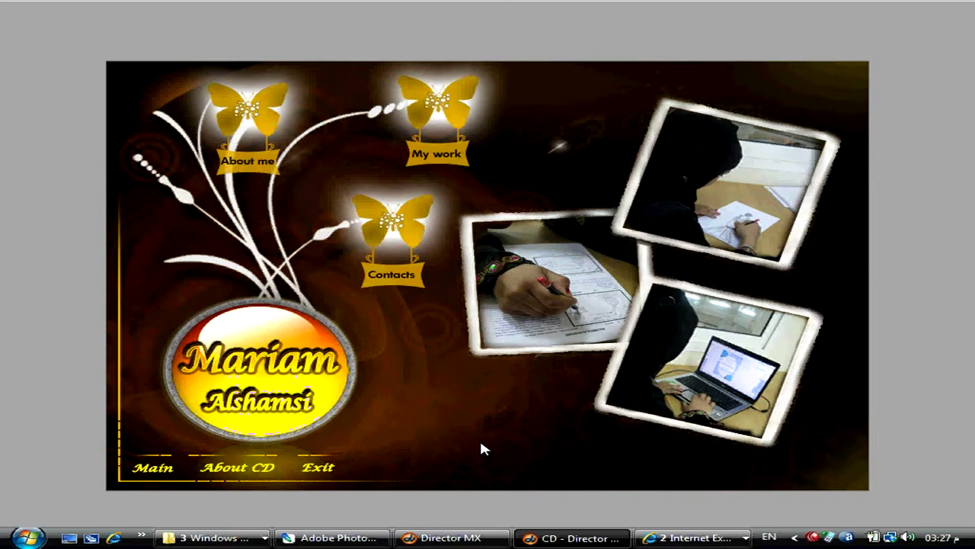
- Select the My work butterfly sprite on the stage once the menu appears
{"action": "left_click", "coordinate": [424, 95]}
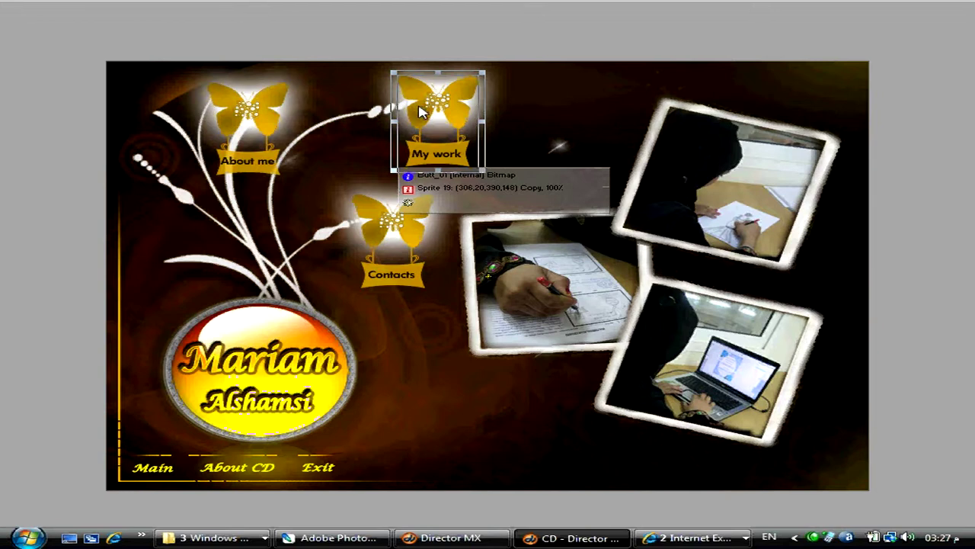
- Open a recent movie and search its scripts for '_ro'
{"action": "key", "text": "alt+f"}
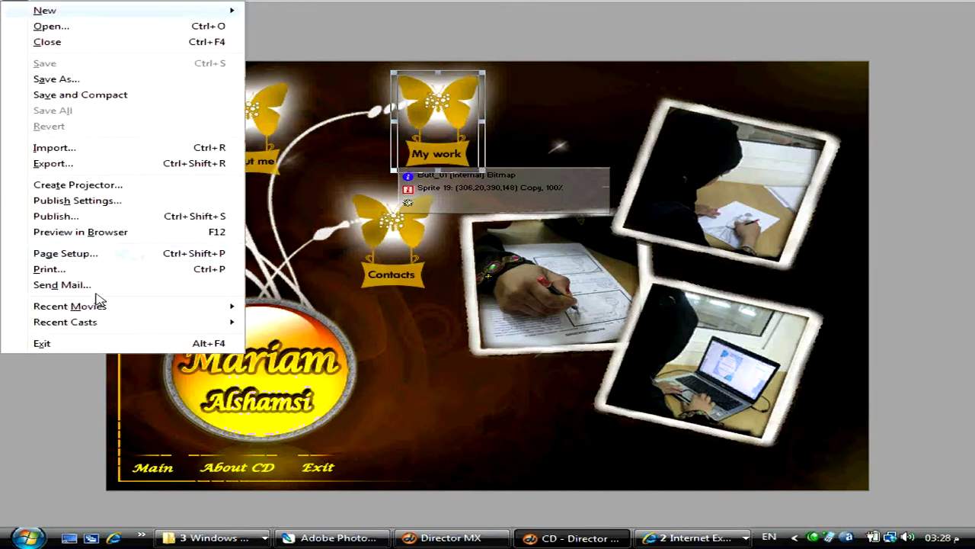
{"action": "mouse_move", "coordinate": [107, 309]}
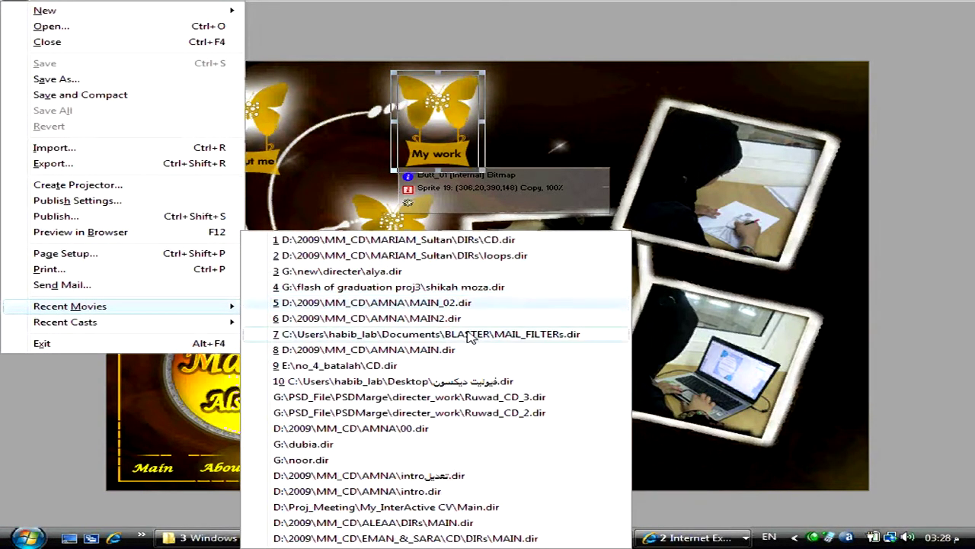
{"action": "left_click", "coordinate": [483, 372]}
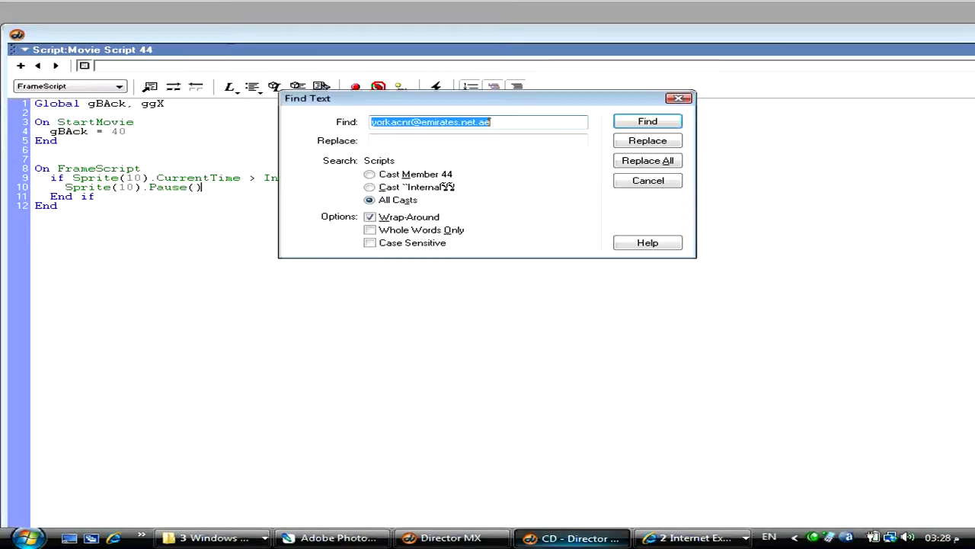
{"action": "key", "text": "BackSpace"}
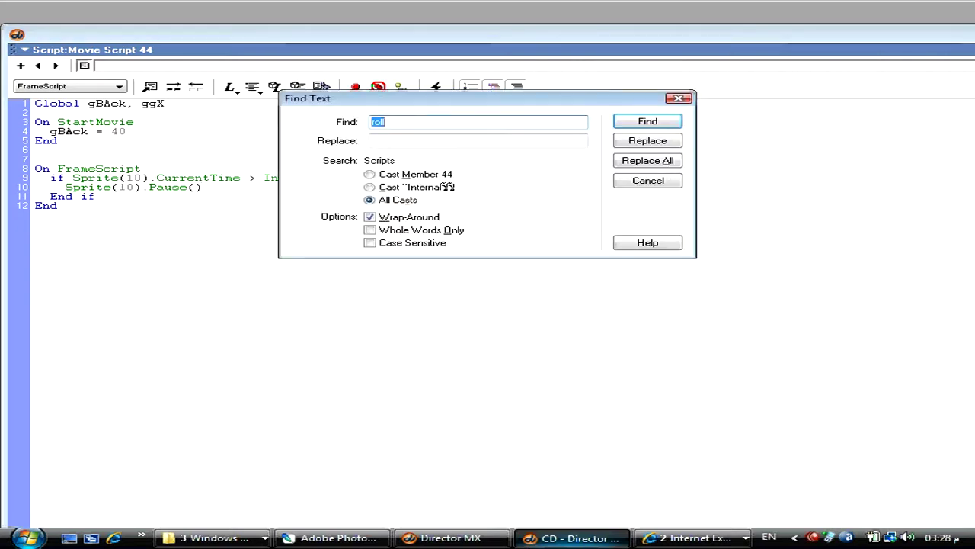
{"action": "type", "text": "_ro"}
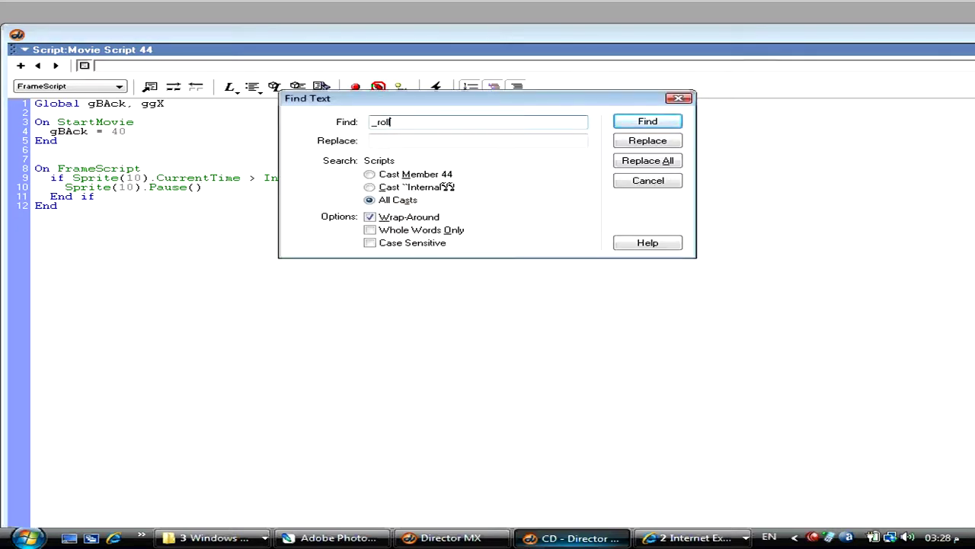
{"action": "key", "text": "Return"}
{"action": "key", "text": "ctrl+0"}
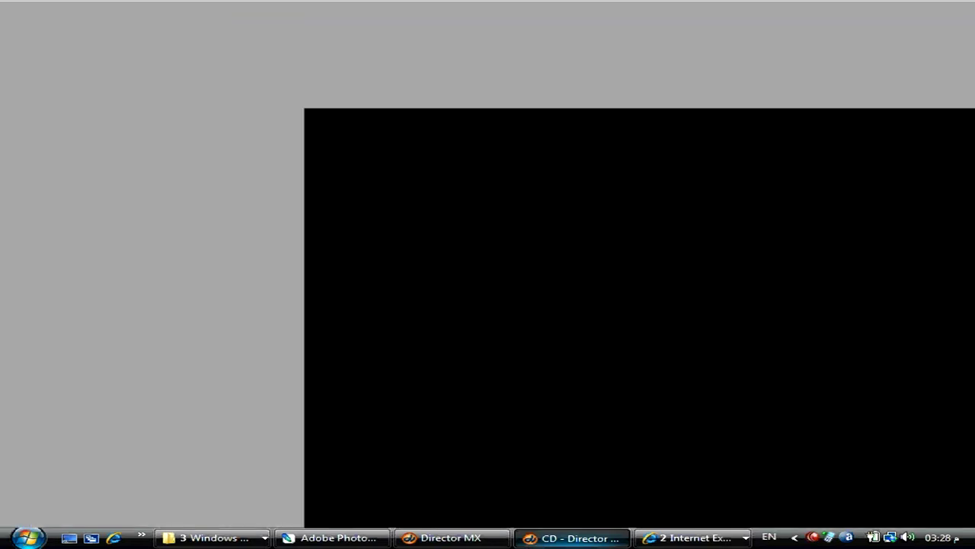
- Open Main.dir, find the rollover behavior script, select it all and close the movie
{"action": "key", "text": "alt+f"}
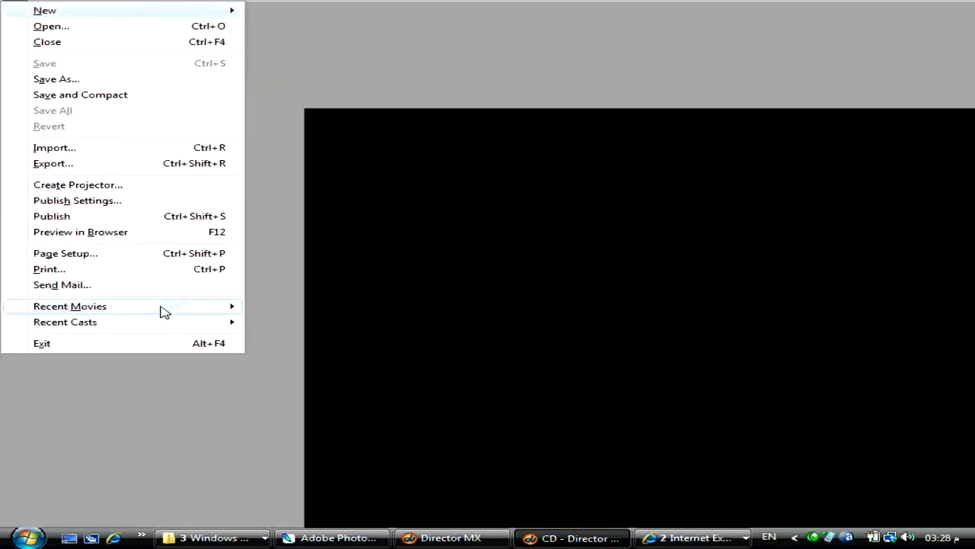
{"action": "mouse_move", "coordinate": [159, 307]}
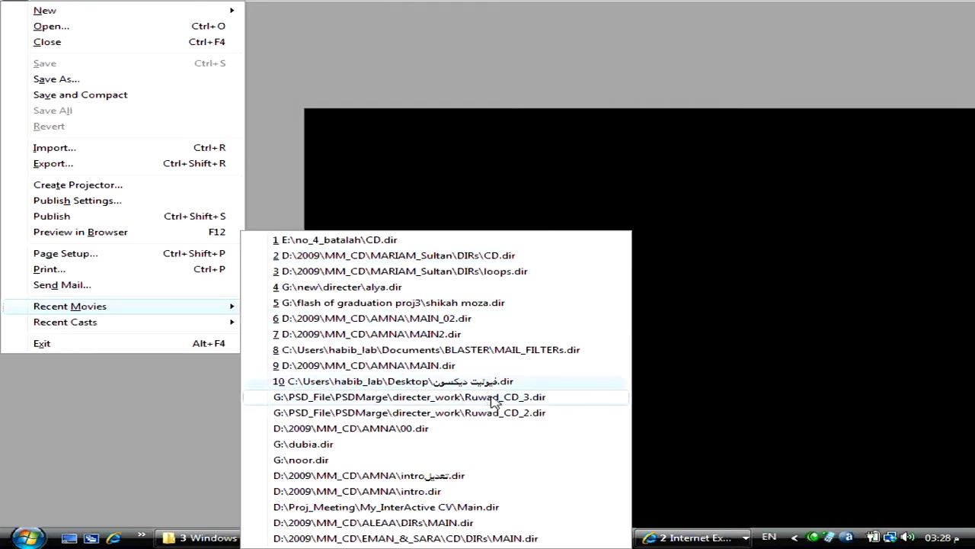
{"action": "left_click", "coordinate": [491, 508]}
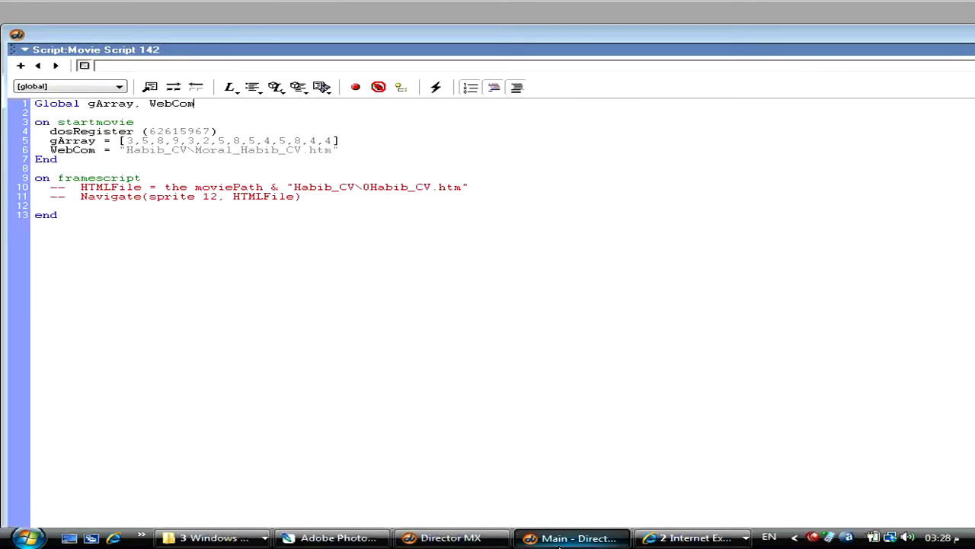
{"action": "key", "text": "ctrl+f"}
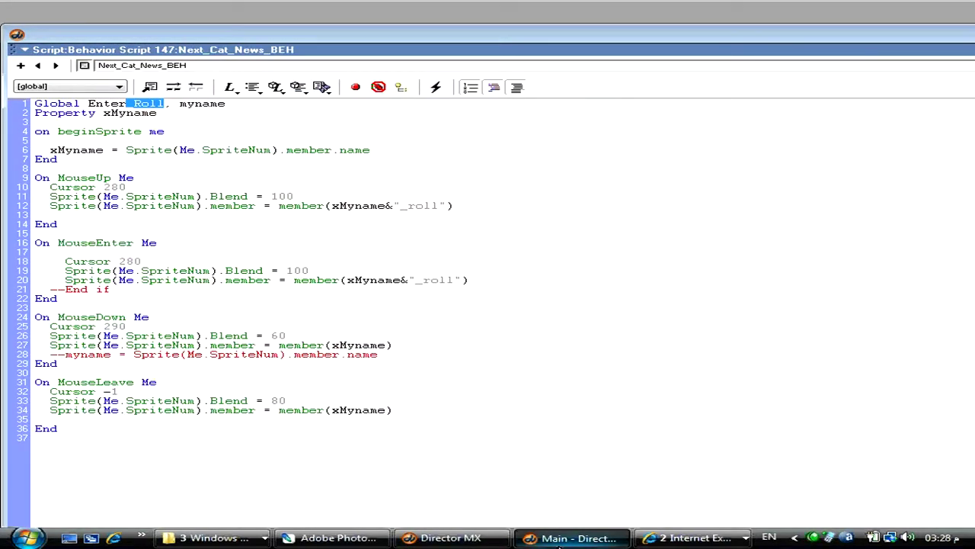
{"action": "key", "text": "ctrl+a"}
{"action": "key", "text": "ctrl+c"}
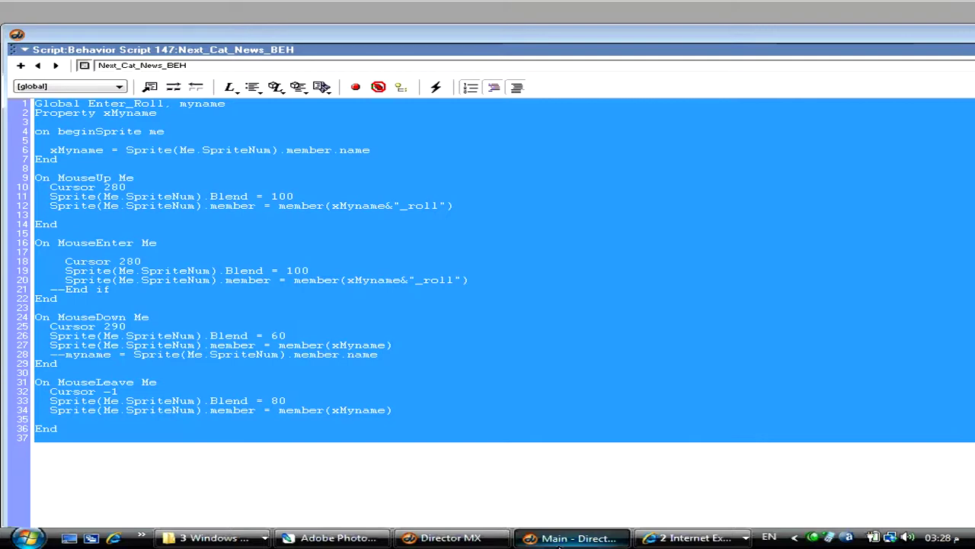
{"action": "left_click", "coordinate": [560, 539]}
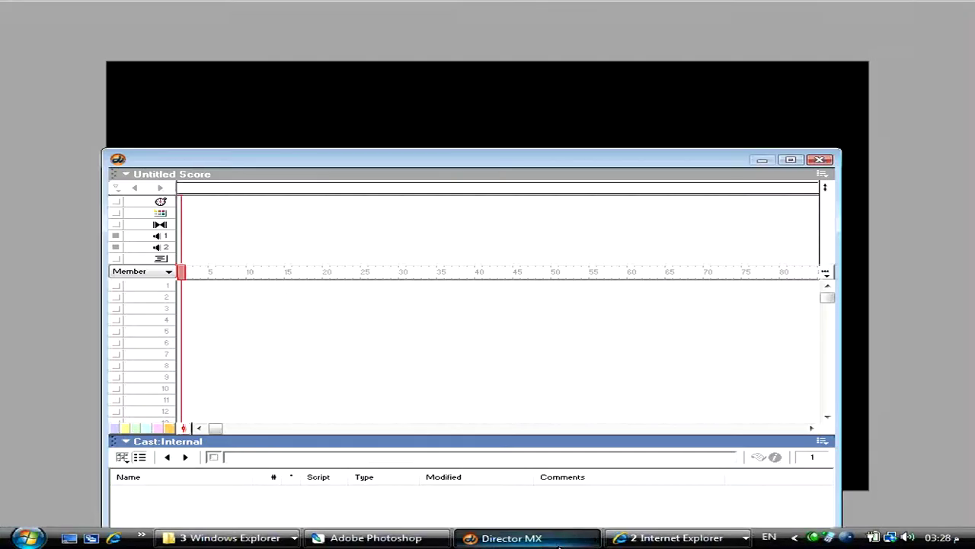
- Reopen CD.dir and enlarge the Score and Cast to fill the screen
{"action": "key", "text": "alt+f"}
{"action": "mouse_move", "coordinate": [122, 304]}
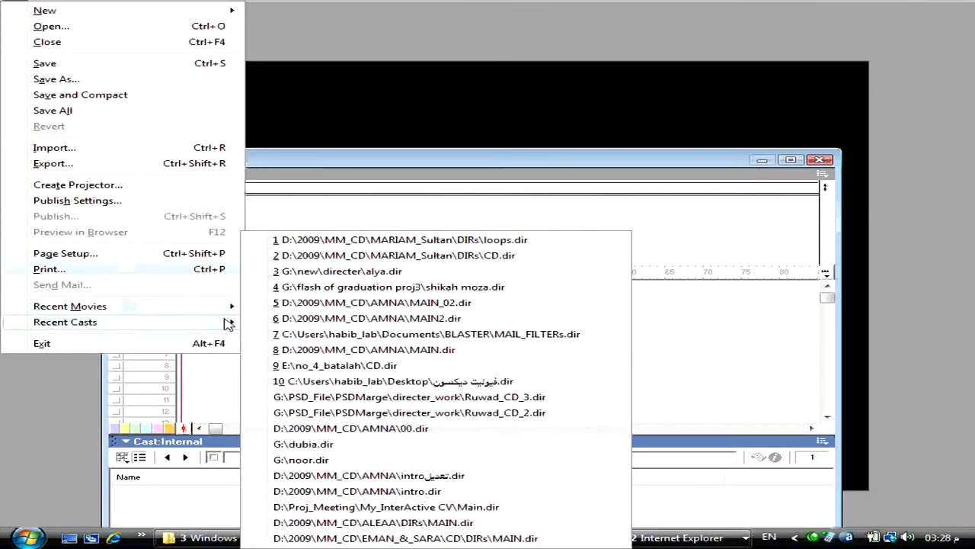
{"action": "left_click", "coordinate": [518, 261]}
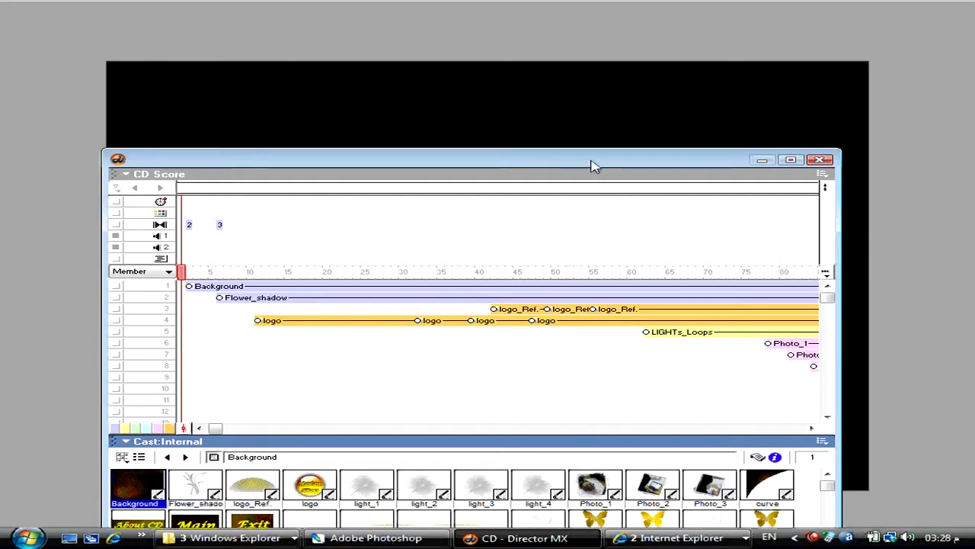
{"action": "double_click", "coordinate": [594, 166]}
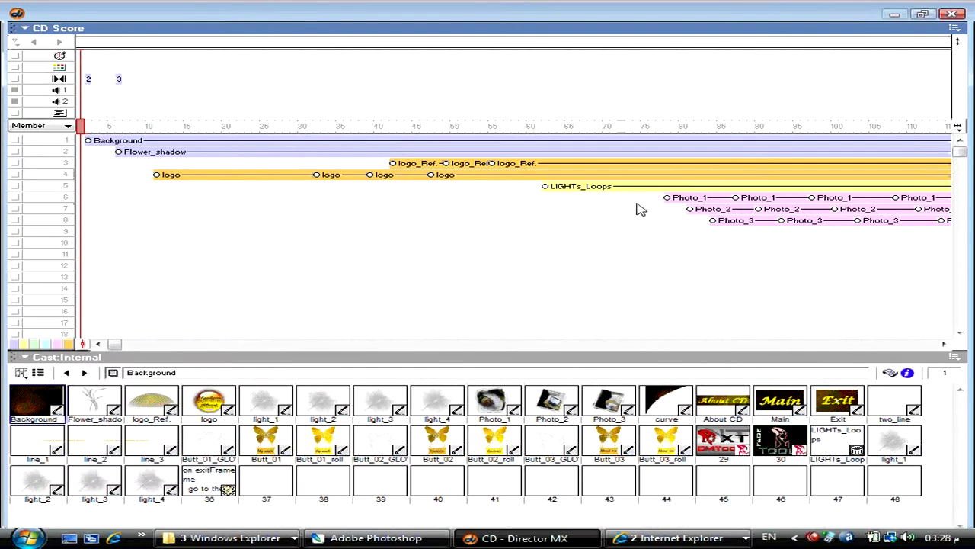
- Play the movie and select the My work, Contacts and About me butterfly sprites
{"action": "key", "text": "ctrl+alt+p"}
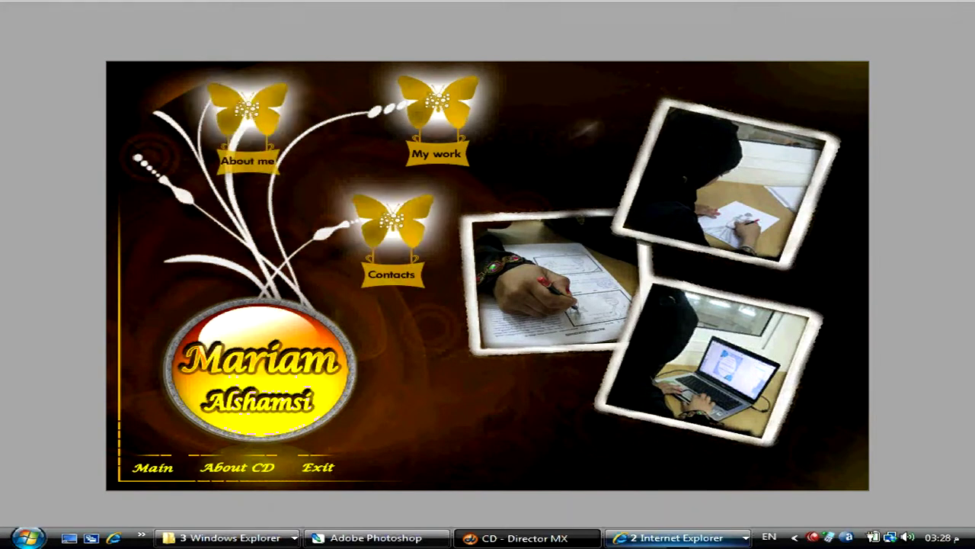
{"action": "left_click", "coordinate": [472, 103]}
{"action": "left_click", "coordinate": [384, 228], "text": "shift"}
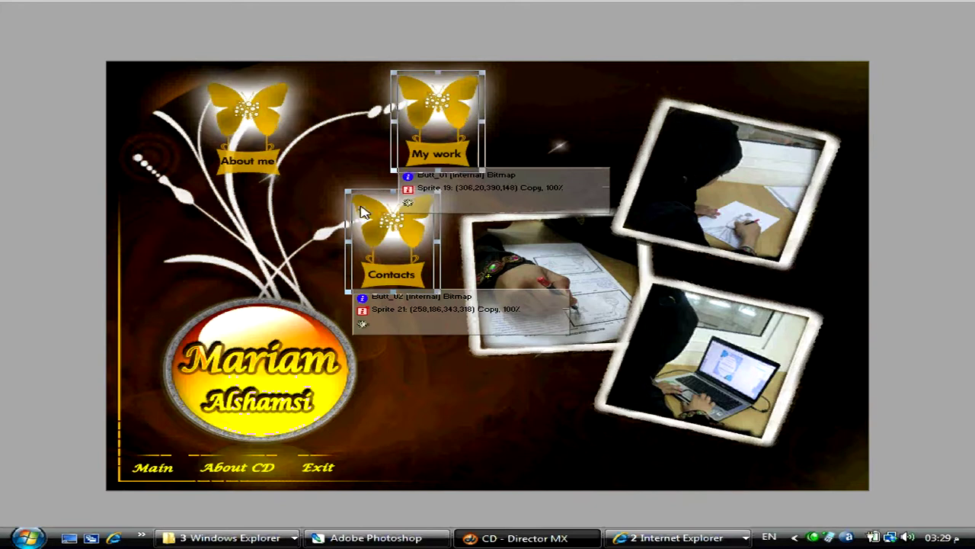
{"action": "left_click", "coordinate": [267, 118], "text": "shift"}
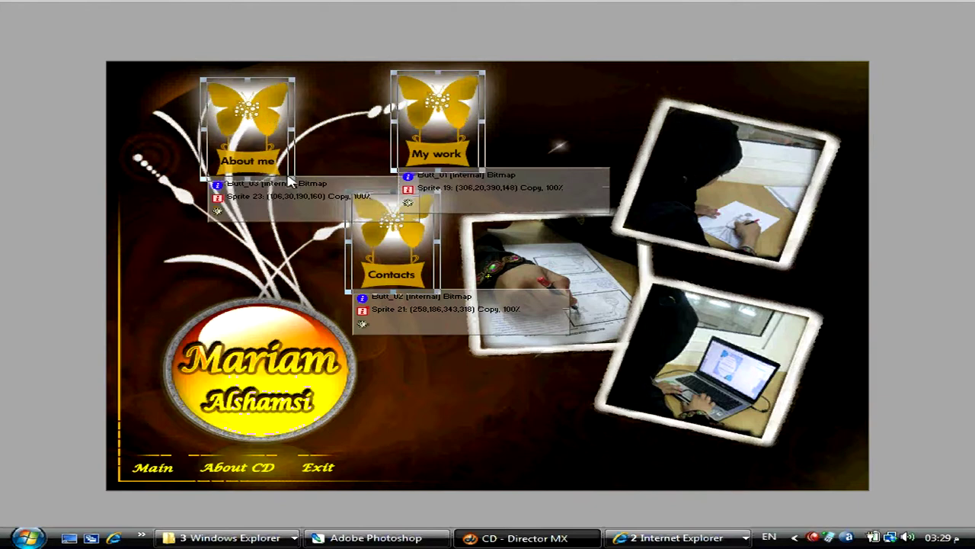
- Create a new behavior for them, replacing the default mouseUp handler with the pasted rollover script
{"action": "right_click", "coordinate": [262, 107]}
{"action": "left_click", "coordinate": [312, 379]}
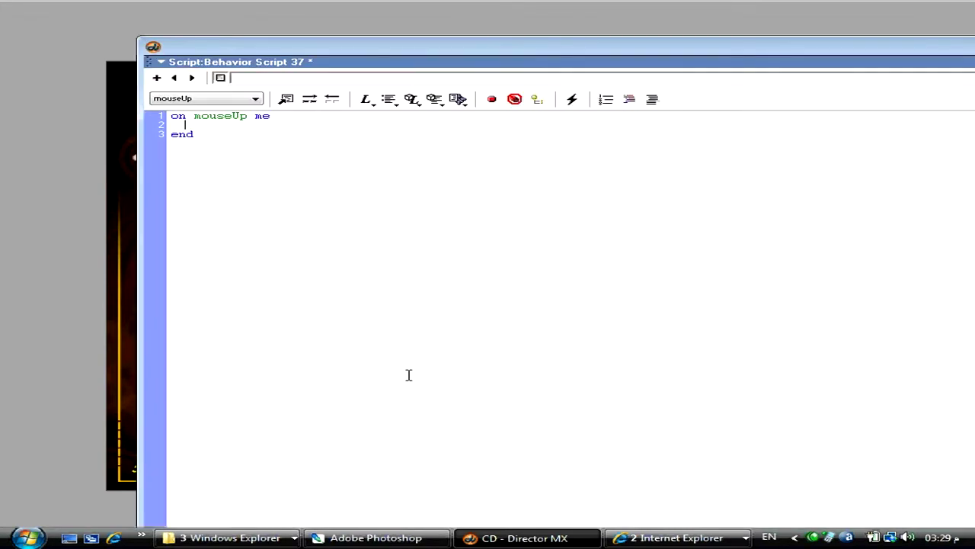
{"action": "key", "text": "ctrl+a"}
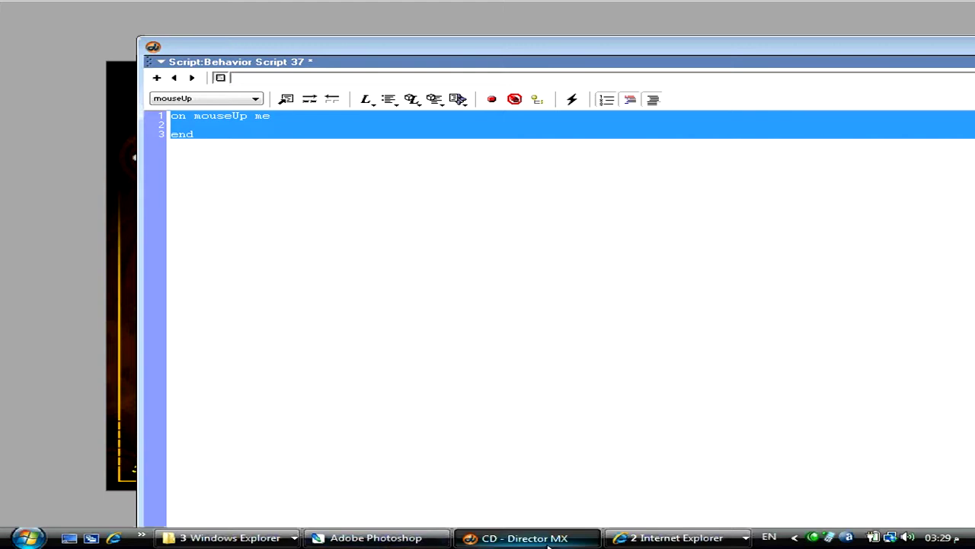
{"action": "key", "text": "Delete"}
{"action": "key", "text": "ctrl+v"}
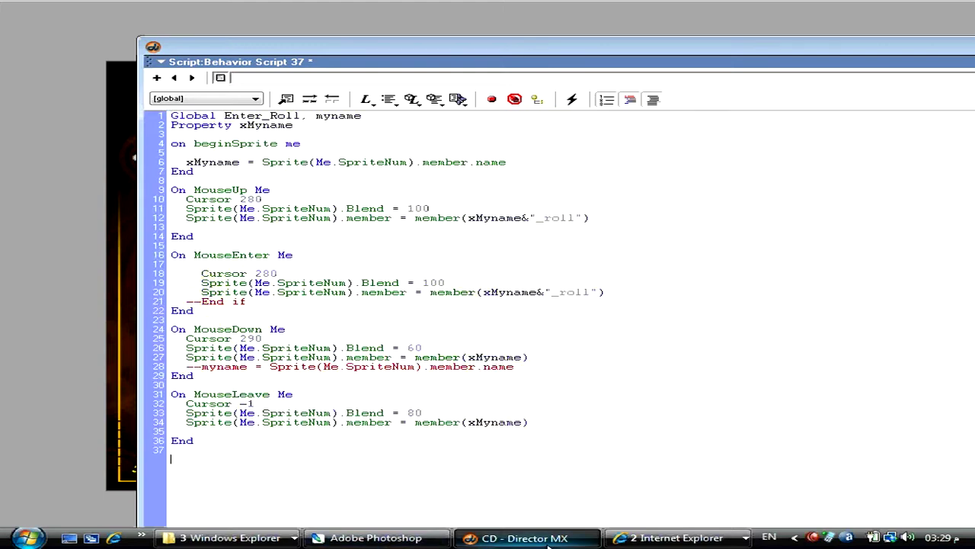
{"action": "key", "text": "KP_Enter"}
{"action": "key", "text": "KP_Enter"}
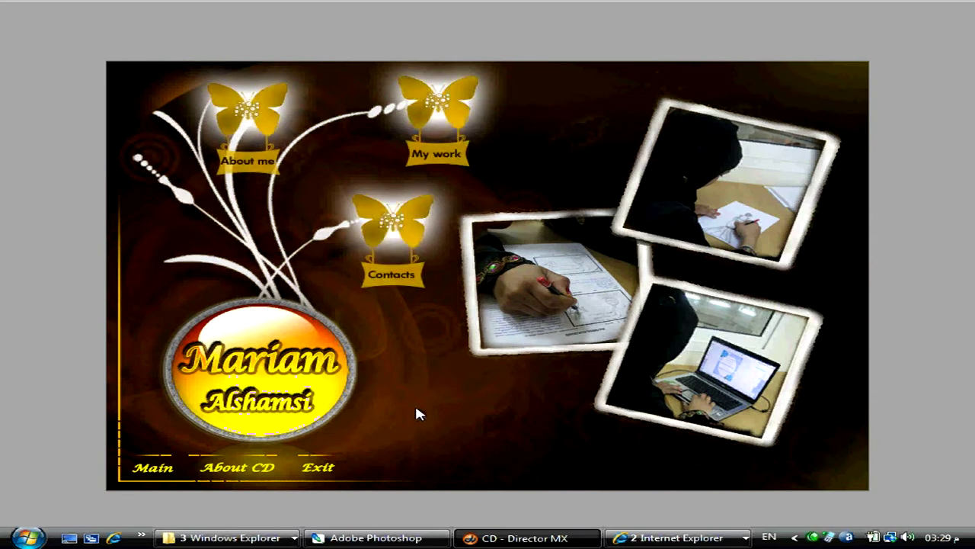
- Save CD.dir and open Behavior Script 37 attached to the My work butterfly
{"action": "key", "text": "ctrl+s"}
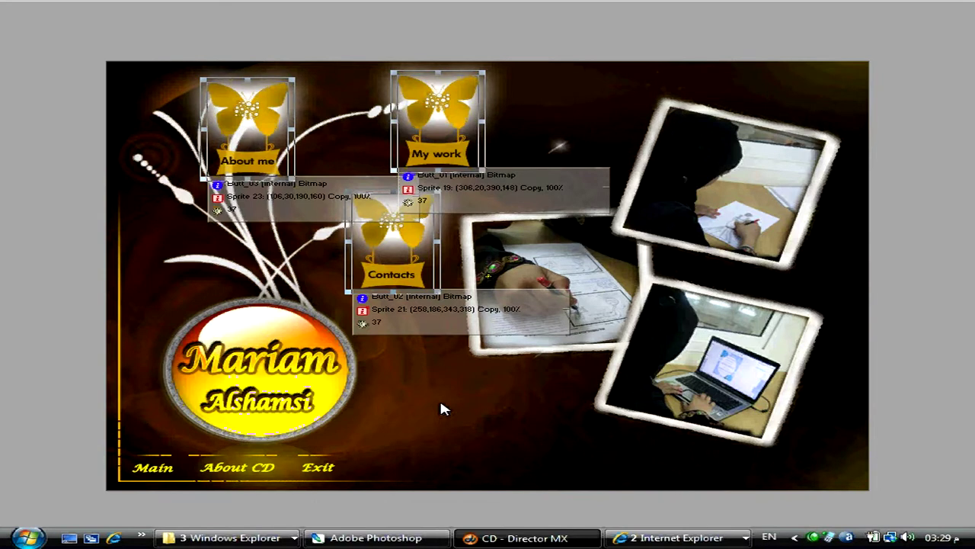
{"action": "left_click", "coordinate": [451, 107]}
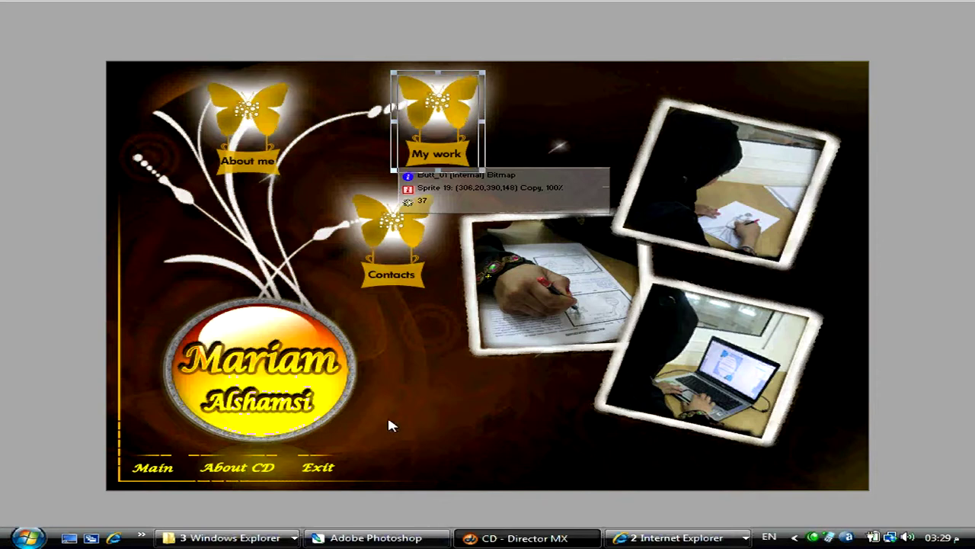
{"action": "right_click", "coordinate": [442, 123]}
{"action": "left_click", "coordinate": [523, 403]}
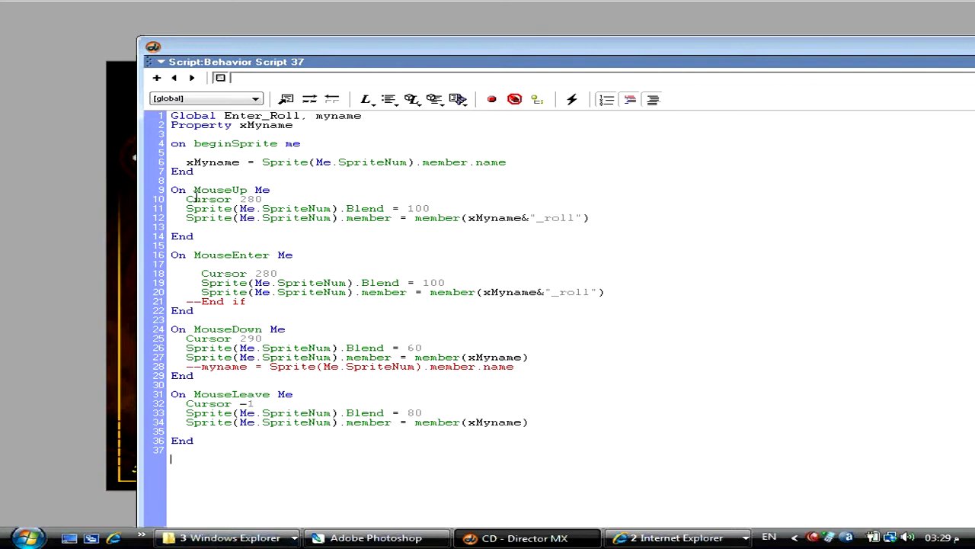
- Inspect the '_roll' suffix on line 20 of the MouseEnter handler, then return to the playing menu
{"action": "left_click", "coordinate": [243, 257]}
{"action": "left_click_drag", "start_coordinate": [592, 292], "coordinate": [554, 296]}
{"action": "left_click", "coordinate": [573, 304]}
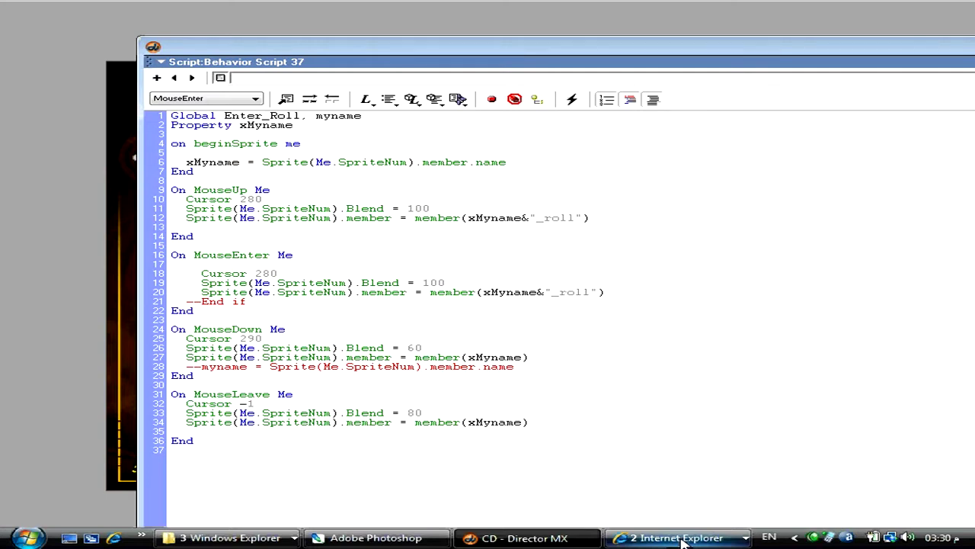
{"action": "left_click", "coordinate": [680, 538]}
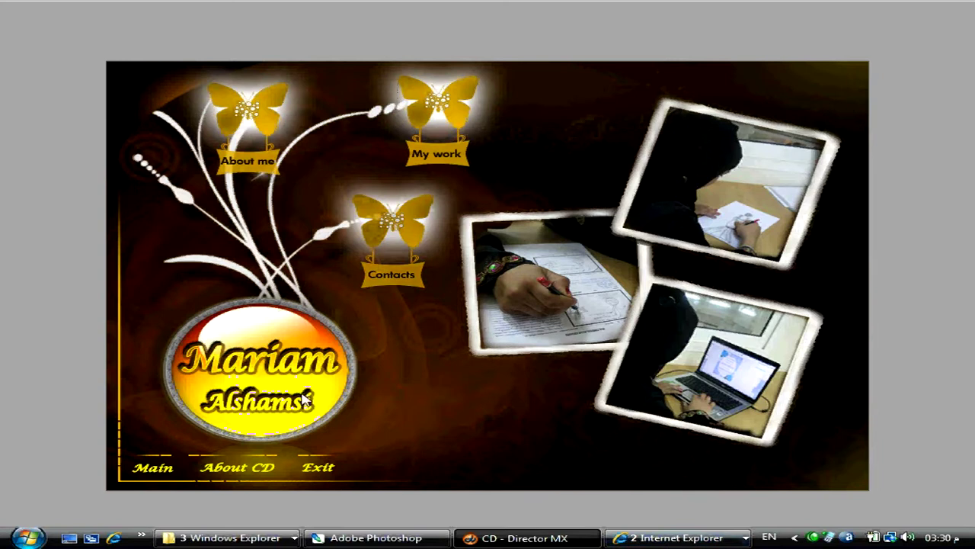